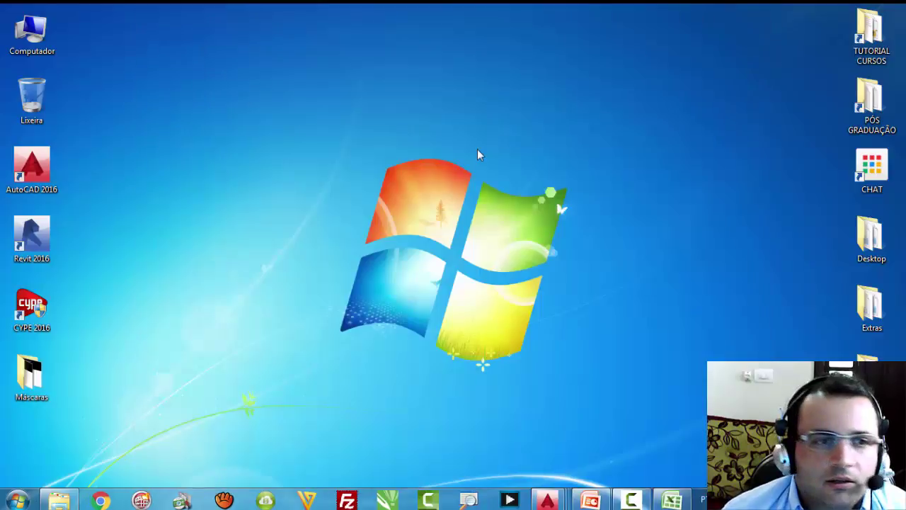
Step: Open the Máscaras folder, switch to AutoCAD and examine the floor plans and sections on the Projeto Arquitetônico sheet
double_click(31, 375)
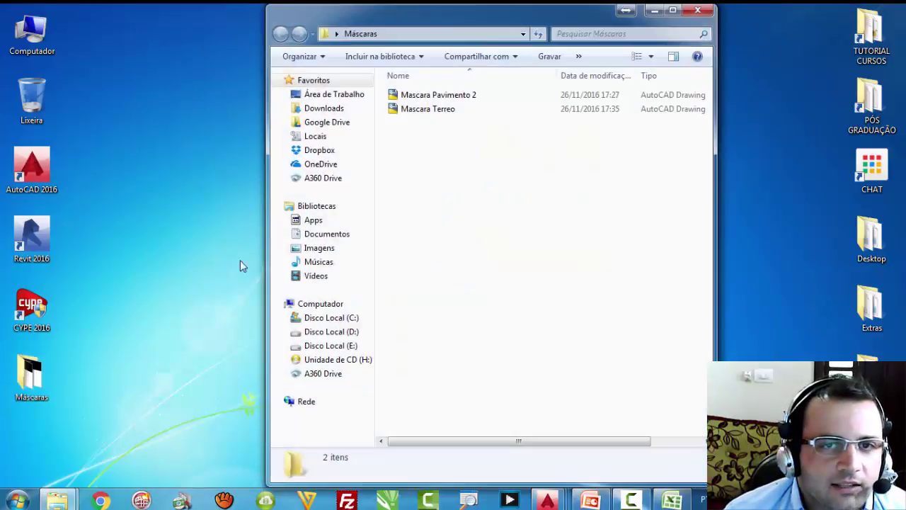
left_click(547, 500)
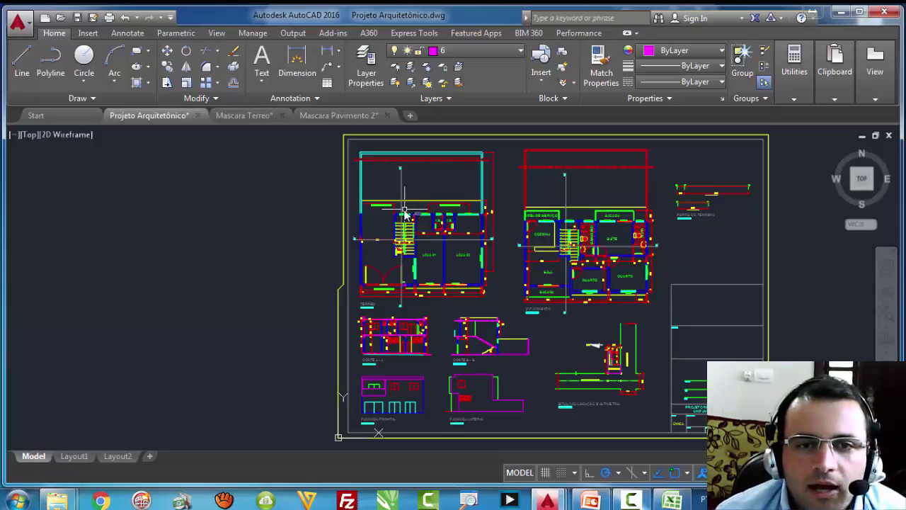
scroll(404, 208, "up", 2)
scroll(275, 260, "down", 2)
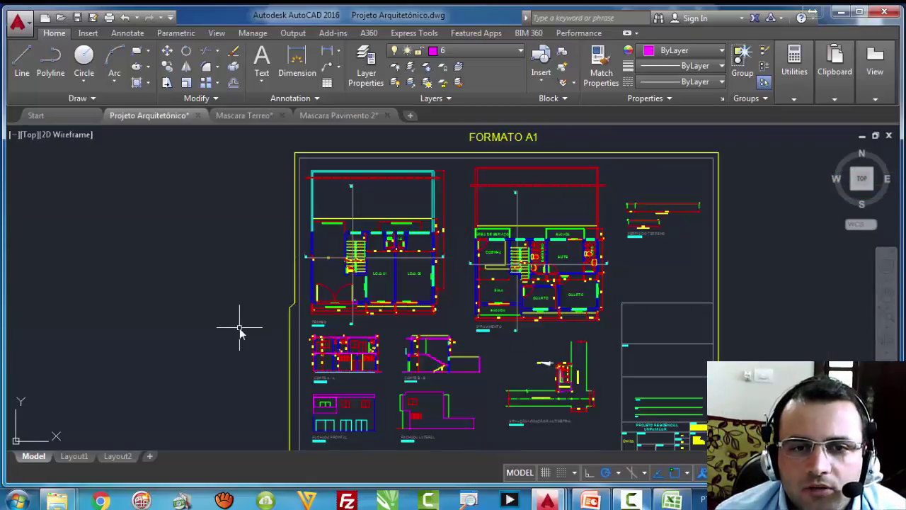
scroll(297, 379, "up", 2)
scroll(294, 279, "down", 2)
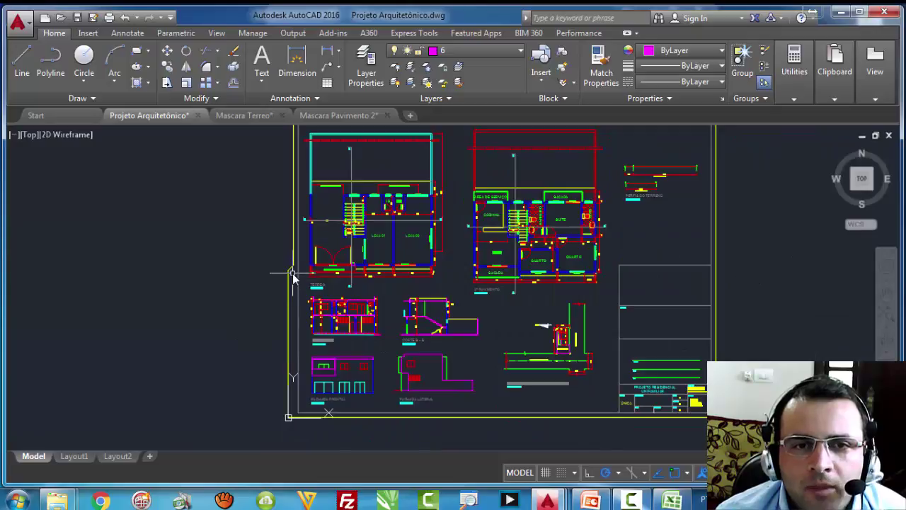
scroll(280, 212, "up", 2)
scroll(279, 226, "down", 2)
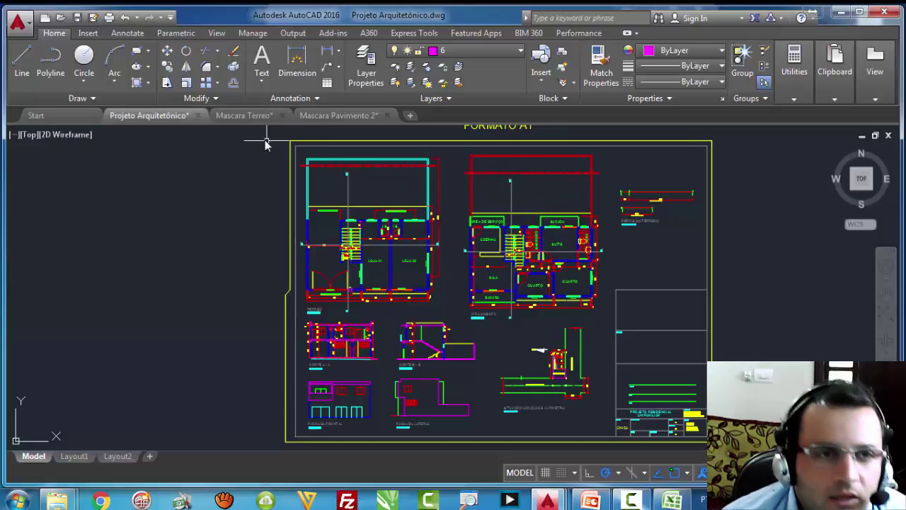
Step: Show the full extents of the ground-floor plan in the Mascara Terreo drawing
left_click(237, 115)
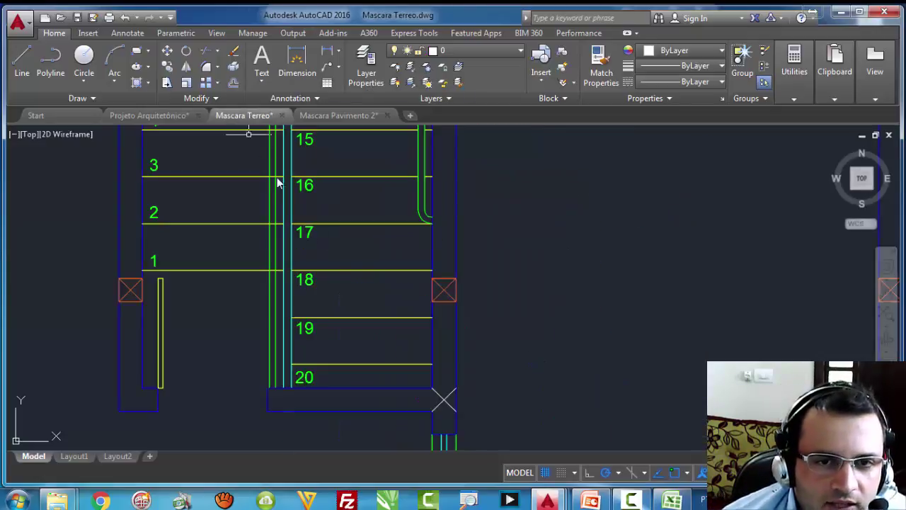
scroll(480, 317, "down", 5)
type("z")
key("Return")
type("e")
key("Return")
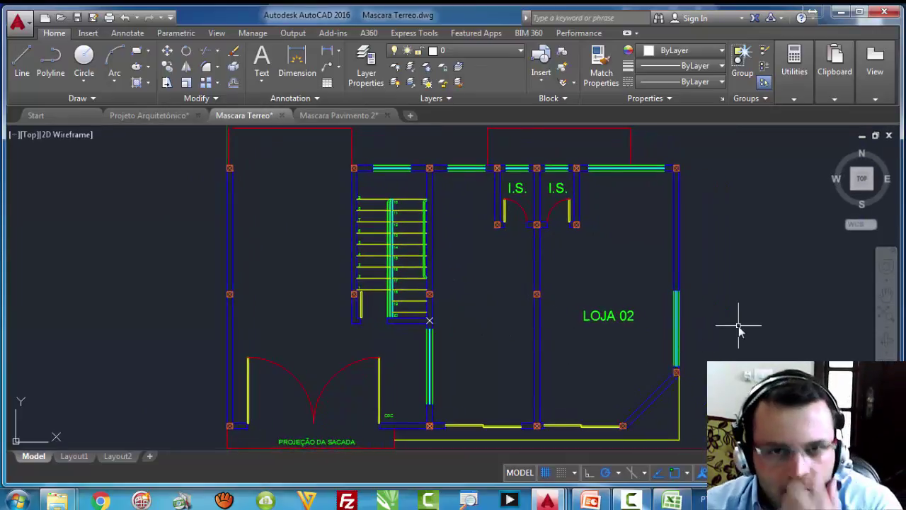
Step: Examine the upper-floor plan in the Mascara Pavimento 2 drawing, including the column on the suite's balcony wall
left_click(350, 117)
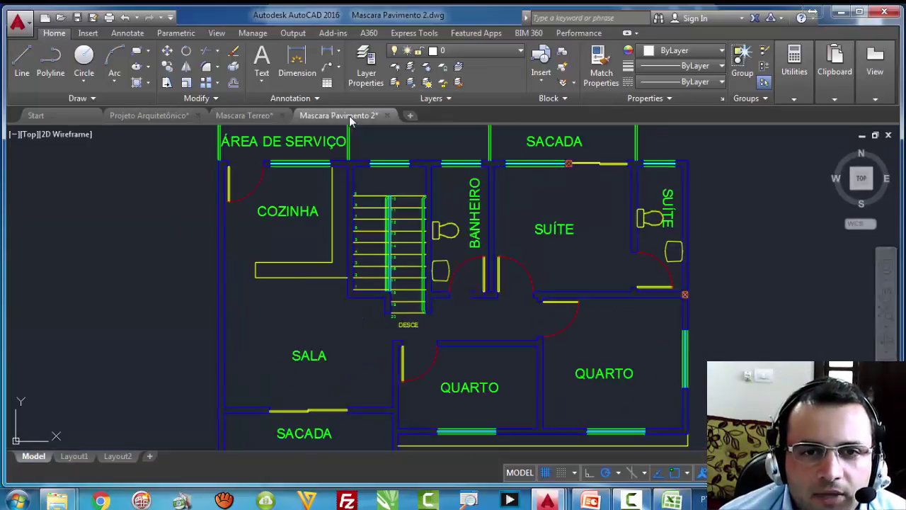
scroll(495, 258, "down", 2)
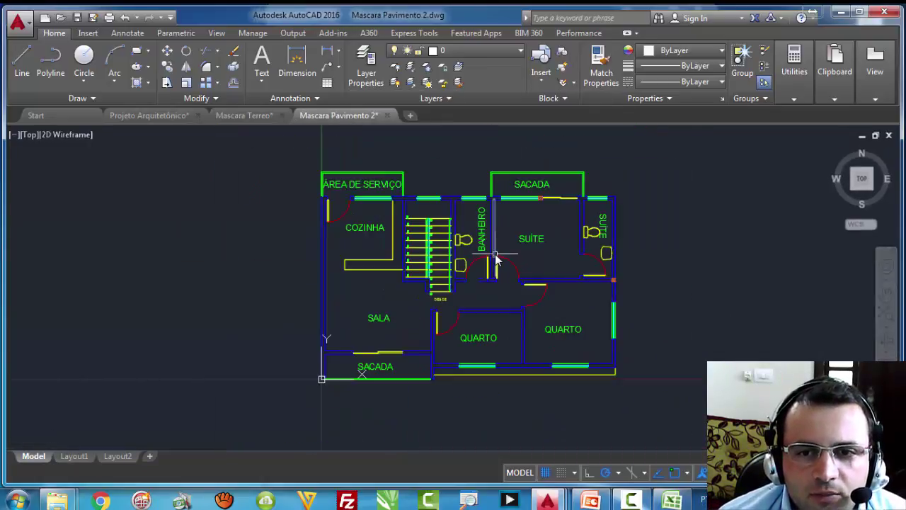
scroll(536, 196, "up", 2)
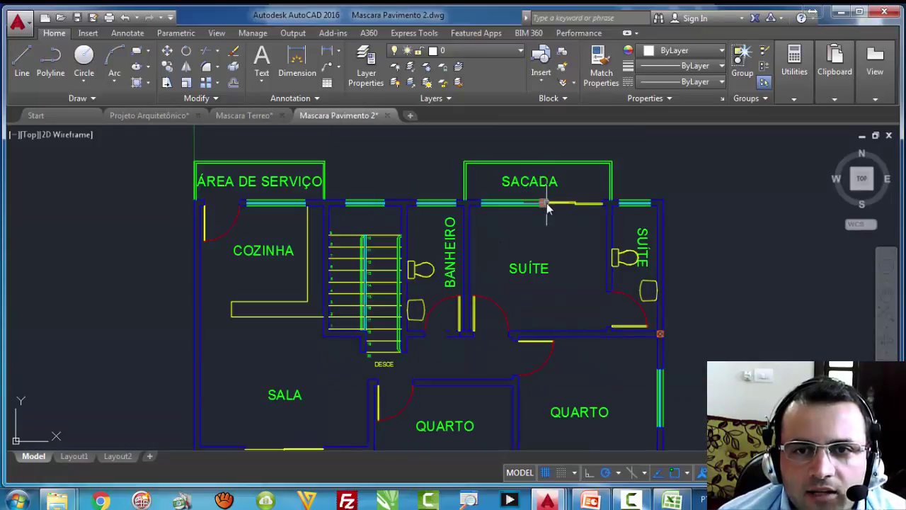
Step: Return to the Mascara Terreo drawing and inspect the columns in the wall beyond the staircase
left_click(246, 115)
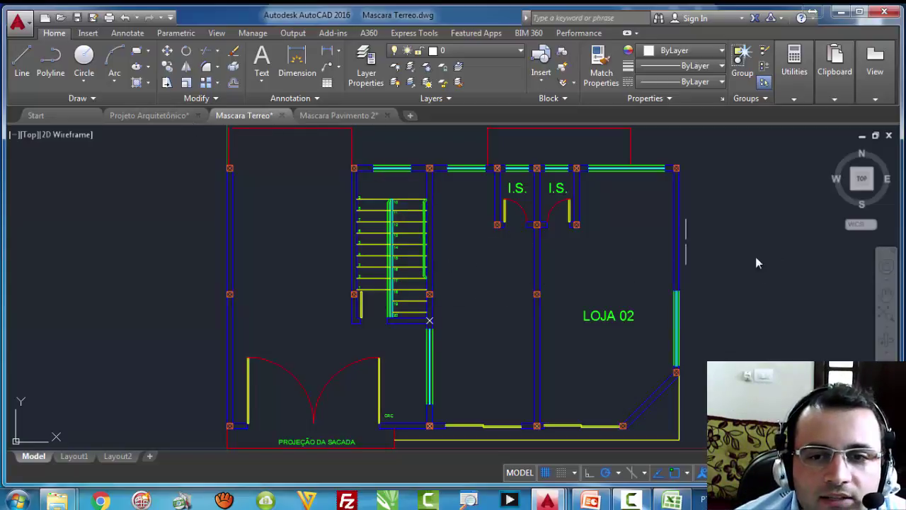
scroll(715, 332, "down", 2)
scroll(543, 260, "up", 2)
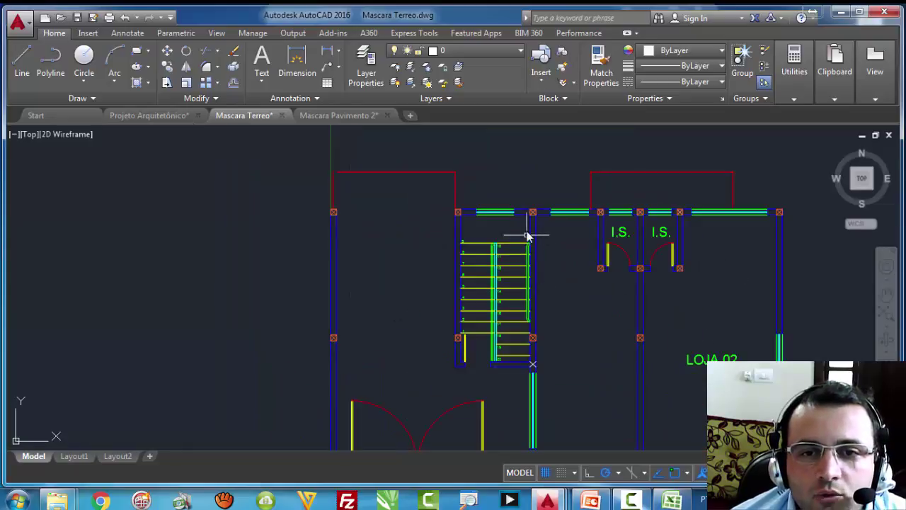
scroll(531, 211, "up", 4)
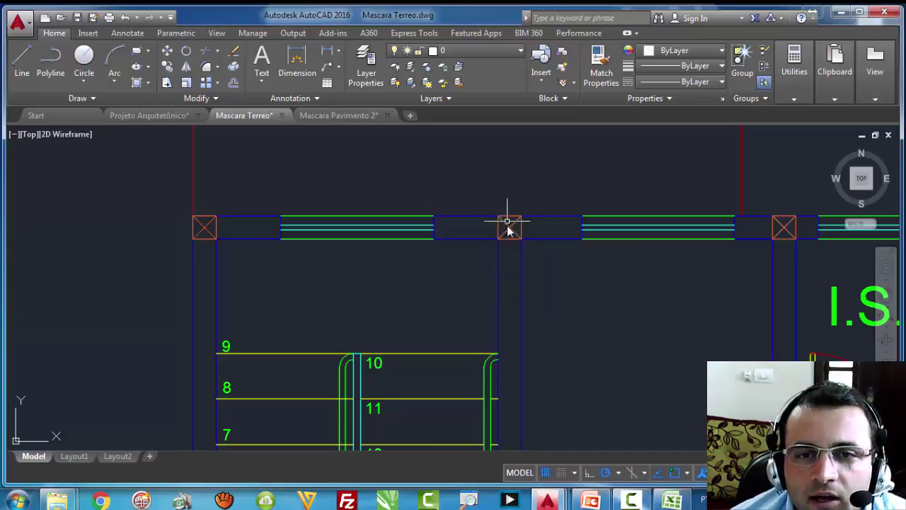
Step: Try stretching one corner of the column where the staircase wall meets the rear wall, and undo it
left_click(510, 226)
left_click(499, 216)
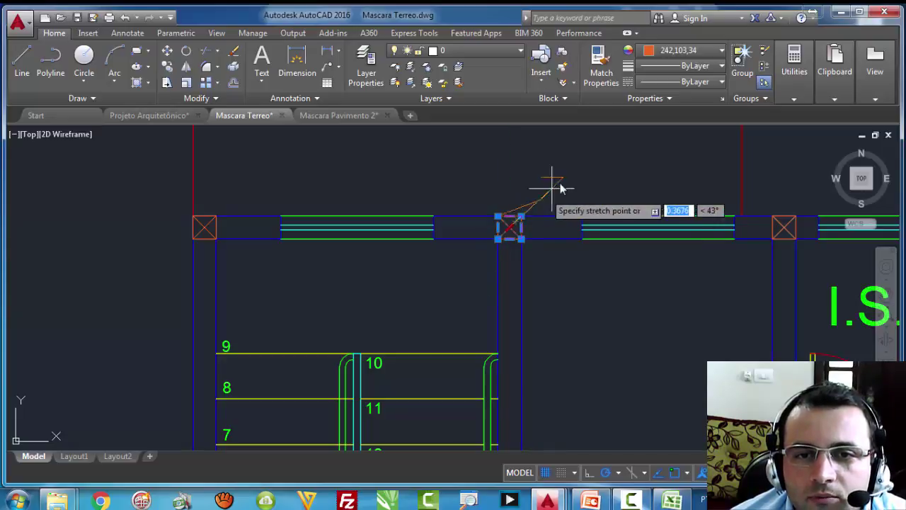
left_click(589, 187)
key("Escape")
key("ctrl+z")
Step: Examine the ground-floor plan around the double entrance doors, the balcony projection and the drawing origin
scroll(354, 273, "down", 4)
scroll(361, 248, "down", 4)
scroll(293, 326, "up", 8)
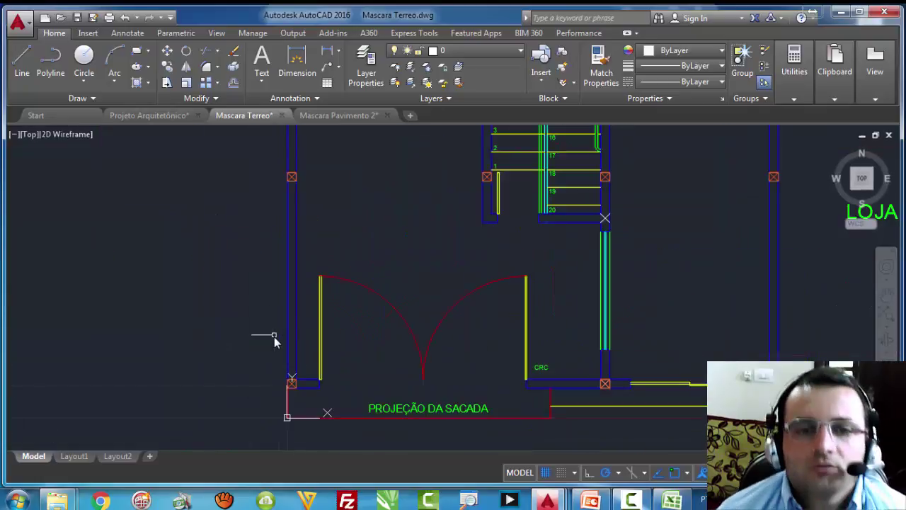
scroll(274, 338, "down", 4)
scroll(274, 343, "up", 2)
scroll(274, 344, "down", 3)
scroll(137, 253, "up", 2)
scroll(138, 254, "down", 2)
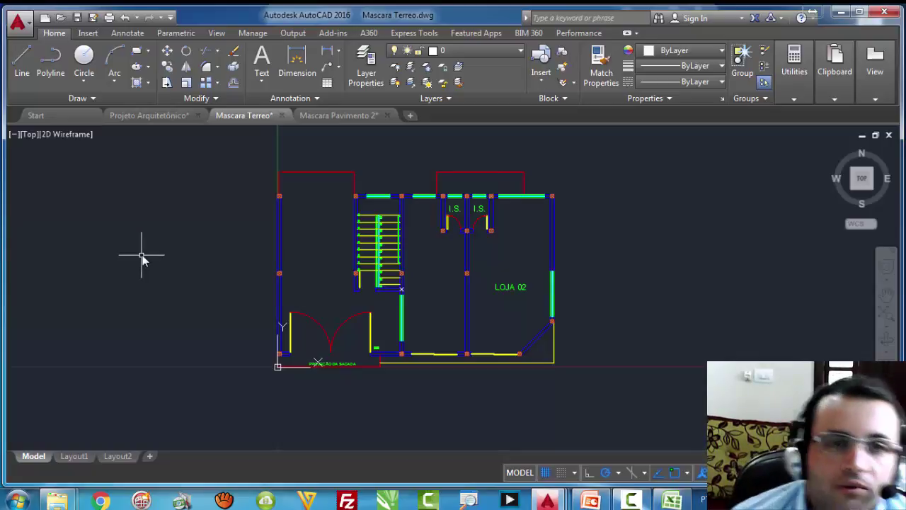
Step: Compare the Projeto Arquitetônico sheet with the simplified ground-floor plan in Mascara Terreo
left_click(135, 117)
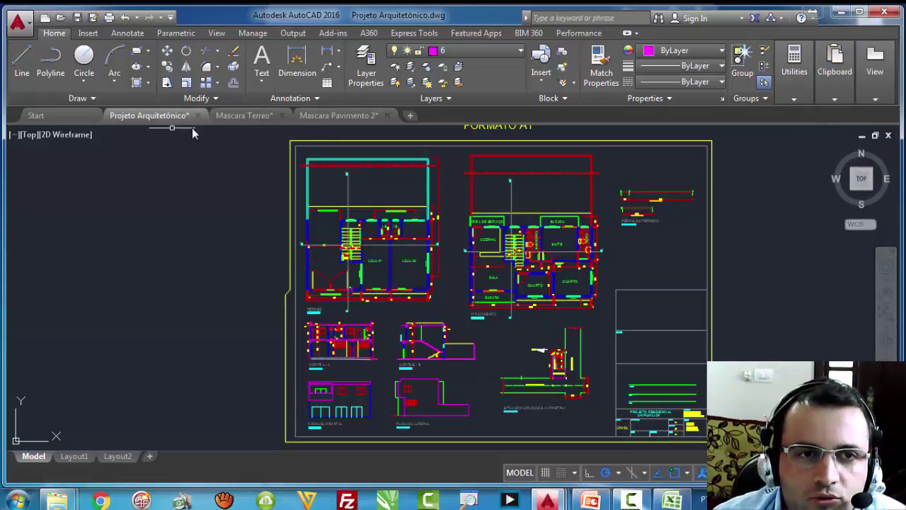
left_click(241, 115)
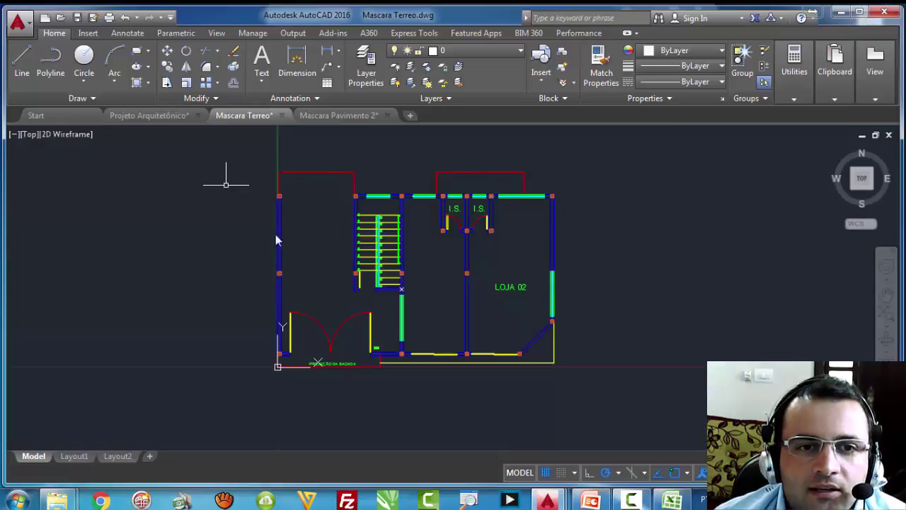
scroll(510, 281, "up", 2)
scroll(511, 266, "down", 4)
scroll(532, 293, "up", 2)
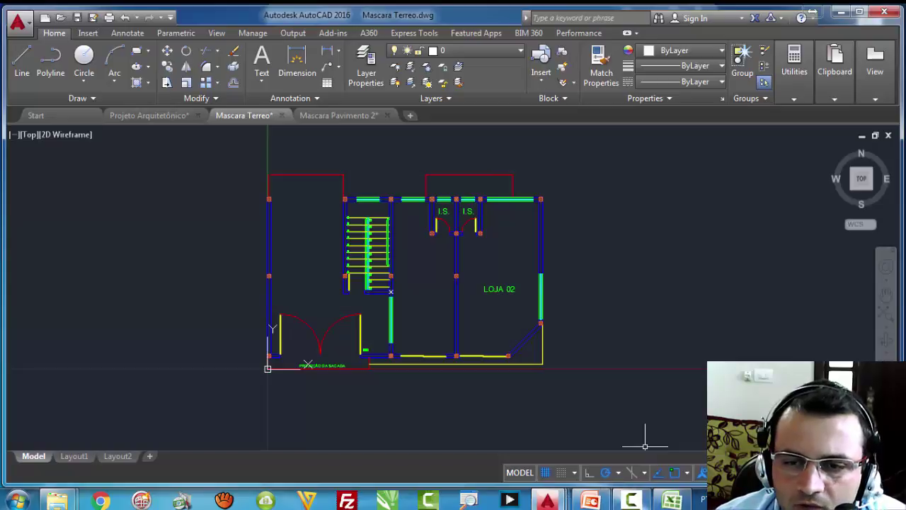
Step: Switch to CYPECAD and close the calculation error report of the Trabalho Estrutural job
left_click(731, 500)
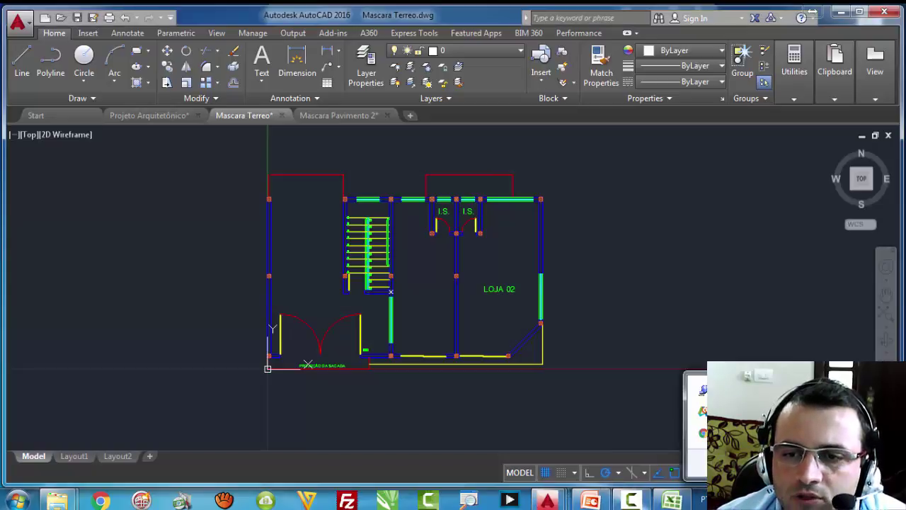
left_click(726, 411)
left_click(841, 12)
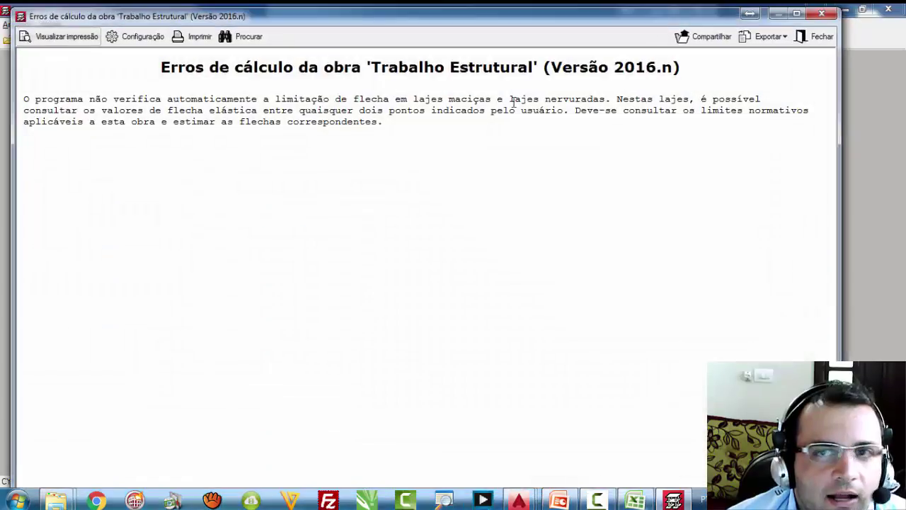
left_click(818, 19)
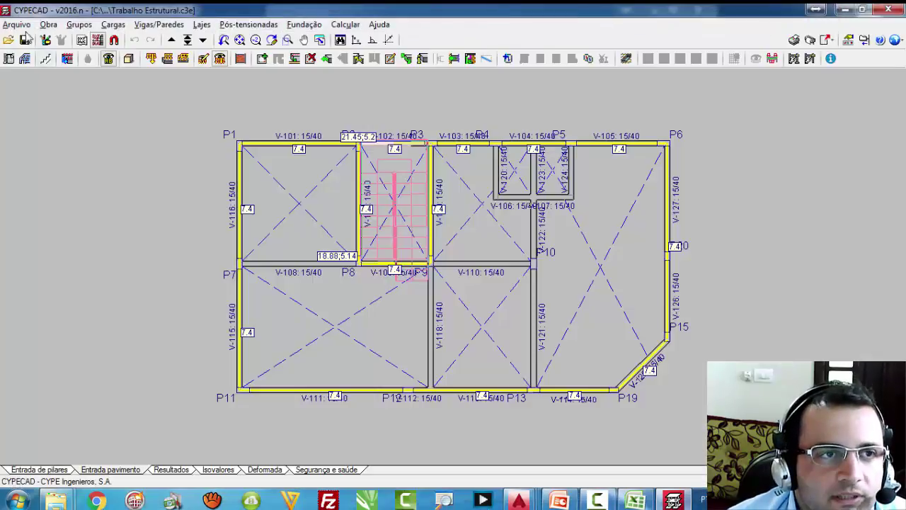
Step: Create a new empty job (Obra vazia) with the file name Minicurso and the description Cypecad 2016
left_click(16, 24)
left_click(41, 41)
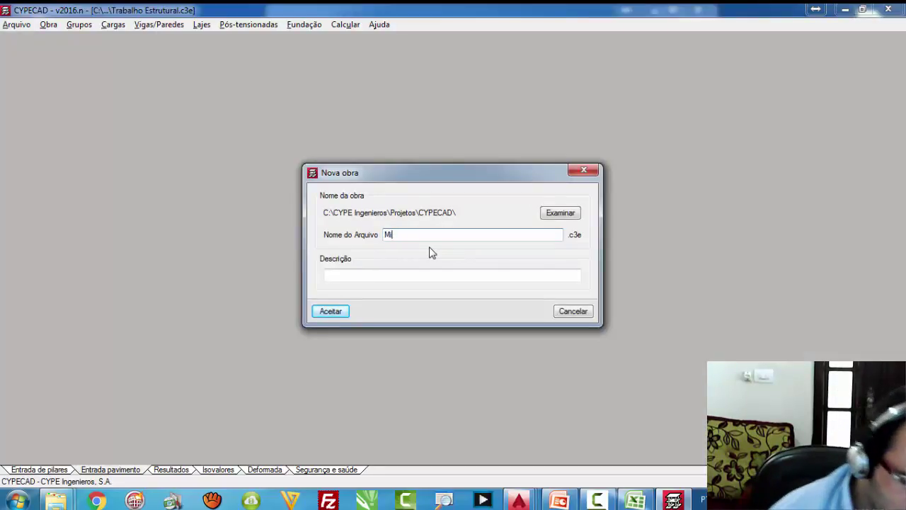
key("Tab")
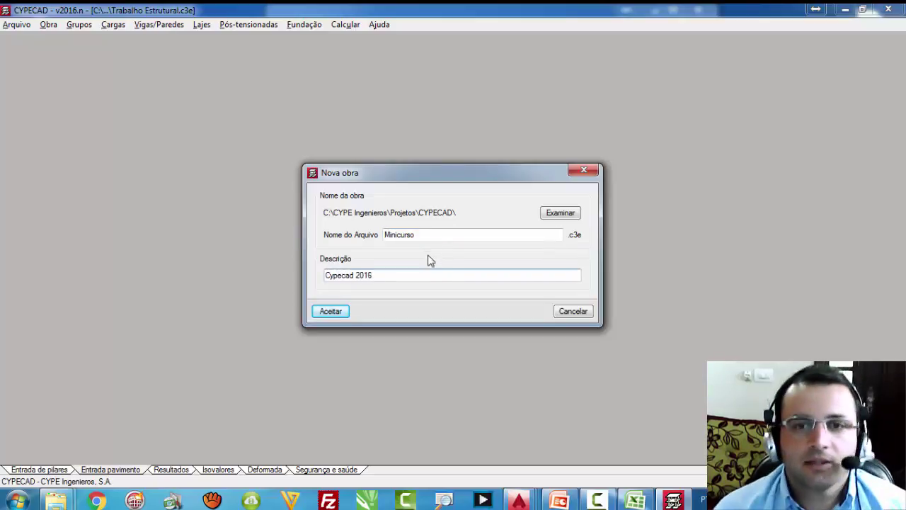
left_click(335, 312)
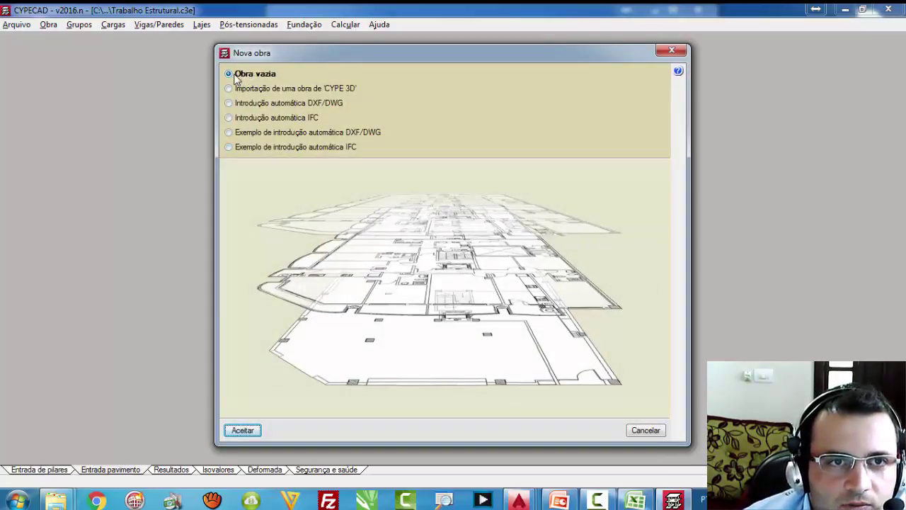
left_click(244, 430)
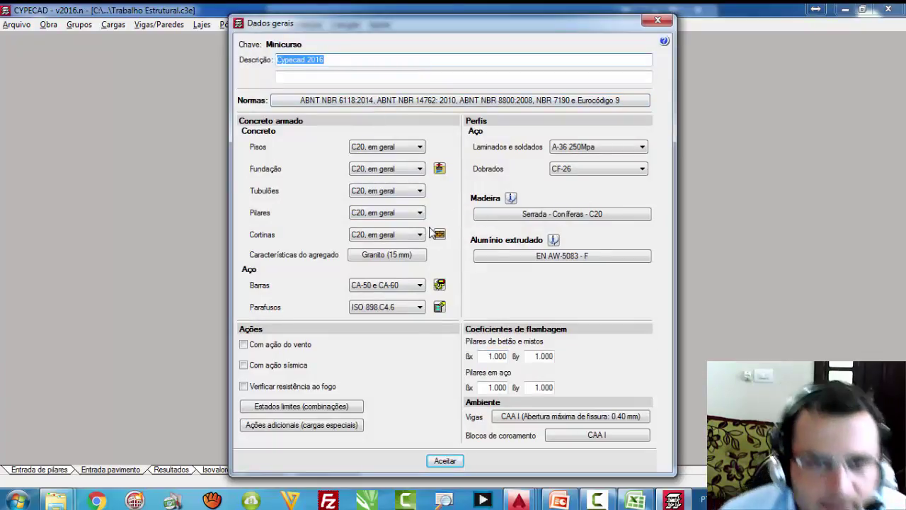
Step: Select ABNT NBR 6118:2014 (Brasil) as the concrete standard and accept the standards selection
left_click(519, 100)
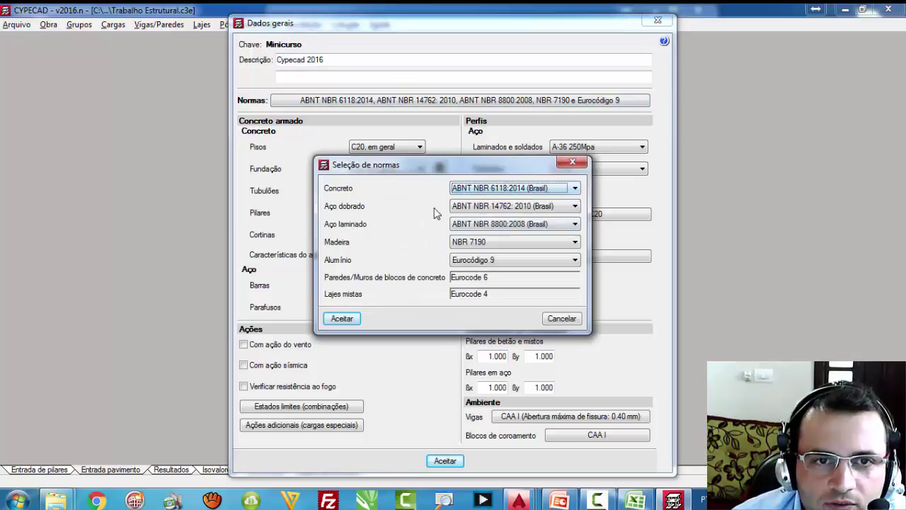
left_click(574, 188)
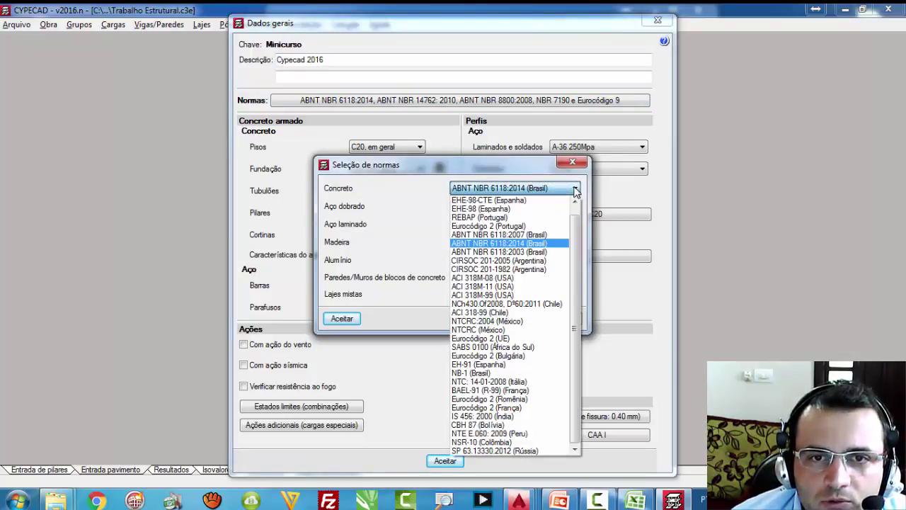
left_click(510, 243)
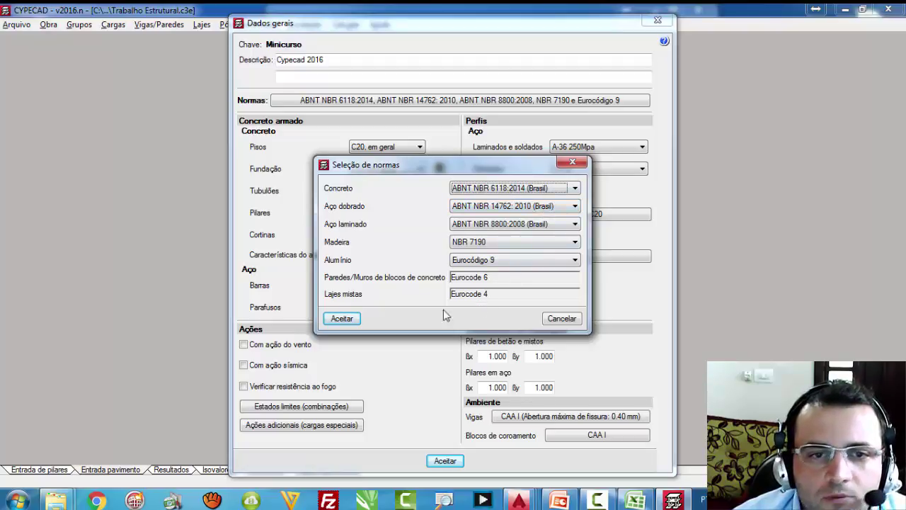
left_click(356, 319)
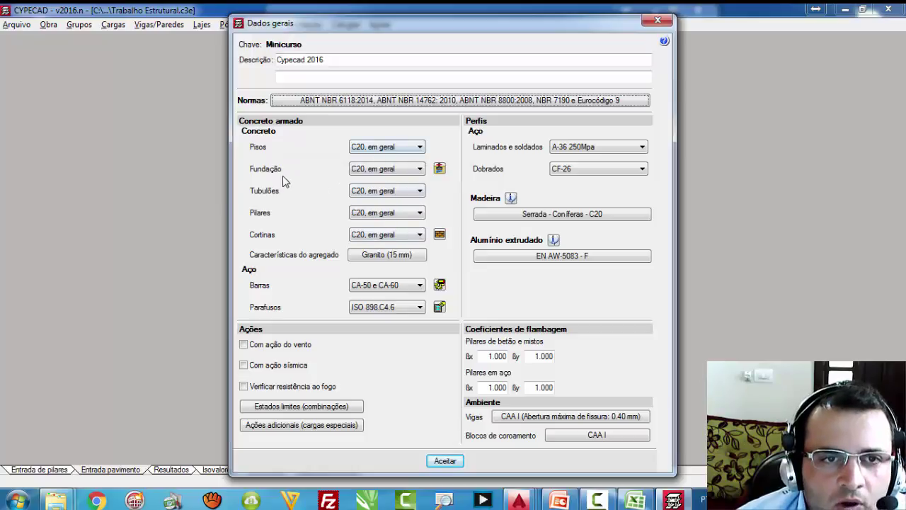
Step: Set the foundation concrete to C15, em geral, and accept the general data and limit states
left_click(399, 170)
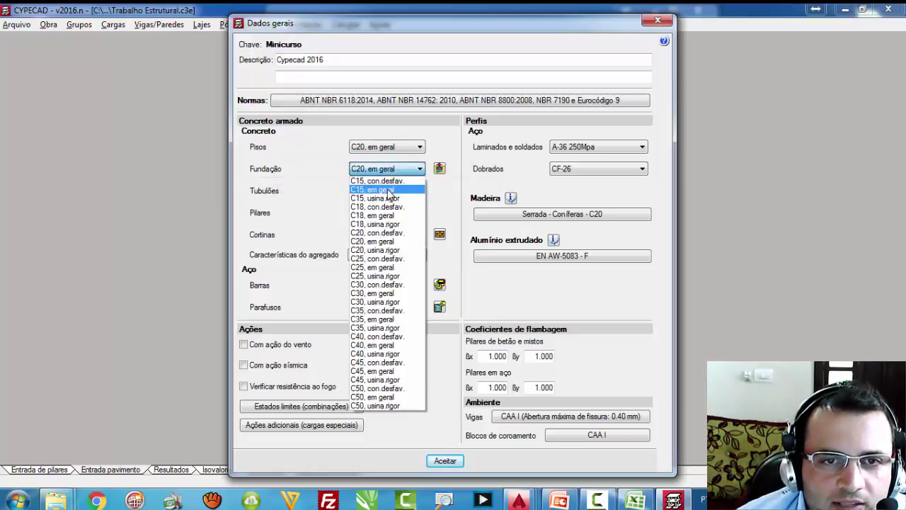
left_click(387, 189)
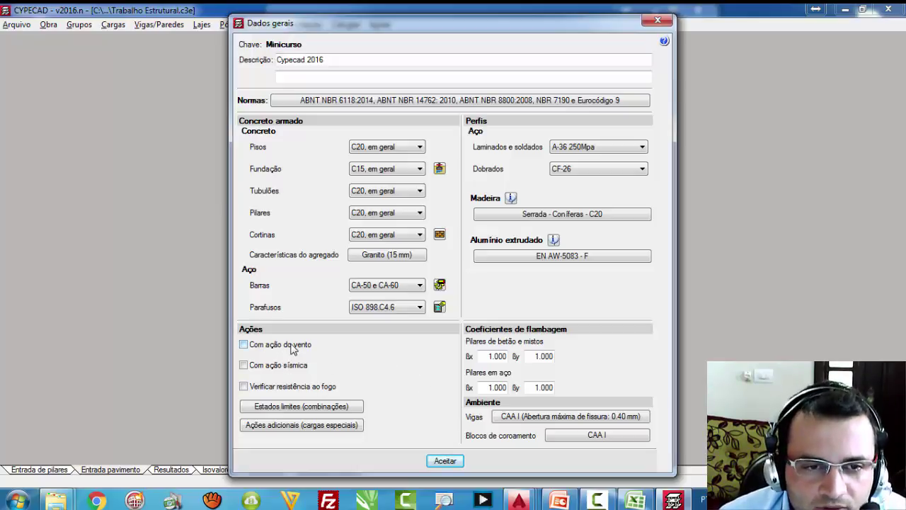
left_click(449, 460)
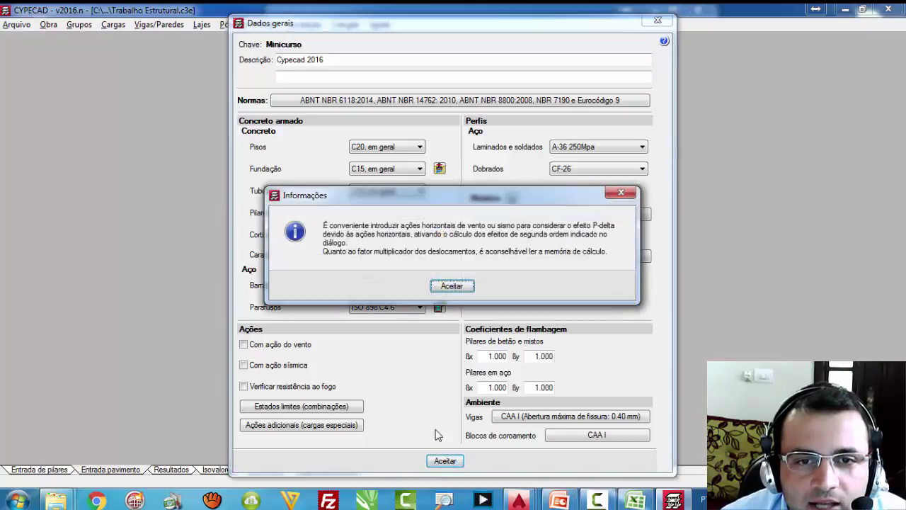
left_click(444, 287)
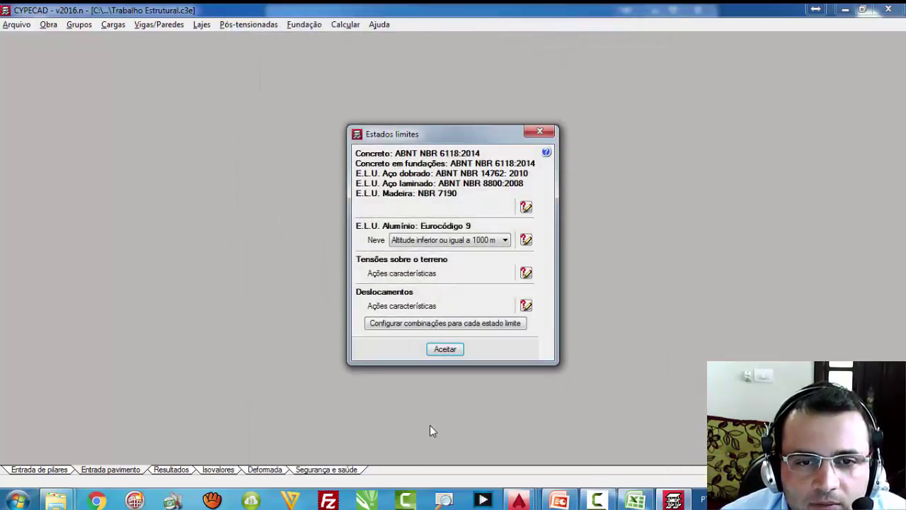
left_click(443, 350)
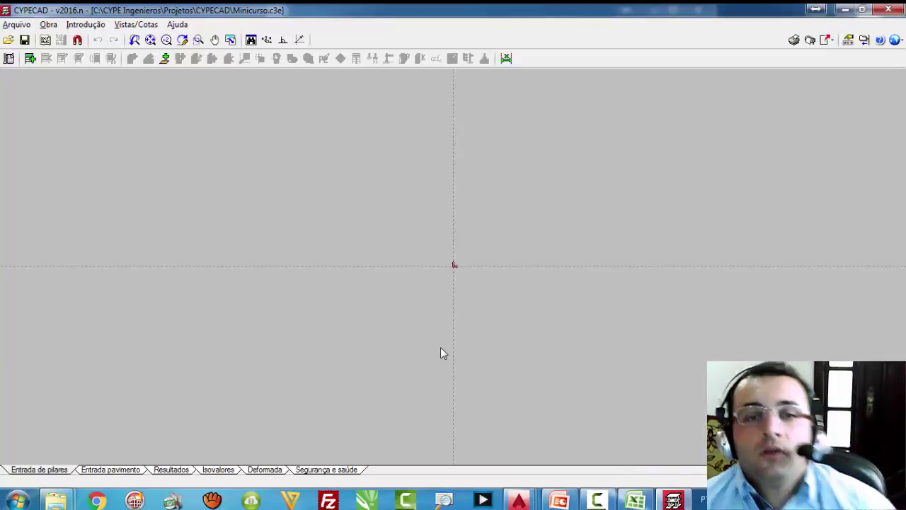
scroll(337, 362, "down", 5)
scroll(188, 333, "down", 1)
scroll(183, 330, "up", 2)
scroll(435, 319, "up", 4)
scroll(435, 320, "down", 1)
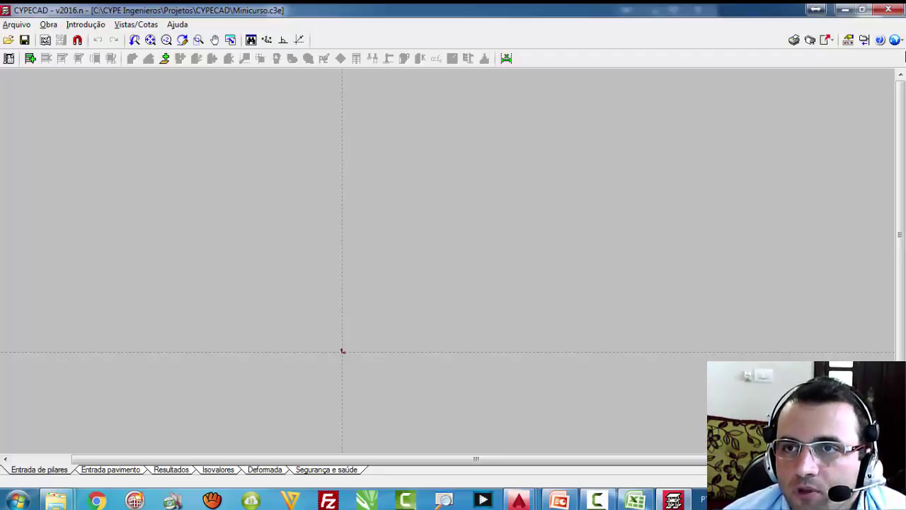
Step: Change the drawing background colour to black and restore it to grey
left_click(896, 40)
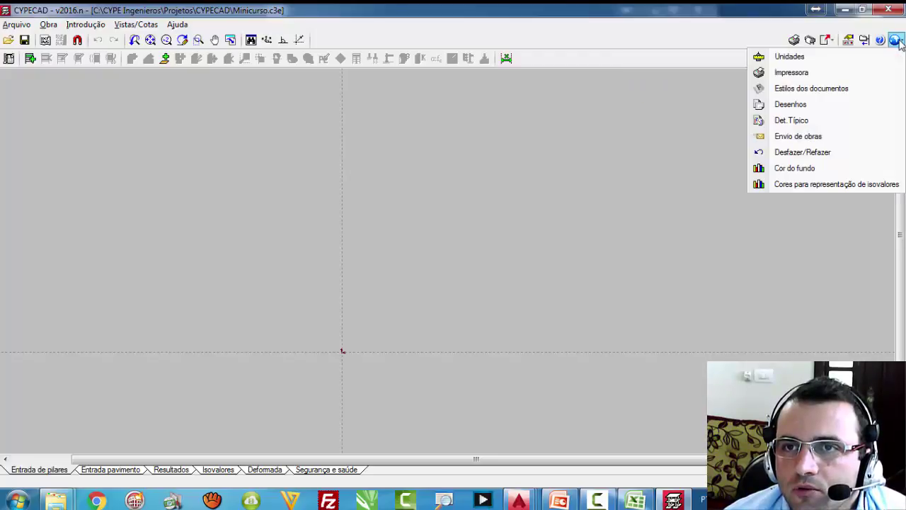
left_click(794, 168)
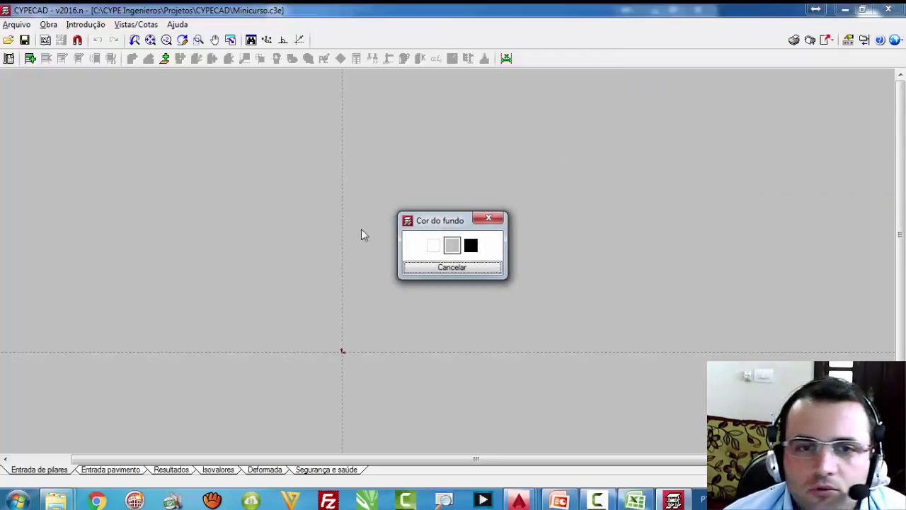
left_click(472, 247)
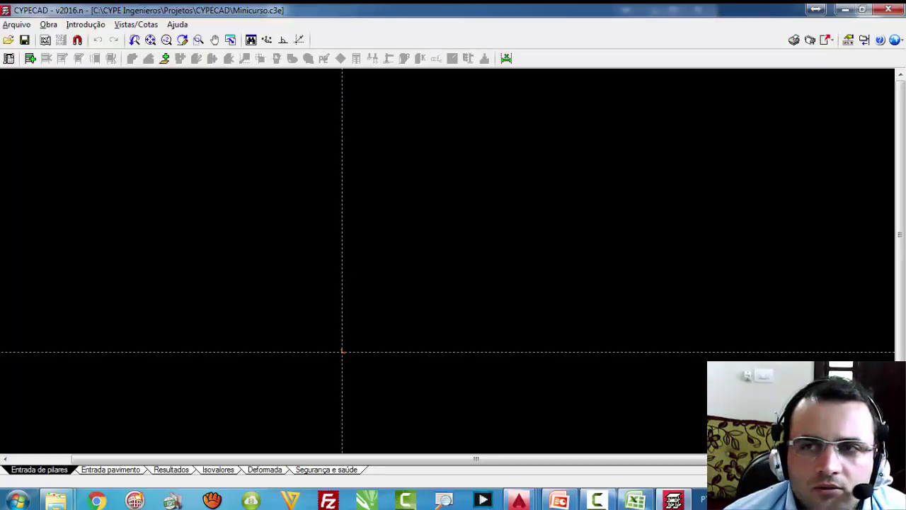
left_click(895, 40)
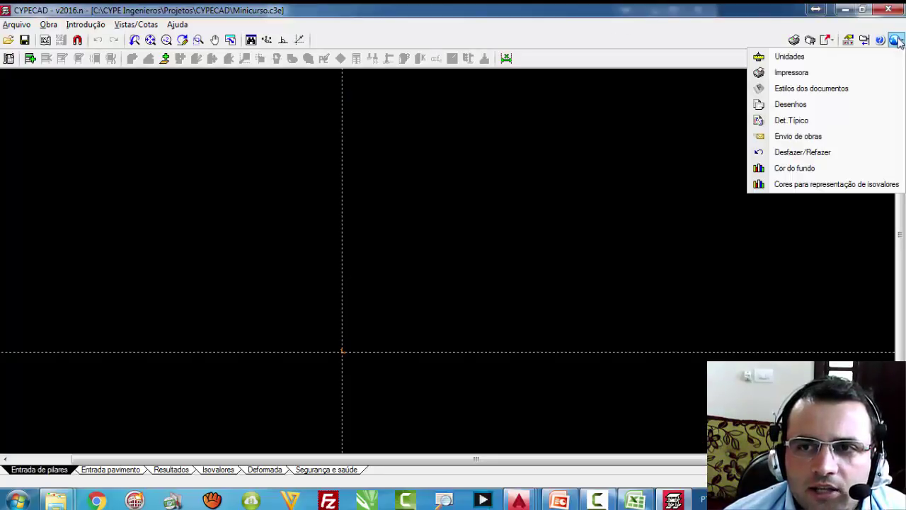
left_click(784, 167)
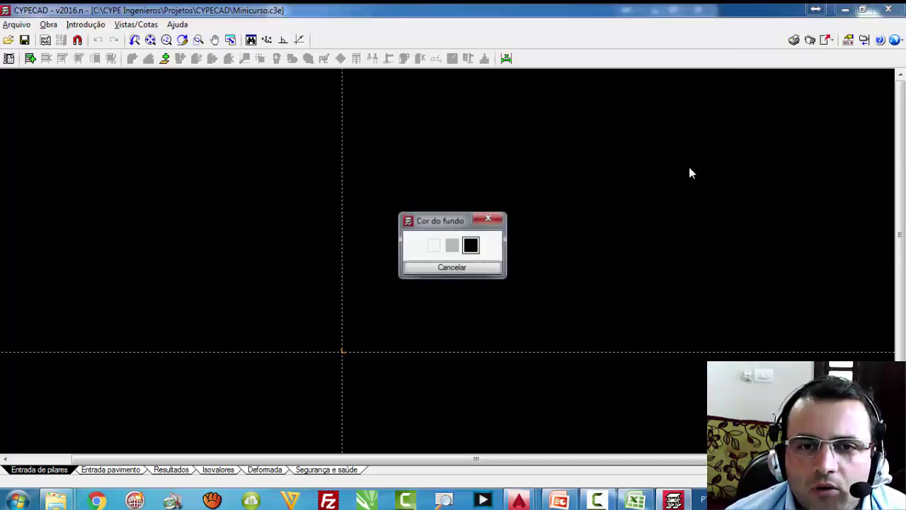
left_click(455, 245)
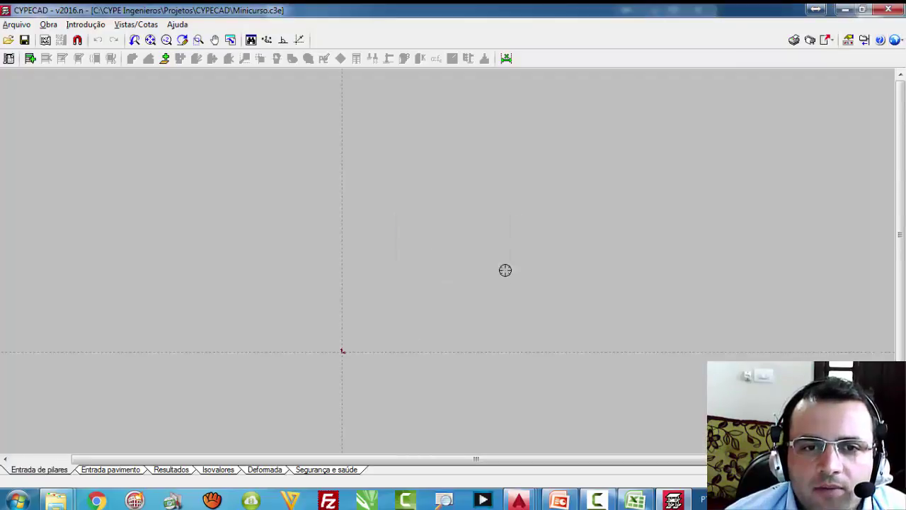
Step: Set the unit system to Sistema Internacional with joule as the energy unit and accept it
left_click(896, 41)
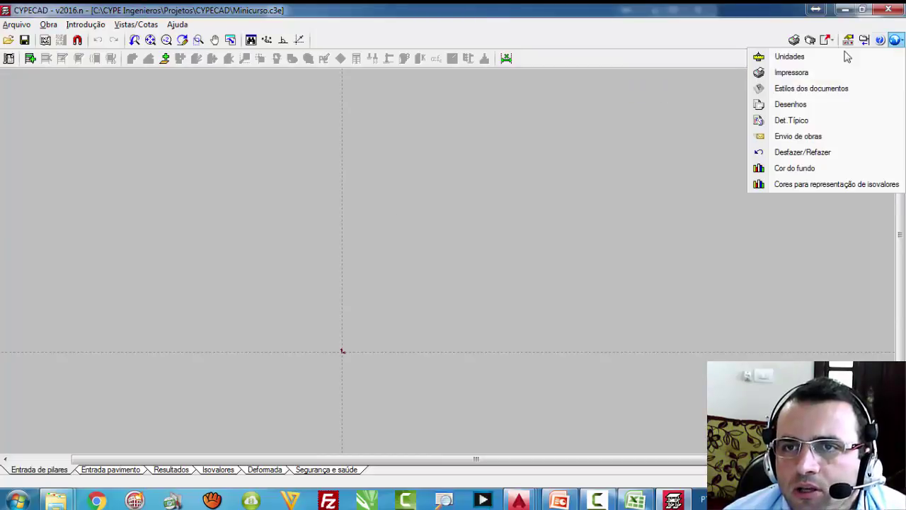
left_click(799, 56)
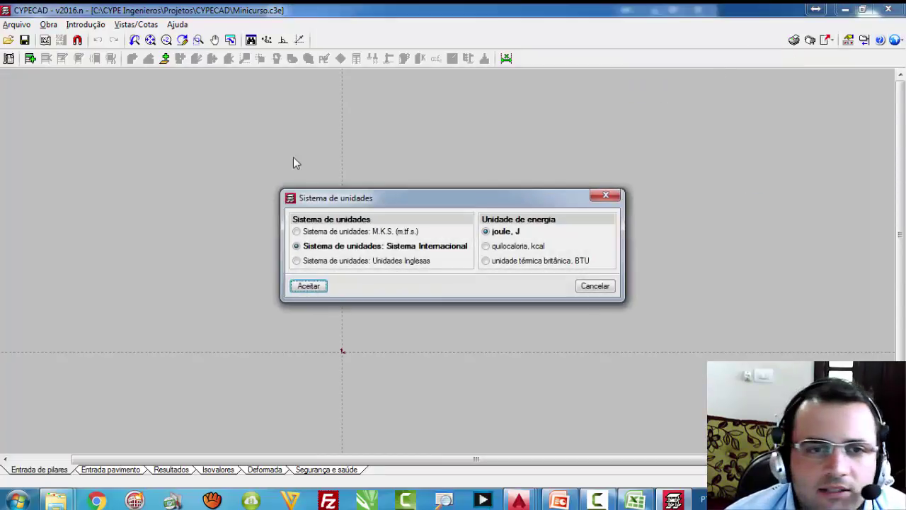
left_click(298, 232)
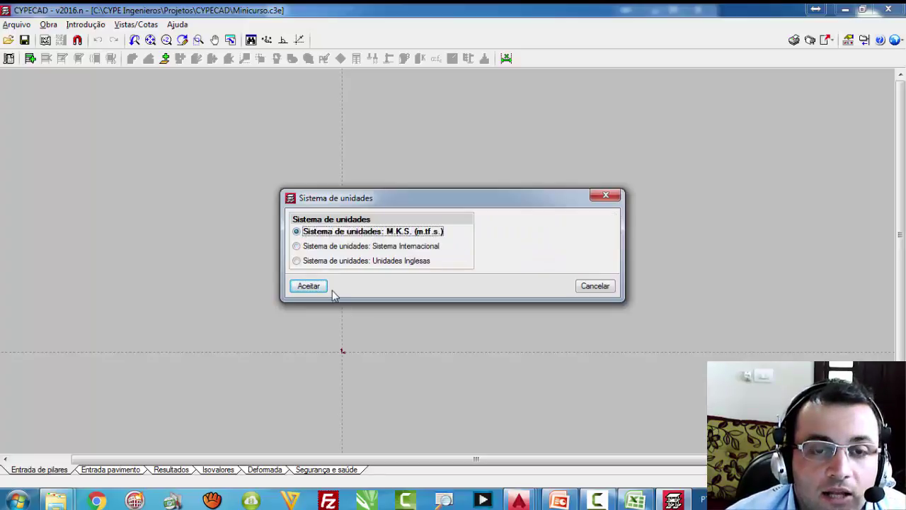
left_click(297, 246)
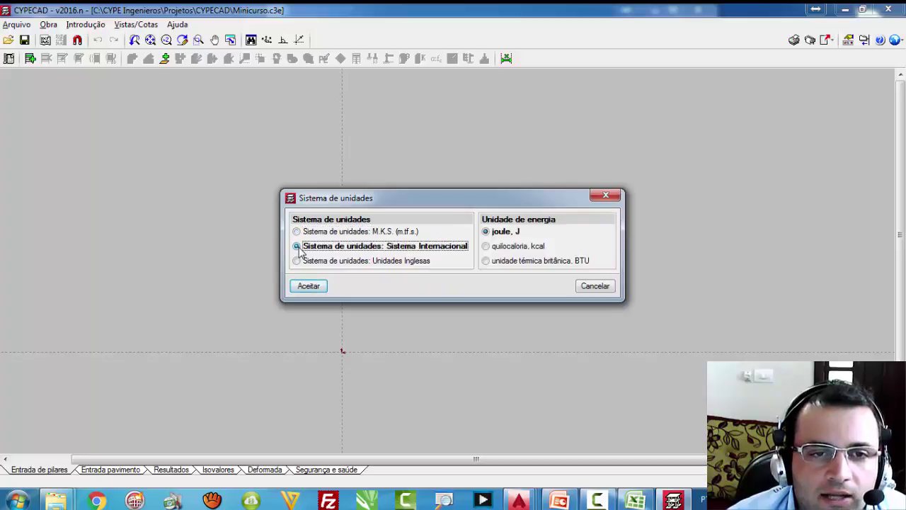
left_click(308, 286)
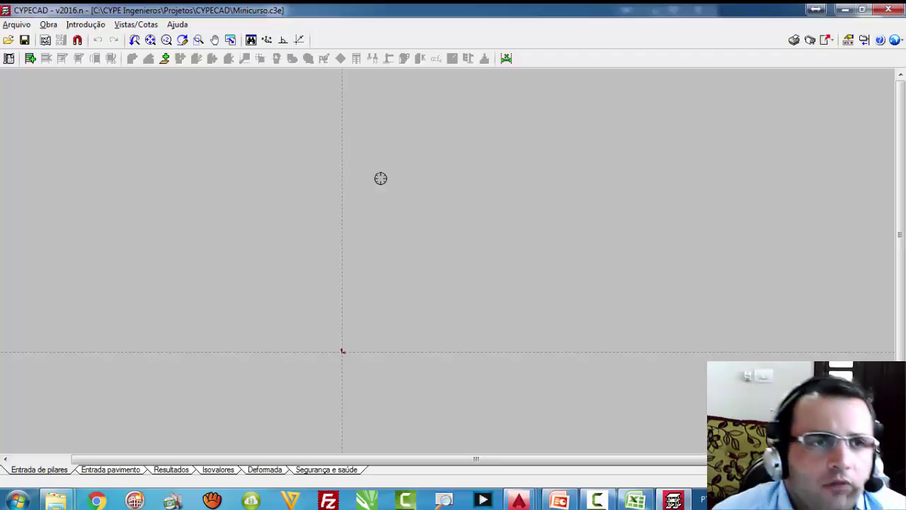
Step: Start adding mask files in the mask visualization manager and browse to the Máscaras folder on the desktop
left_click(45, 40)
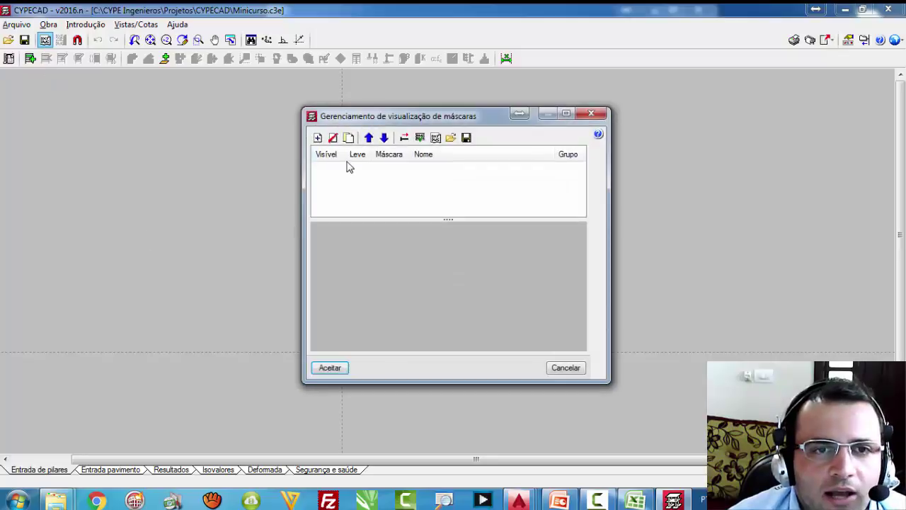
left_click(318, 139)
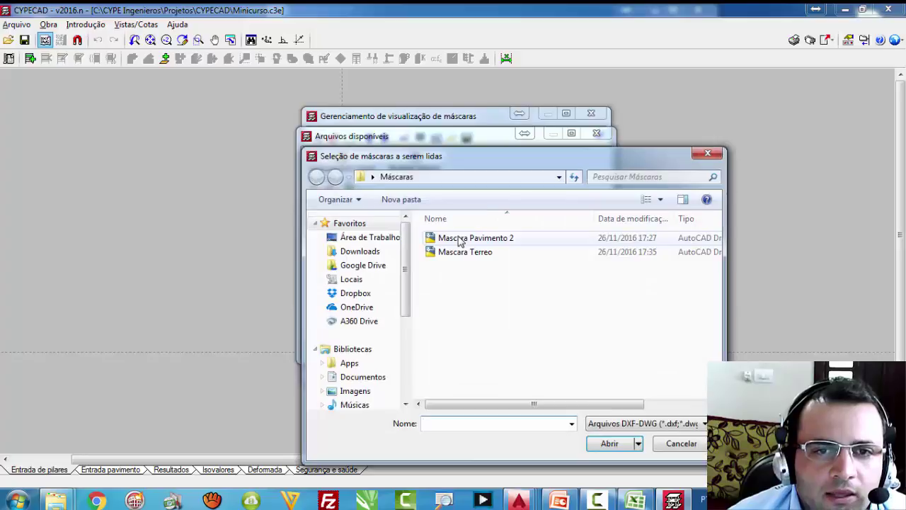
left_click(559, 177)
left_click(346, 241)
left_click(340, 237)
left_click(520, 327)
scroll(485, 340, "down", 2)
double_click(477, 283)
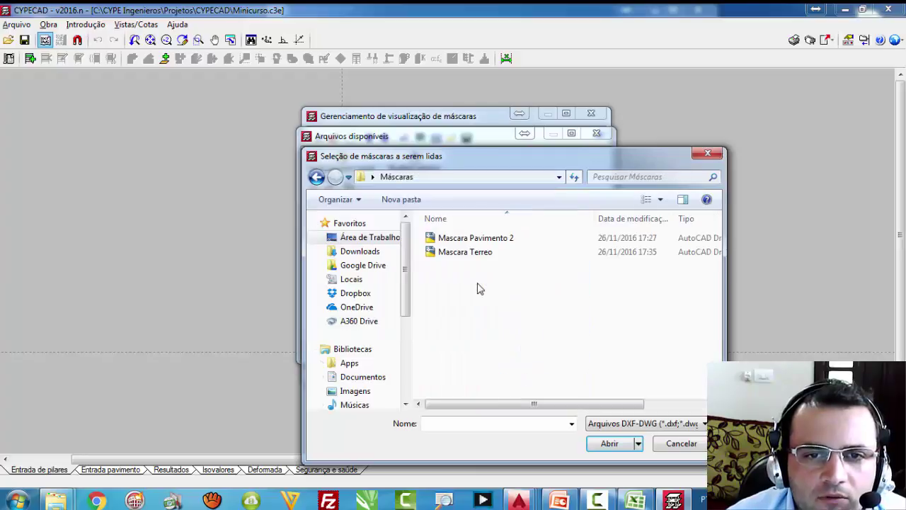
Step: Import the DWG masks Mascara Pavimento 2 and Mascara Terreo and accept the list of available files
left_click(451, 255)
left_click(458, 241, "ctrl")
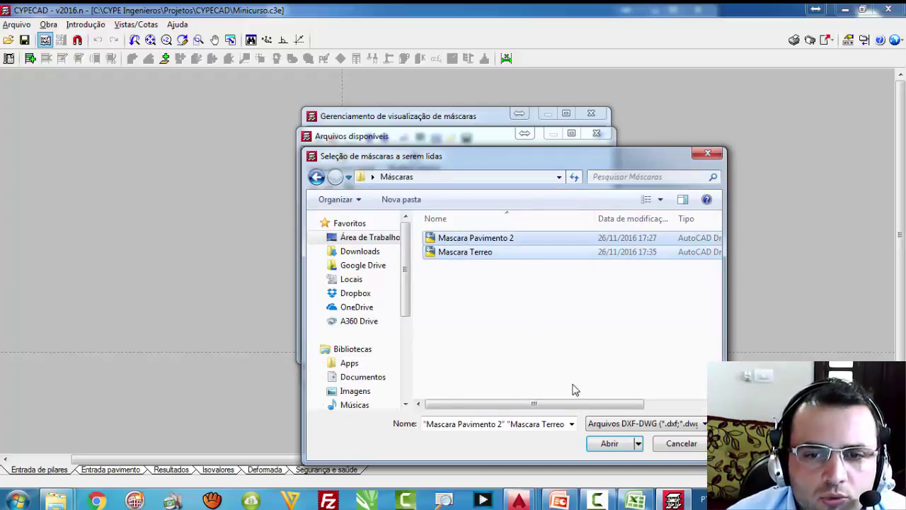
left_click(609, 444)
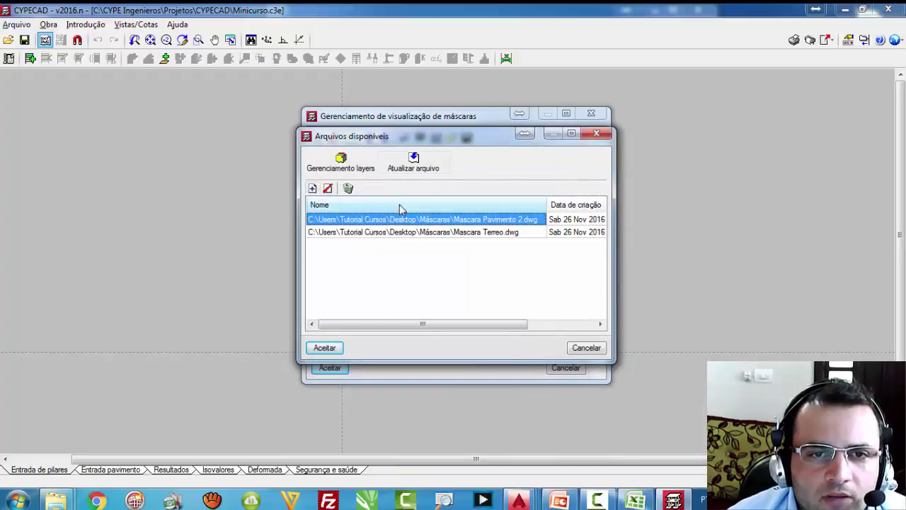
left_click(324, 347)
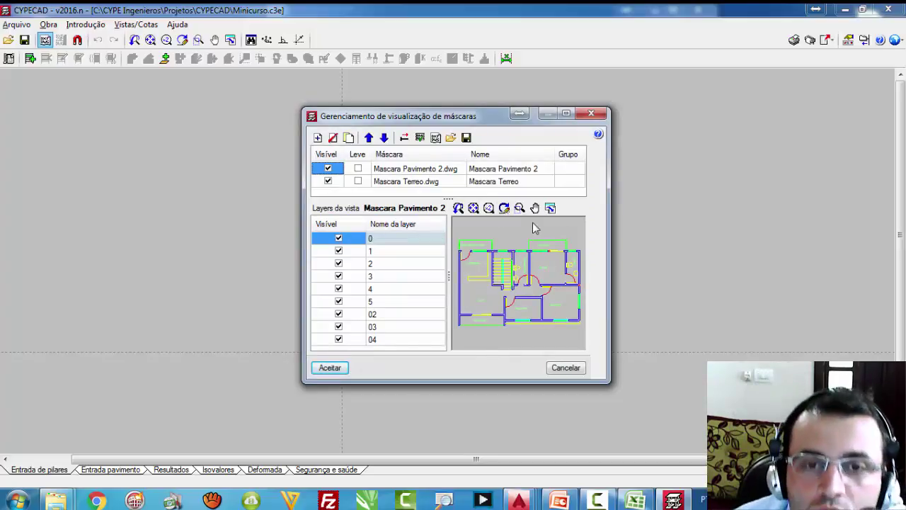
Step: Turn off the visibility of the Mascara Terreo and Mascara Pavimento 2 masks
left_click(336, 181)
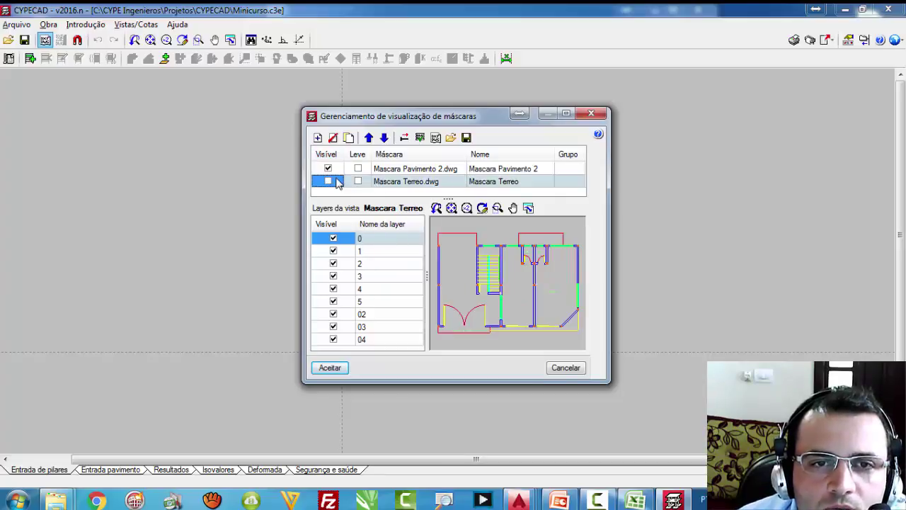
left_click(338, 170)
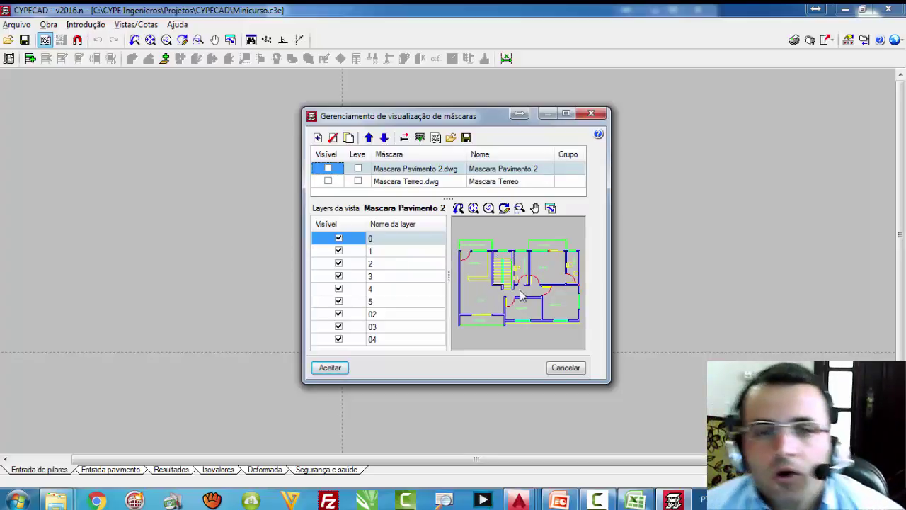
scroll(486, 293, "down", 1)
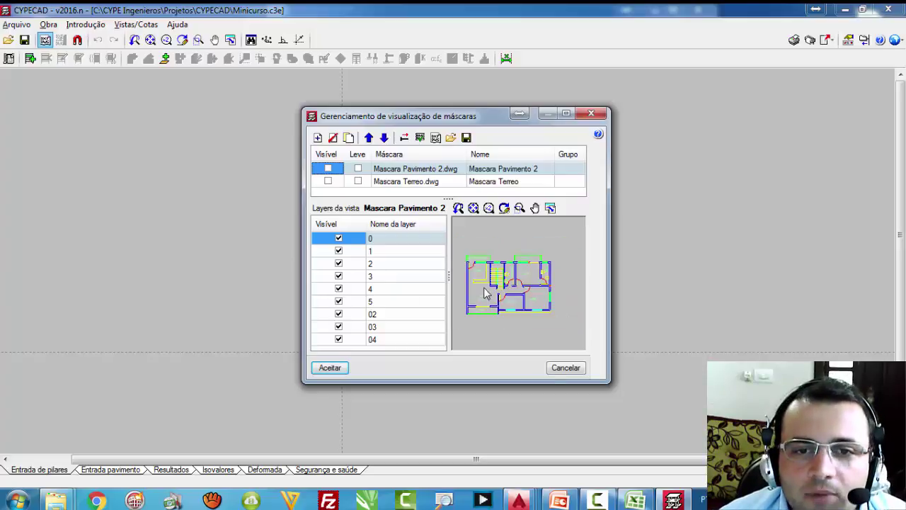
scroll(486, 291, "up", 2)
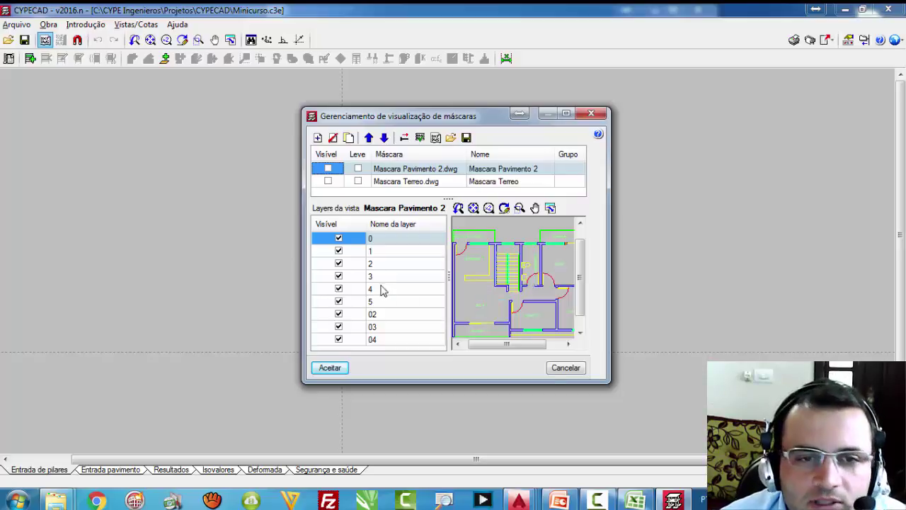
Step: Toggle the visibility of layers 2 and 3 of Mascara Pavimento 2 off and back on
left_click(339, 264)
left_click(339, 264)
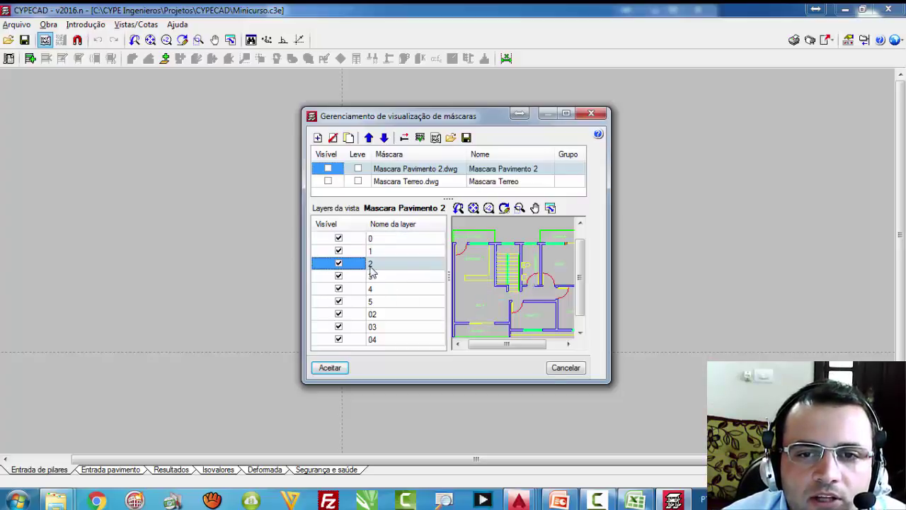
left_click(338, 263)
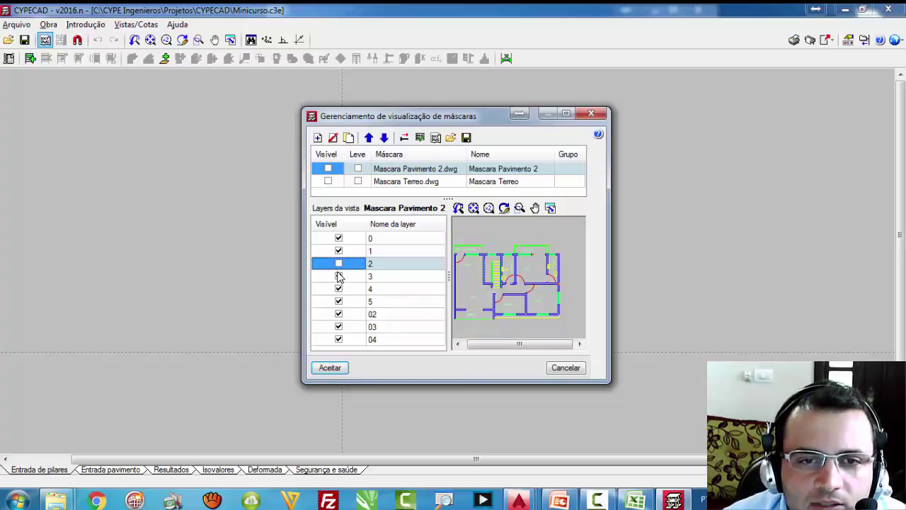
left_click(339, 276)
left_click(339, 264)
left_click(339, 276)
left_click(339, 264)
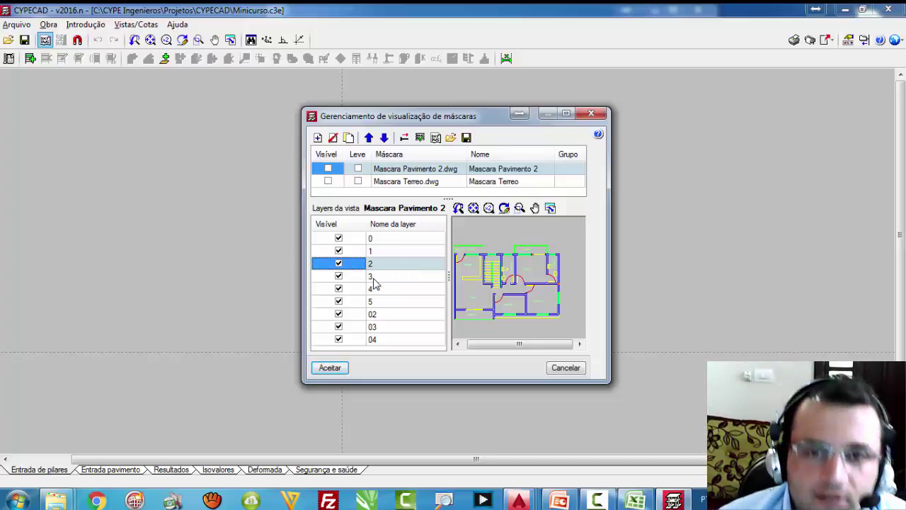
Step: Open the transformation settings of Mascara Pavimento 2 and set the X displacement to 0
left_click(405, 138)
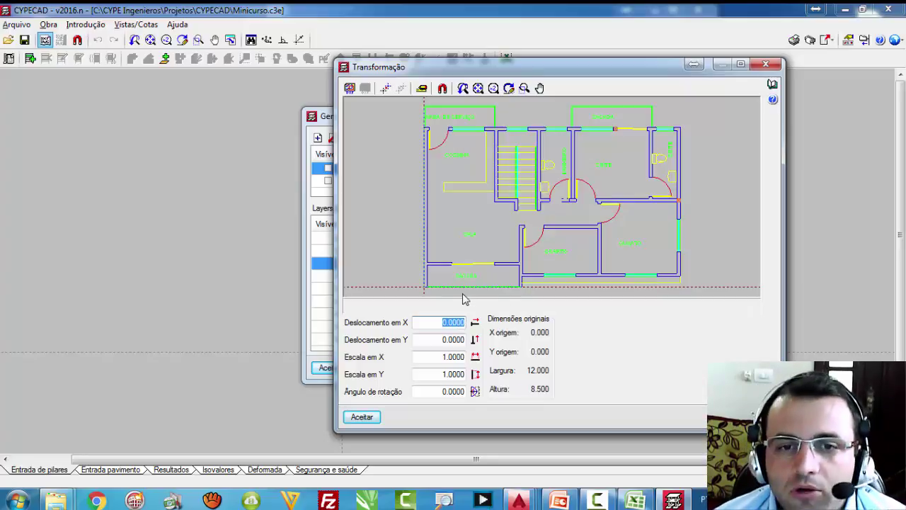
left_click(437, 323)
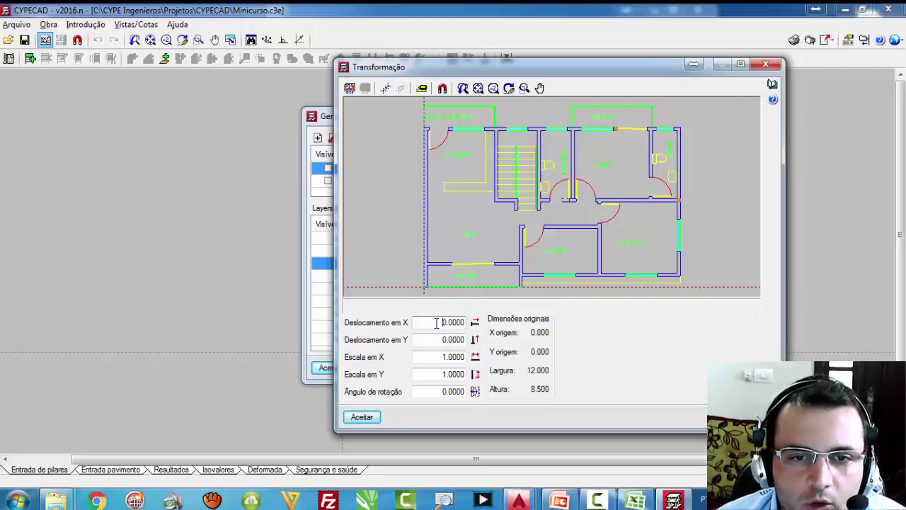
left_click_drag(441, 323, 465, 323)
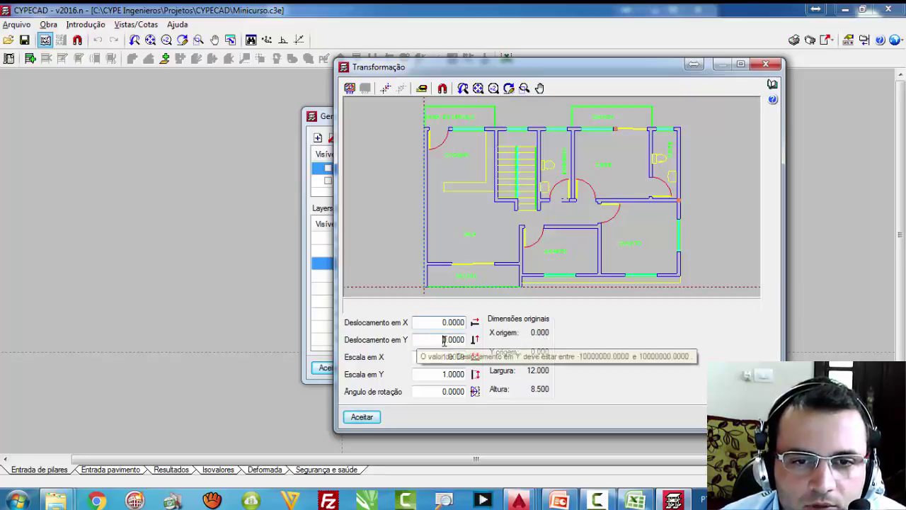
left_click_drag(441, 340, 466, 340)
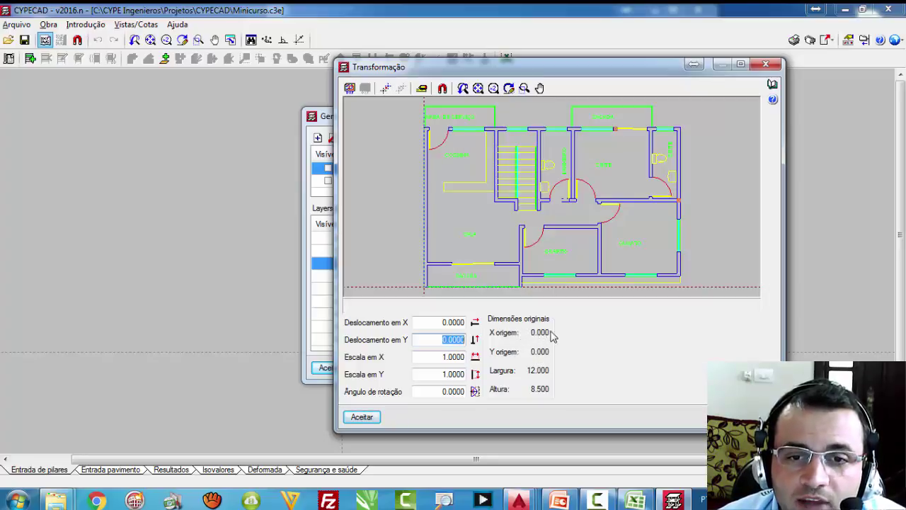
left_click(429, 320)
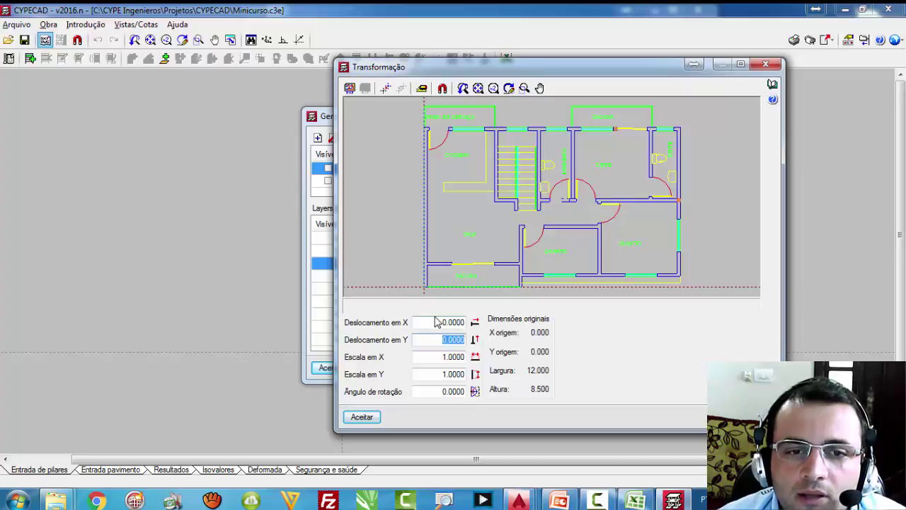
key("Delete")
left_click_drag(441, 319, 484, 327)
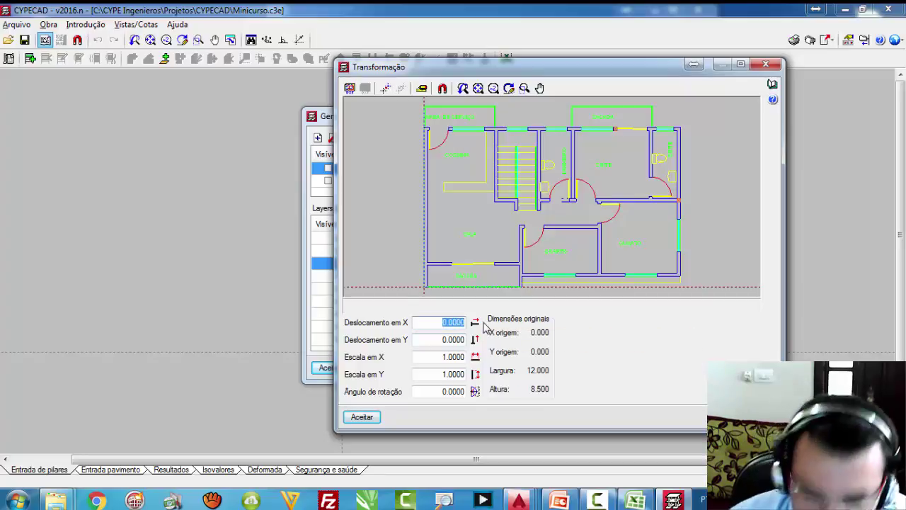
key("Delete")
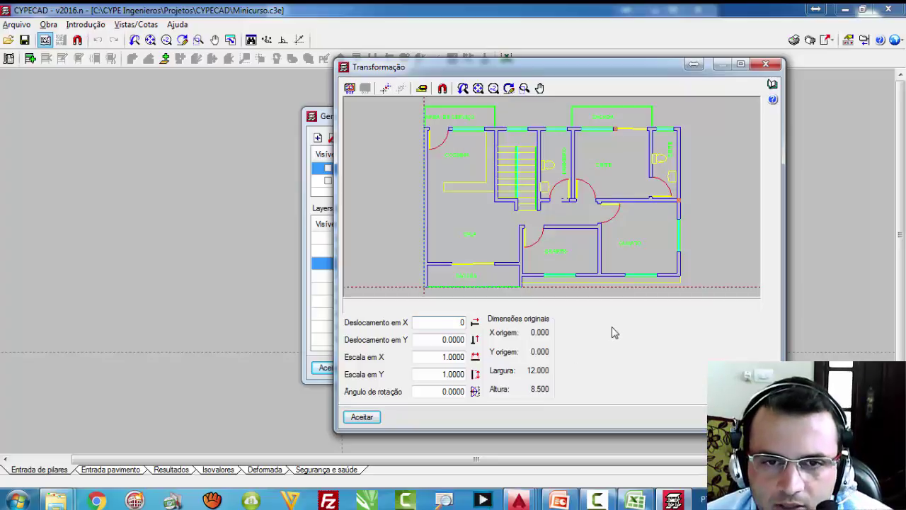
key("Tab")
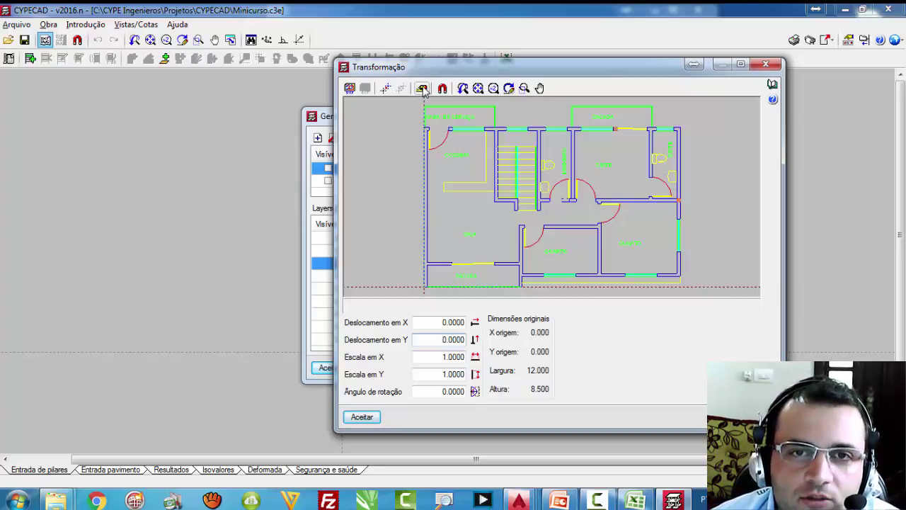
Step: Start scaling the mask by a known distance, then switch to AutoCAD and measure the side of the pillar below SACADA in Mascara Pavimento 2
left_click(421, 88)
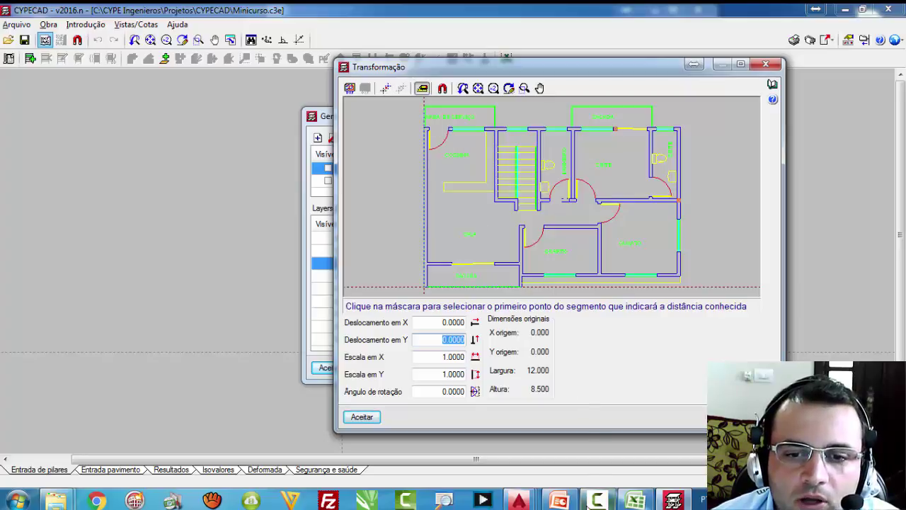
mouse_move(522, 499)
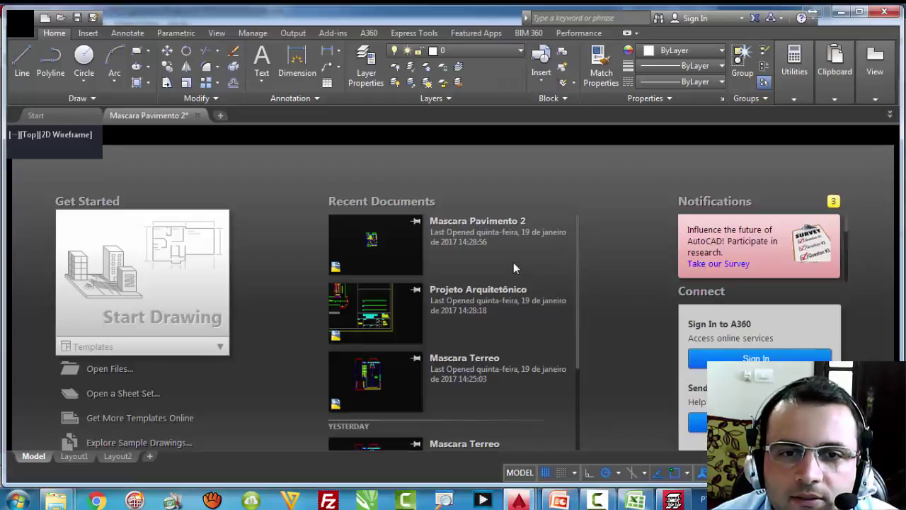
left_click(513, 262)
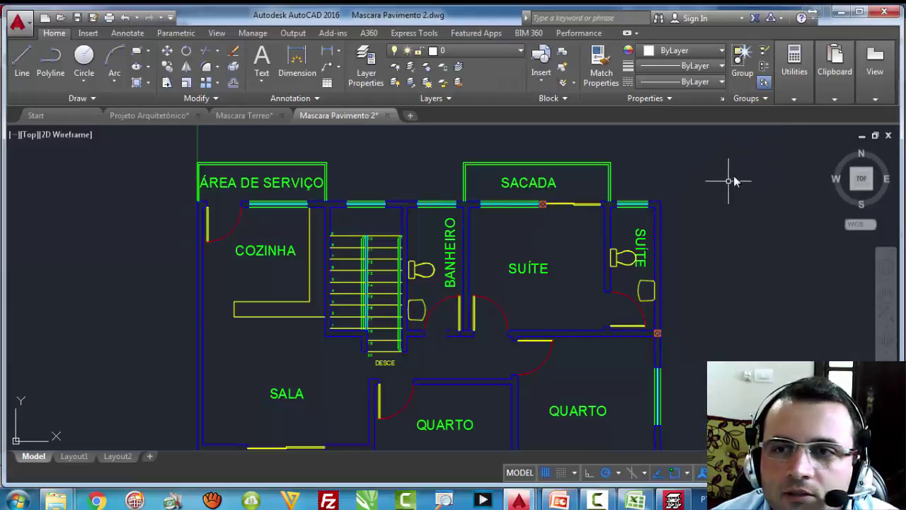
left_click(788, 83)
left_click(798, 118)
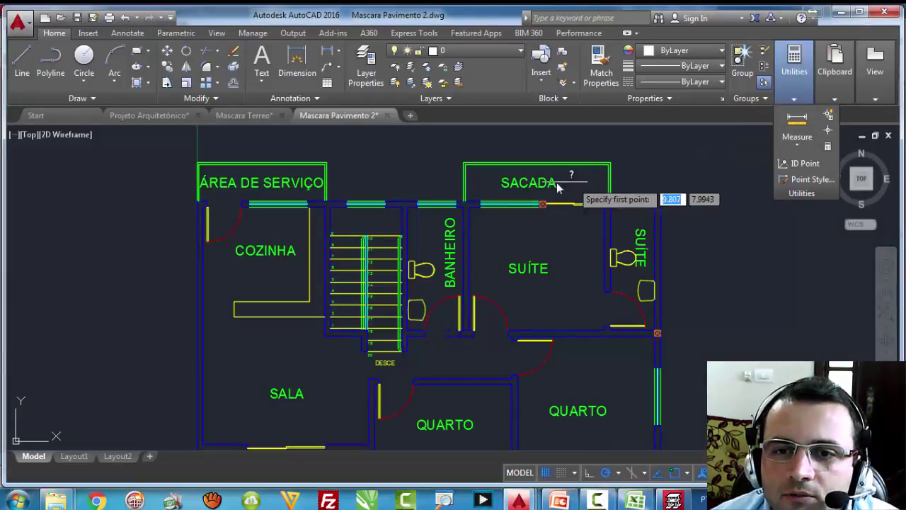
scroll(545, 198, "up", 10)
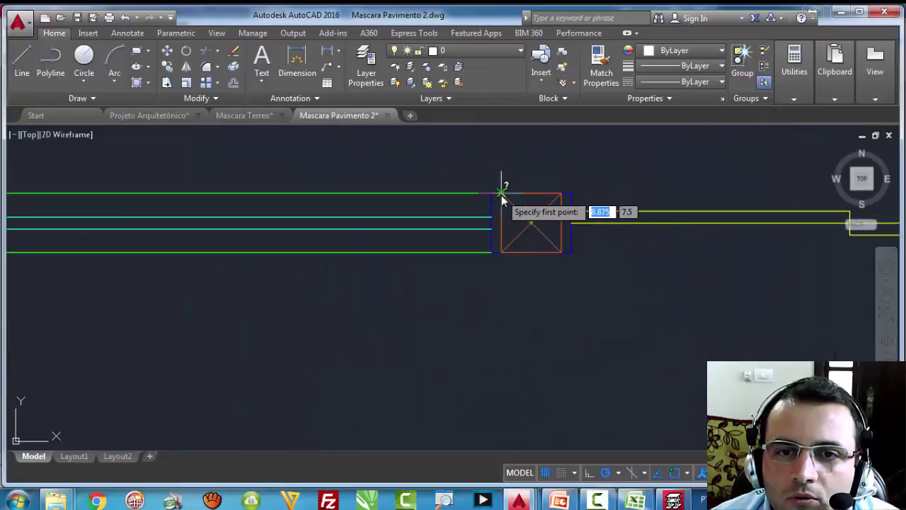
left_click(501, 194)
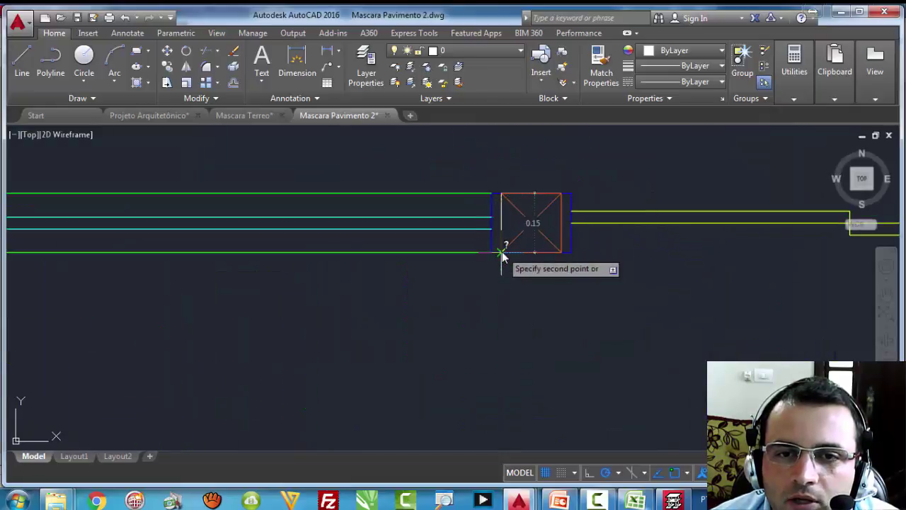
left_click(501, 253)
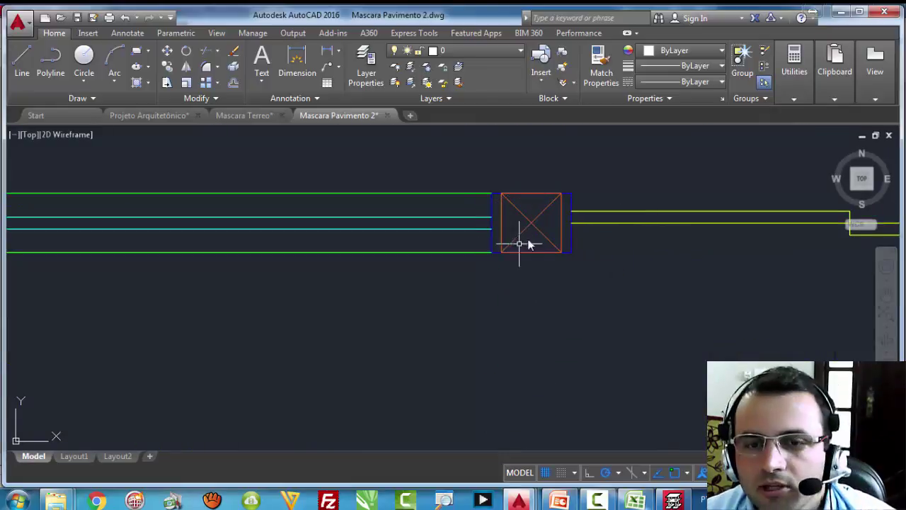
Step: Switch back to CYPECAD and activate the snap captures for picking points on the pillar below SACADA
key("alt+Tab")
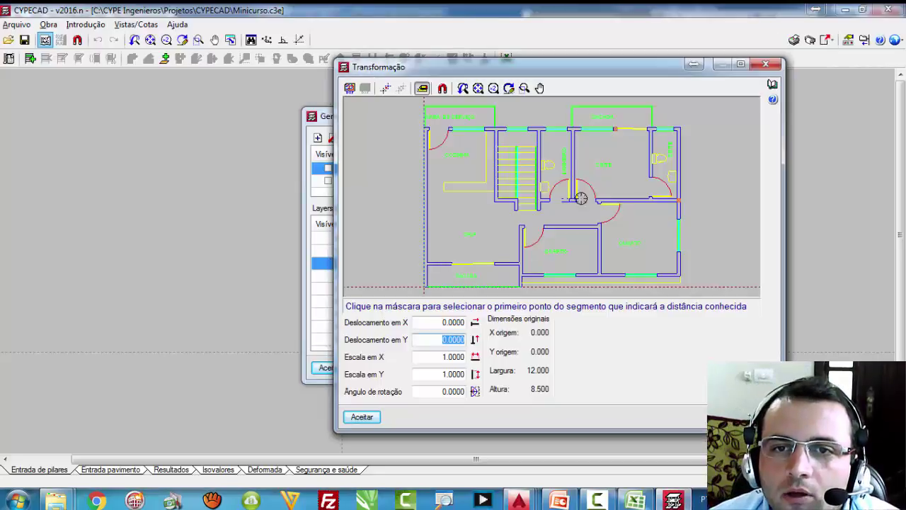
scroll(615, 135, "up", 6)
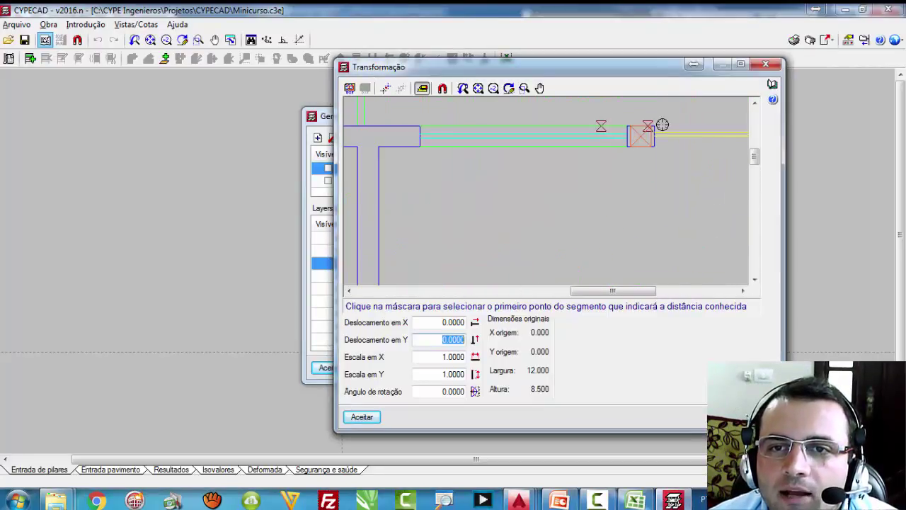
scroll(644, 127, "up", 2)
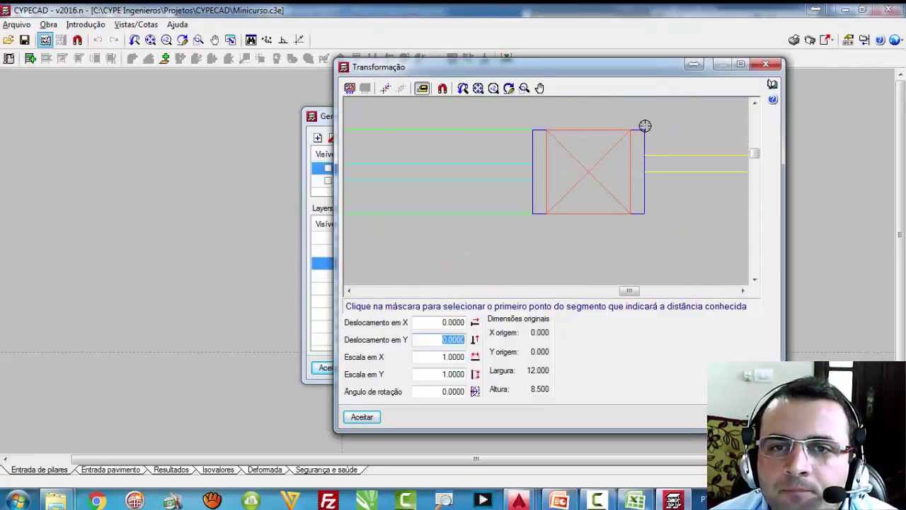
left_click(442, 89)
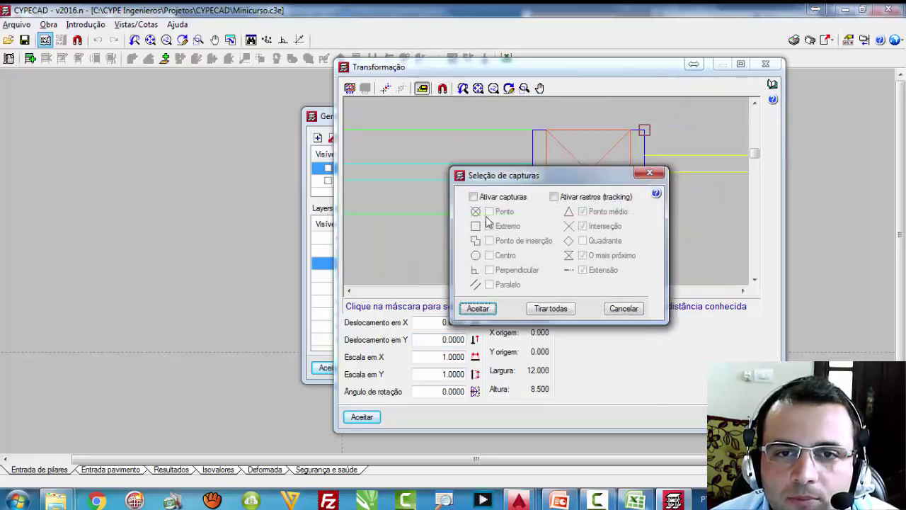
left_click(473, 197)
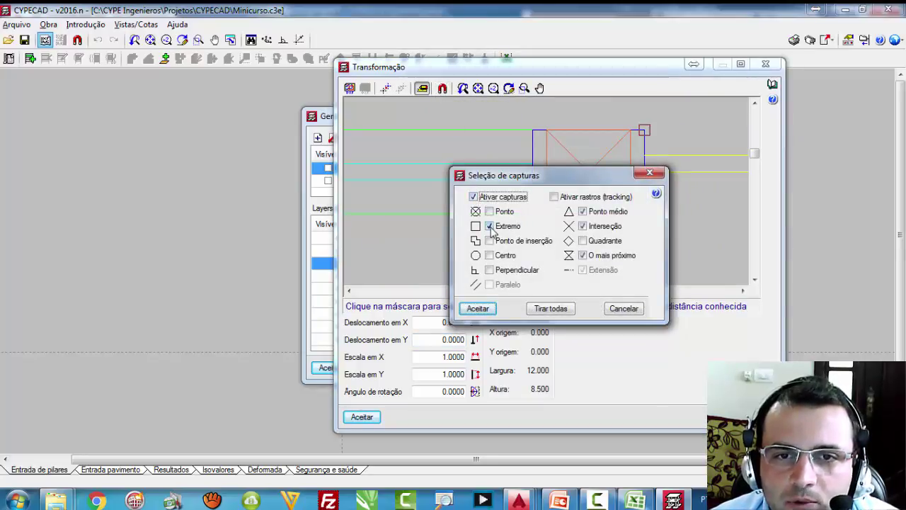
left_click(478, 307)
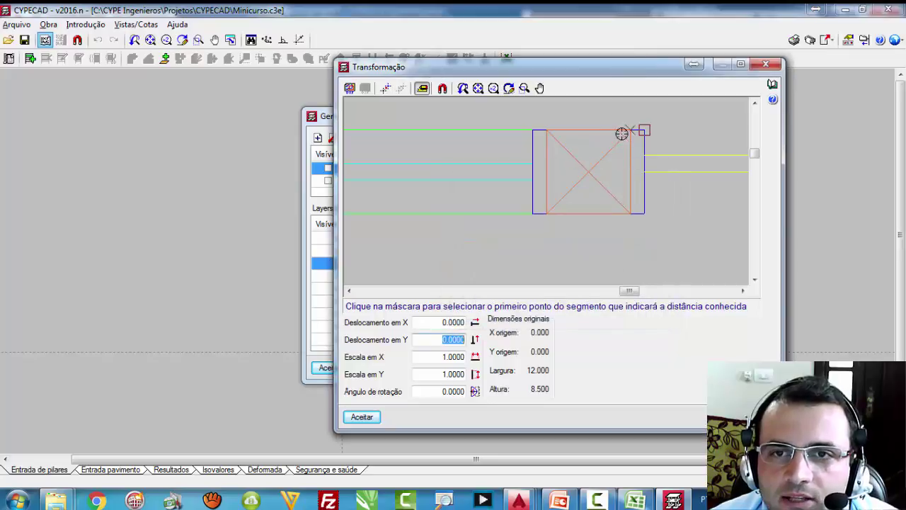
Step: Scale Mascara Pavimento 2 using the pillar's vertical side with a known distance of 0.15, and accept the transformation and mask settings
left_click(631, 130)
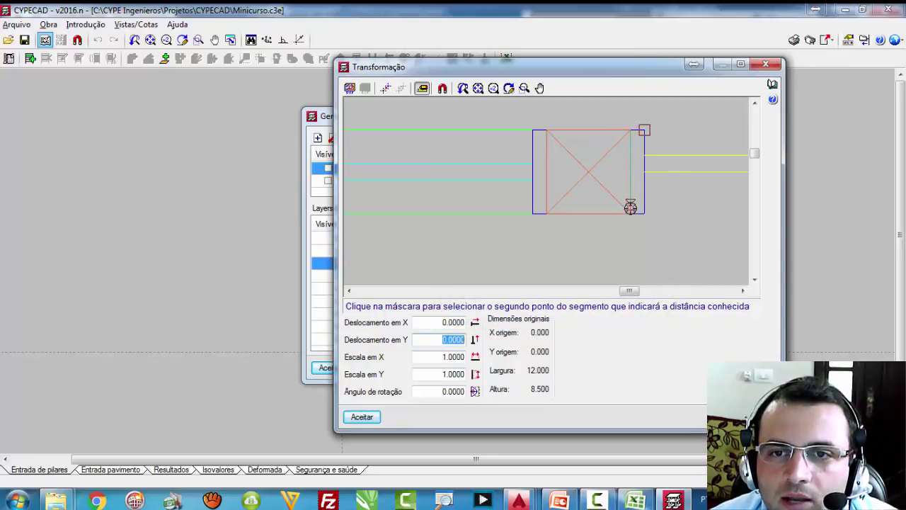
left_click(630, 213)
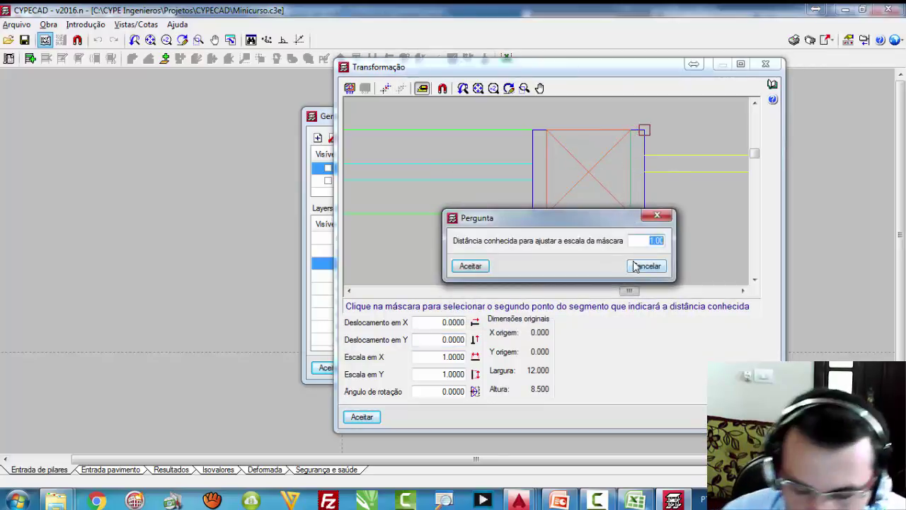
type("0.15")
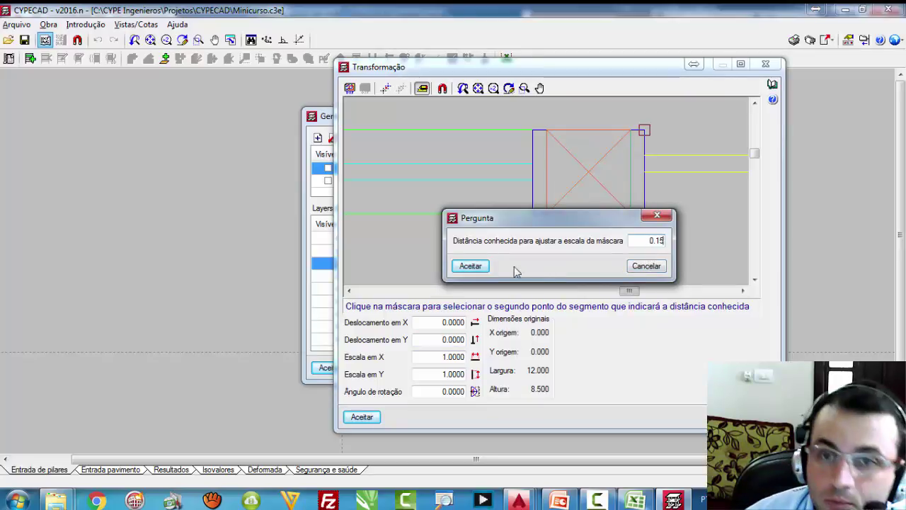
left_click(481, 265)
scroll(520, 246, "down", 2)
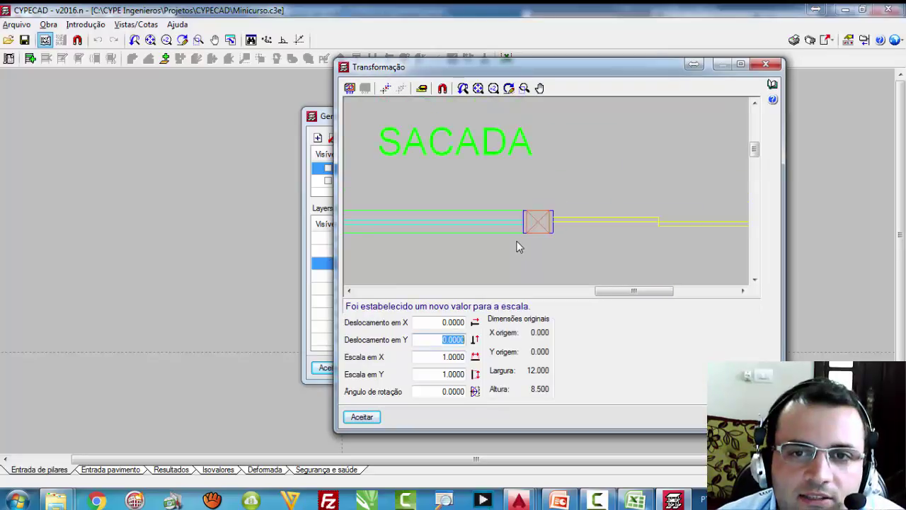
scroll(481, 136, "down", 5)
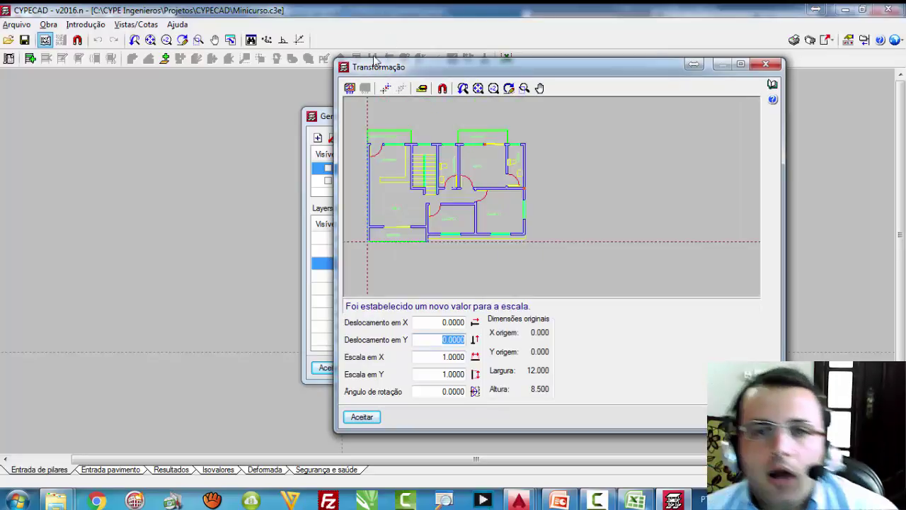
scroll(423, 179, "up", 1)
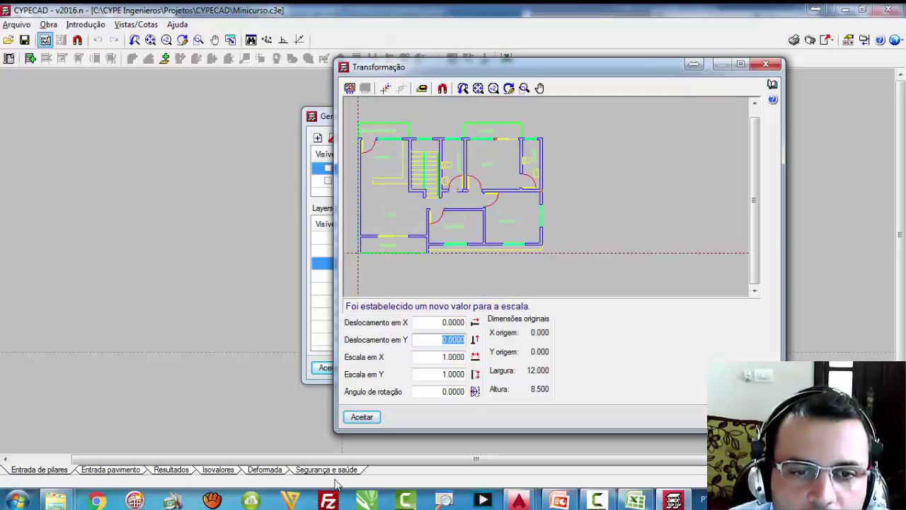
left_click(362, 417)
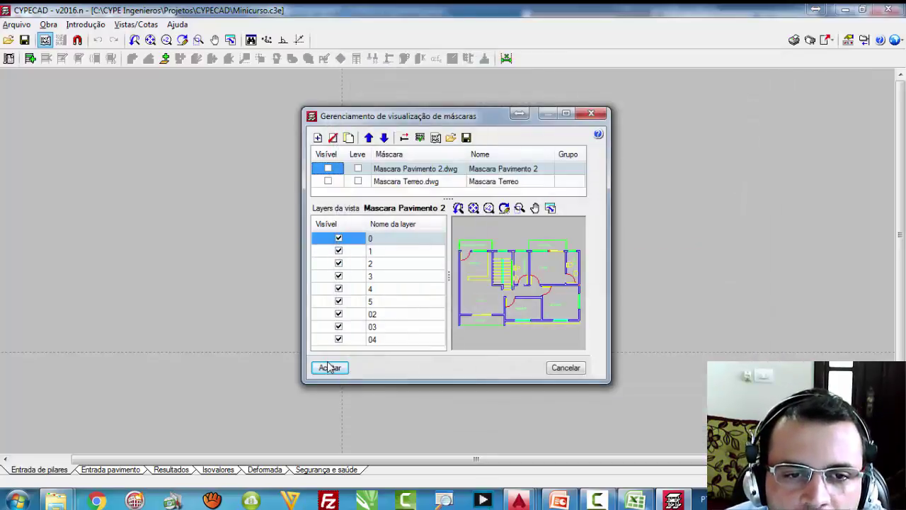
left_click(330, 368)
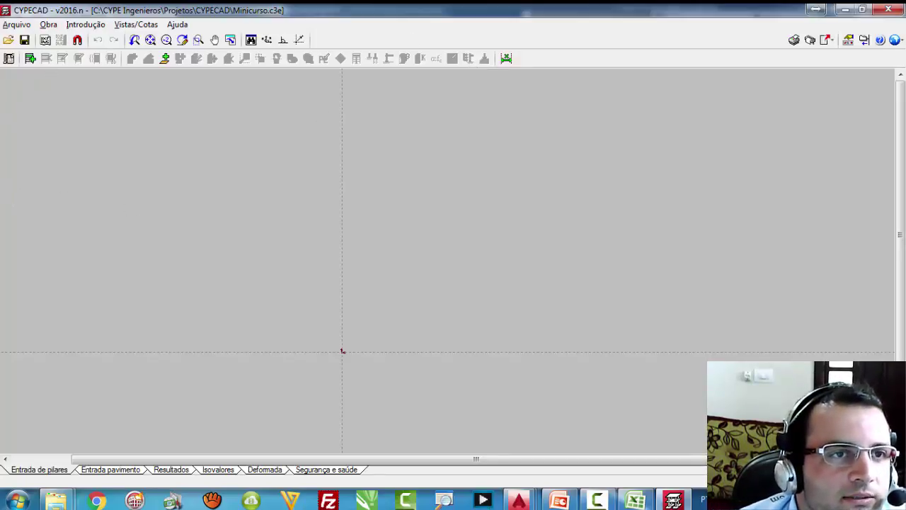
Step: Turn on the visibility of the Mascara Pavimento 2 and Mascara Terreo masks in the mask management
left_click(45, 40)
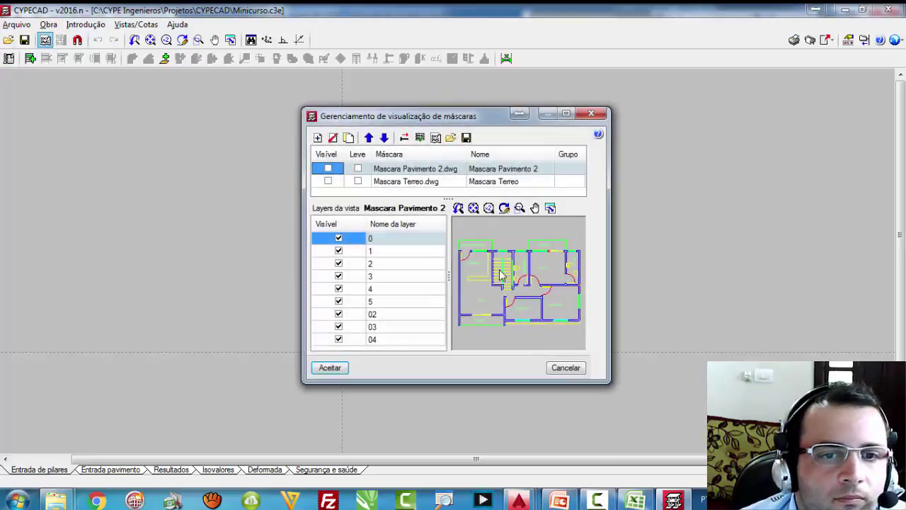
left_click(327, 182)
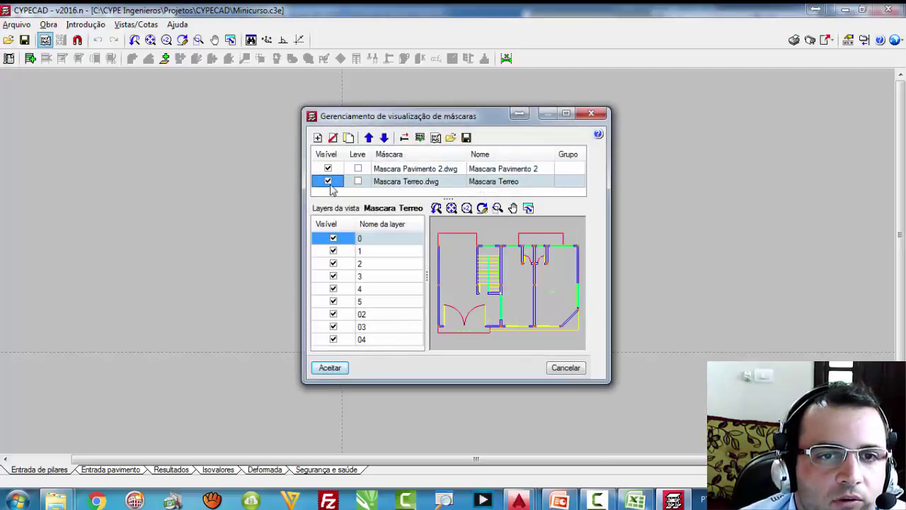
left_click(330, 368)
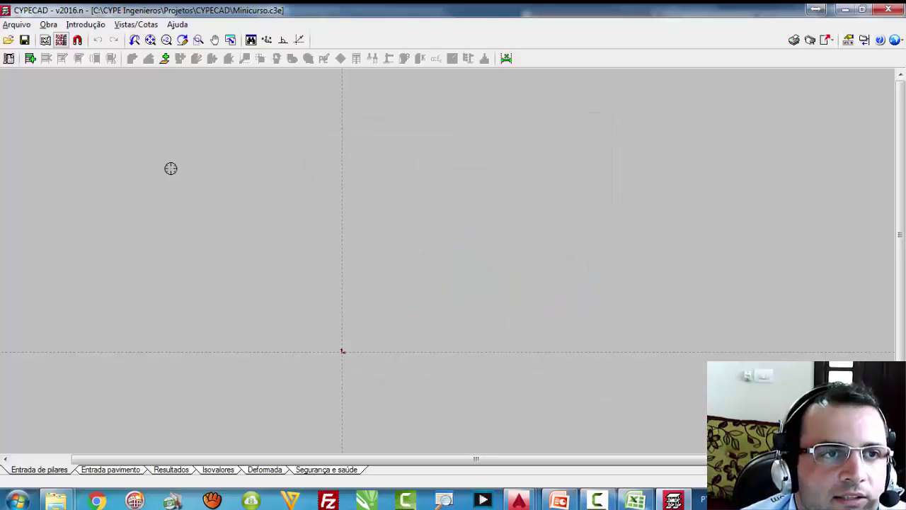
Step: Select only the Mascara Terreo view for display in the drawing area
left_click(61, 43)
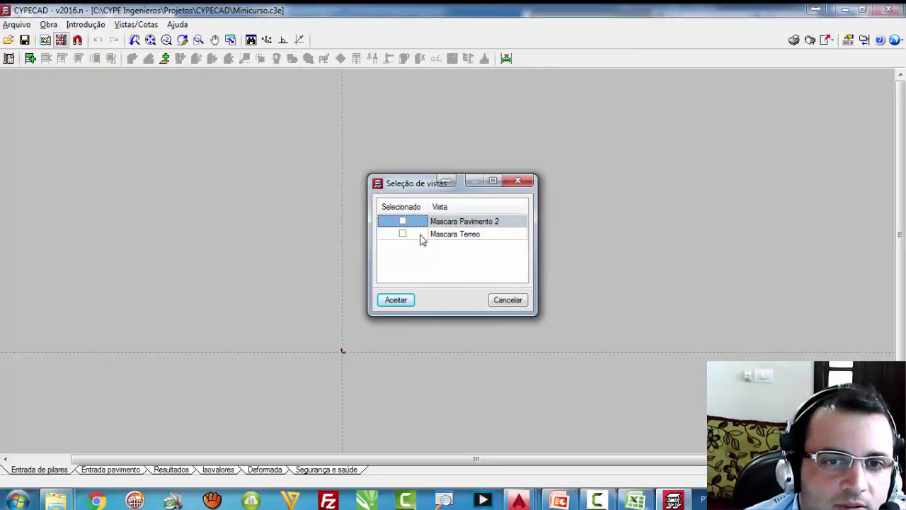
left_click(402, 234)
left_click(400, 301)
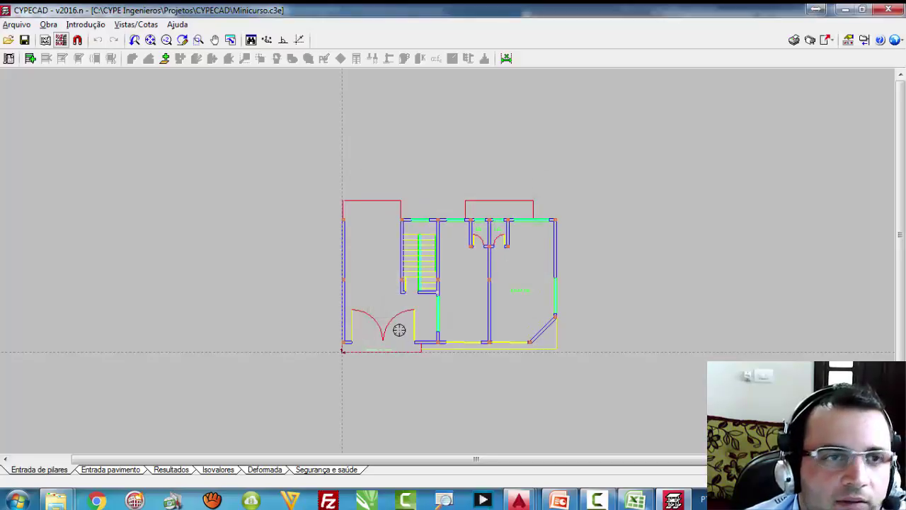
Step: Replace the displayed Mascara Terreo view with Mascara Pavimento 2
left_click(61, 40)
left_click(402, 233)
left_click(403, 221)
left_click(395, 300)
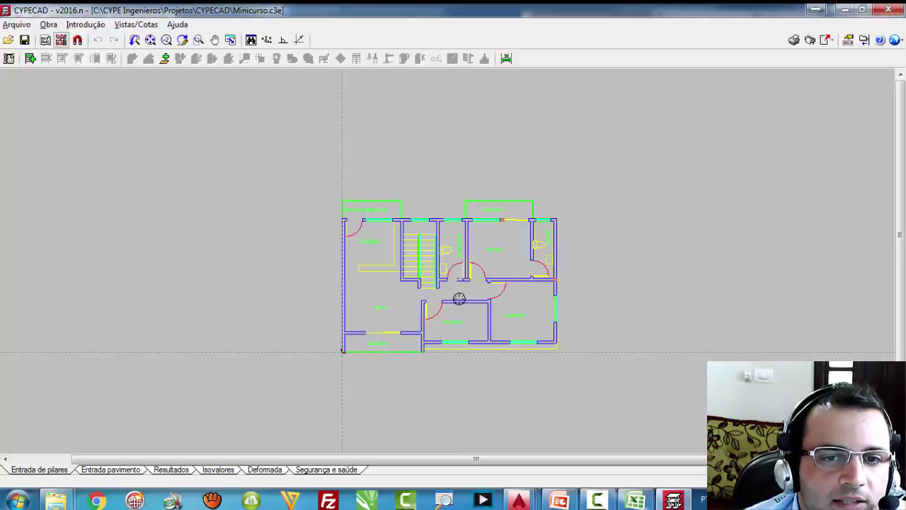
Step: Add the Mascara Terreo view so that both masks are displayed overlaid
left_click(60, 39)
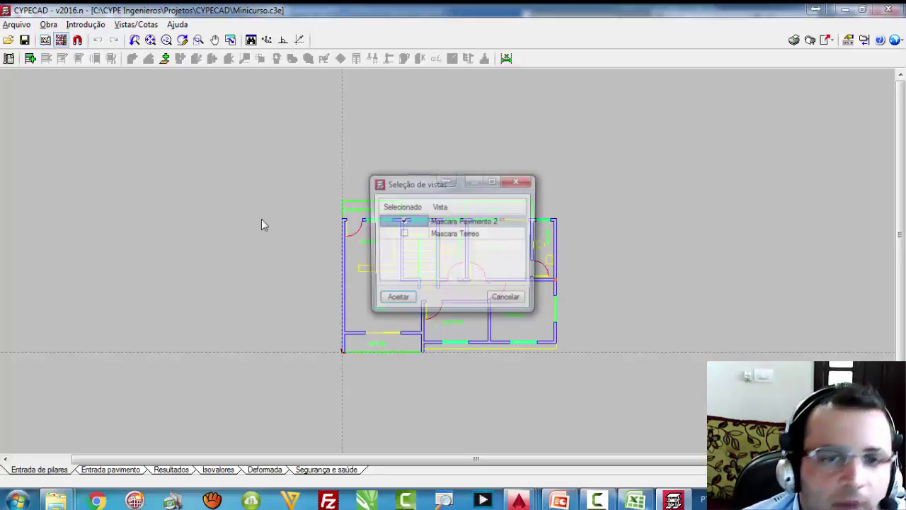
left_click(403, 235)
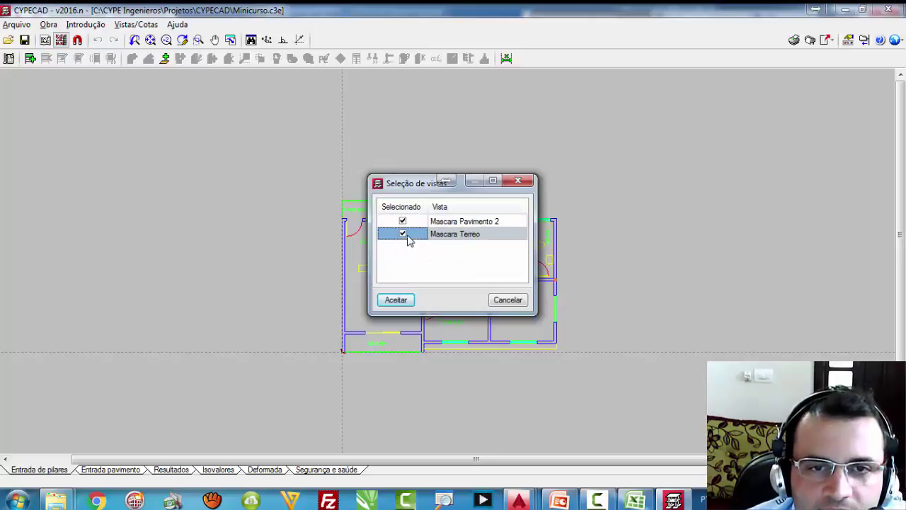
left_click(395, 300)
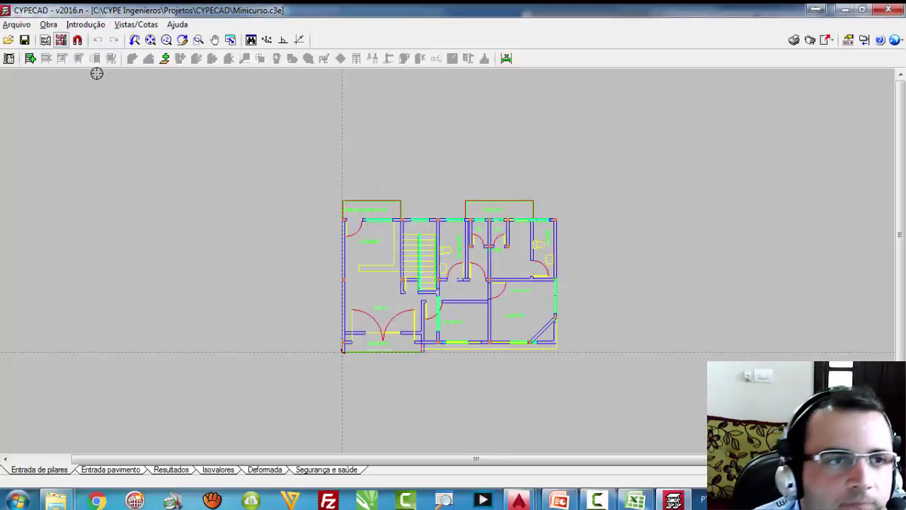
Step: Deselect the Mascara Pavimento 2 view, leaving only Mascara Terreo displayed
left_click(61, 39)
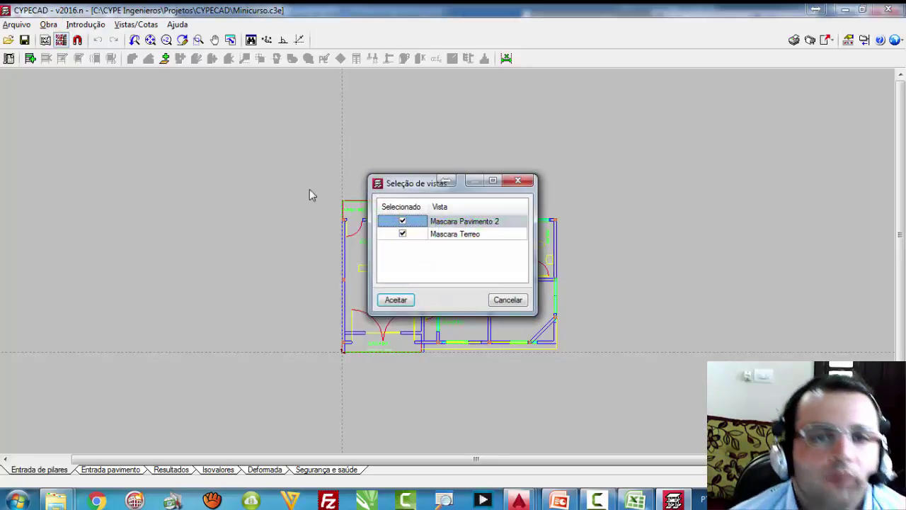
left_click(402, 223)
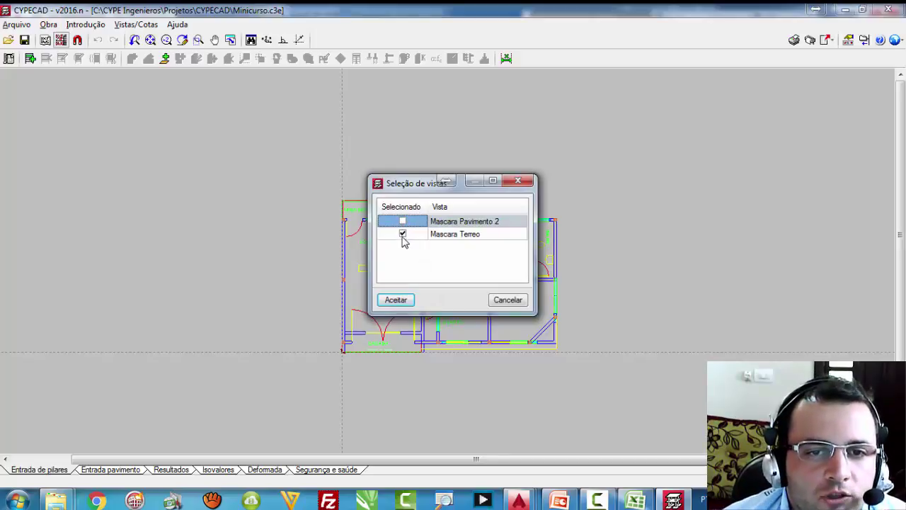
left_click(396, 300)
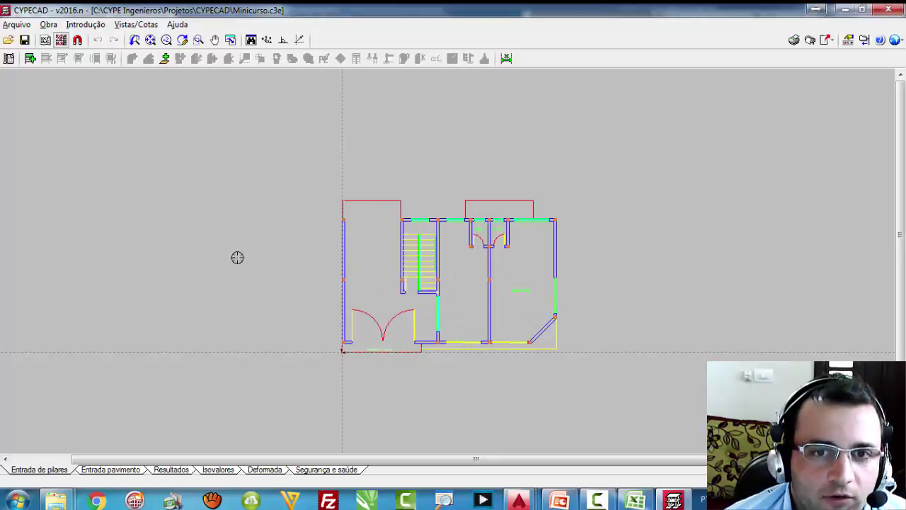
scroll(330, 346, "up", 3)
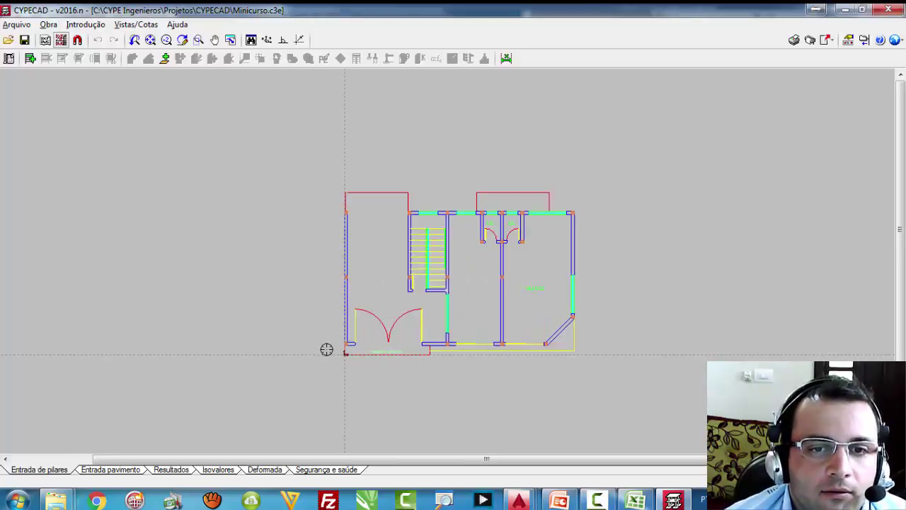
scroll(332, 341, "up", 1)
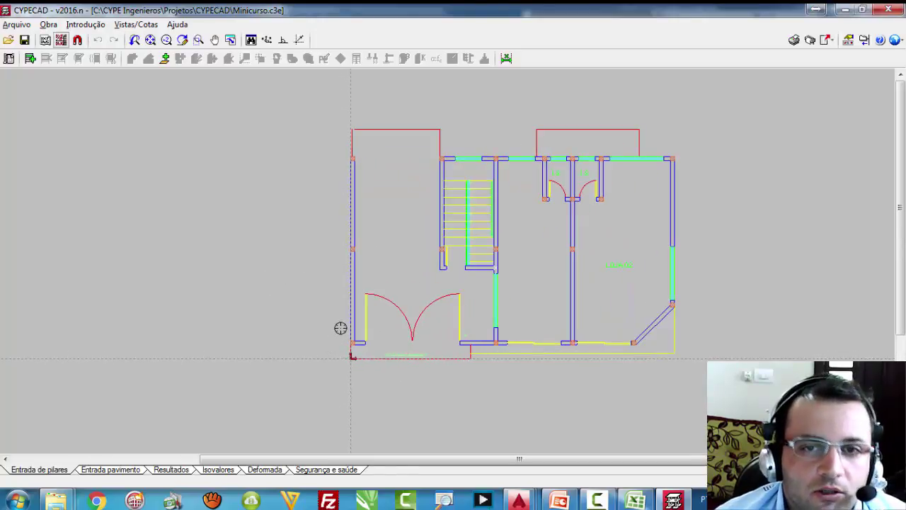
Step: Examine the position of the ground-floor mask relative to the coordinate origin
scroll(345, 358, "up", 1)
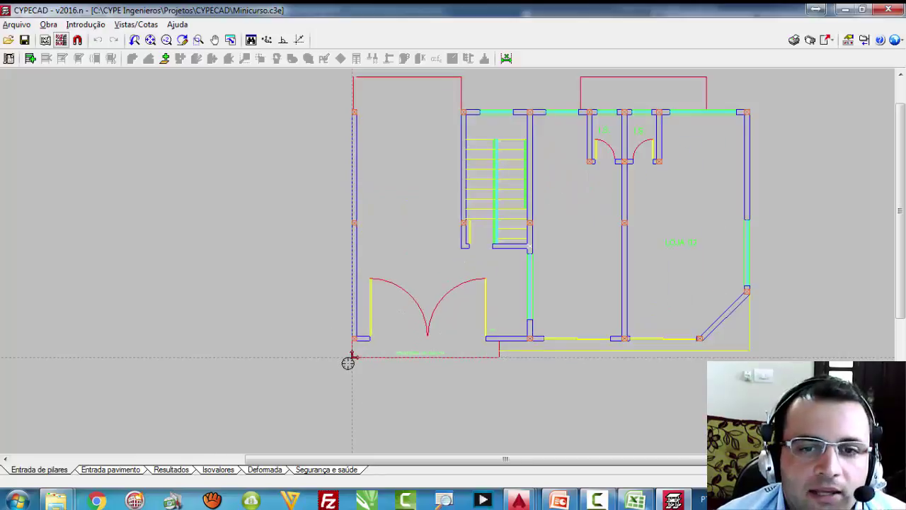
scroll(530, 383, "down", 5)
scroll(447, 382, "up", 2)
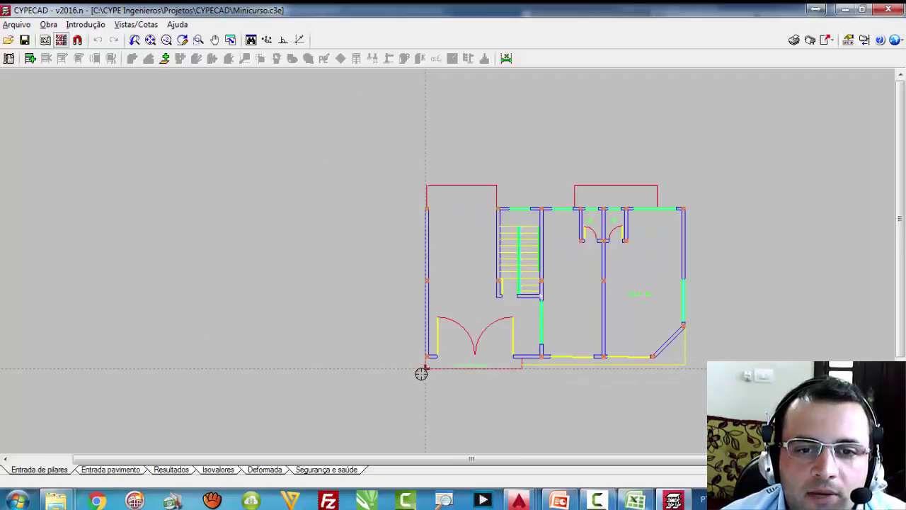
scroll(427, 365, "up", 3)
scroll(427, 365, "up", 1)
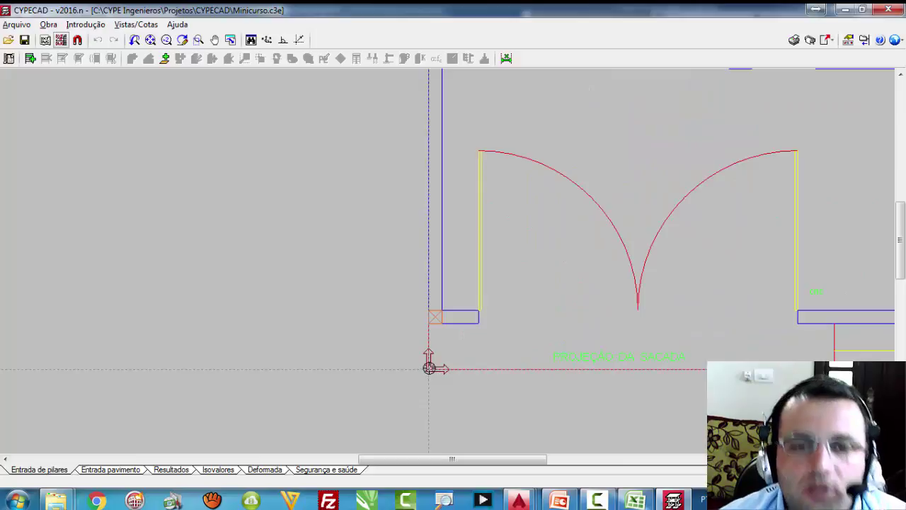
scroll(280, 336, "down", 4)
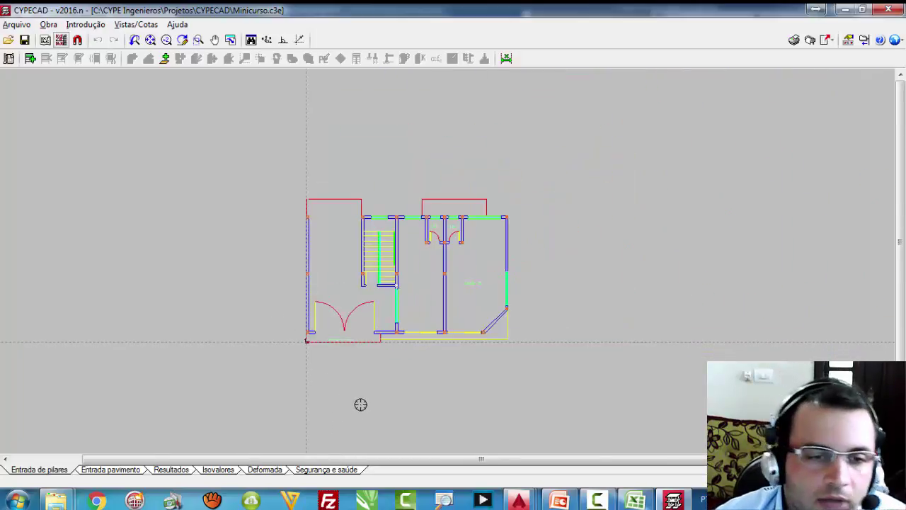
scroll(356, 393, "up", 1)
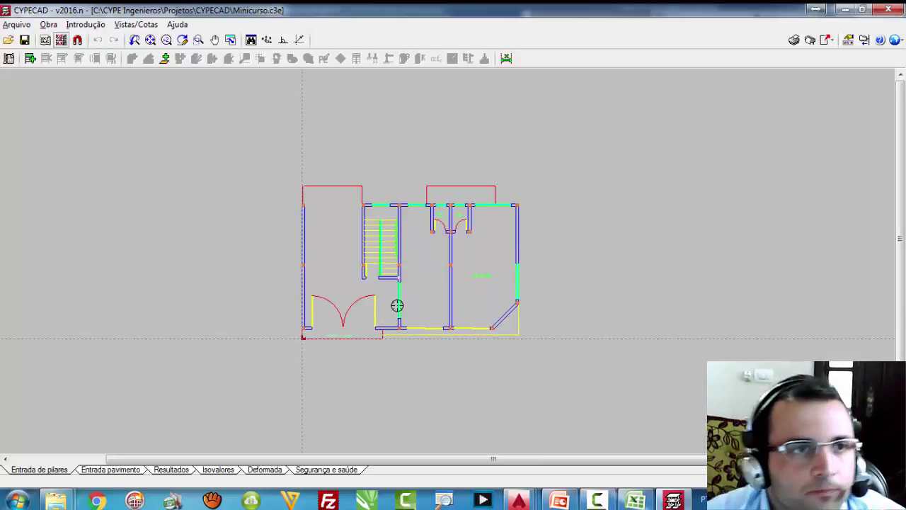
scroll(187, 197, "down", 1)
scroll(249, 290, "down", 1)
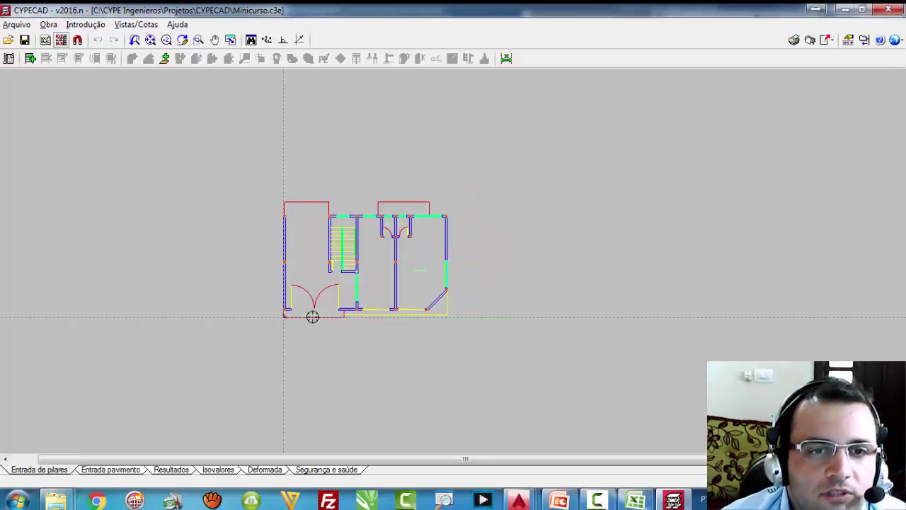
scroll(323, 308, "down", 1)
scroll(340, 317, "up", 1)
scroll(261, 313, "up", 1)
scroll(261, 313, "up", 1)
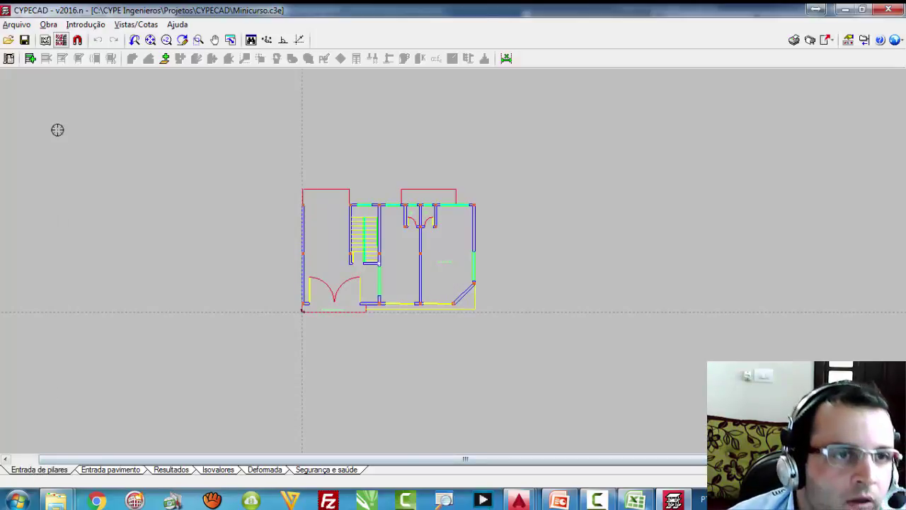
Step: Start inserting new floors as Independentes and set the number of floors in the group to 3
left_click(83, 29)
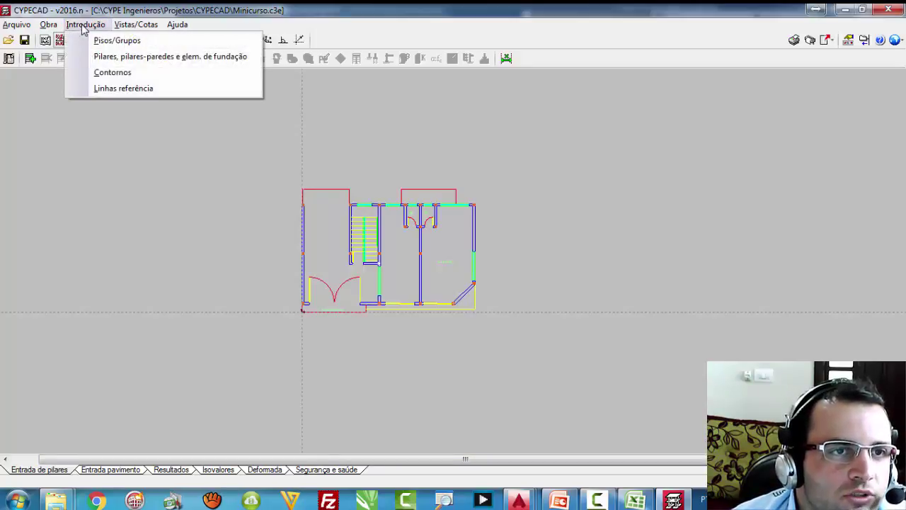
left_click(118, 41)
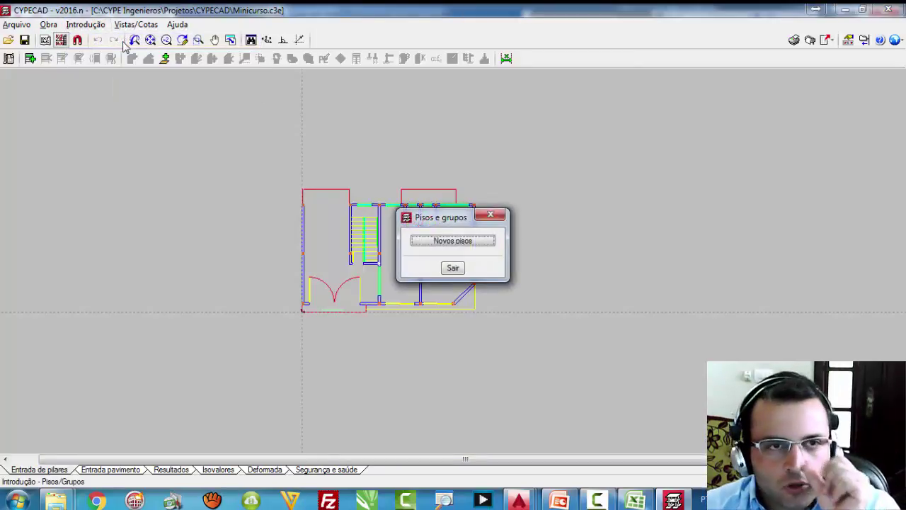
left_click(470, 242)
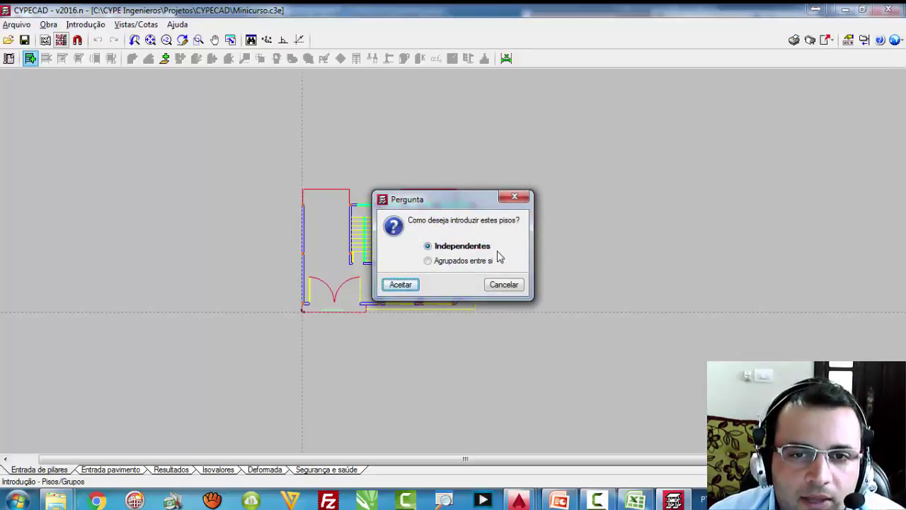
left_click(428, 262)
left_click(427, 246)
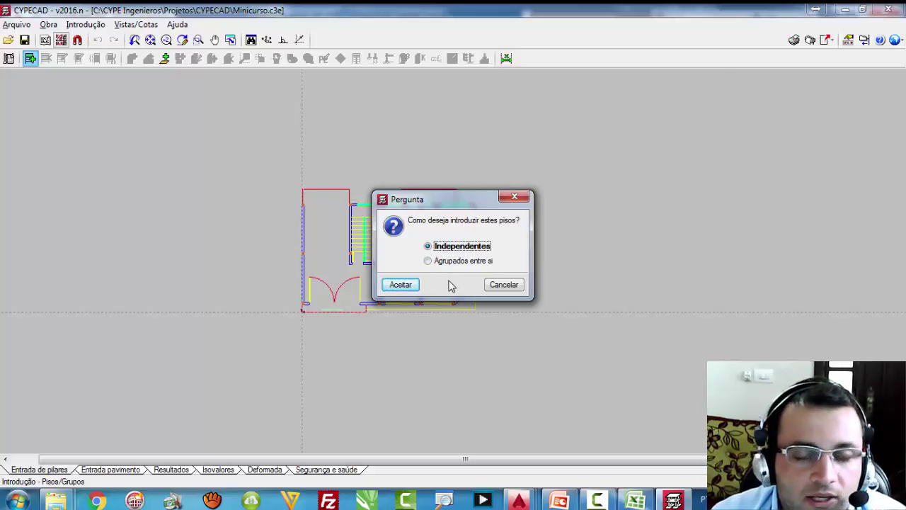
left_click(400, 284)
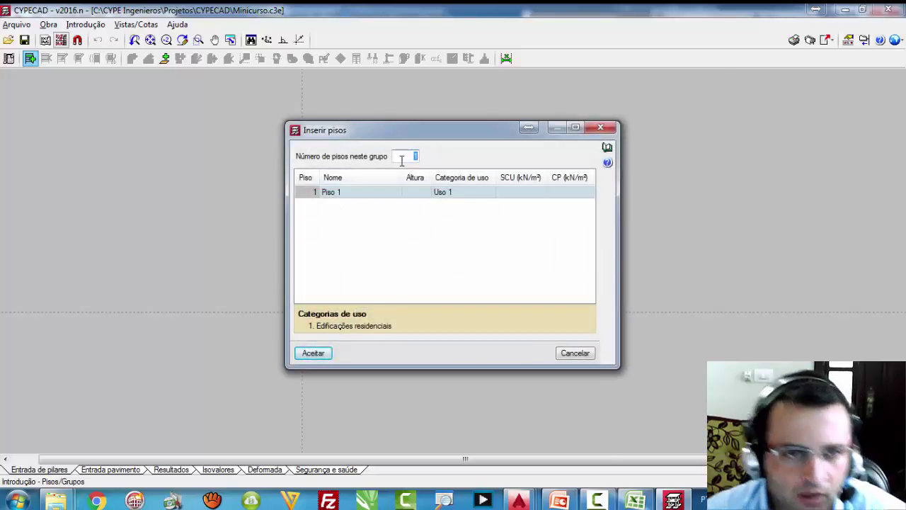
type("3")
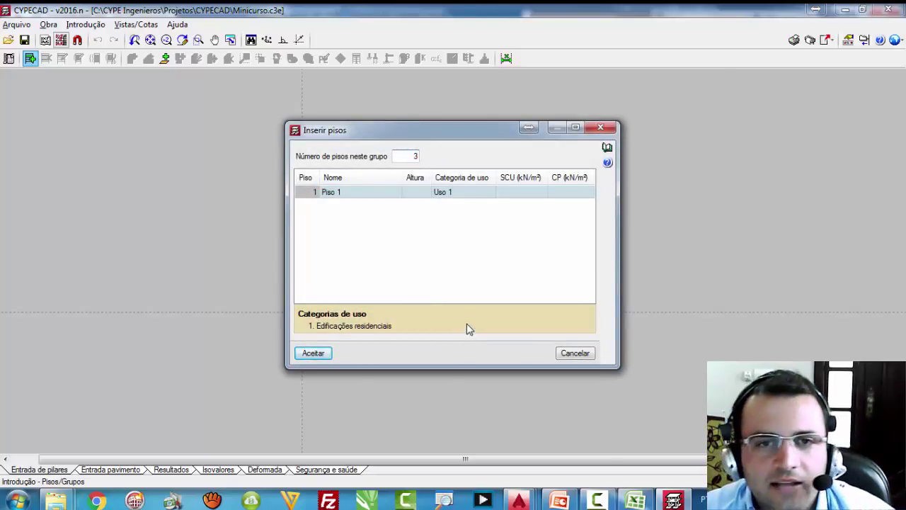
left_click(439, 244)
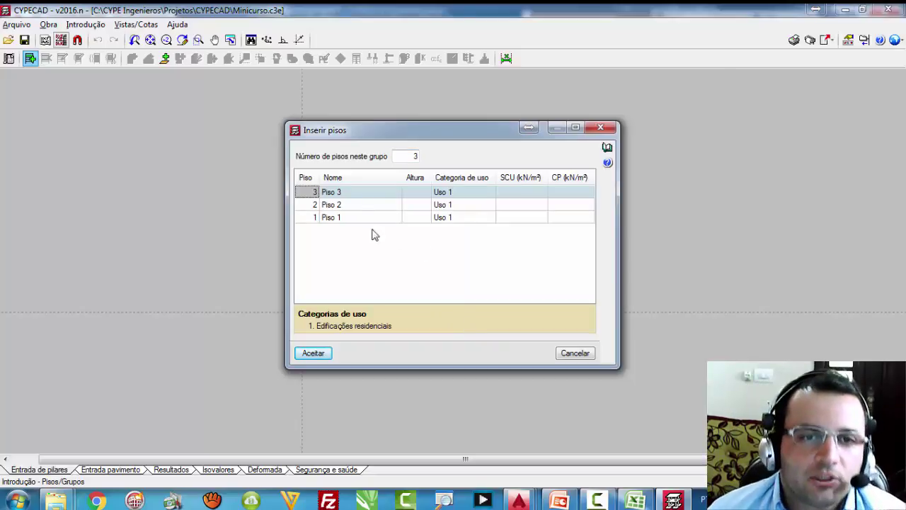
Step: Rename floor 1 as Terreo in the floor table
left_click(334, 220)
double_click(332, 218)
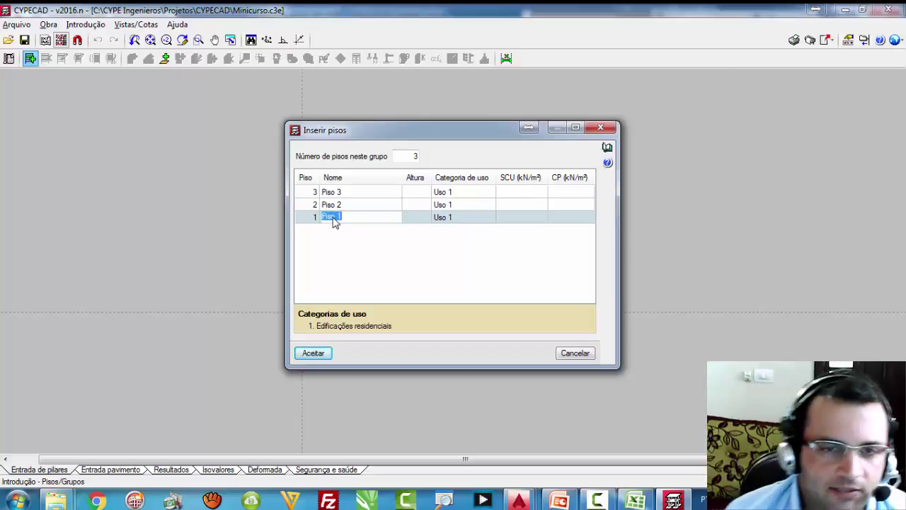
type("Terreo")
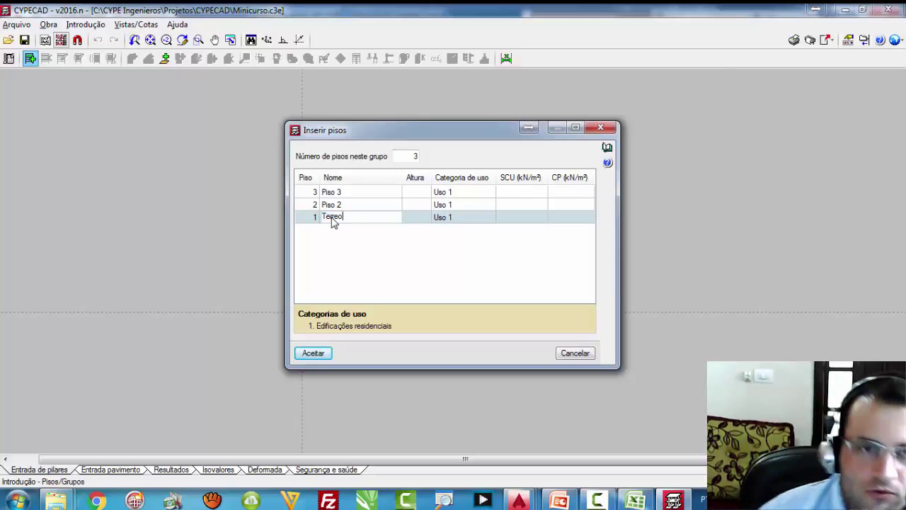
left_click(400, 257)
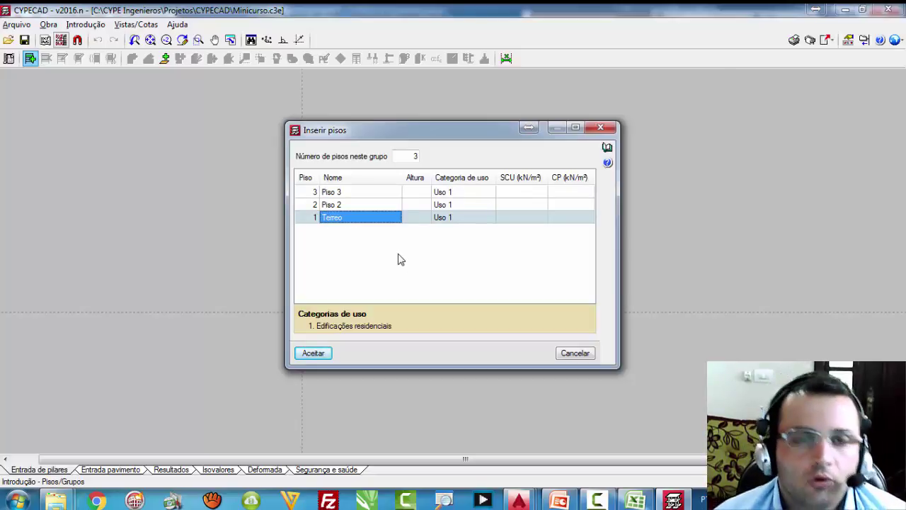
Step: Rename floor 2 as Piso 1 and floor 3 as Piso 2
left_click(342, 206)
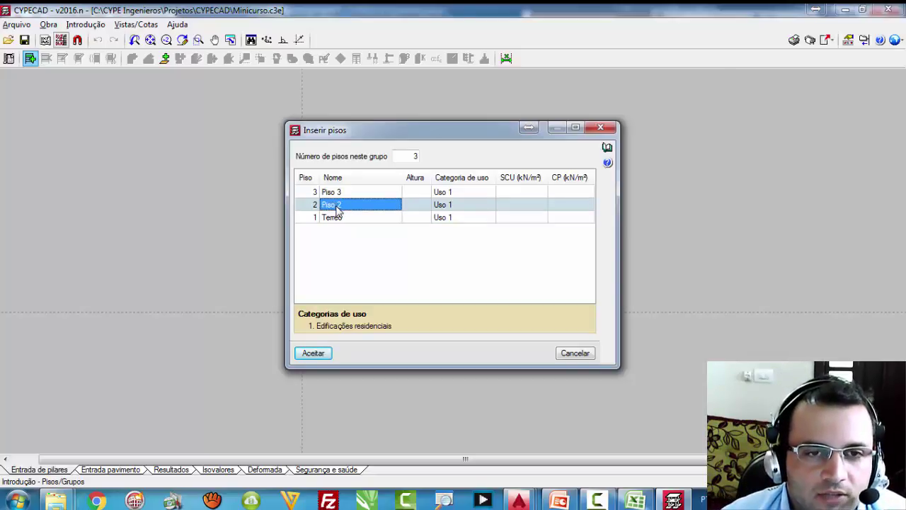
left_click(336, 209)
key("BackSpace")
type("1")
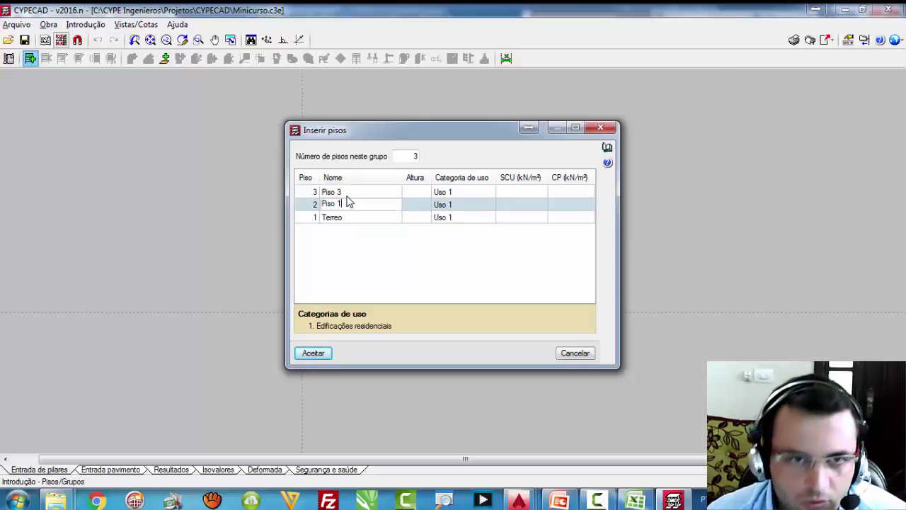
left_click(345, 195)
left_click(344, 195)
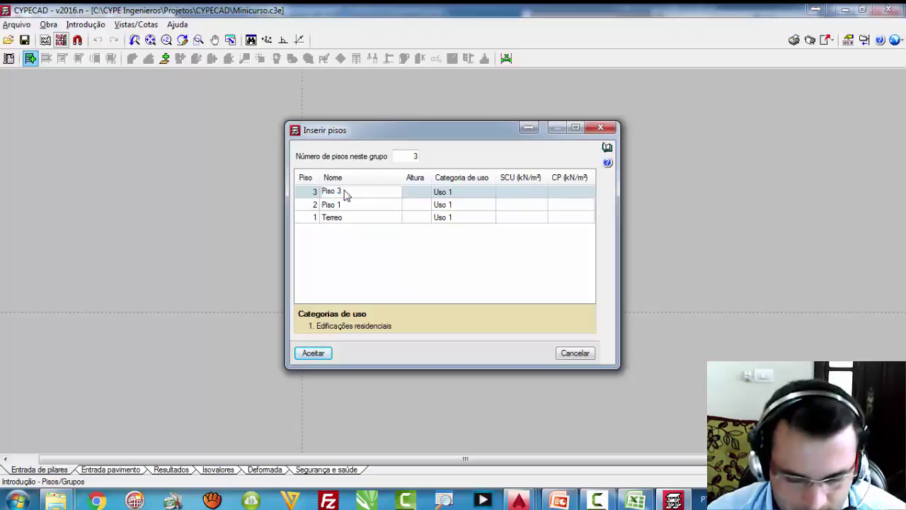
type("2")
key("Return")
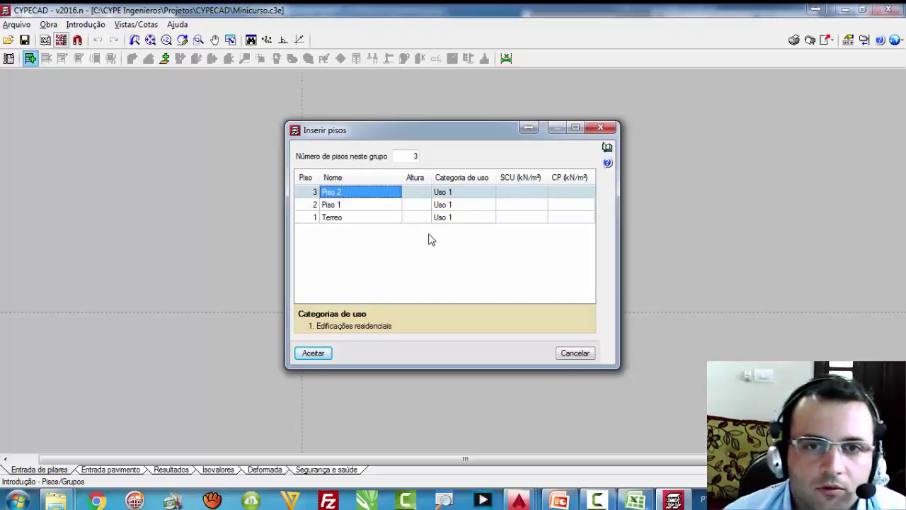
Step: Set the floor heights to 2.80 for Piso 2 and Piso 1, and 0.50 for Terreo
left_click(418, 192)
type("2.8")
left_click(416, 204)
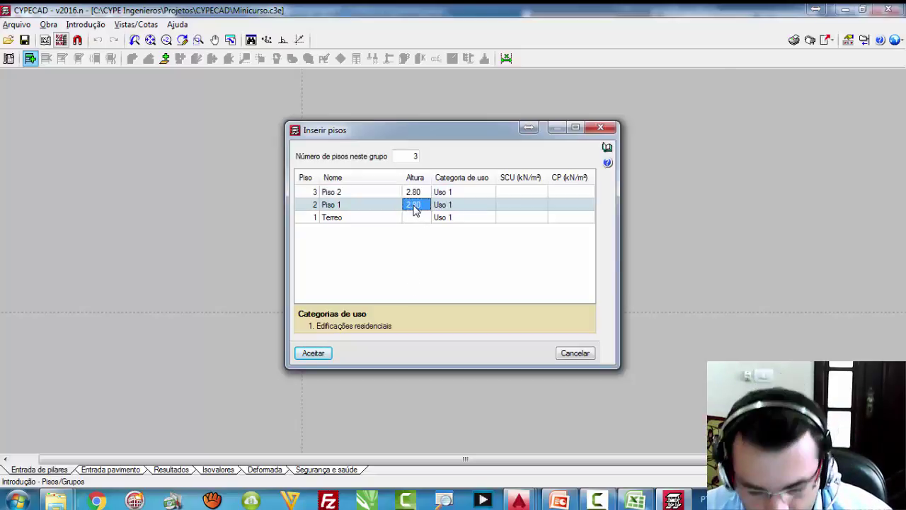
left_click(417, 220)
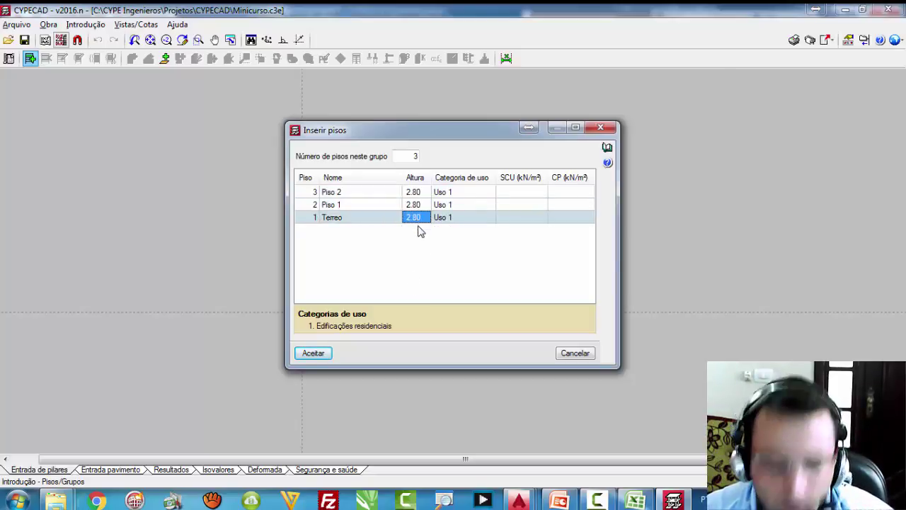
type("0.5")
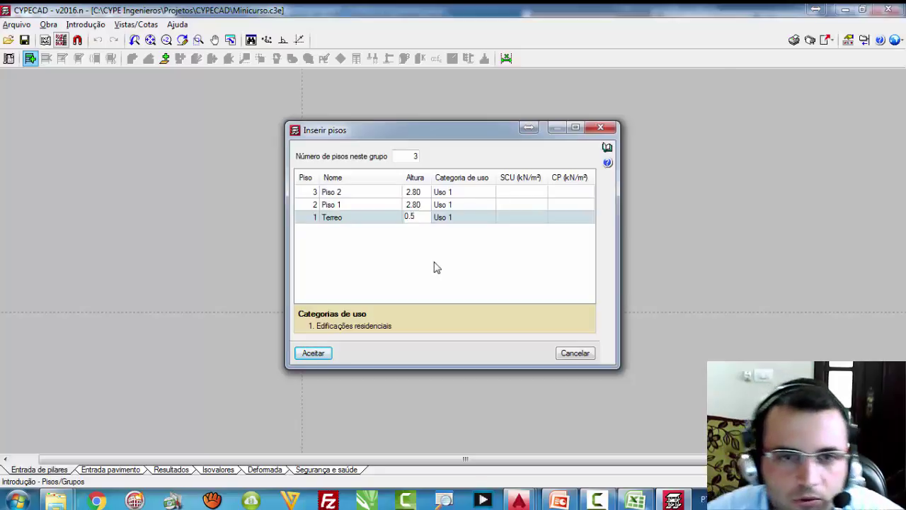
key("Return")
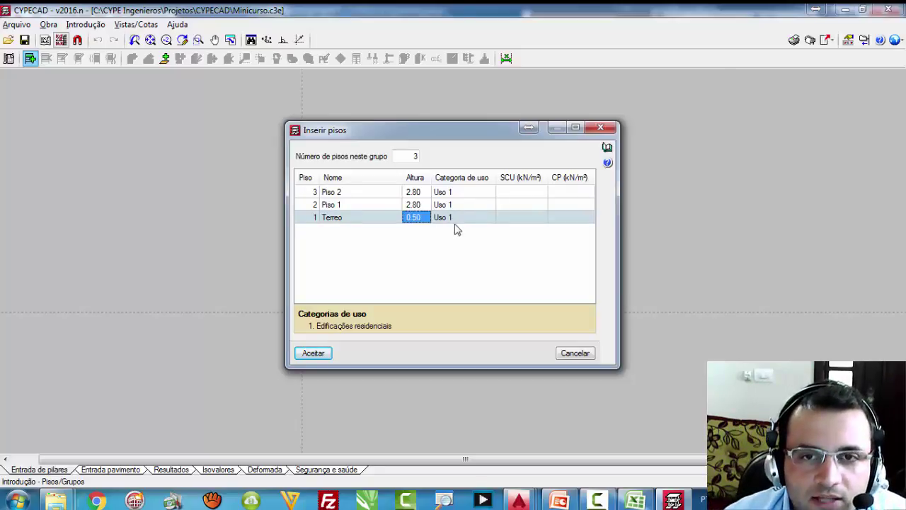
left_click(512, 193)
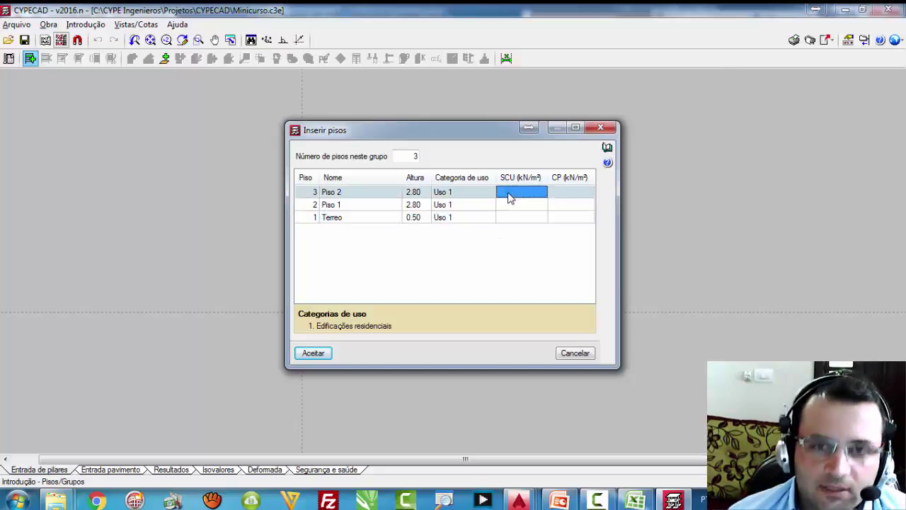
left_click(574, 196)
left_click(522, 205)
left_click(568, 205)
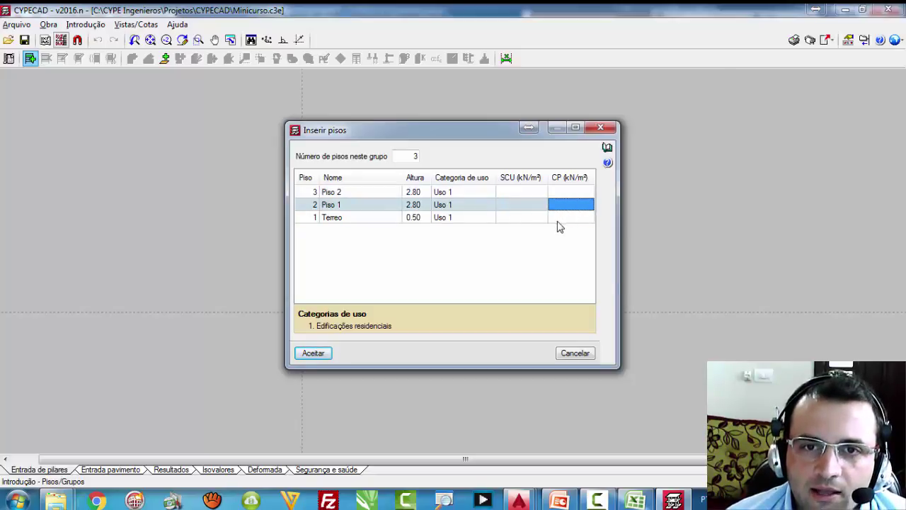
left_click(533, 217)
left_click(534, 195)
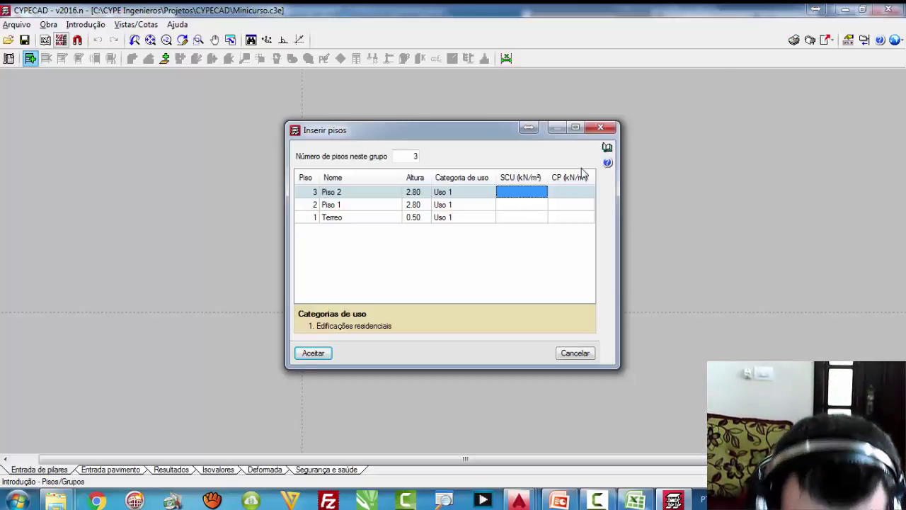
left_click(564, 194)
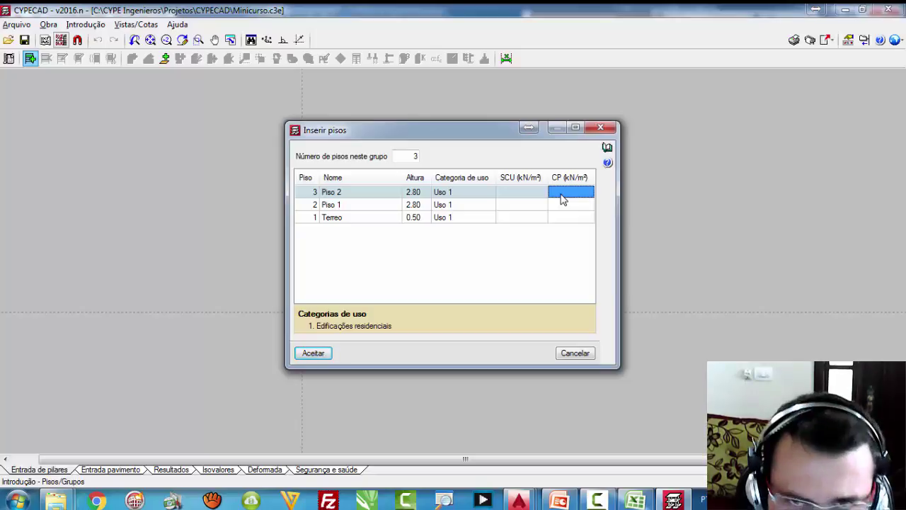
Step: Set the SCU live load to 1.50 kN/m² for Piso 2 and Piso 1, and 0 for Terreo
left_click(521, 193)
type("1")
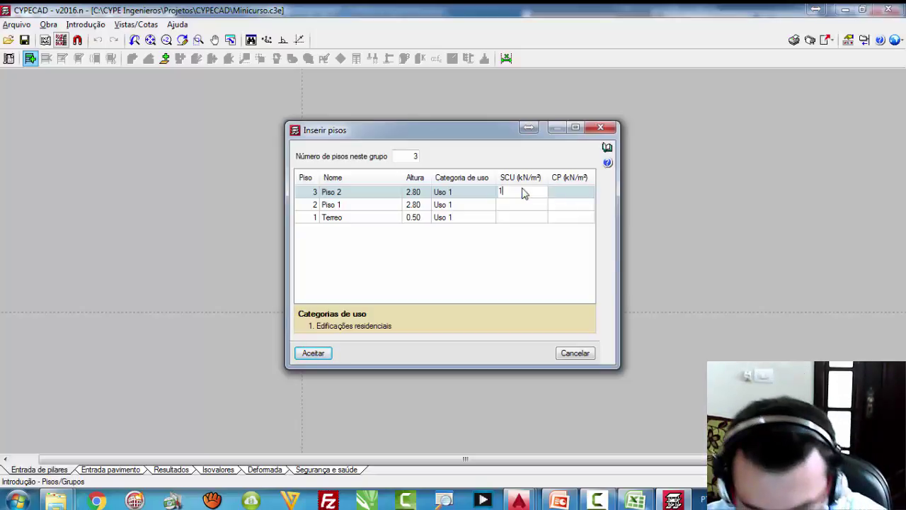
type(".5")
left_click(519, 206)
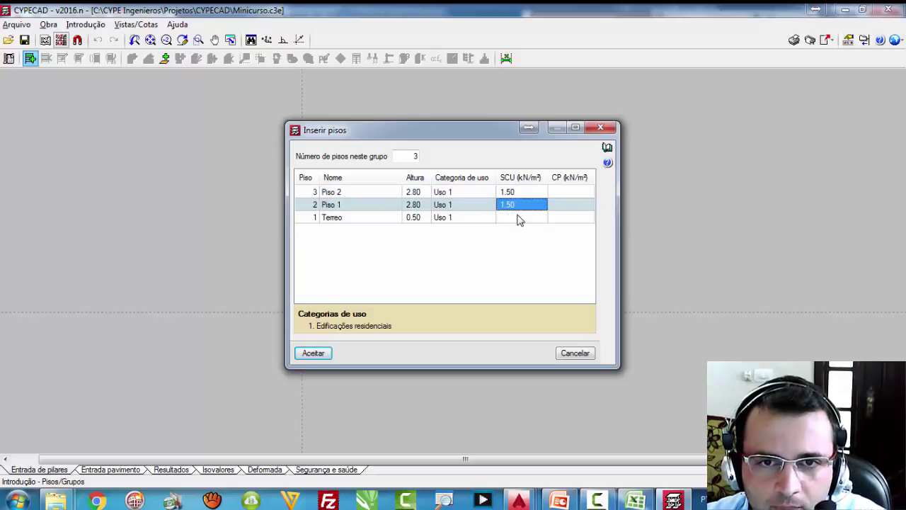
left_click(518, 217)
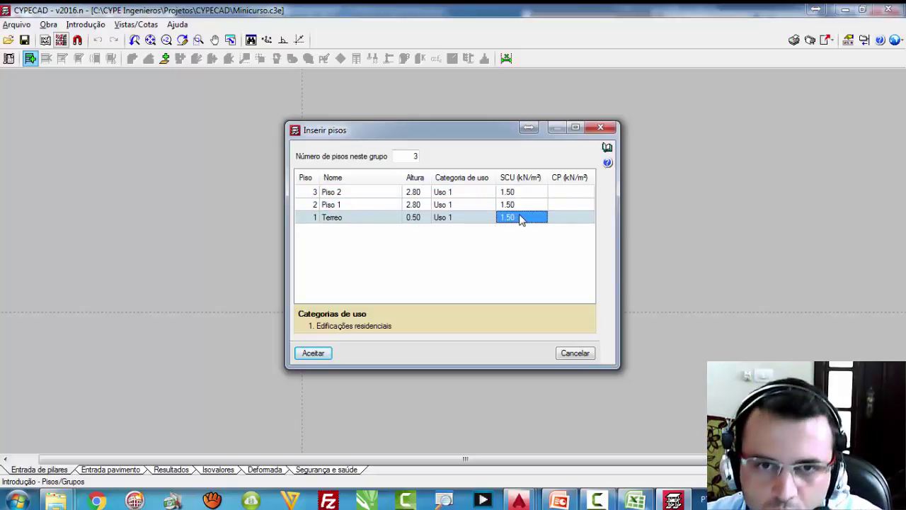
type("0")
key("Return")
Step: Set the CP dead load to 0 for Terreo and 1.00 kN/m² for Piso 2 and Piso 1
left_click(571, 222)
type("0")
key("Return")
left_click(566, 193)
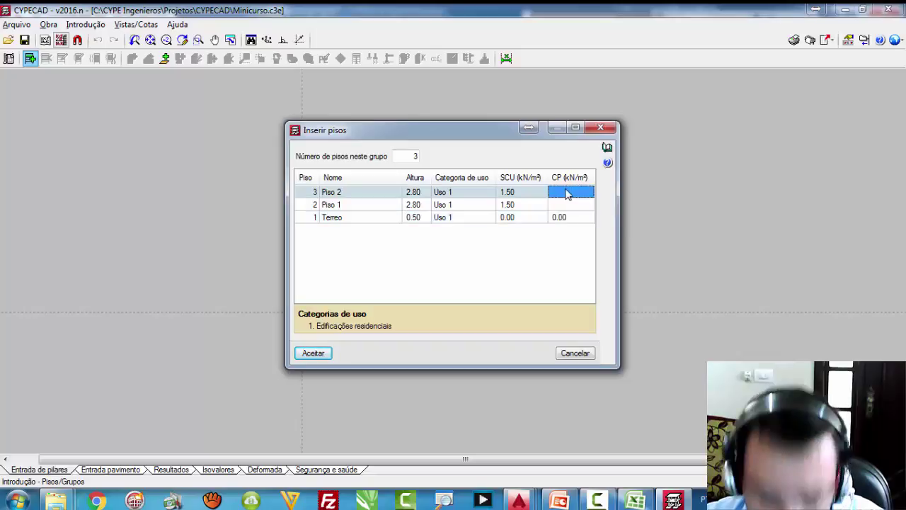
type("1")
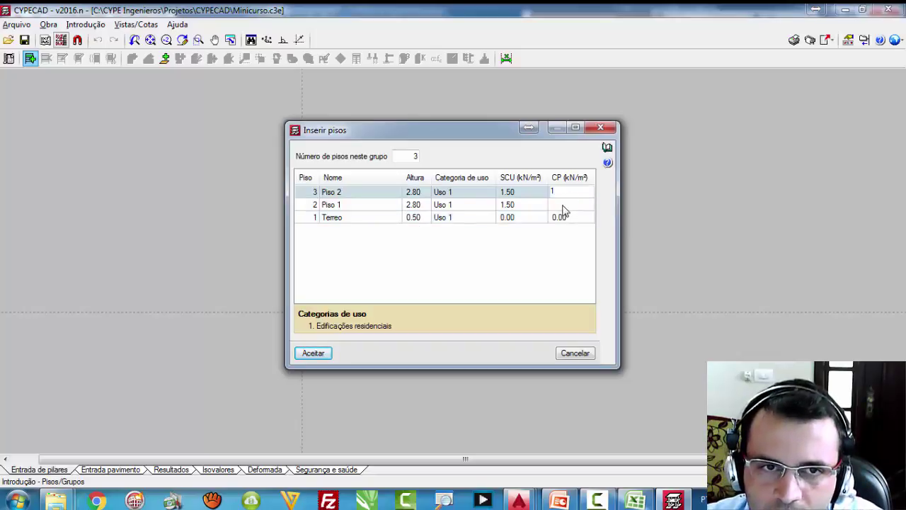
key("Return")
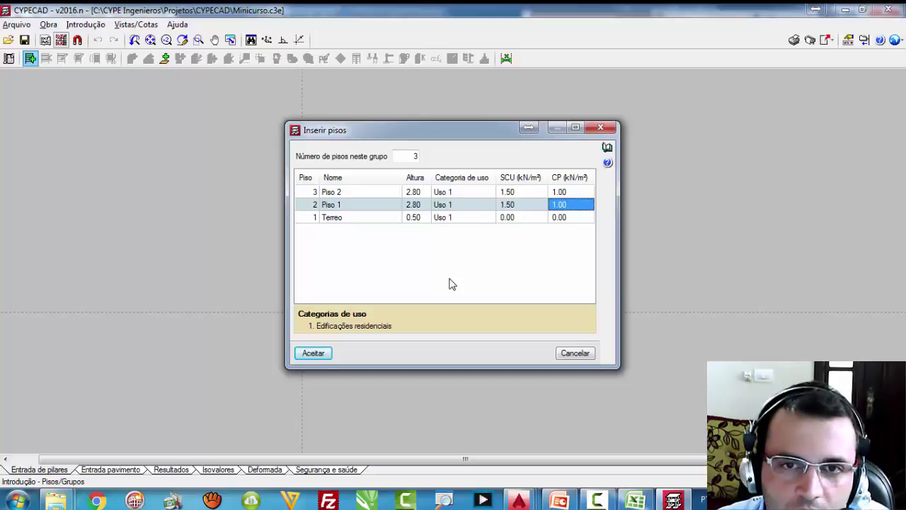
Step: Confirm the new floors and set the foundation level (Cota do nível da fundação) to -0.50 m in the floor editor
left_click(314, 354)
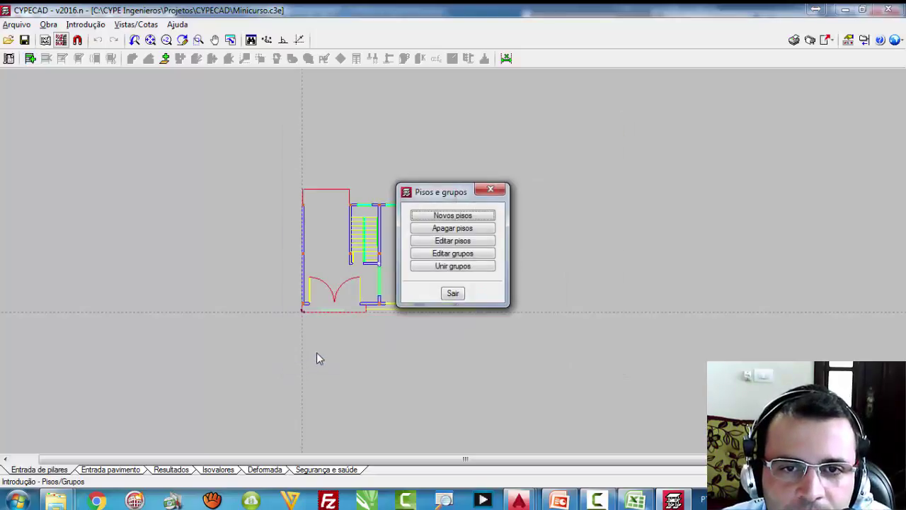
left_click(458, 242)
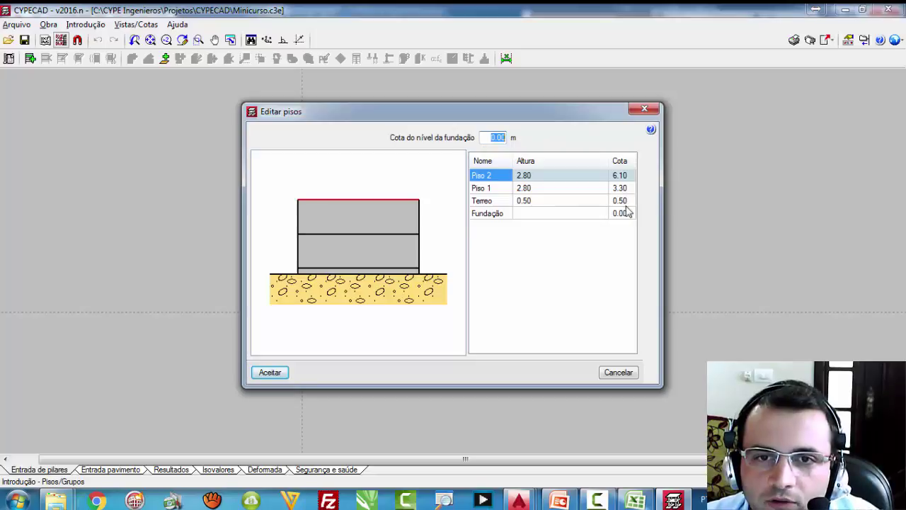
key("BackSpace")
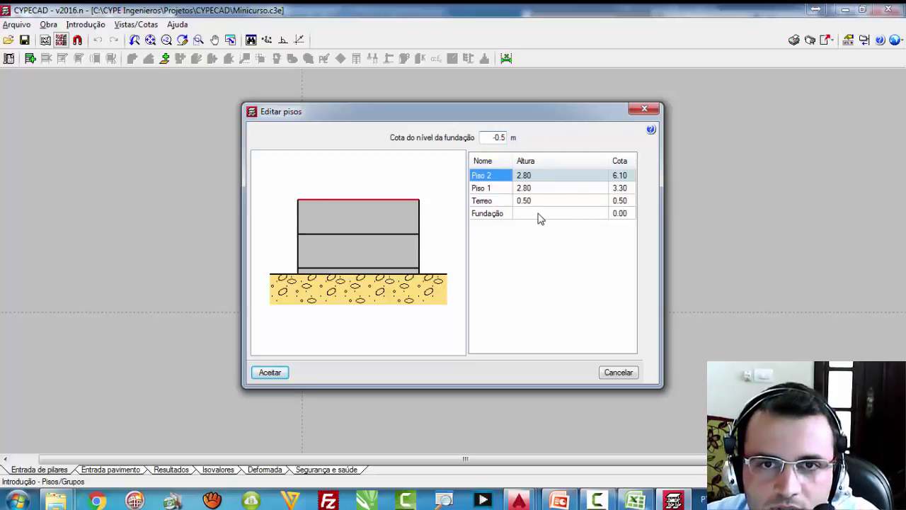
left_click(515, 266)
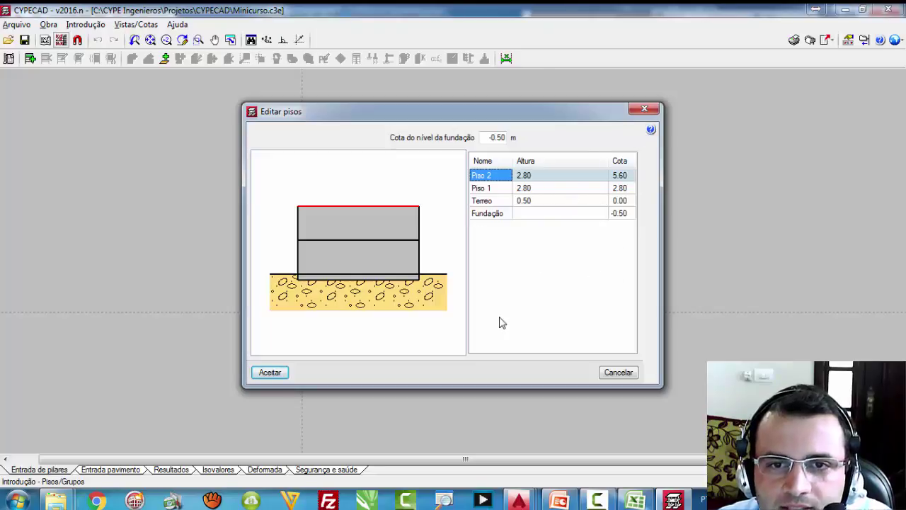
left_click(269, 373)
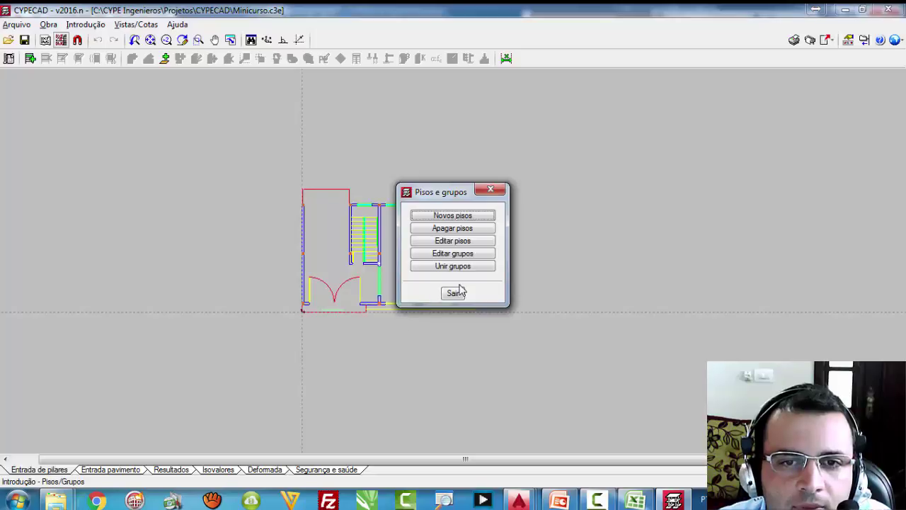
left_click(491, 189)
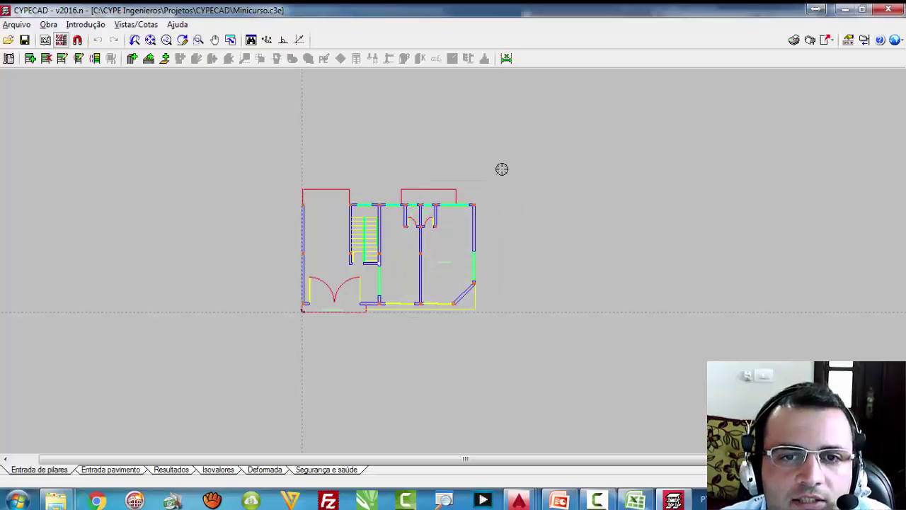
Step: Switch to floor entry (Entrada pavimento), step through the floor groups and go to the Terreo group
scroll(495, 237, "up", 3)
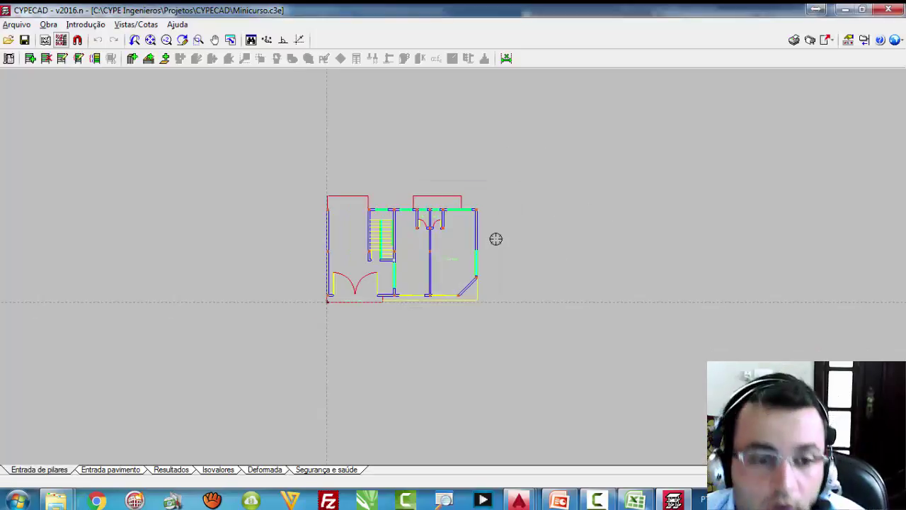
scroll(493, 231, "up", 1)
scroll(302, 140, "down", 2)
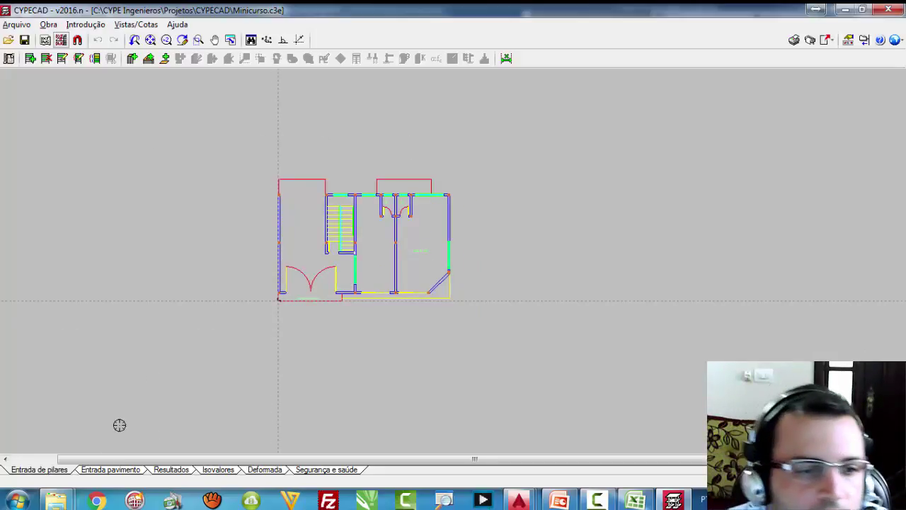
left_click(100, 471)
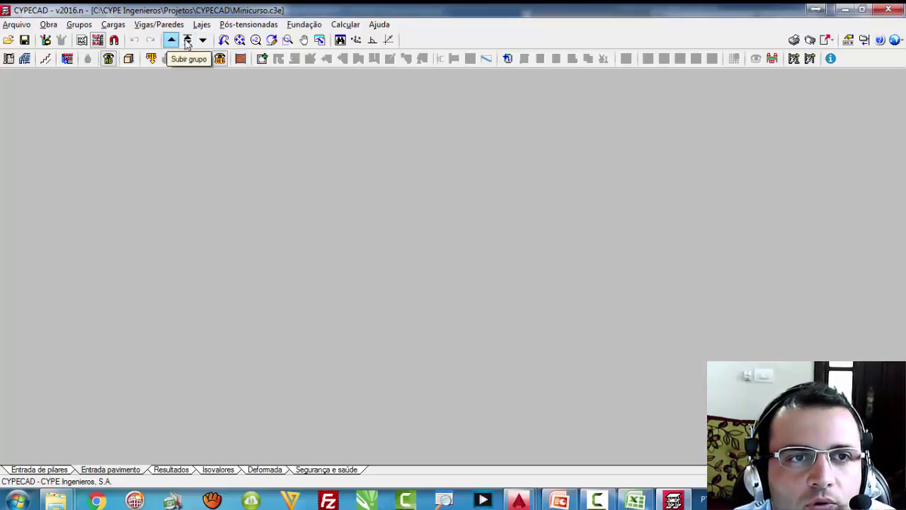
left_click(202, 40)
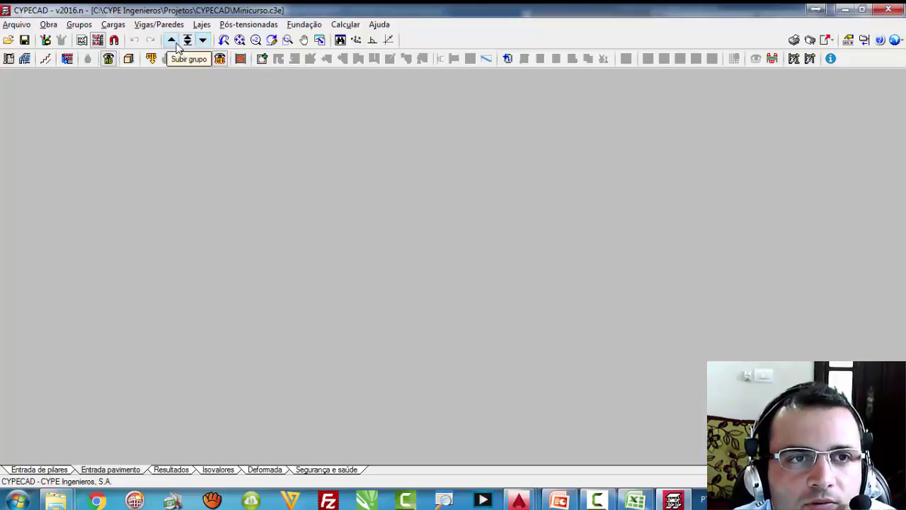
left_click(173, 43)
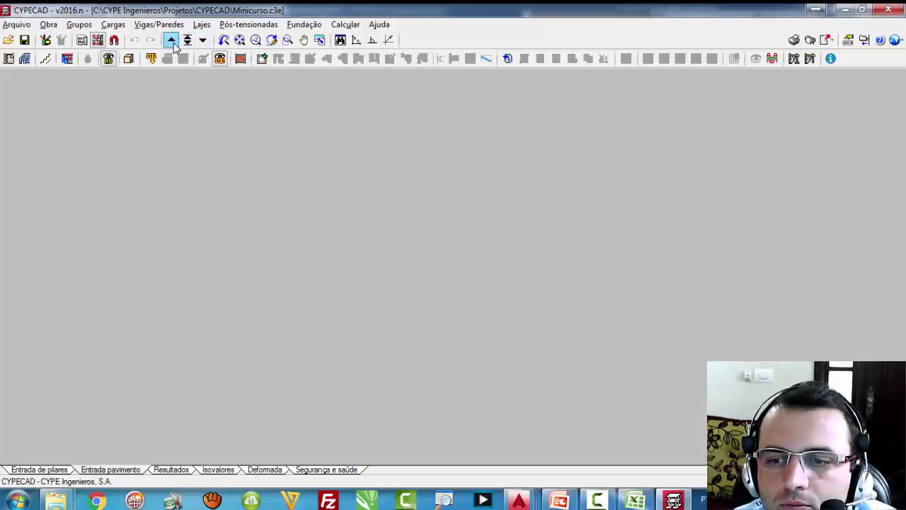
left_click(172, 41)
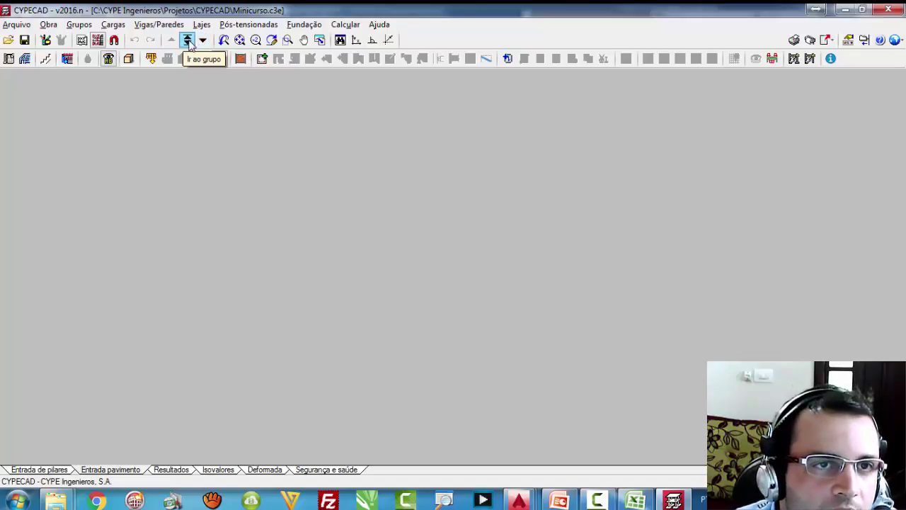
left_click(188, 40)
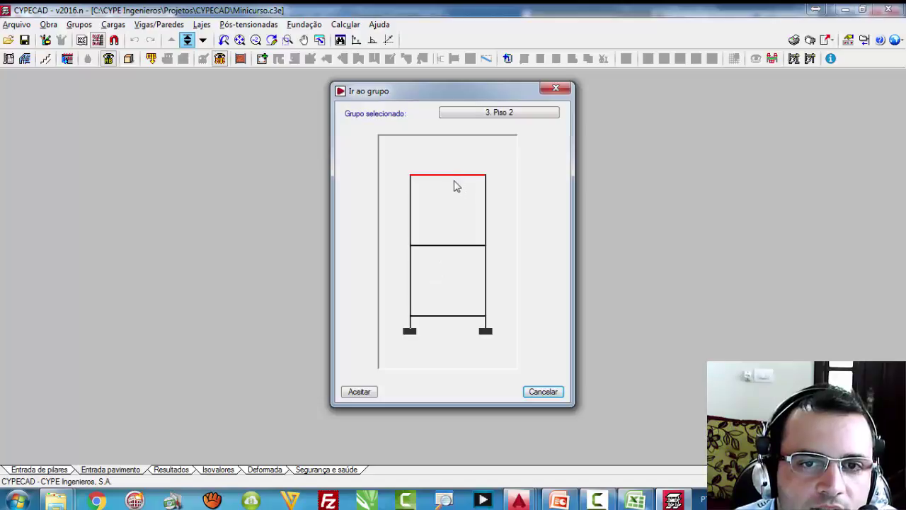
left_click(444, 321)
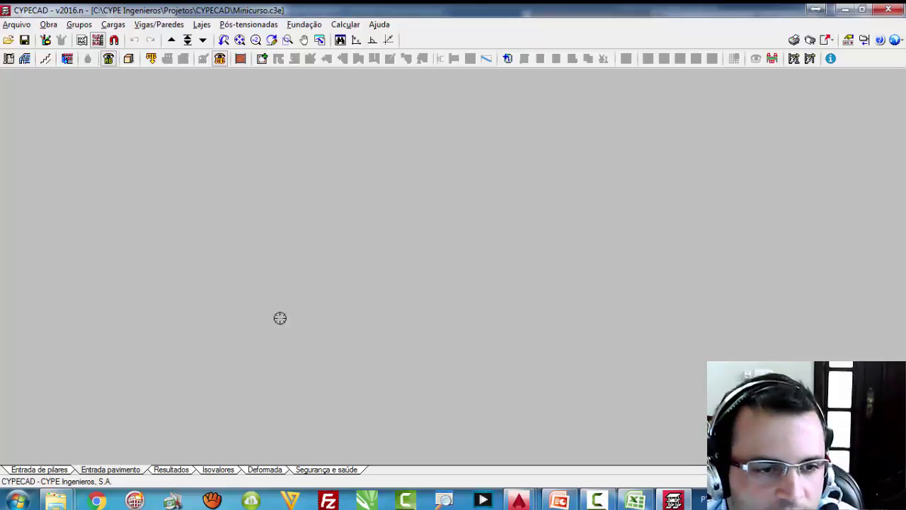
Step: Return to column entry (Entrada de pilares) and confirm Mascara Terreo as the only displayed template view
left_click(40, 470)
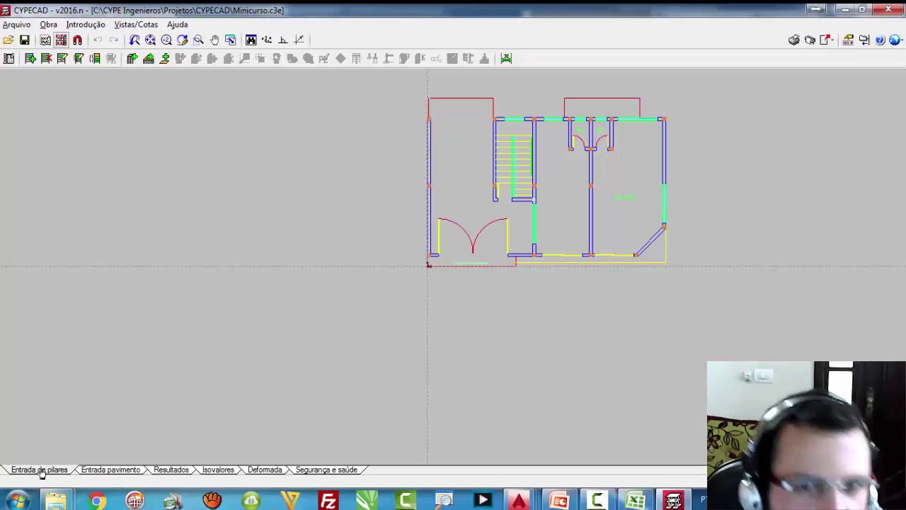
scroll(425, 294, "down", 4)
scroll(76, 134, "up", 1)
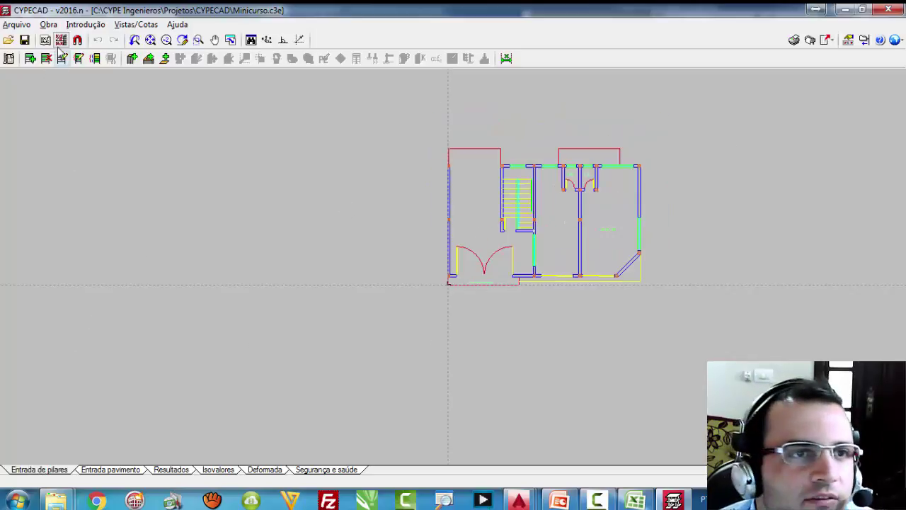
left_click(62, 41)
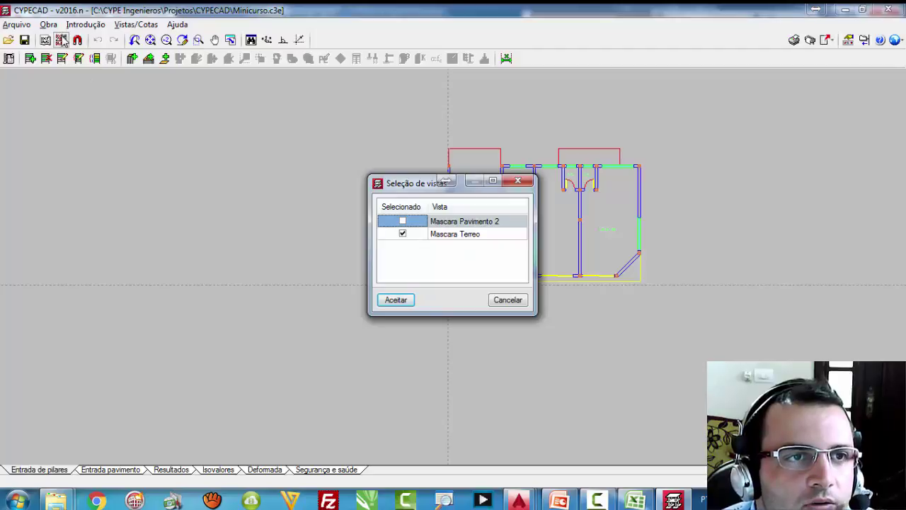
left_click(395, 299)
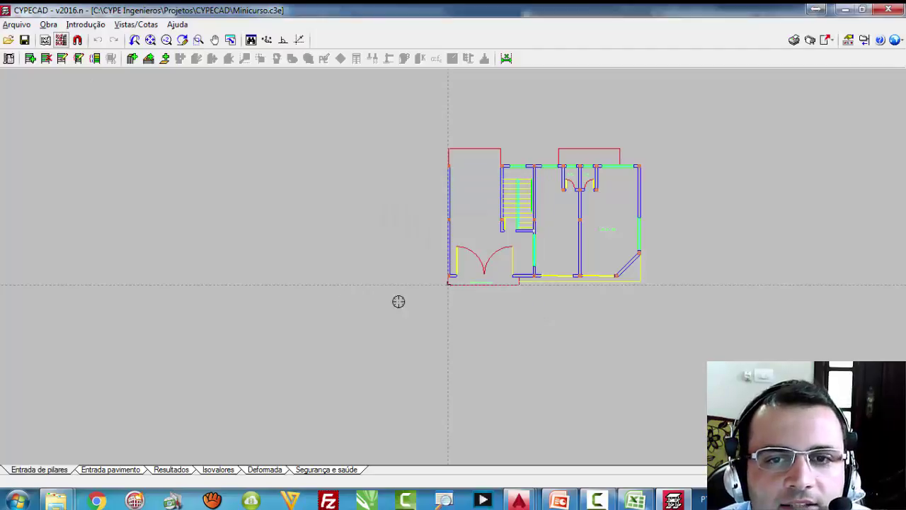
Step: Activate the template snaps with Extremo and Interseção, switching off Ponto médio and O mais próximo
left_click(78, 41)
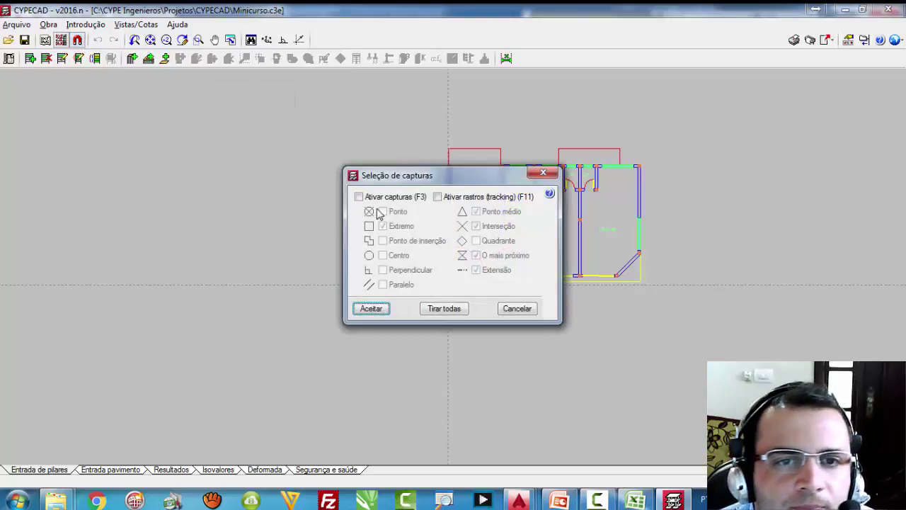
left_click(359, 197)
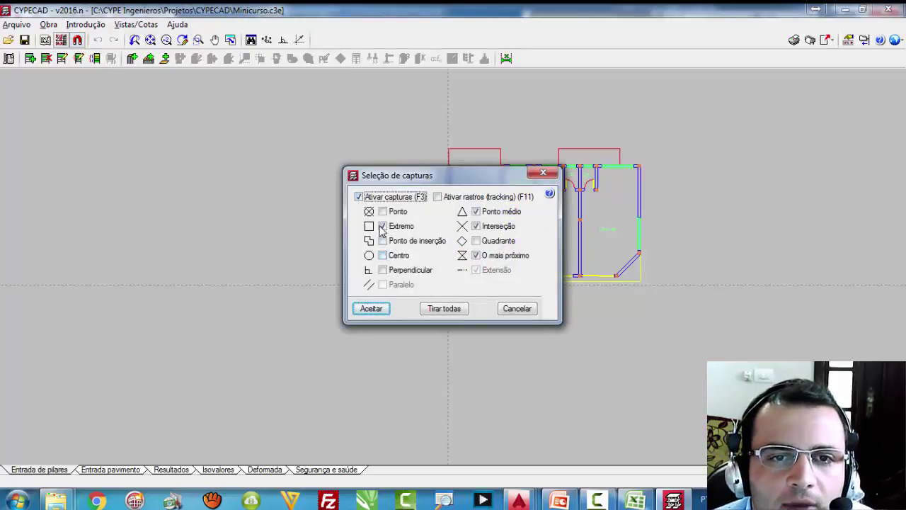
left_click(476, 211)
left_click(476, 256)
left_click(371, 309)
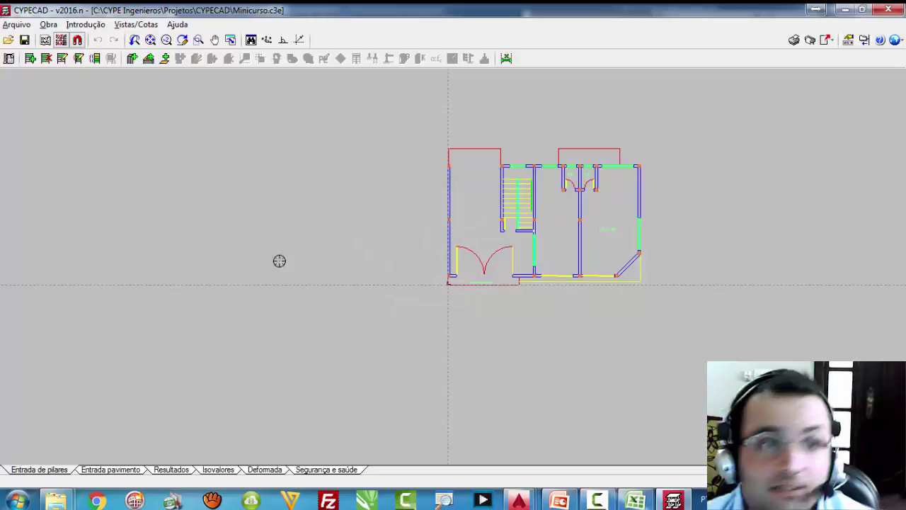
Step: Start a new column running from Fundação as initial group to Piso 2 as final group
left_click(84, 25)
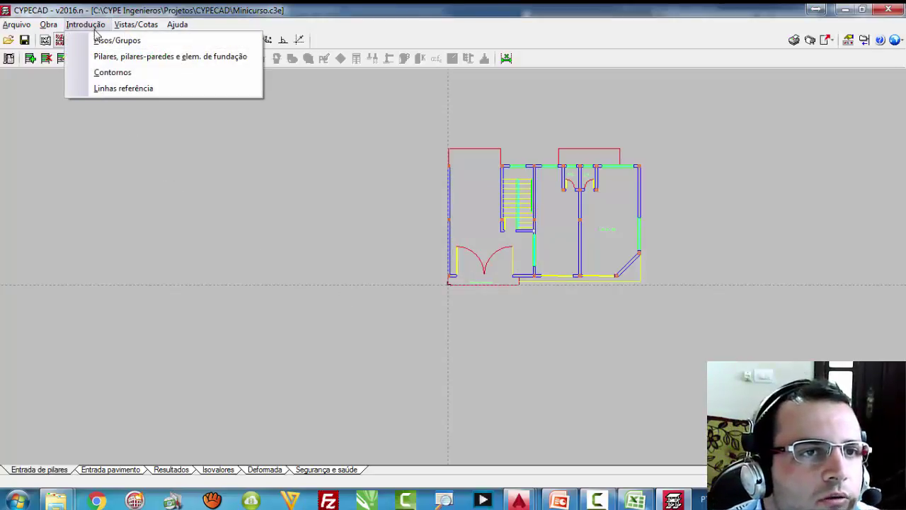
left_click(128, 62)
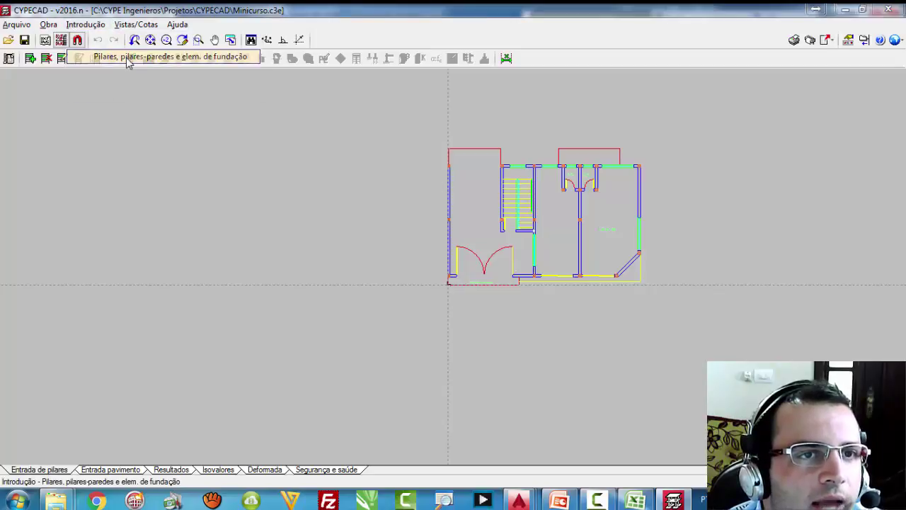
left_click(445, 228)
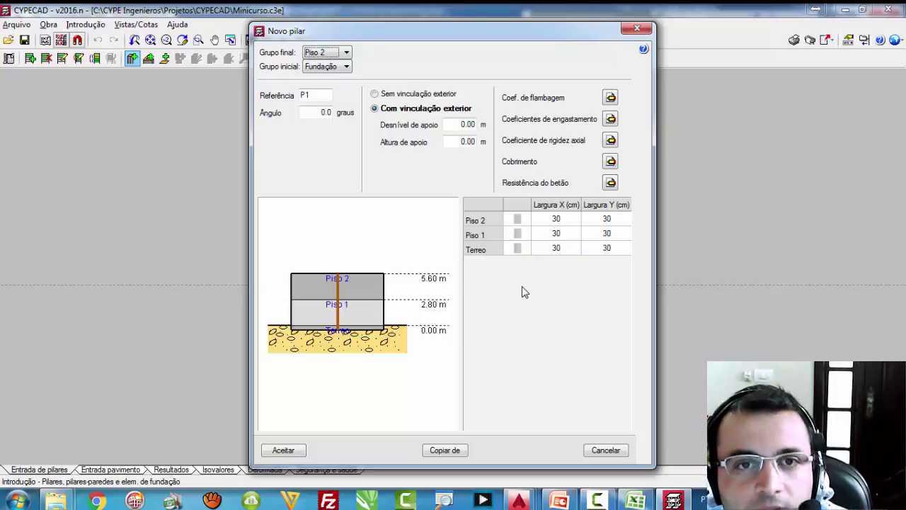
left_click(346, 66)
left_click(347, 67)
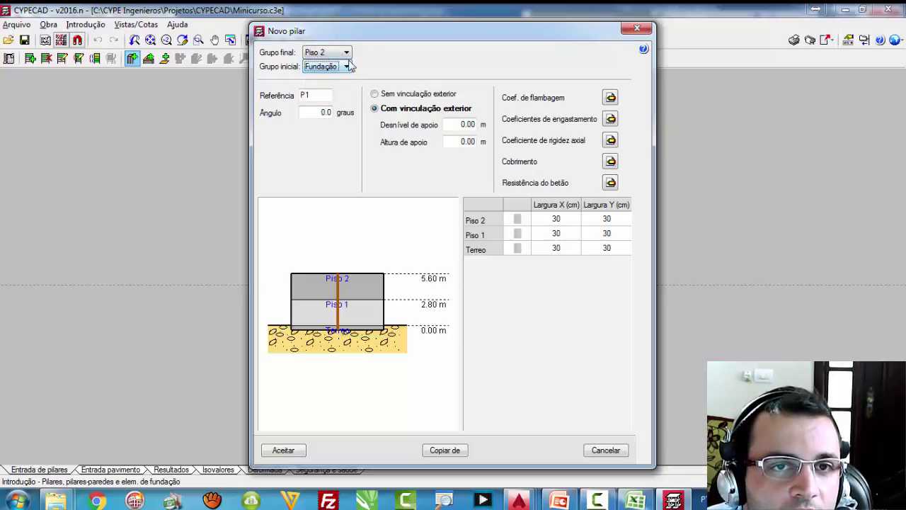
left_click(346, 54)
left_click(345, 80)
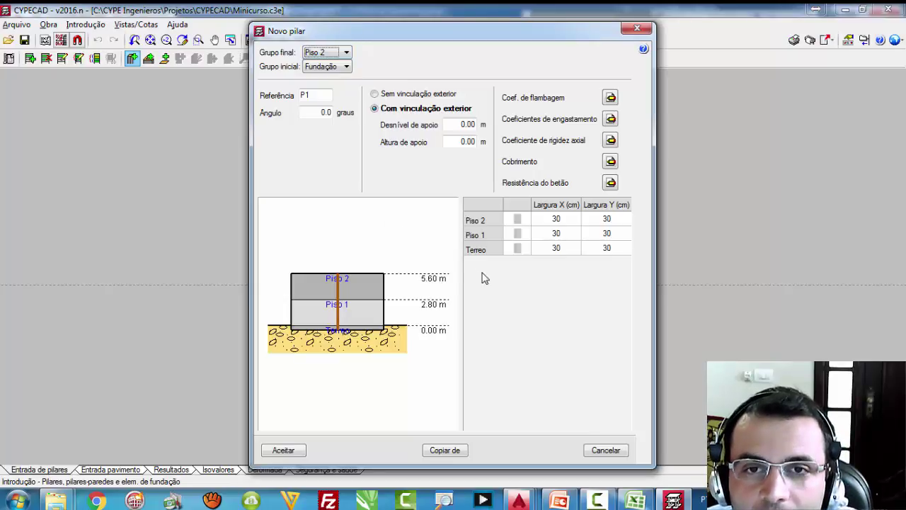
Step: Set the new column's X and Y widths to 15 cm on Piso 2, Piso 1 and Terreo, and accept the column definition
left_click(556, 221)
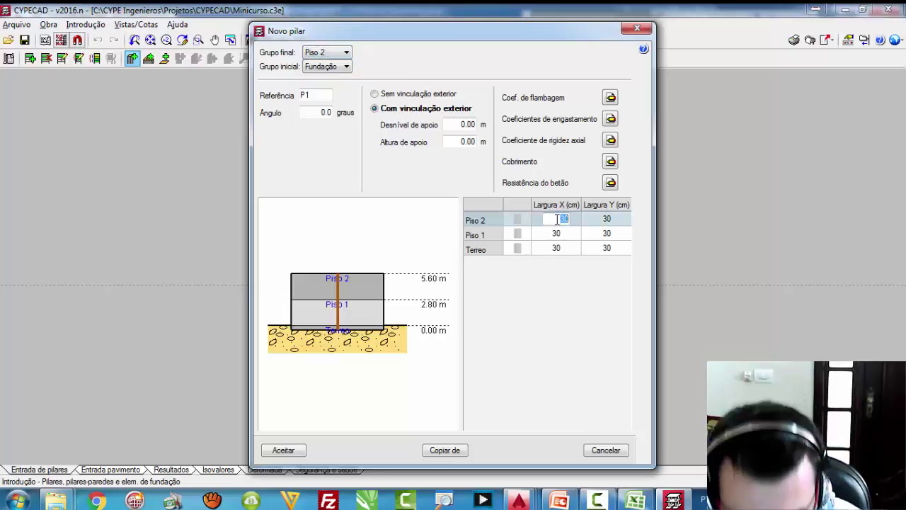
type("15")
left_click(606, 221)
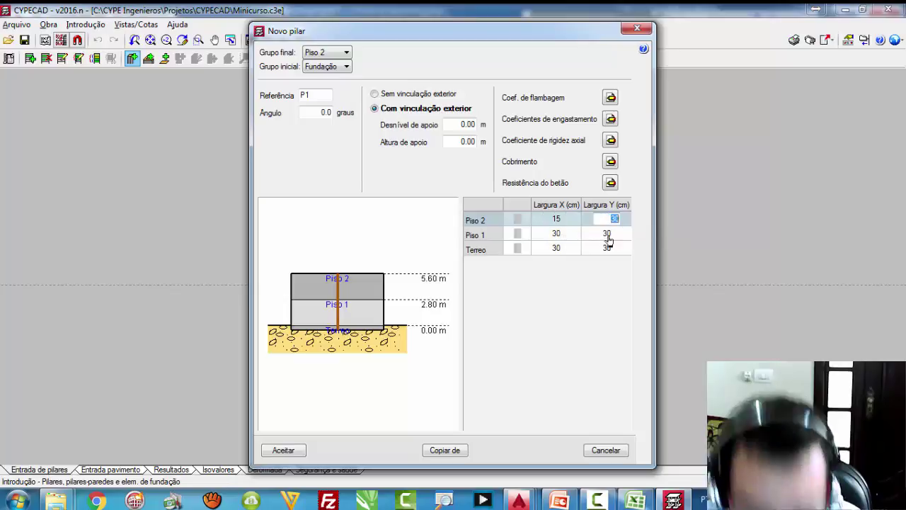
type("15")
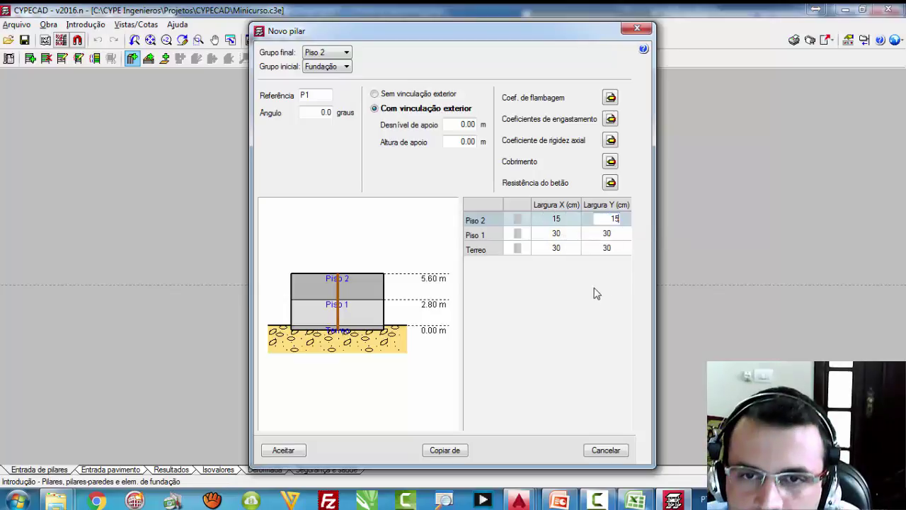
left_click(561, 254)
type("15")
left_click(608, 239)
left_click(603, 248)
type("15")
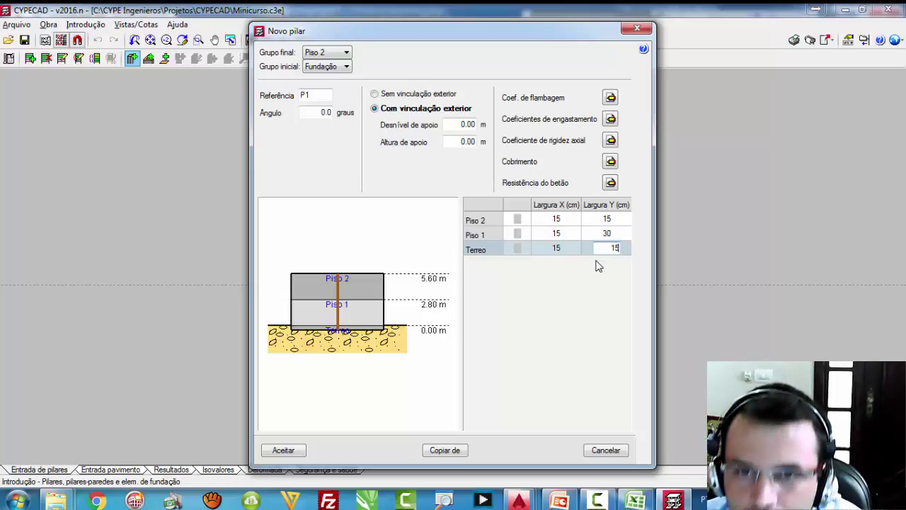
key("Return")
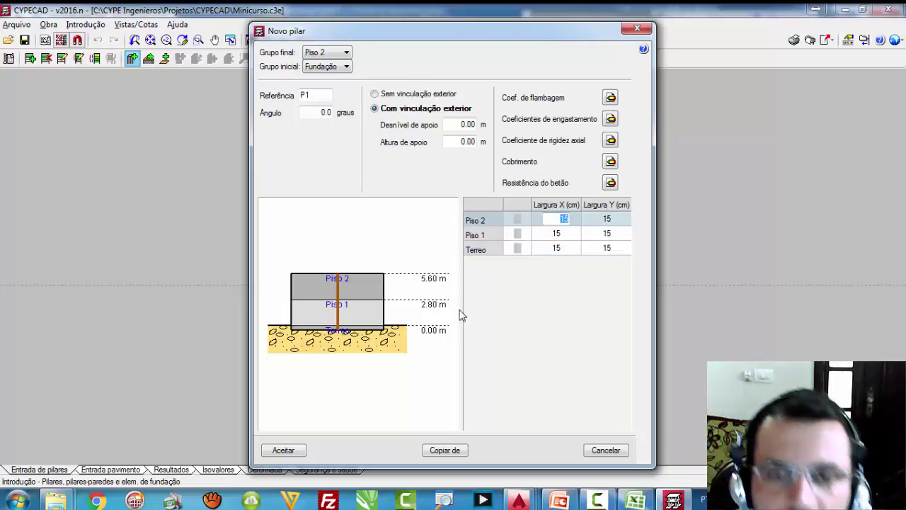
left_click(283, 450)
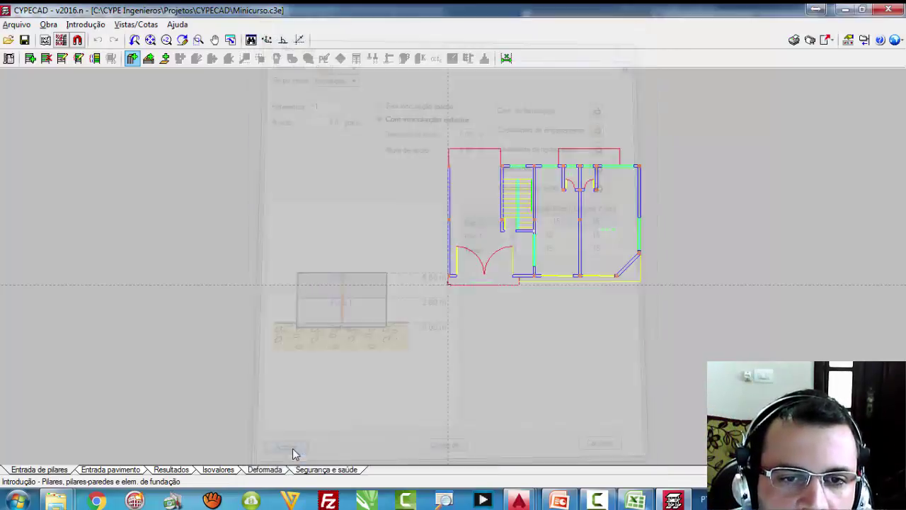
scroll(446, 283, "up", 5)
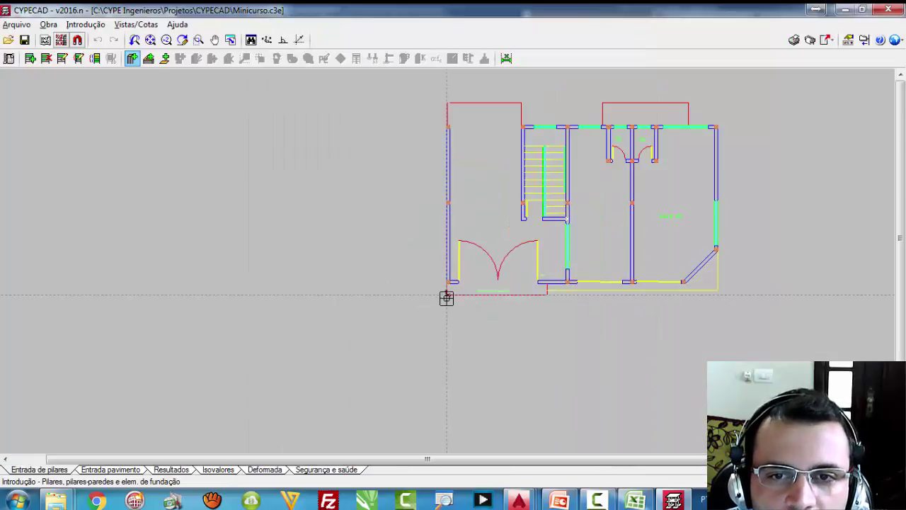
scroll(446, 283, "up", 4)
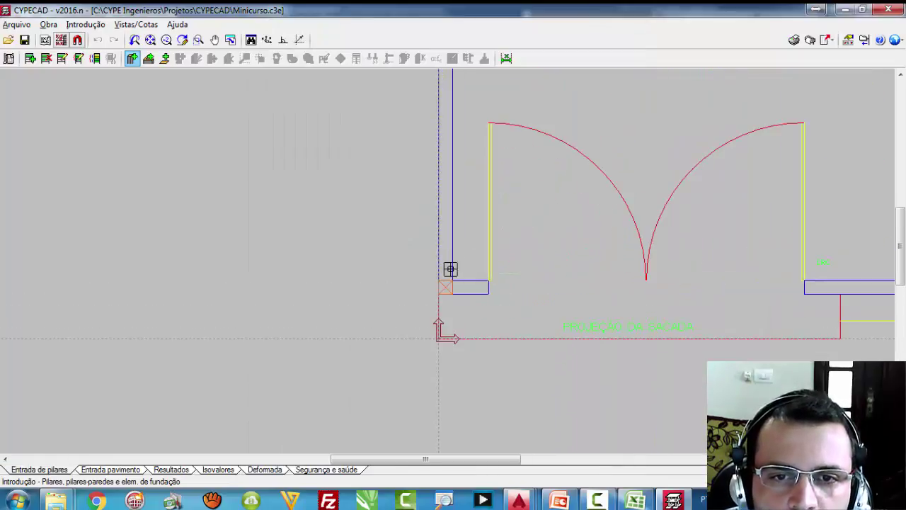
scroll(445, 321, "up", 2)
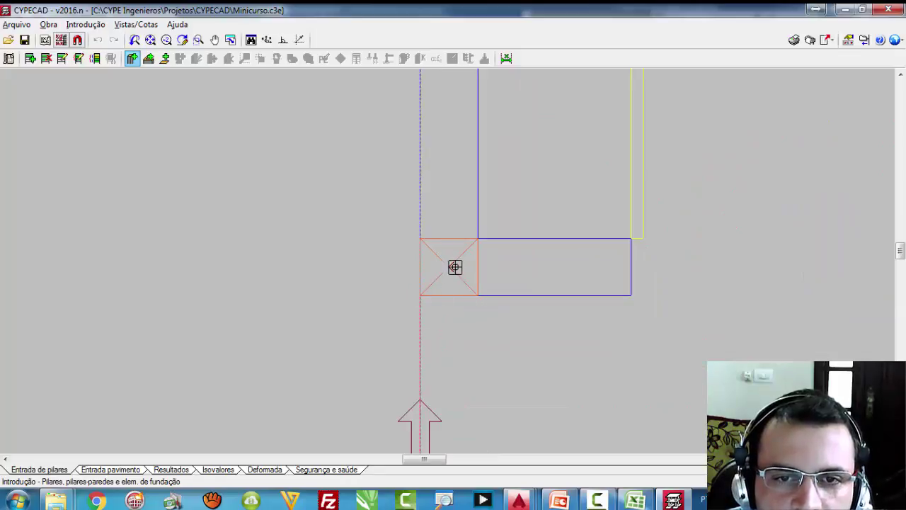
scroll(243, 309, "down", 3)
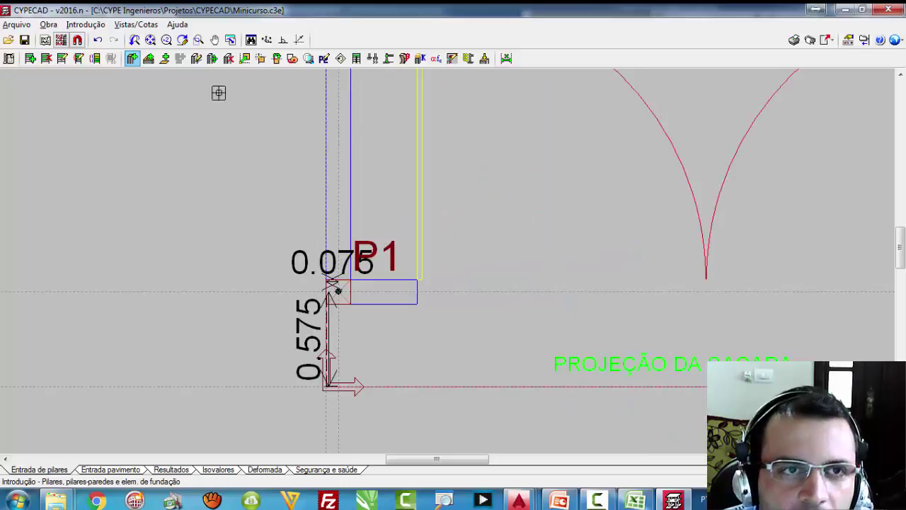
left_click(98, 40)
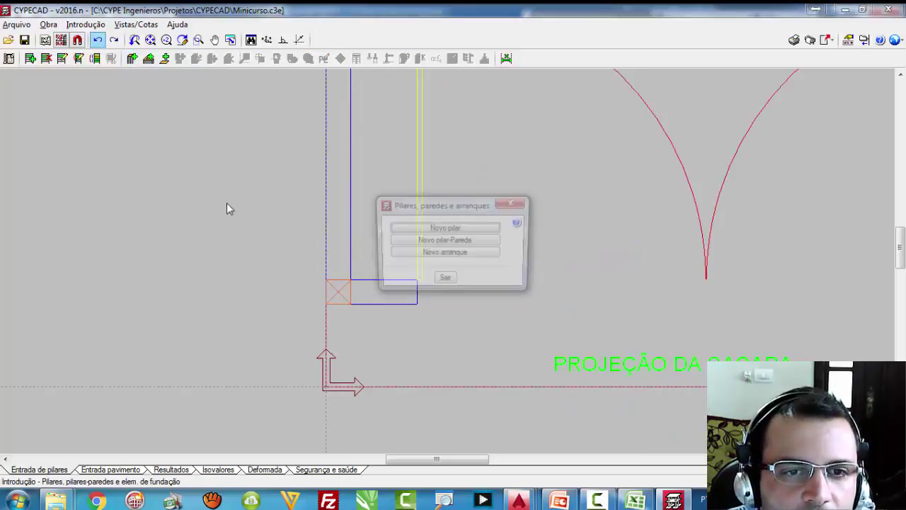
Step: Start a new 15 × 15 cm column from Fundação to Piso 2 and insert it at the centre of the plan's upper-left corner marker
left_click(475, 231)
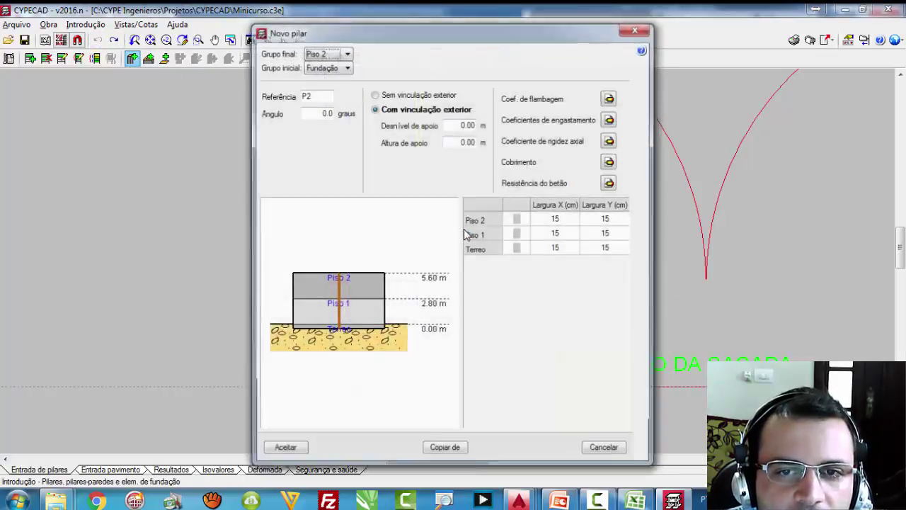
left_click(281, 448)
scroll(374, 410, "down", 6)
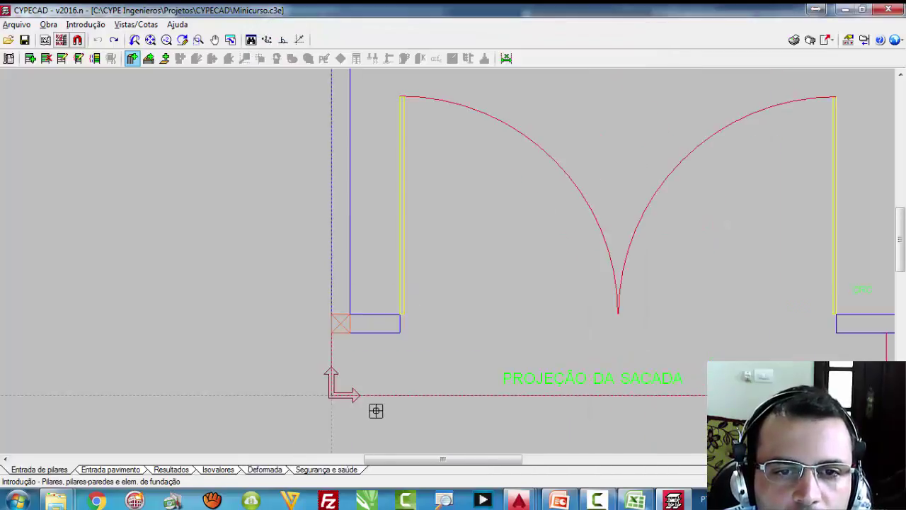
scroll(382, 152, "up", 8)
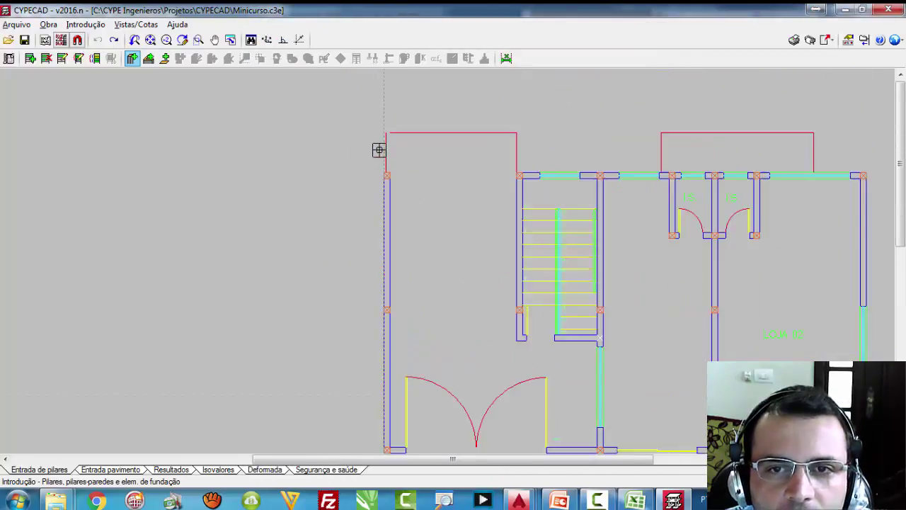
scroll(388, 184, "up", 1)
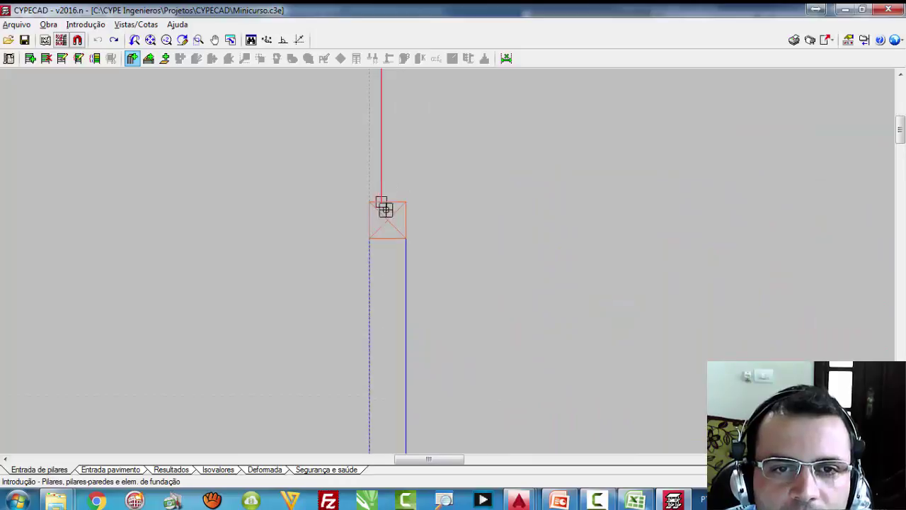
left_click(386, 218)
Step: Insert columns at the centres of the two upper-wall markers on either side of the staircase
scroll(236, 253, "down", 5)
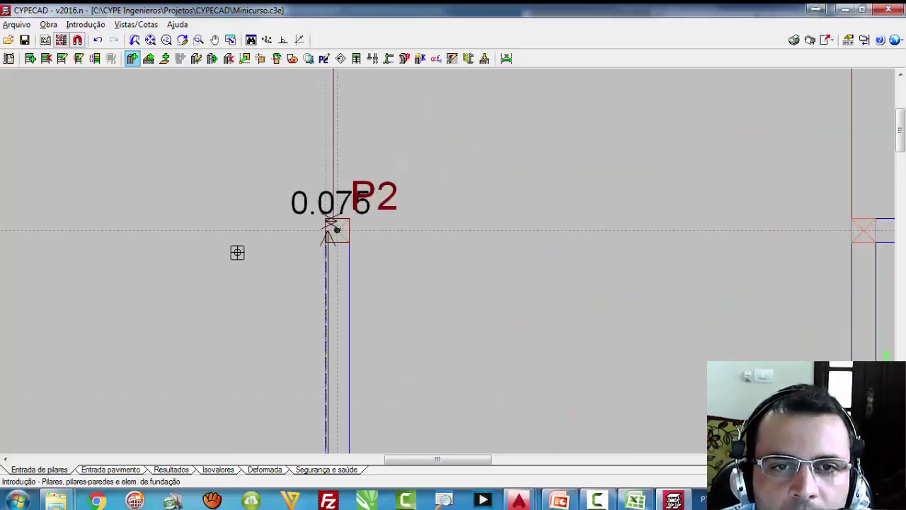
scroll(401, 251, "up", 3)
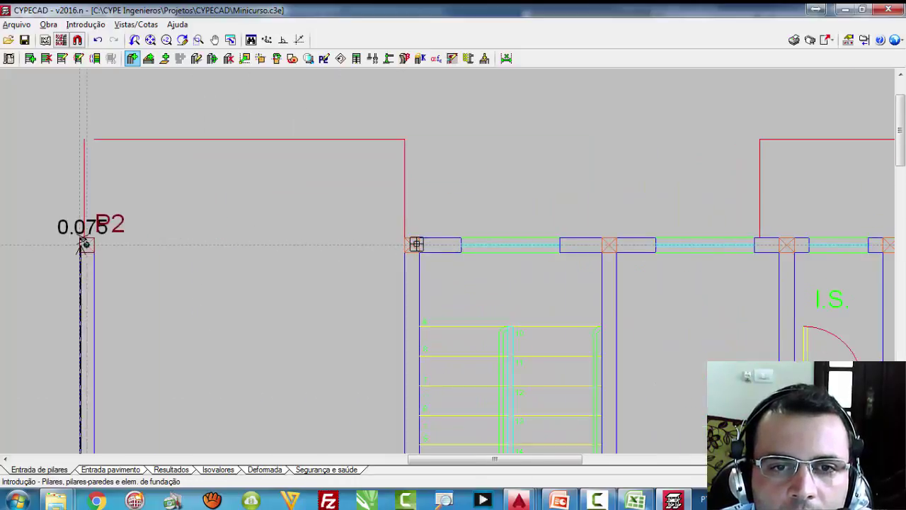
left_click(410, 247)
scroll(446, 235, "down", 3)
scroll(531, 255, "up", 3)
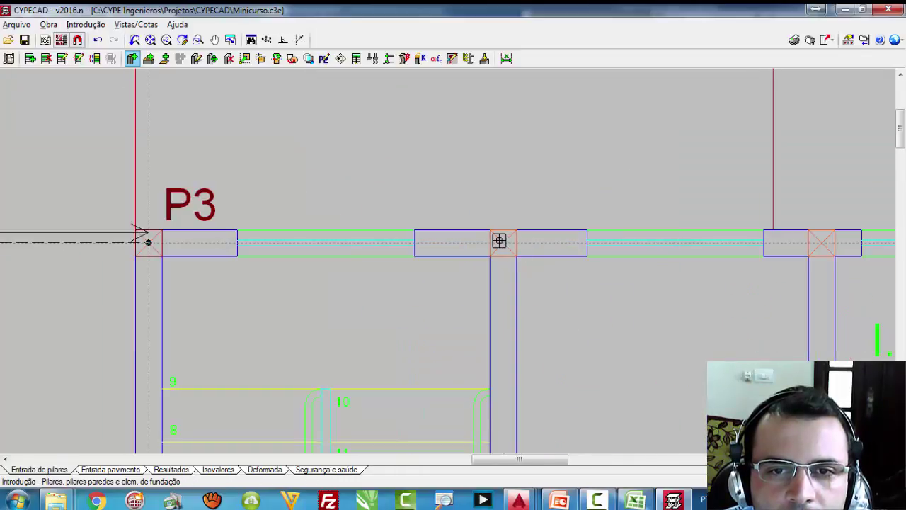
left_click(502, 244)
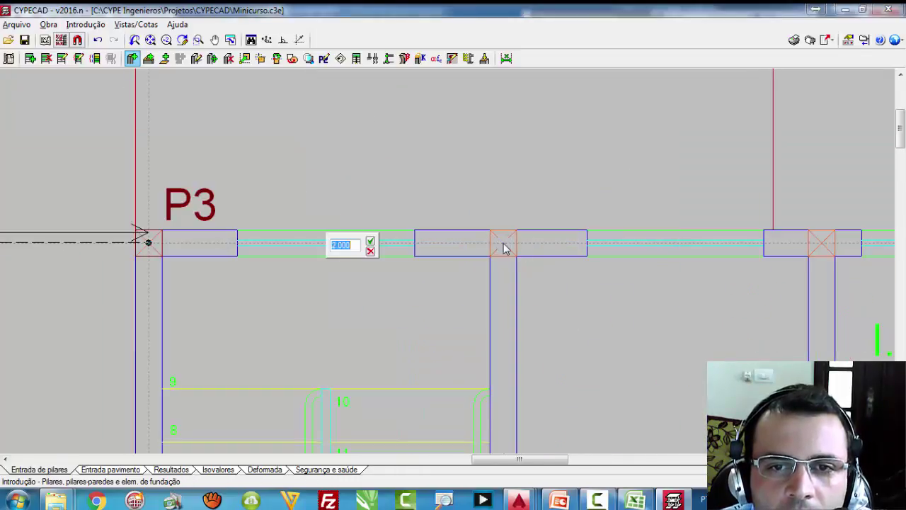
left_click(370, 241)
scroll(506, 244, "up", 3)
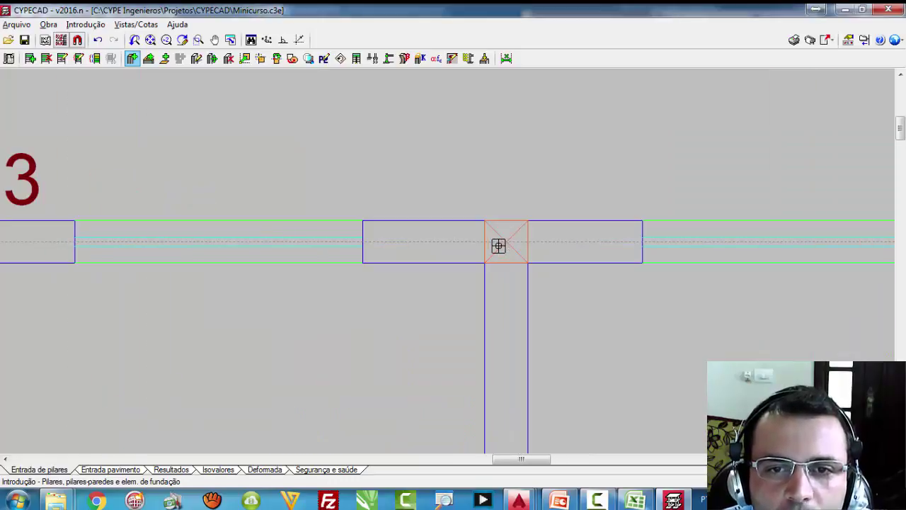
scroll(352, 265, "down", 5)
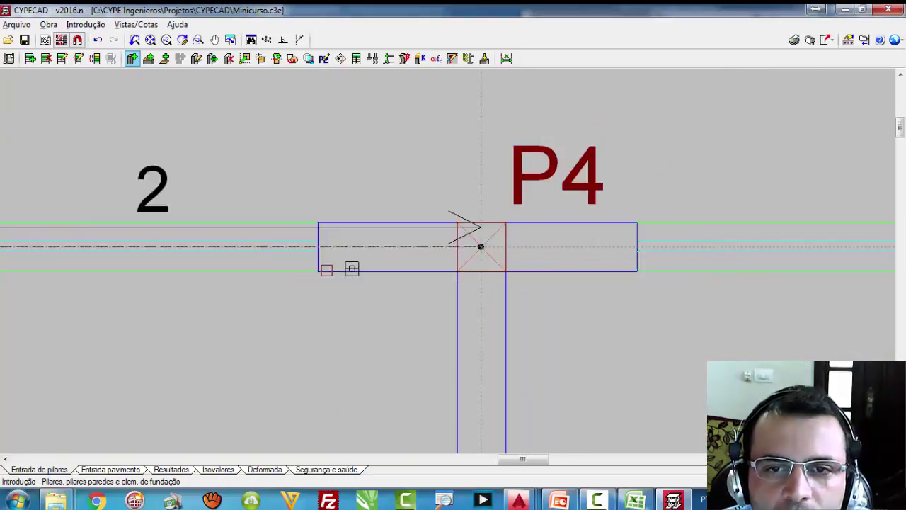
Step: Insert columns at the centres of the three upper-wall markers bounding the two I.S. rooms
scroll(420, 287, "up", 5)
scroll(454, 255, "up", 3)
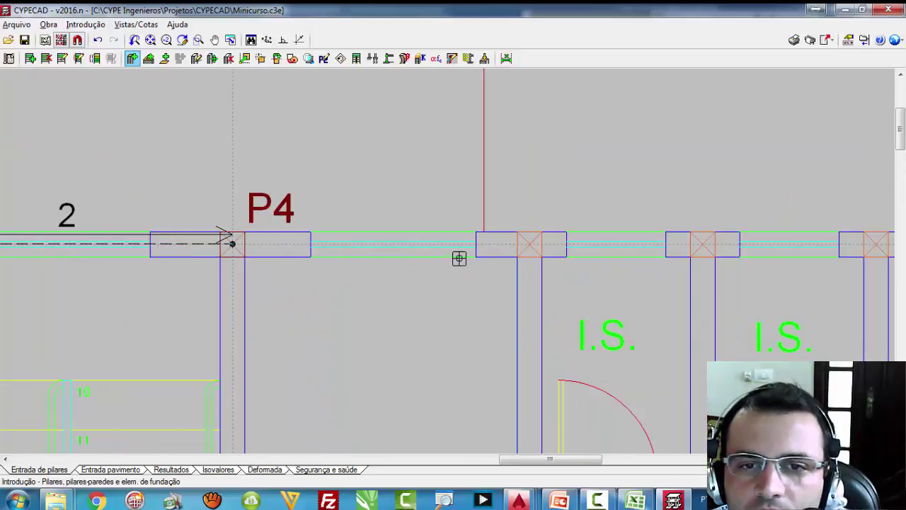
left_click(529, 245)
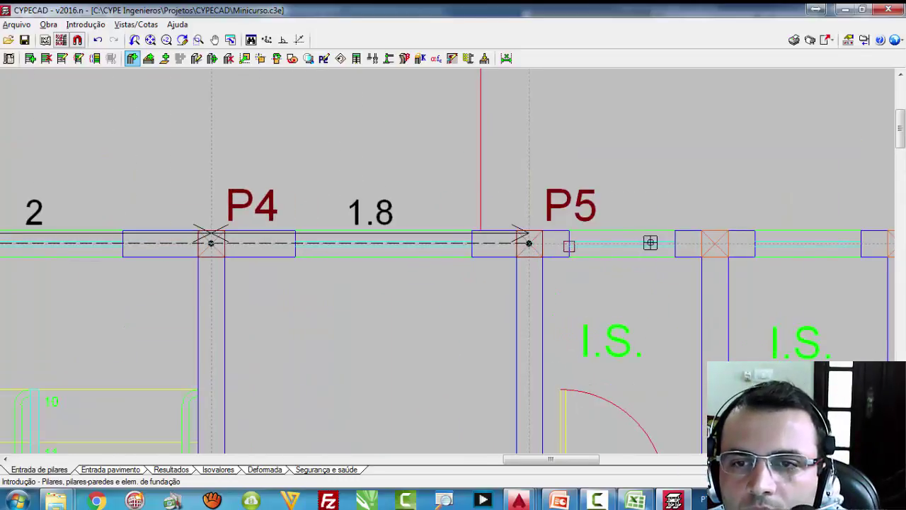
left_click(714, 245)
left_click(666, 252)
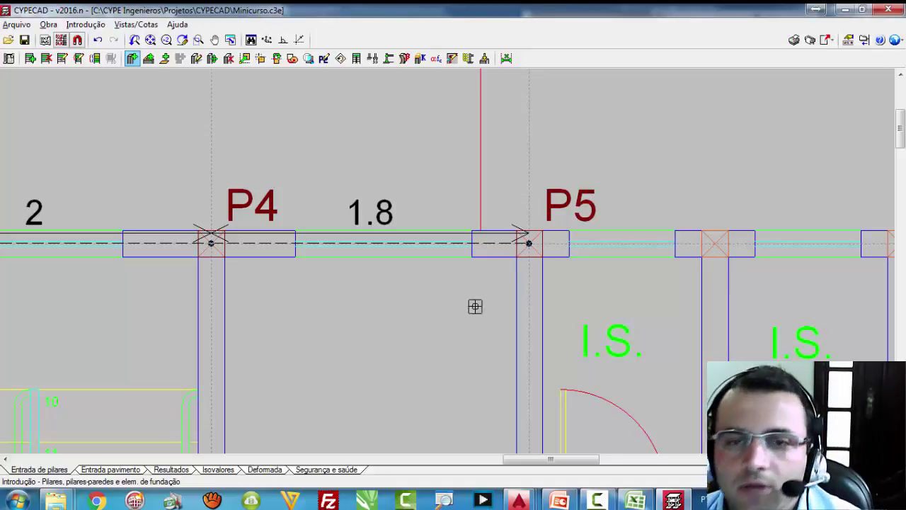
scroll(716, 244, "up", 1)
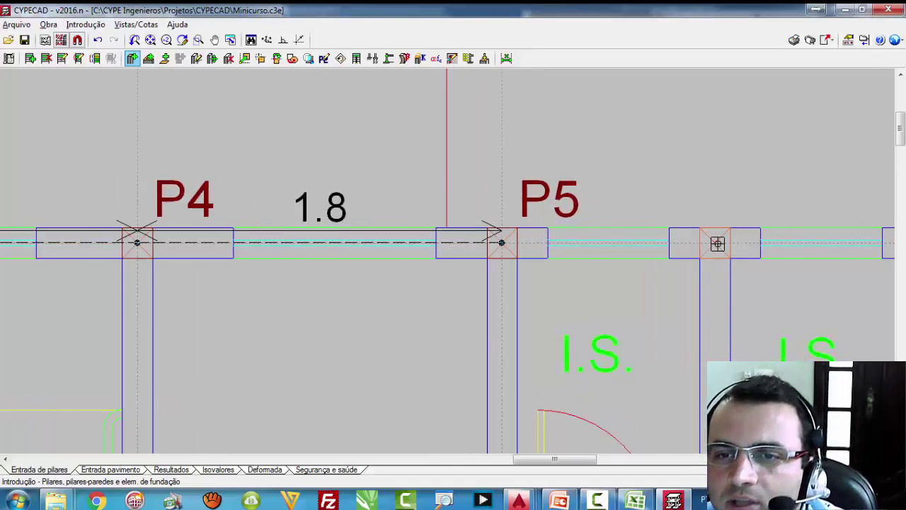
scroll(717, 243, "up", 2)
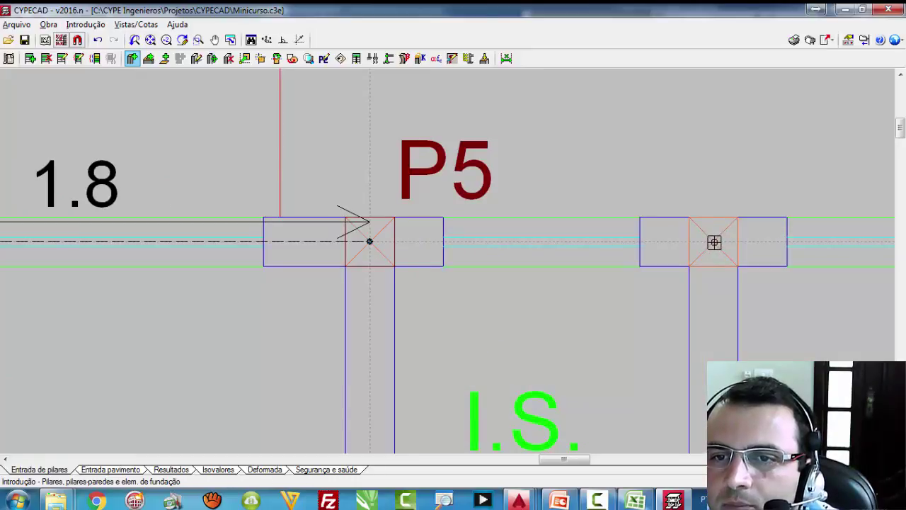
scroll(552, 273, "down", 4)
scroll(552, 283, "up", 1)
scroll(535, 278, "up", 4)
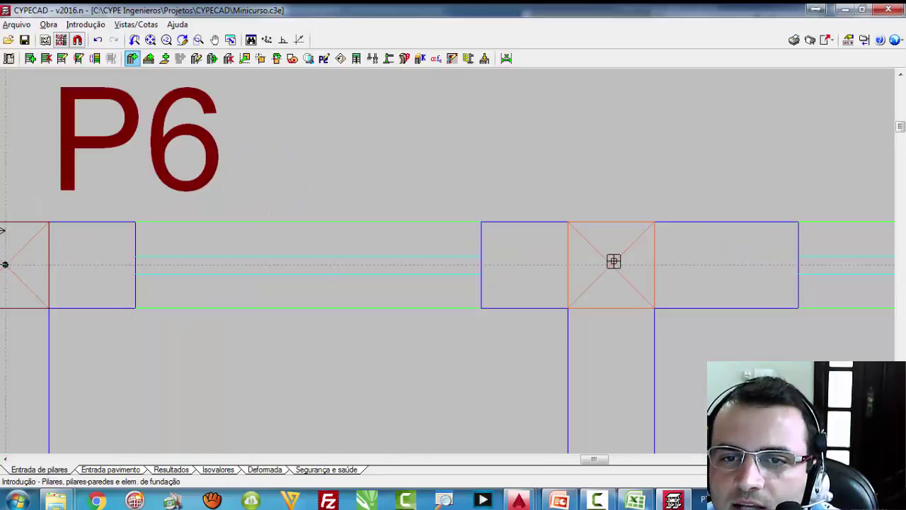
scroll(612, 264, "down", 4)
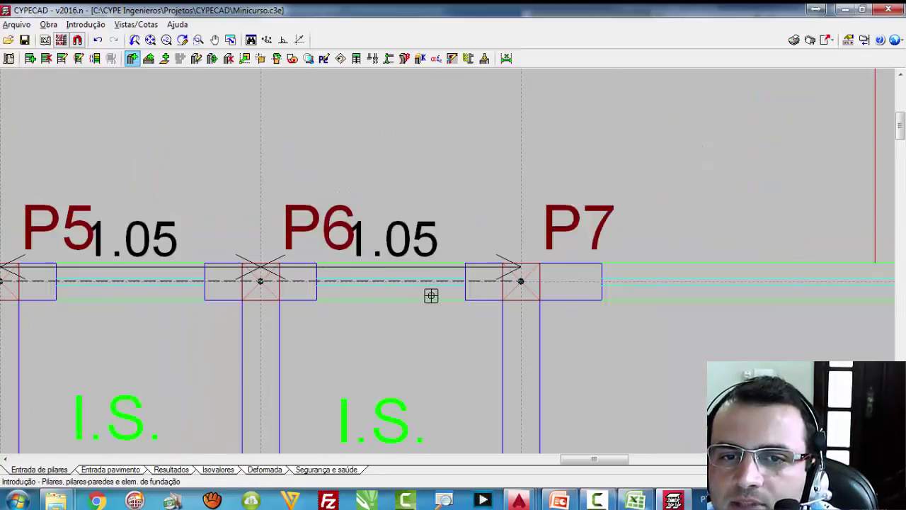
scroll(545, 280, "up", 2)
scroll(605, 317, "down", 2)
scroll(644, 275, "up", 4)
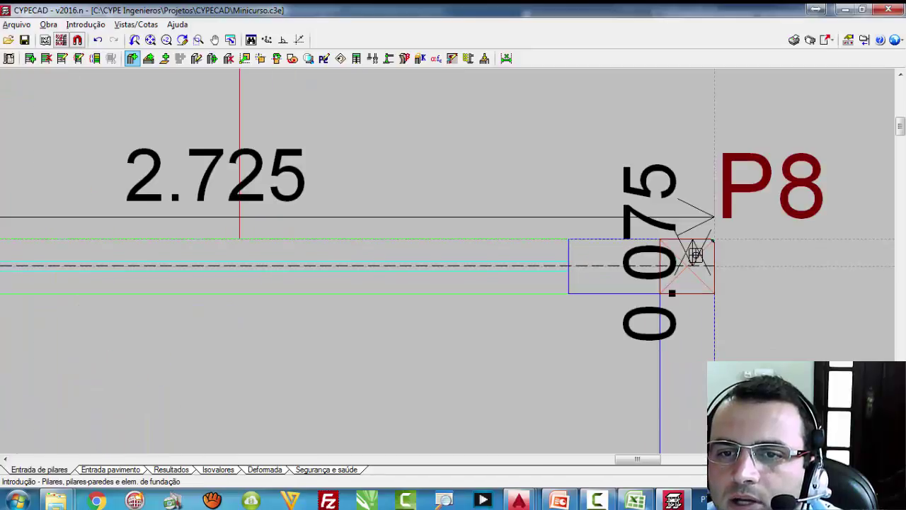
right_click(683, 329)
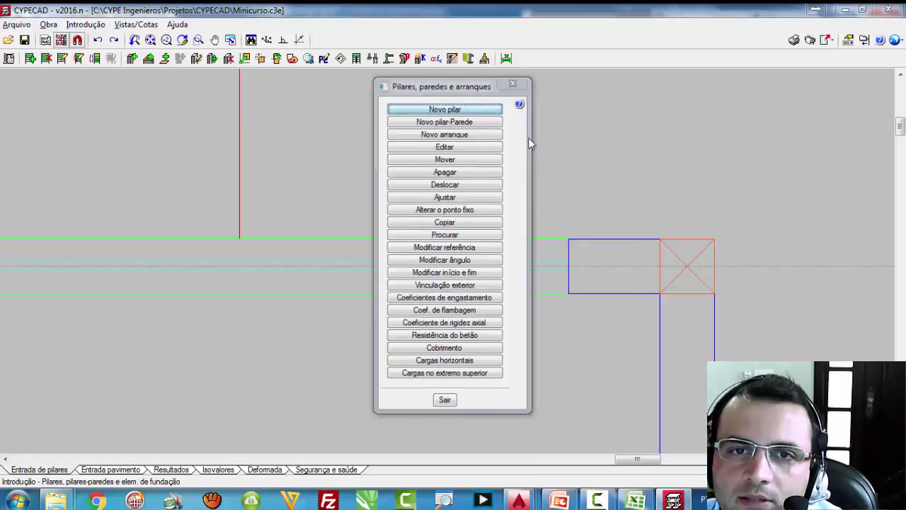
Step: Start a new column with the same definition and insert it at the centre of the plan's upper-right corner marker
left_click(487, 110)
left_click(282, 450)
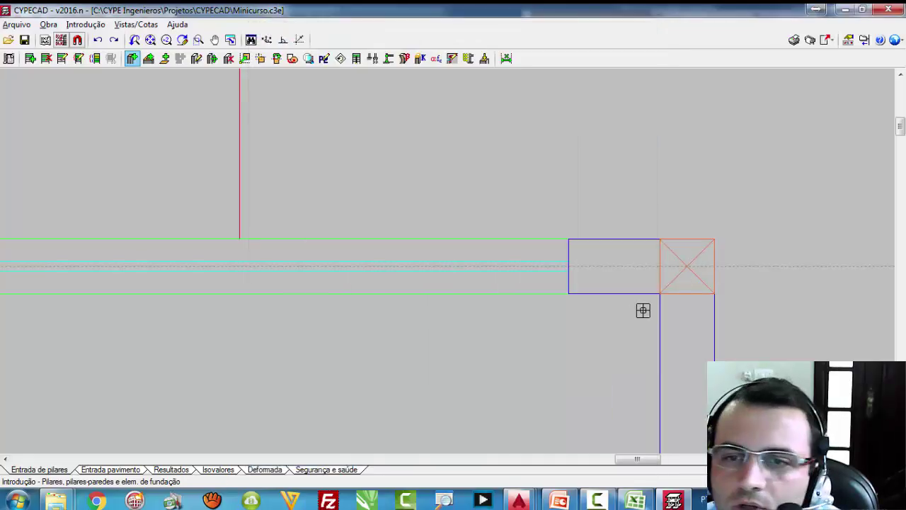
left_click(687, 266)
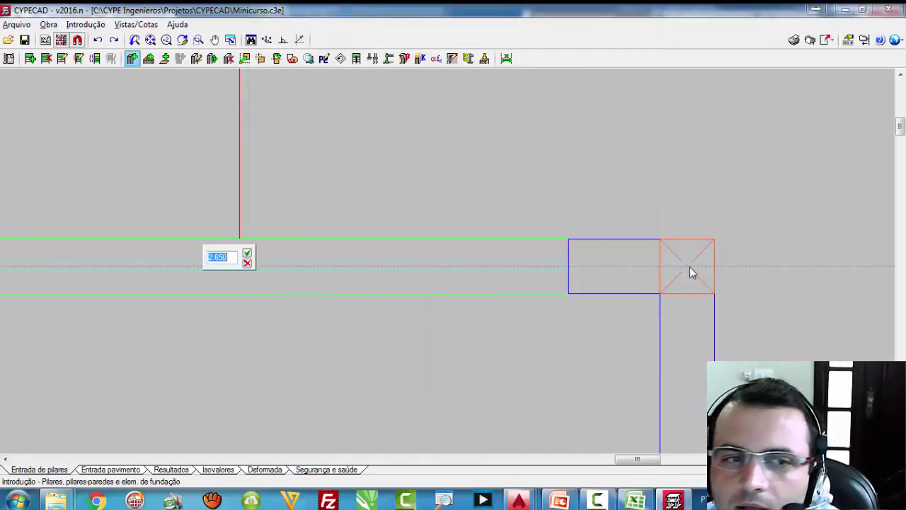
left_click(247, 264)
scroll(686, 263, "up", 3)
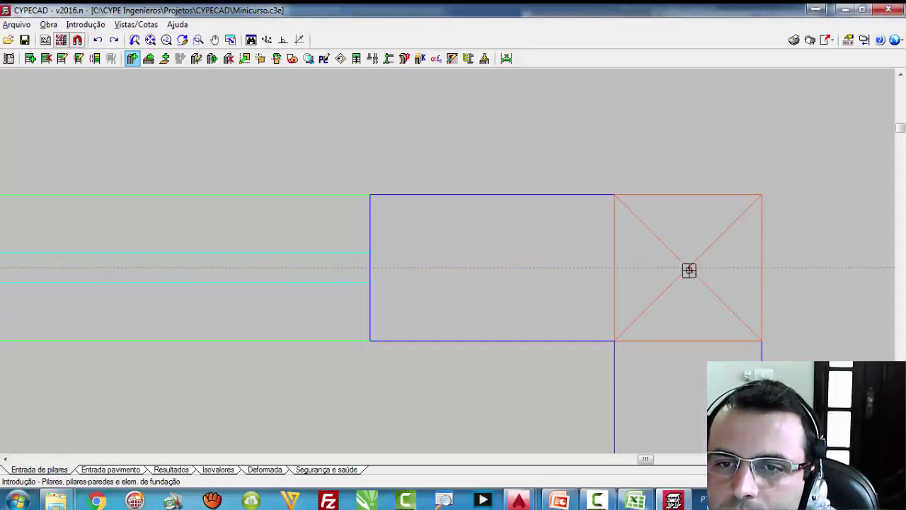
scroll(730, 300, "down", 6)
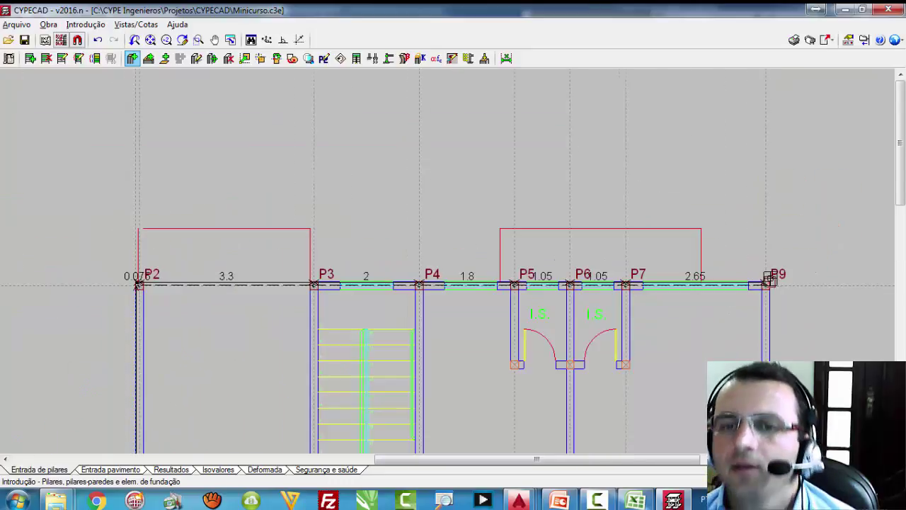
Step: Insert columns at the centres of the three markers beside the doors on the lower wall of the I.S. rooms
scroll(653, 318, "up", 5)
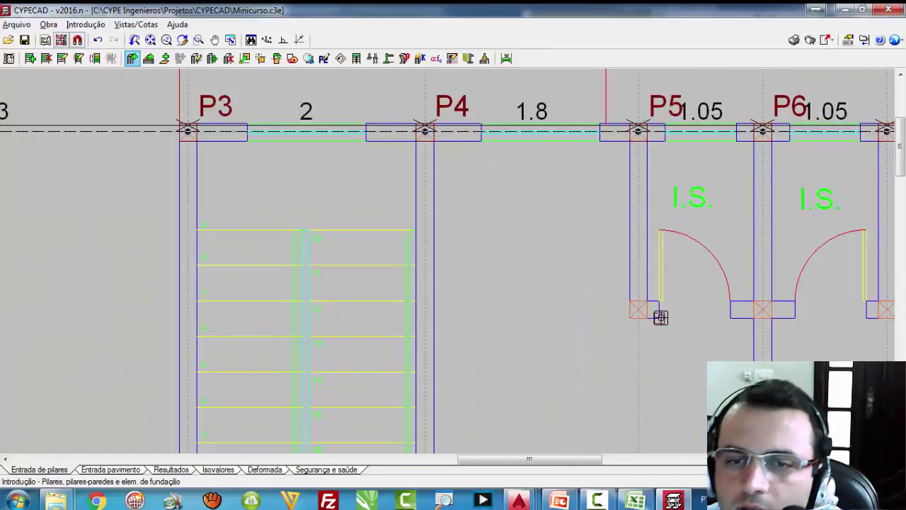
scroll(636, 320, "up", 1)
scroll(469, 308, "down", 3)
scroll(626, 311, "up", 2)
scroll(627, 312, "up", 1)
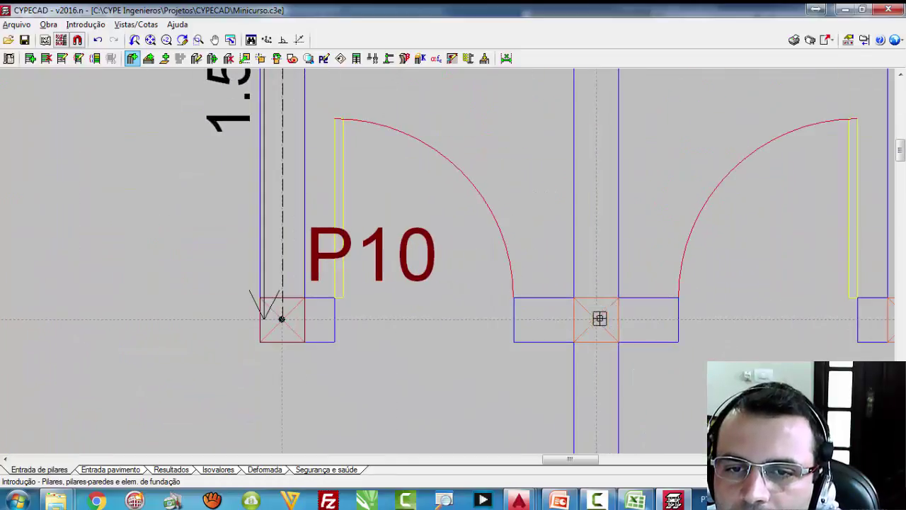
left_click(597, 320)
scroll(597, 320, "down", 1)
scroll(453, 324, "down", 2)
scroll(646, 326, "up", 2)
scroll(619, 328, "up", 1)
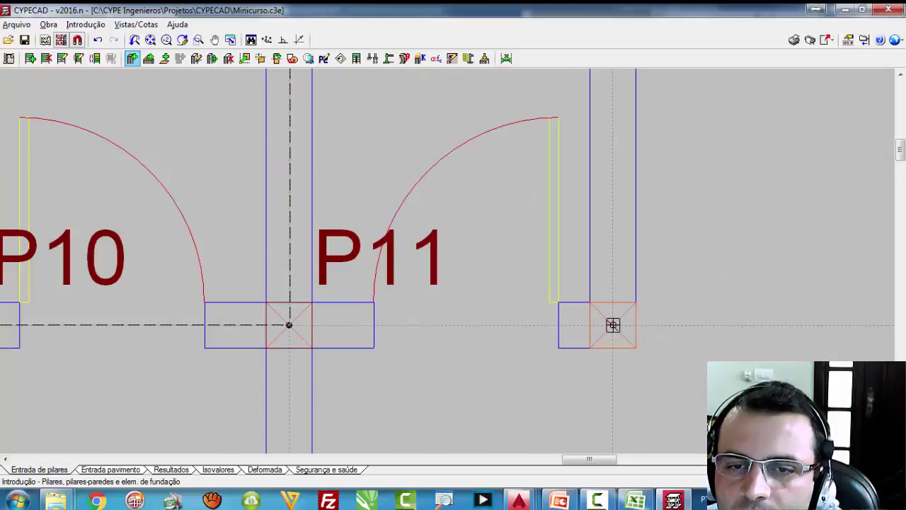
Step: Insert columns on the left outer wall's middle marker and on the aligned marker in the staircase's left wall
scroll(622, 322, "down", 5)
scroll(492, 362, "up", 6)
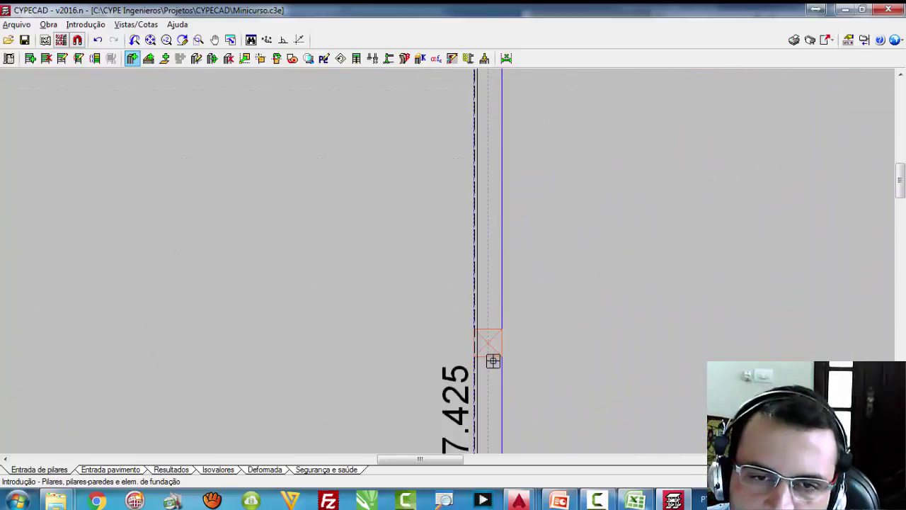
scroll(492, 362, "up", 1)
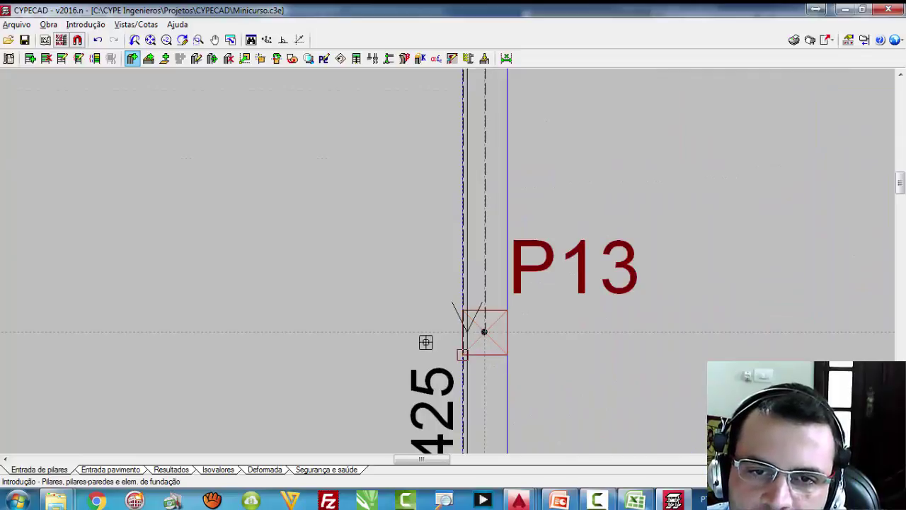
scroll(421, 332, "down", 3)
scroll(527, 373, "down", 1)
scroll(638, 353, "up", 4)
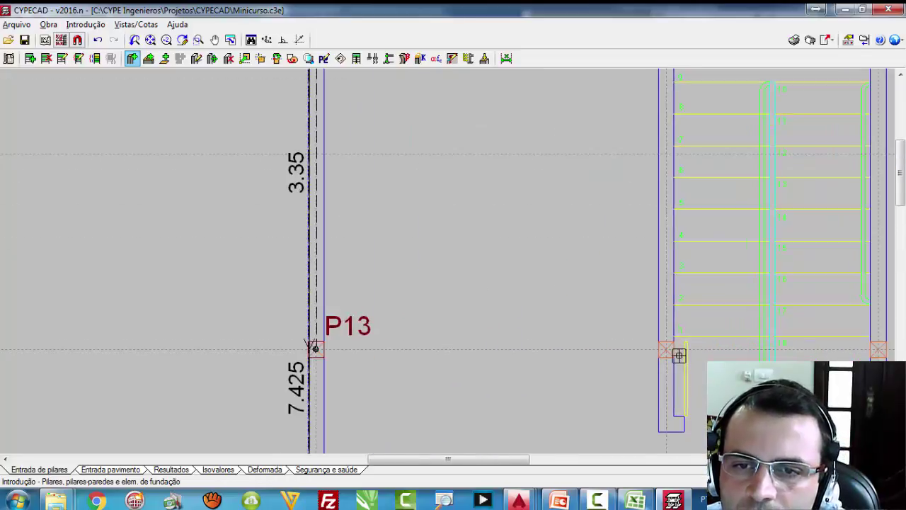
Step: Insert columns on the marker in the staircase's right wall and on the aligned marker in the wall below the I.S. rooms
scroll(649, 337, "down", 4)
scroll(552, 347, "up", 2)
scroll(608, 338, "up", 5)
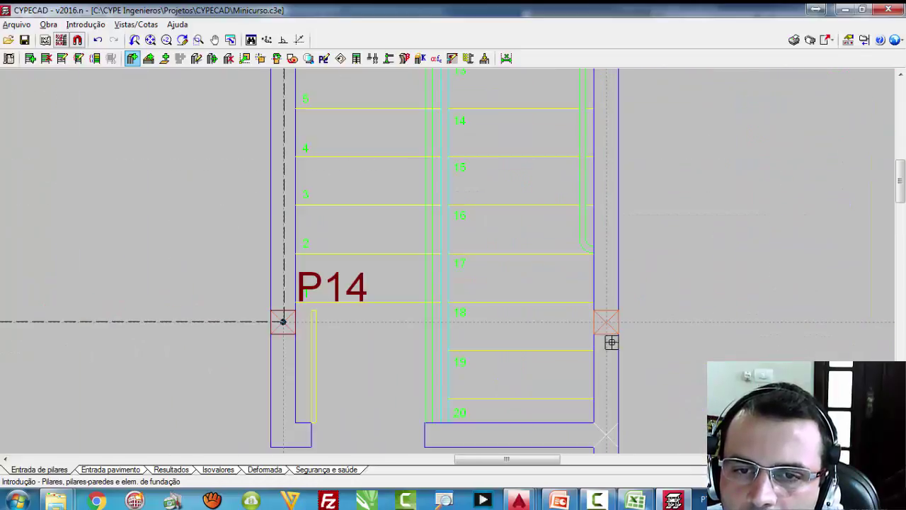
scroll(600, 298, "down", 7)
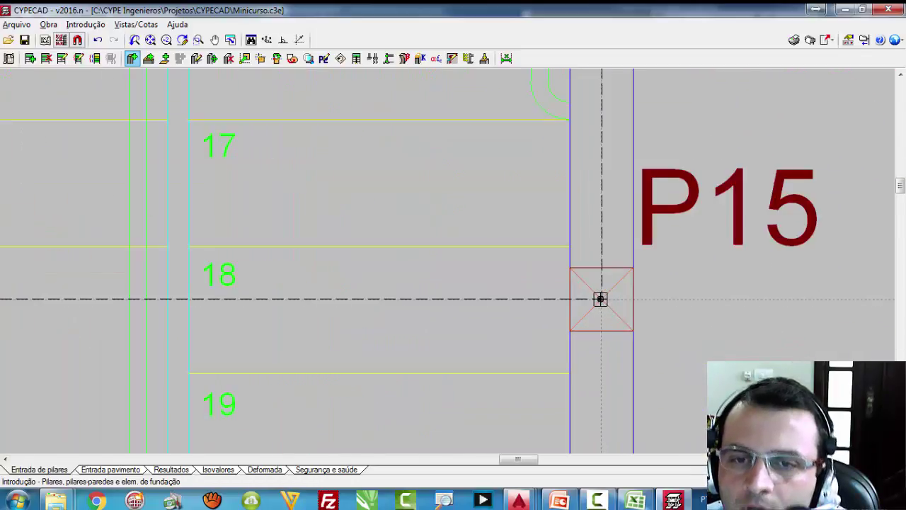
scroll(550, 325, "up", 6)
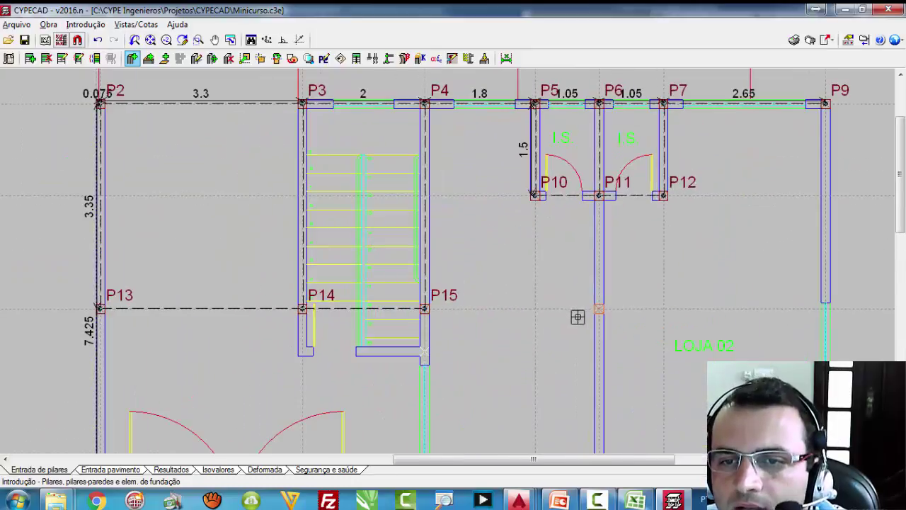
scroll(592, 298, "down", 6)
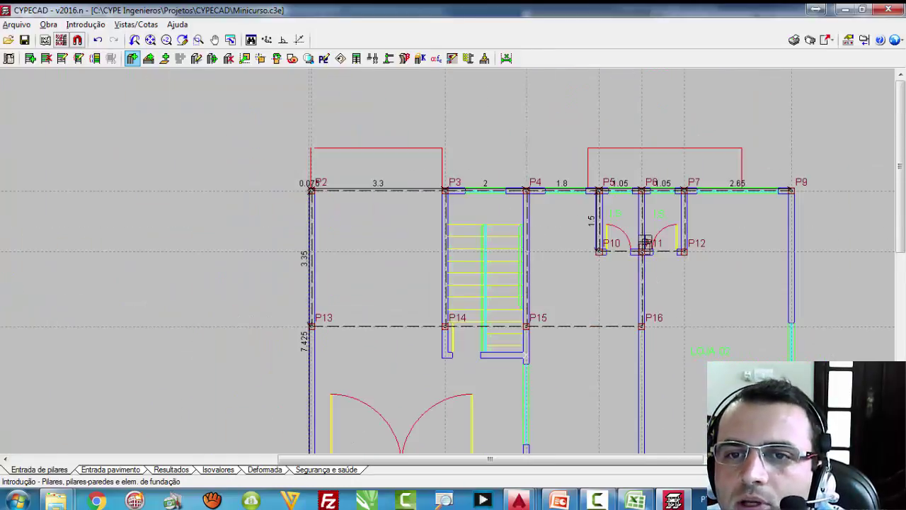
Step: Insert columns at the centres of the plan's lower-left corner marker and the lower-wall marker below the staircase's right wall
scroll(645, 242, "up", 1)
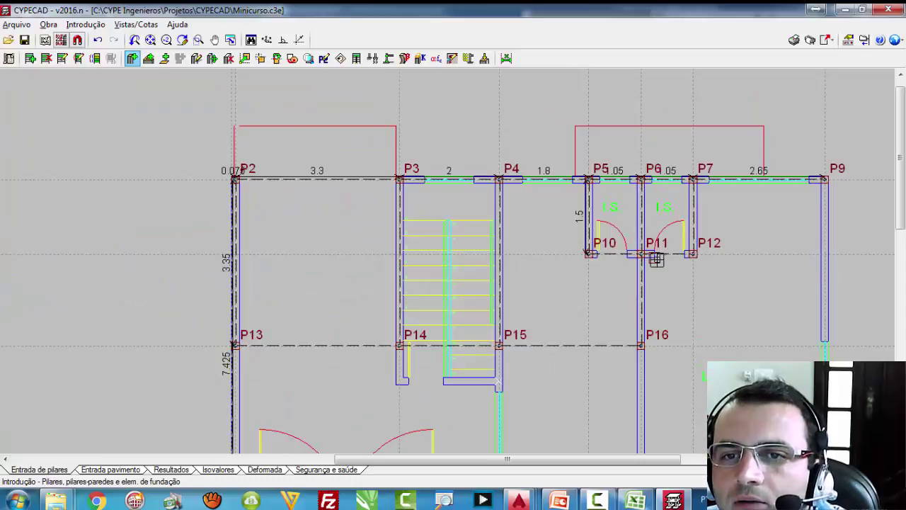
scroll(652, 251, "up", 2)
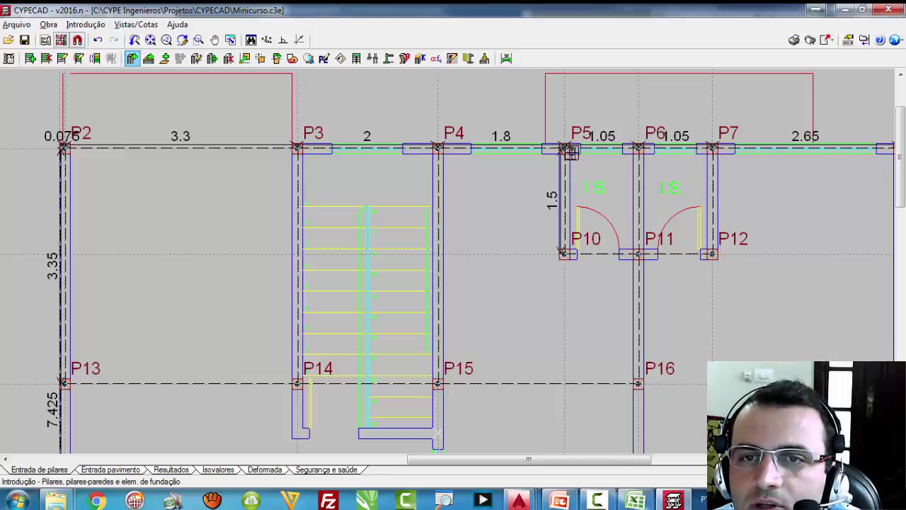
scroll(637, 305, "down", 5)
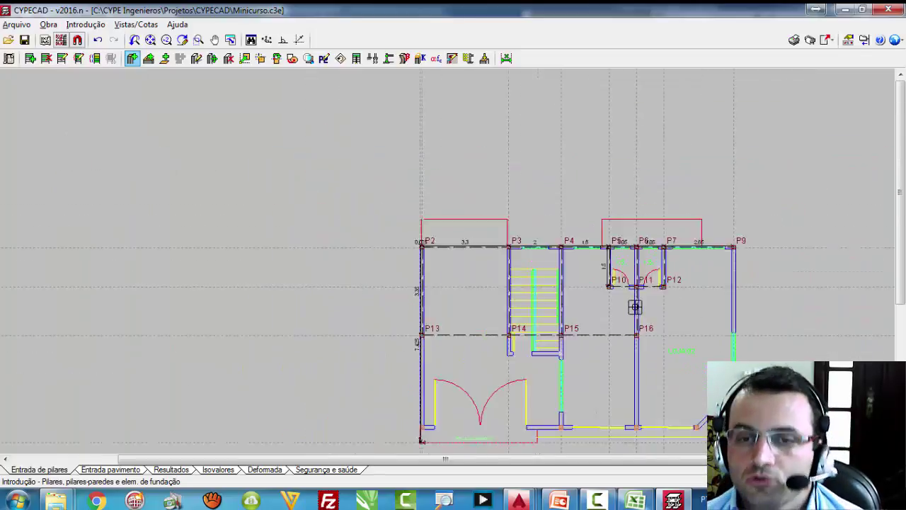
scroll(632, 272, "down", 1)
scroll(613, 347, "up", 4)
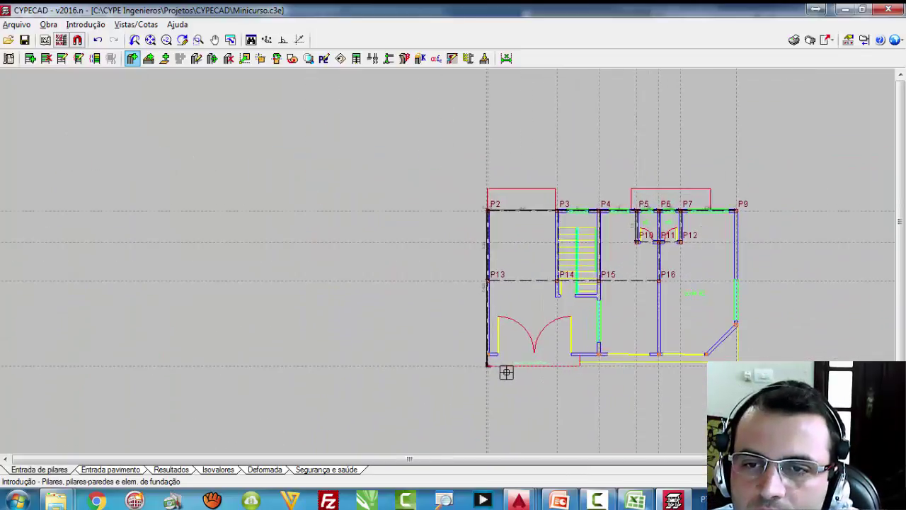
scroll(485, 347, "up", 5)
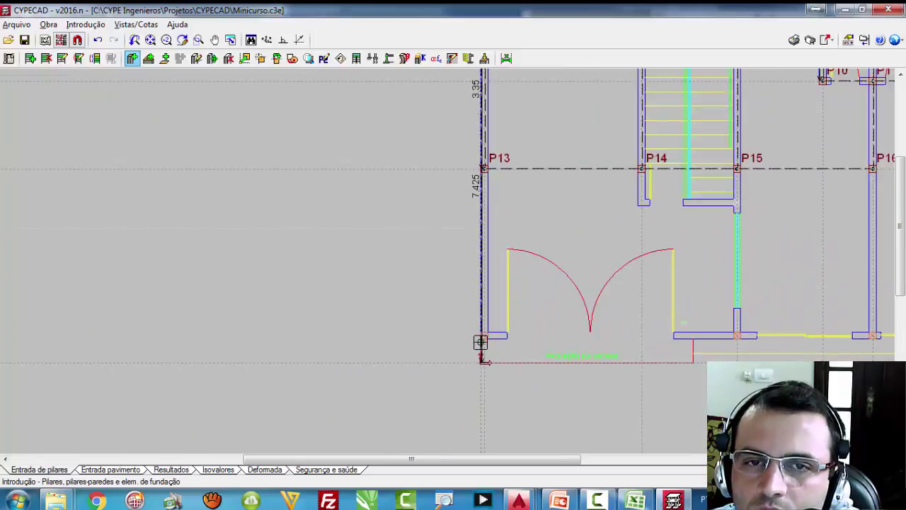
scroll(481, 340, "up", 4)
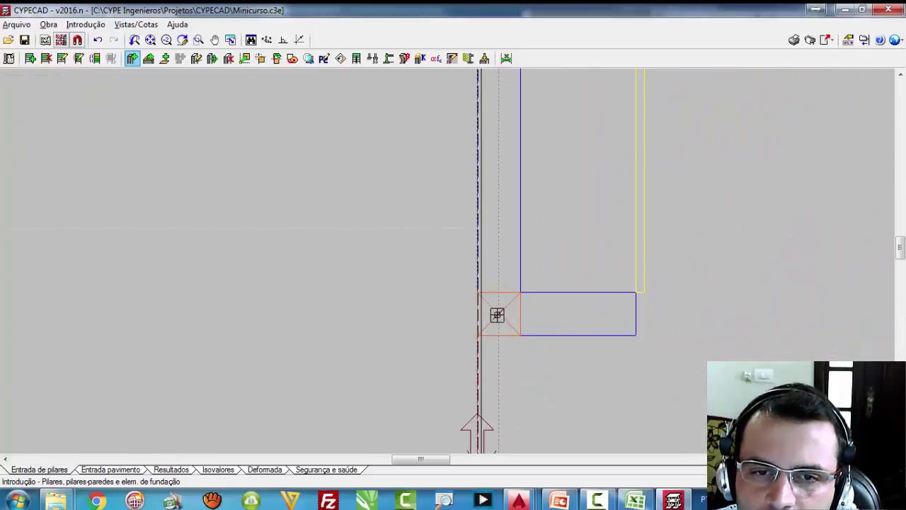
scroll(305, 335, "down", 4)
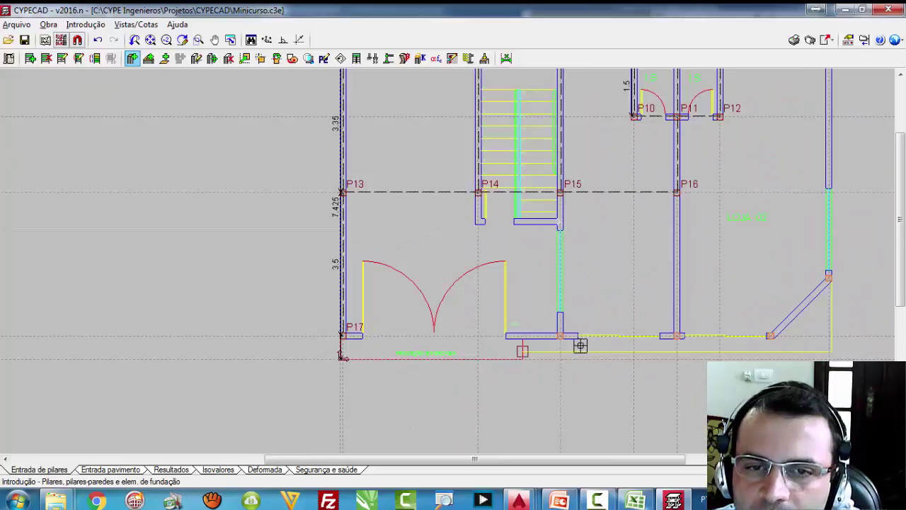
scroll(543, 332, "up", 1)
scroll(542, 332, "up", 6)
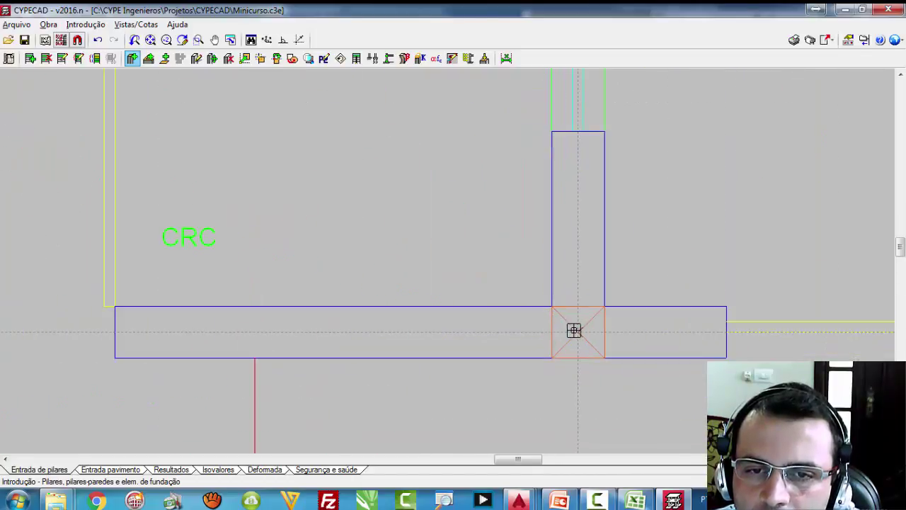
scroll(575, 331, "down", 5)
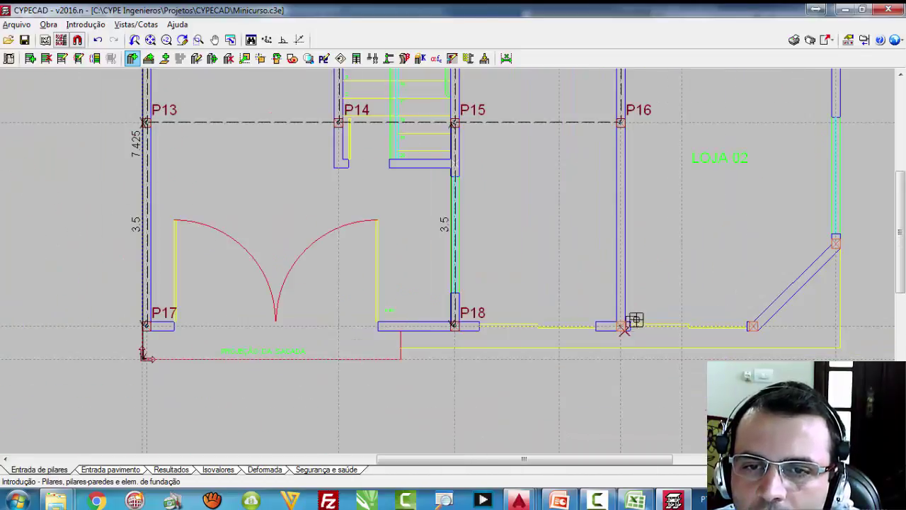
Step: Insert columns on the lower-wall marker of the LOJA 02 dividing wall and on the markers at both ends of the diagonal wall
scroll(633, 318, "up", 4)
scroll(618, 334, "up", 2)
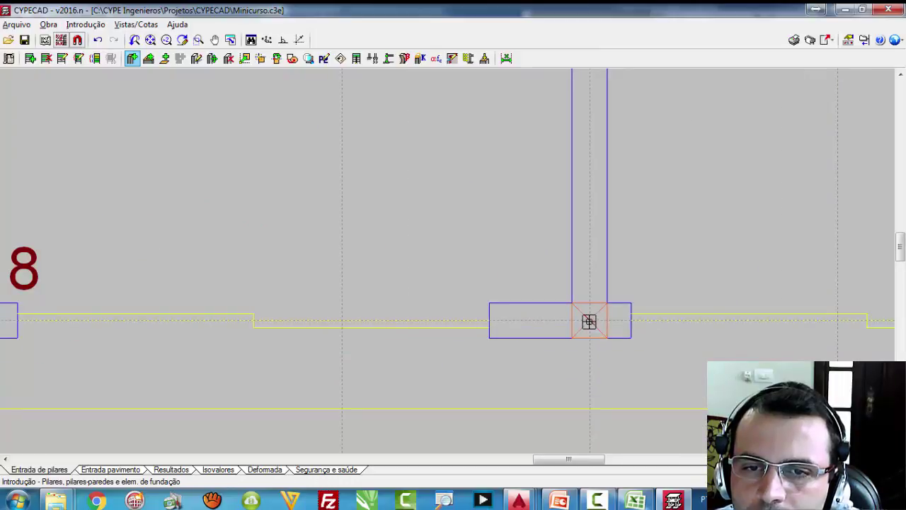
scroll(715, 328, "down", 3)
scroll(743, 331, "up", 2)
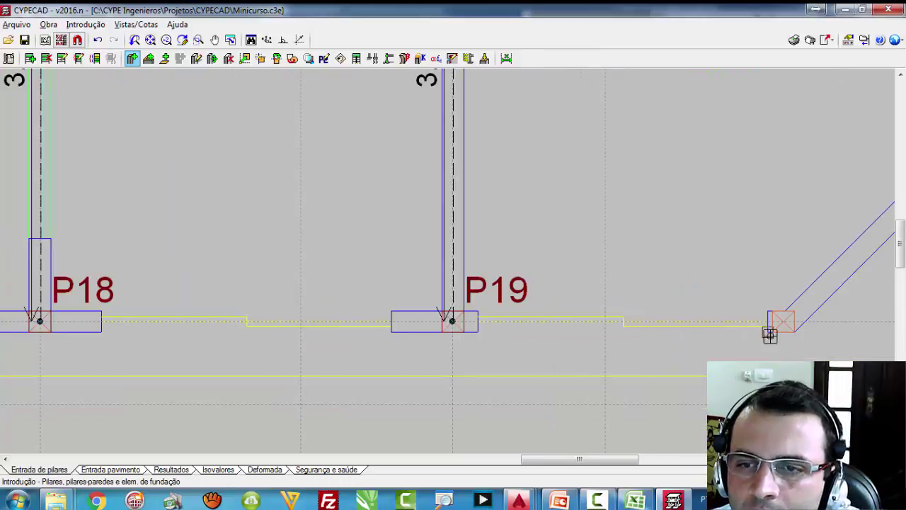
scroll(769, 336, "up", 1)
scroll(663, 332, "down", 3)
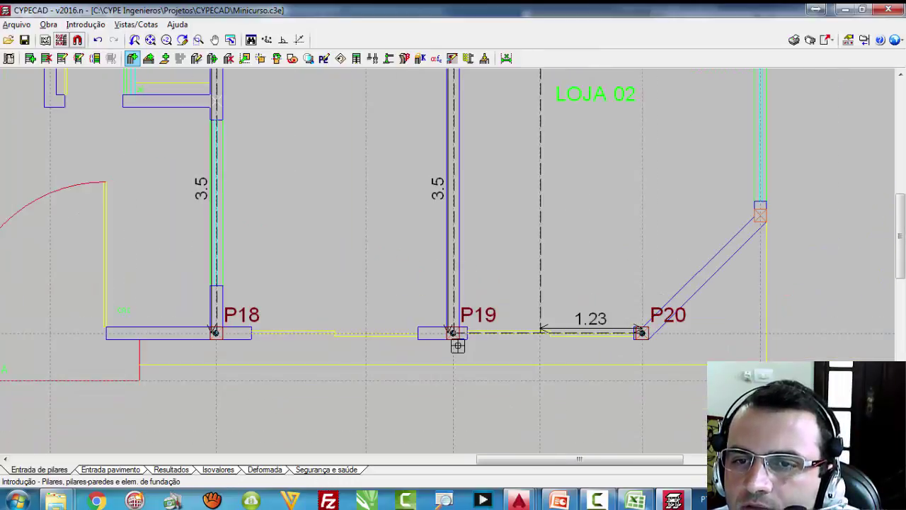
scroll(635, 272, "up", 2)
scroll(636, 272, "up", 3)
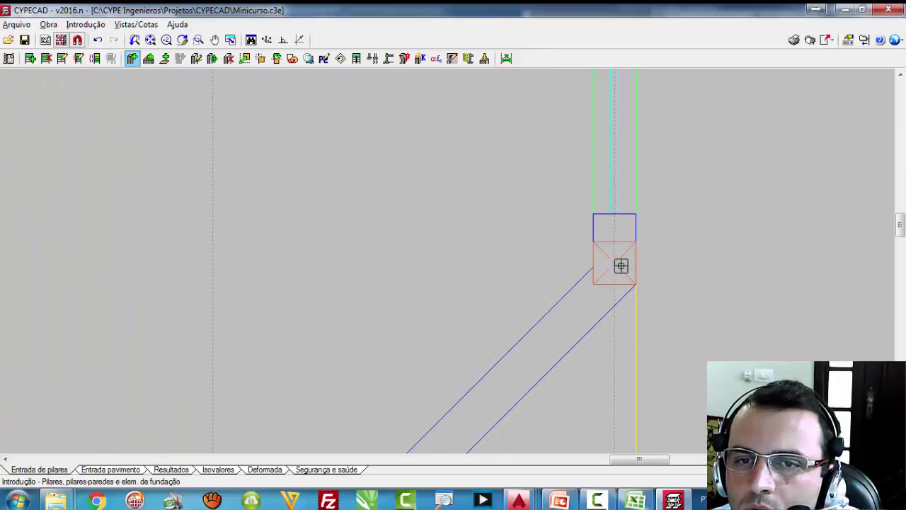
scroll(611, 262, "down", 5)
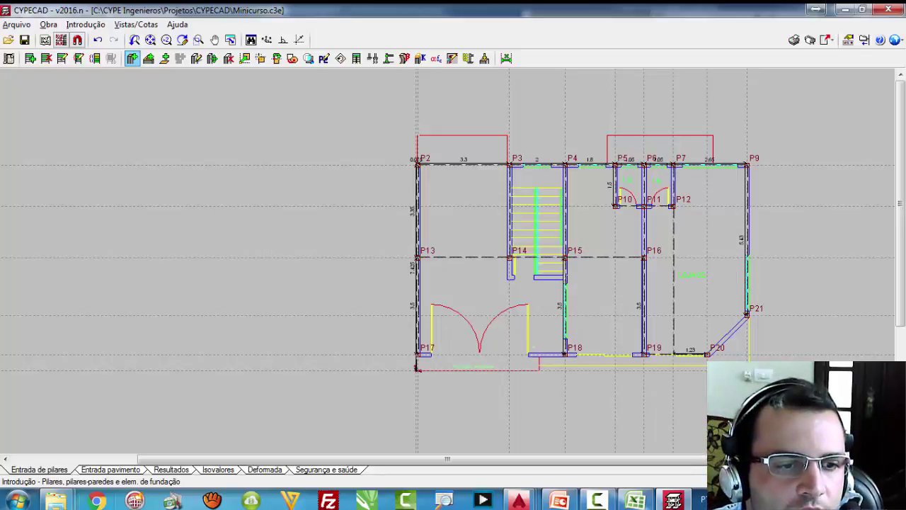
Step: Switch to floor entry, inspect all inserted columns in the 3D model from another angle, and close the view
left_click(108, 471)
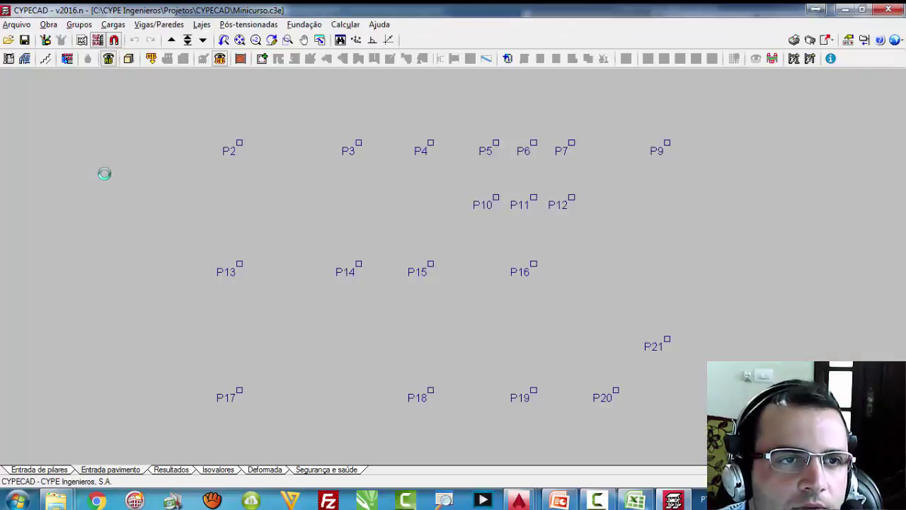
left_click(128, 61)
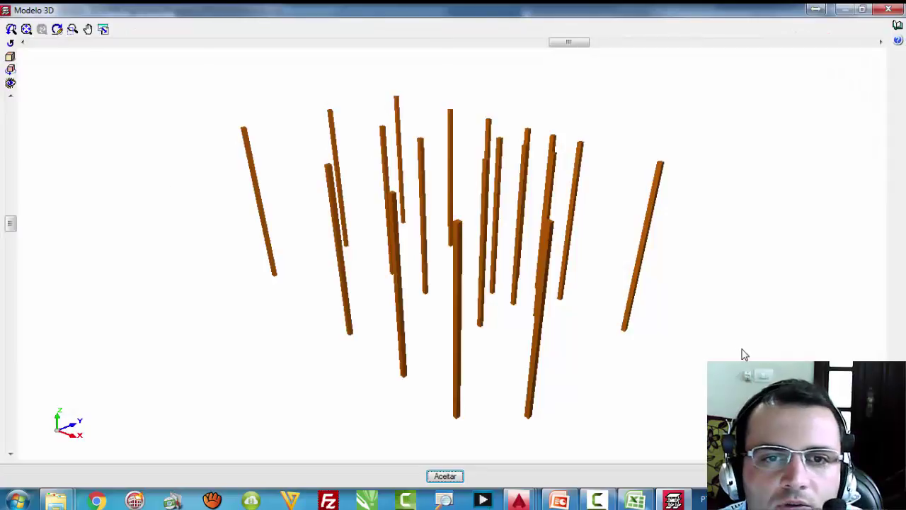
left_click_drag(744, 354, 507, 334)
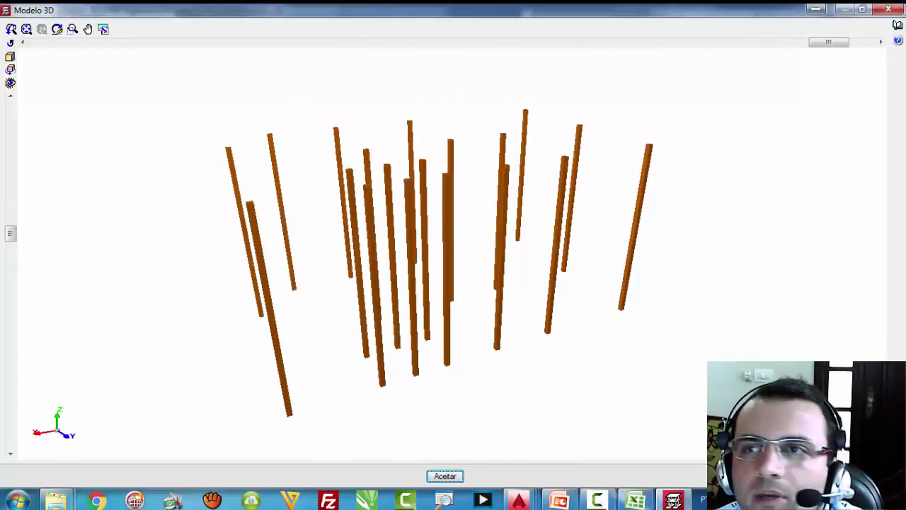
key("Return")
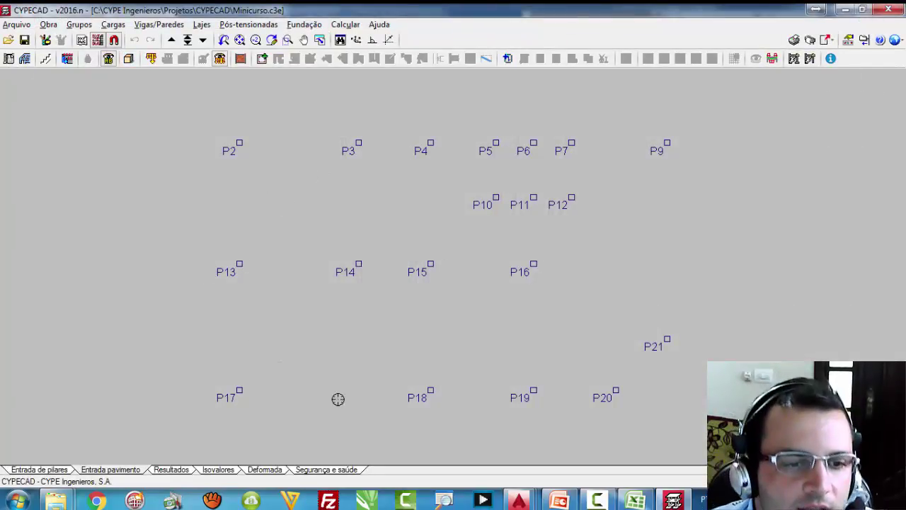
Step: Compare the column plan with the floor entry view and make the Terreo DWG mask visible there
left_click(54, 465)
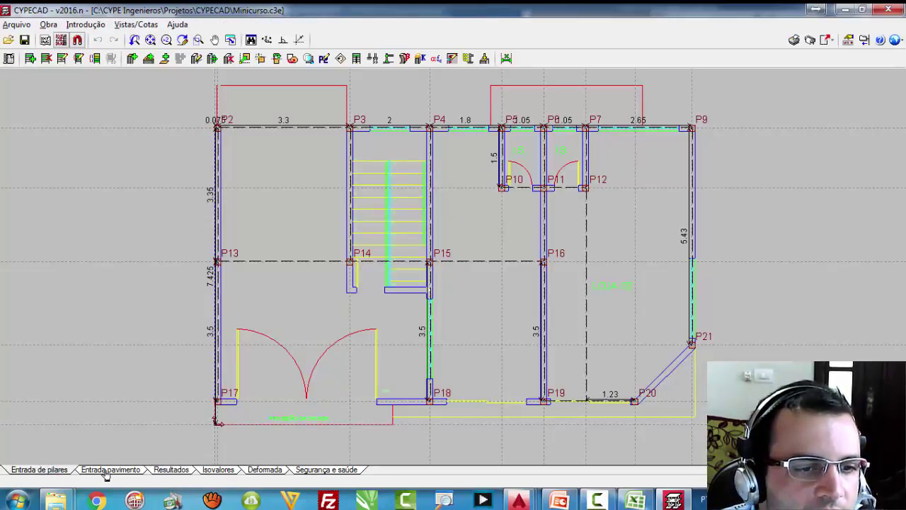
left_click(105, 471)
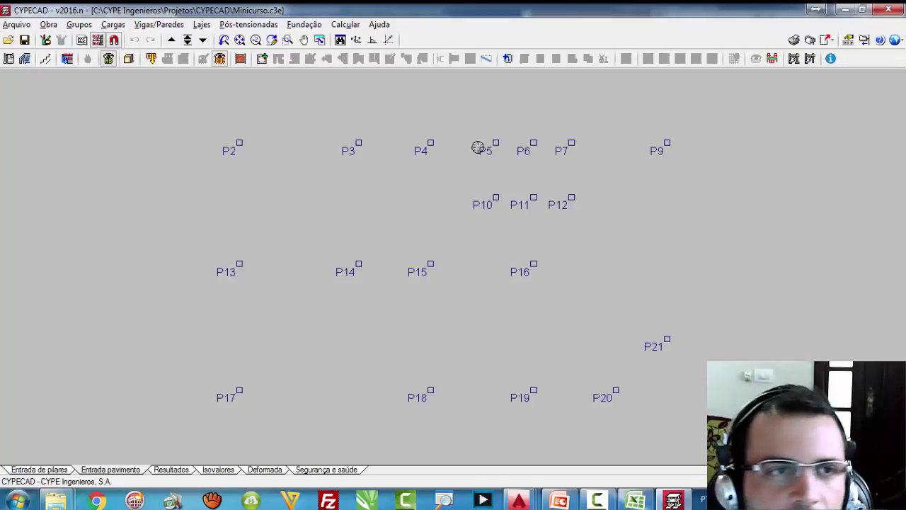
left_click(98, 39)
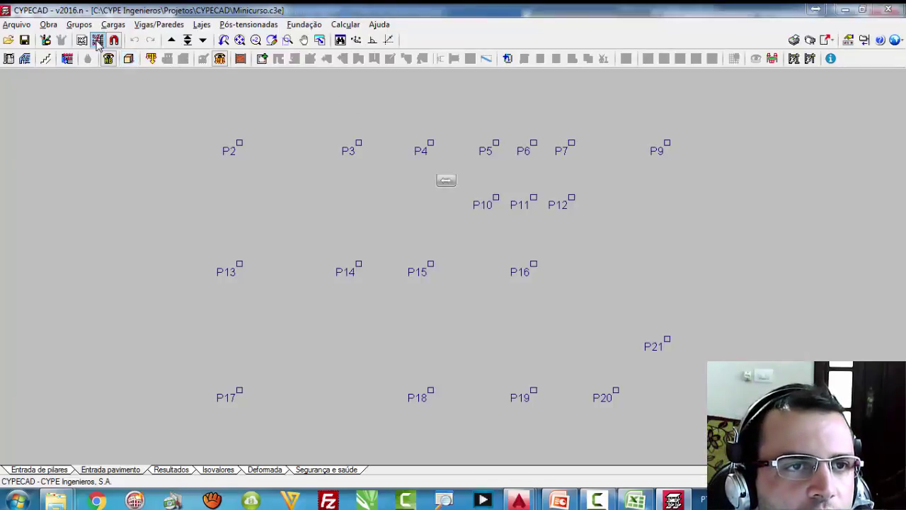
left_click(403, 234)
left_click(411, 305)
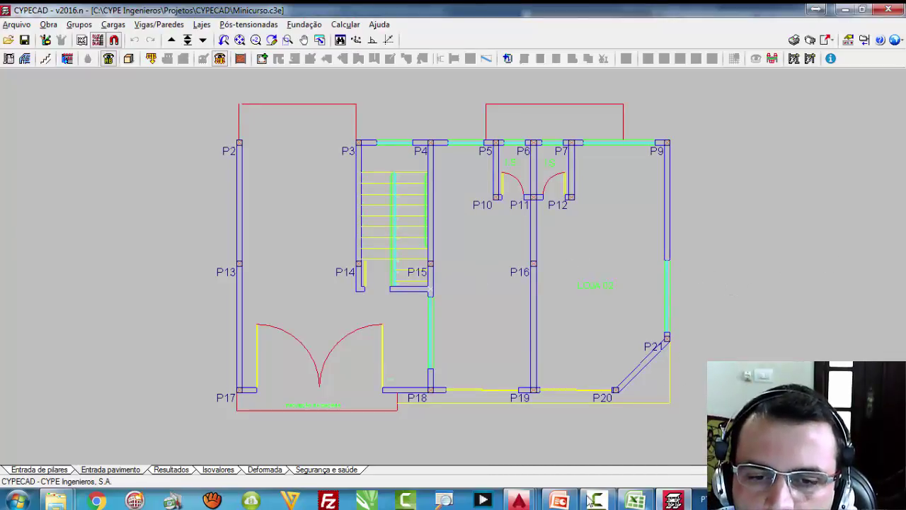
Step: Switch to Mascara Terreo.dwg in AutoCAD and measure the upper wall's thickness at the wall end beside a column marker
mouse_move(519, 501)
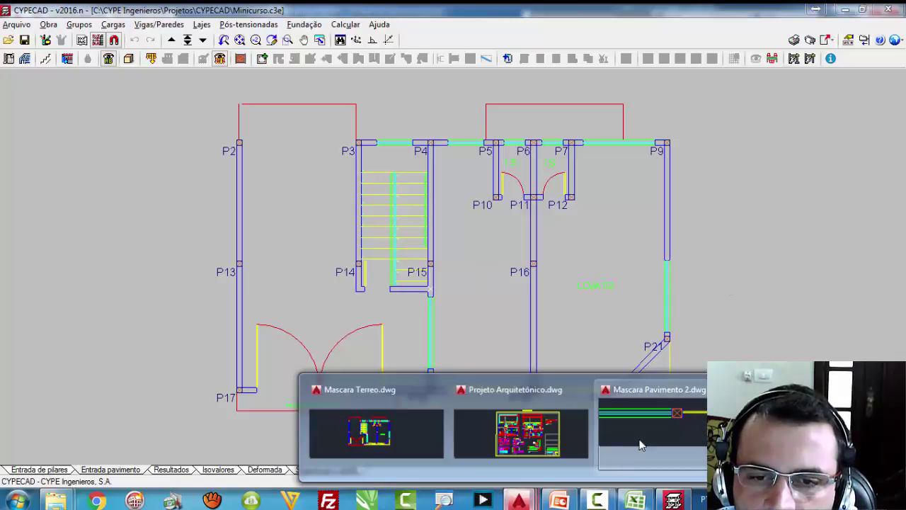
left_click(382, 419)
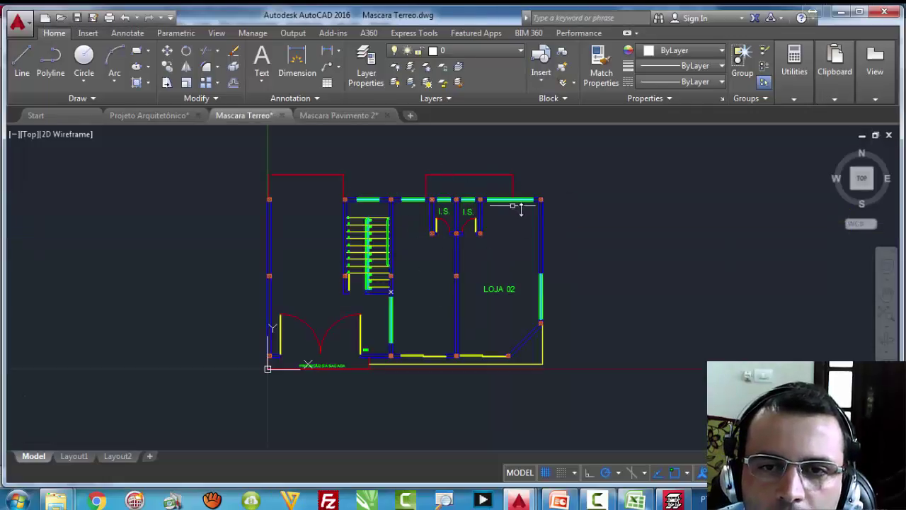
scroll(555, 219, "up", 2)
scroll(554, 218, "up", 4)
left_click(795, 99)
left_click(797, 122)
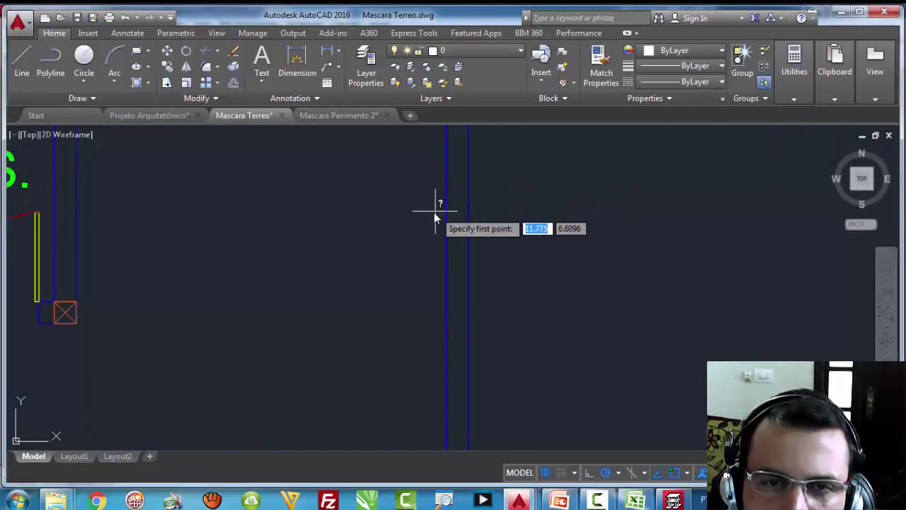
scroll(446, 215, "down", 4)
scroll(415, 200, "up", 1)
scroll(416, 196, "up", 5)
scroll(444, 259, "down", 4)
scroll(460, 324, "up", 3)
scroll(460, 324, "up", 3)
left_click(430, 265)
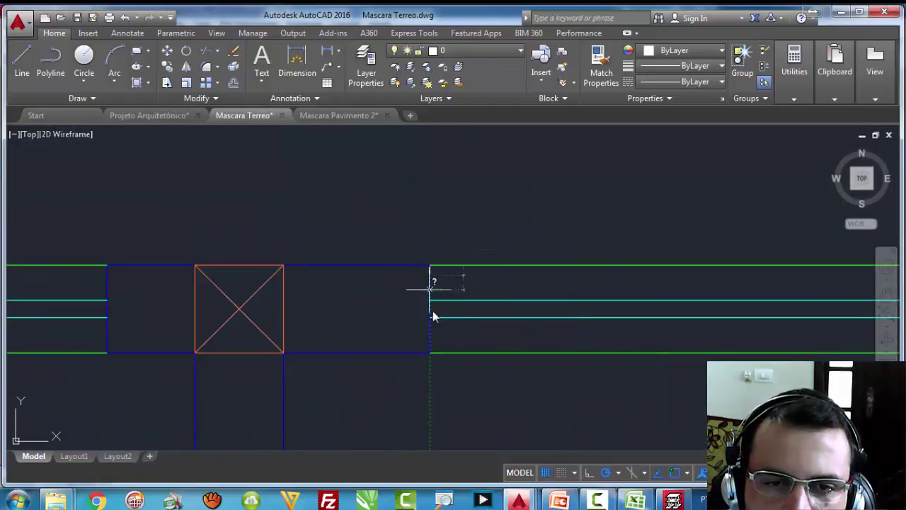
left_click(430, 352)
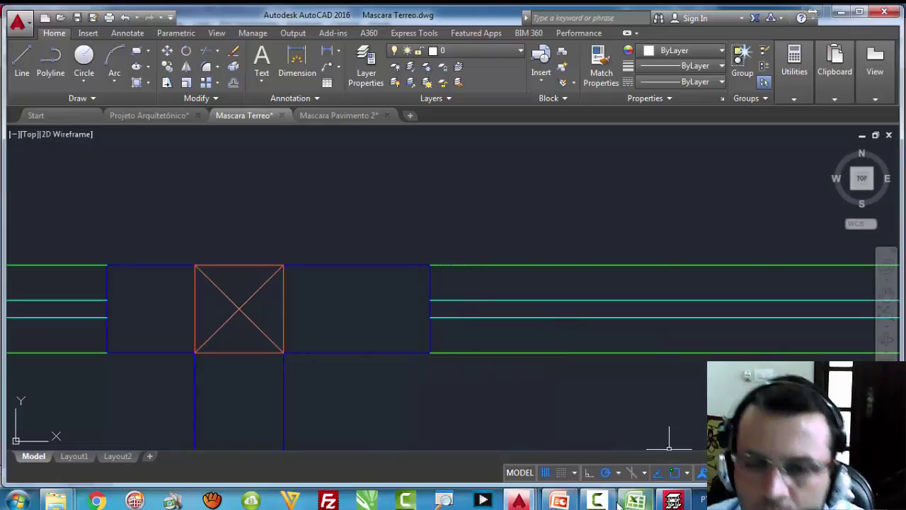
Step: Switch to CYPECAD and start entering a new beam of the dropped rectangular concrete family
left_click(672, 500)
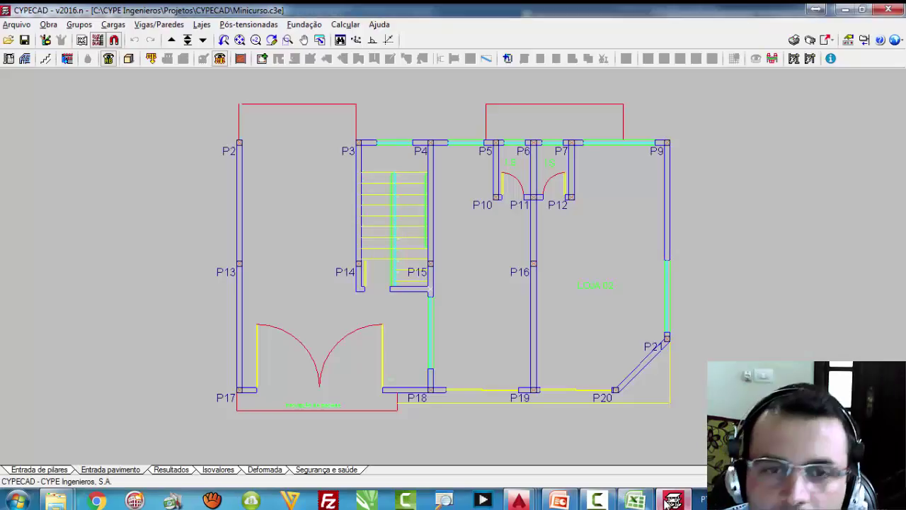
left_click(145, 29)
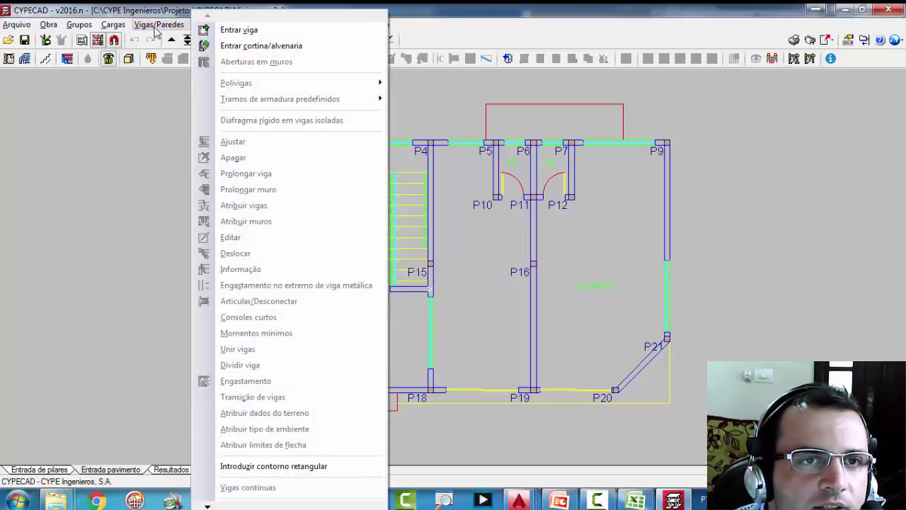
left_click(239, 30)
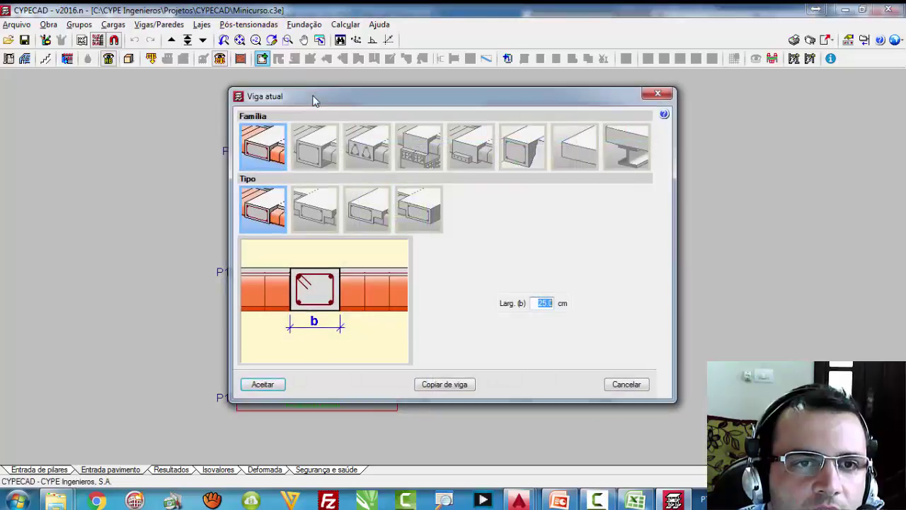
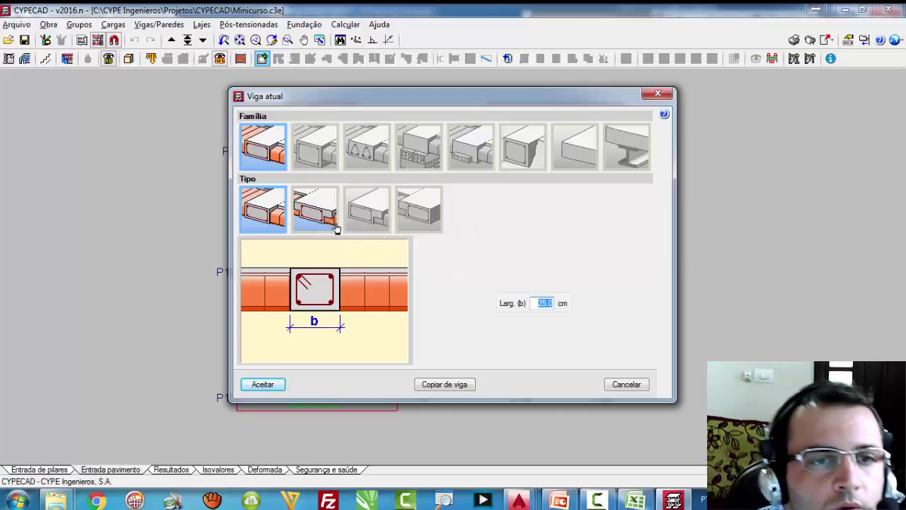
left_click(315, 147)
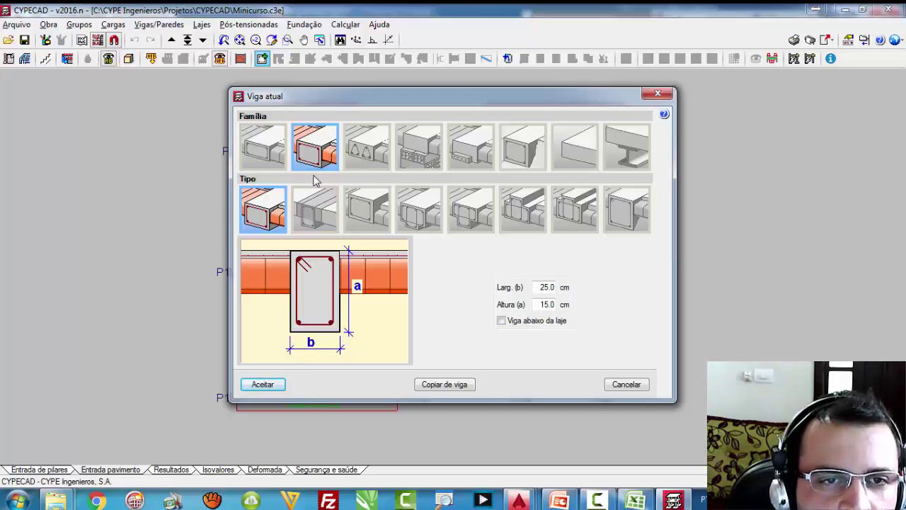
double_click(543, 287)
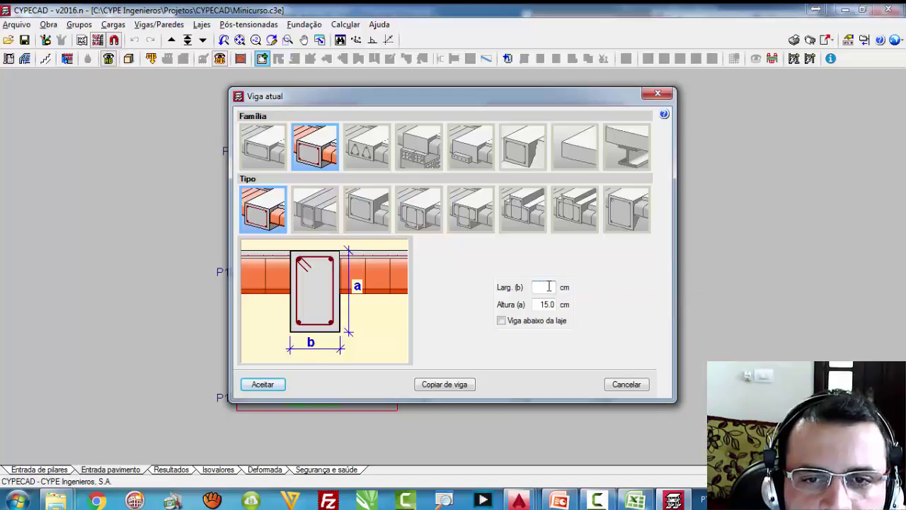
type("0.15")
left_click(544, 305)
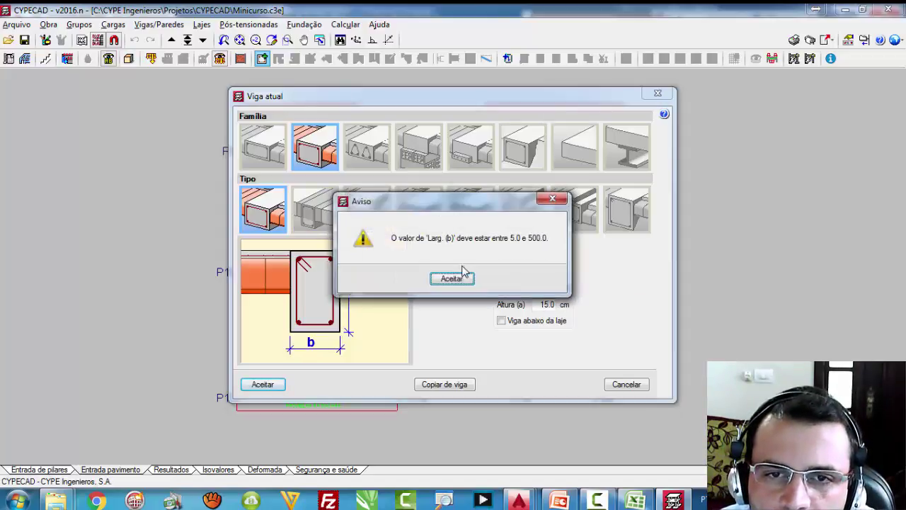
left_click(552, 198)
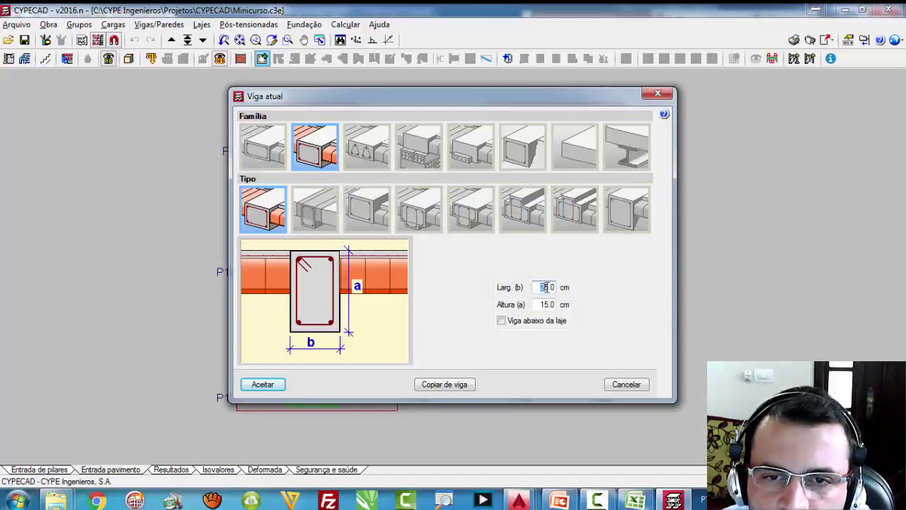
Step: Set the current beam's width to 15 cm and its height to 40 cm, and accept the section
type("15.0")
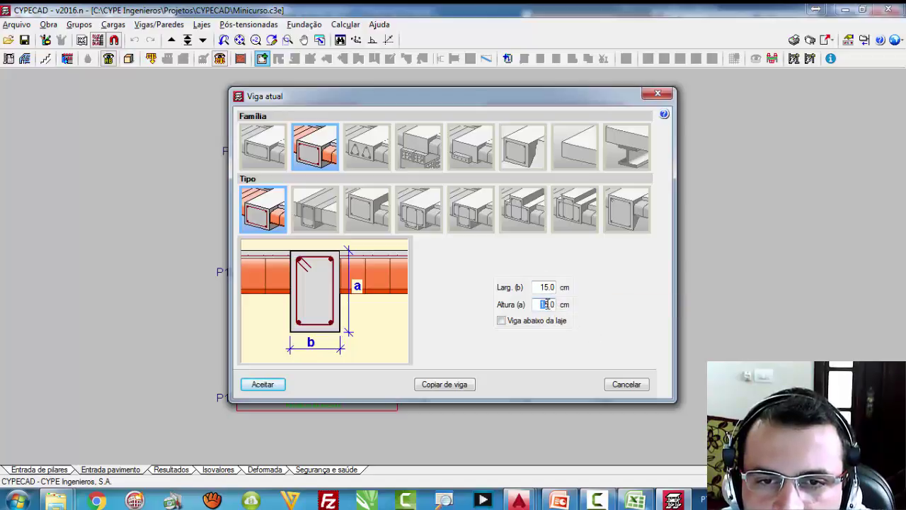
type("40")
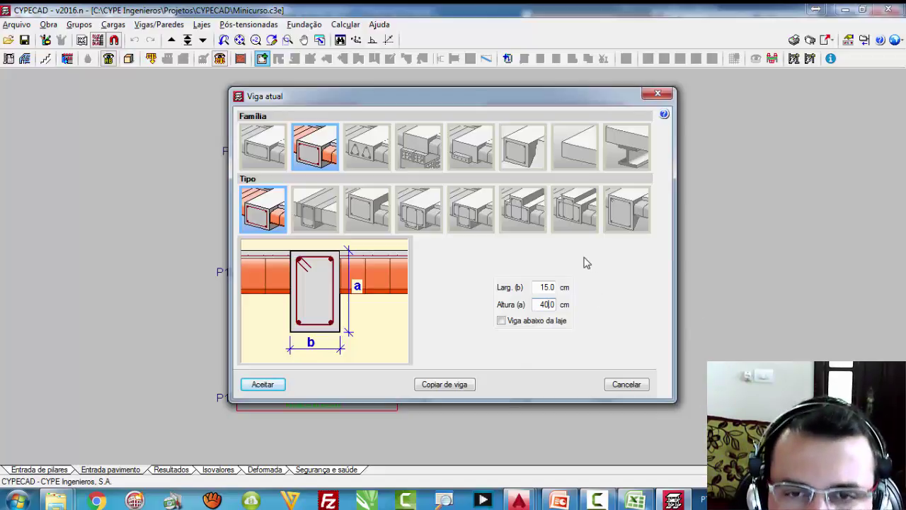
left_click(552, 305)
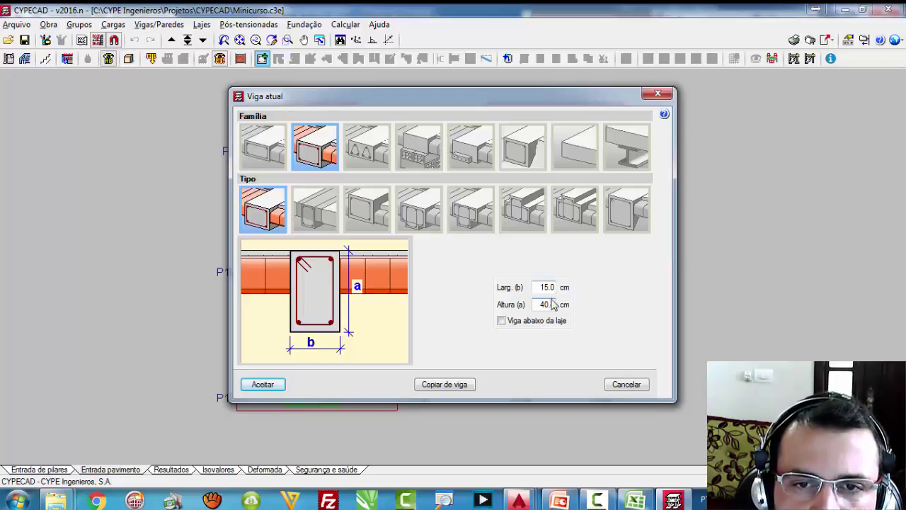
left_click(262, 384)
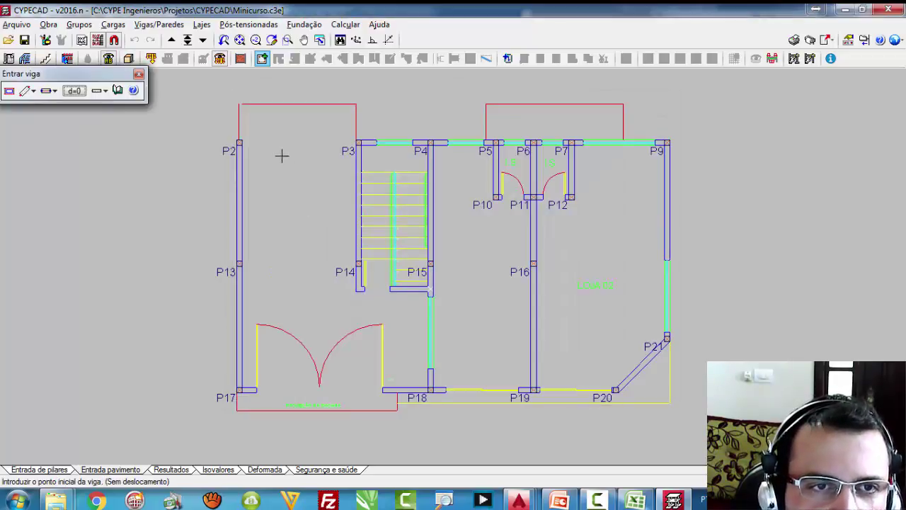
Step: Disable the Extensão snap and switch on orthogonal mode for entering the beams
left_click(114, 41)
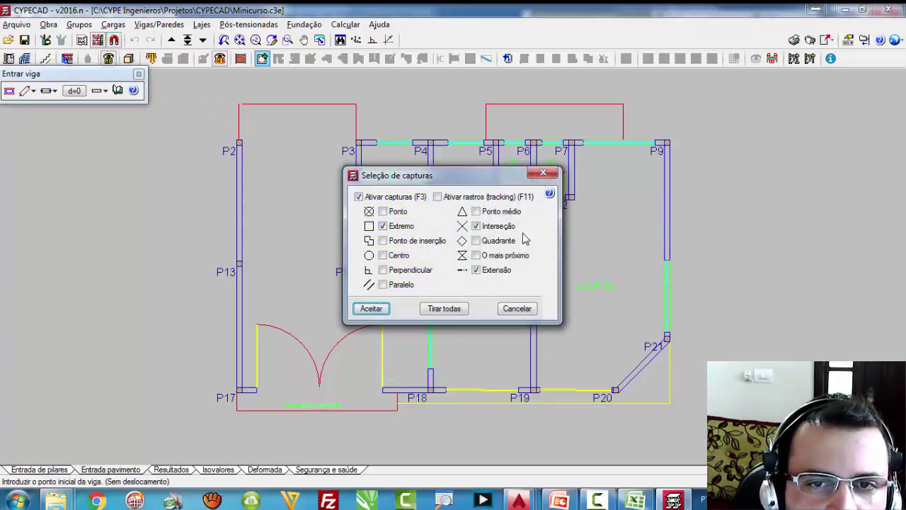
left_click(476, 271)
left_click(358, 309)
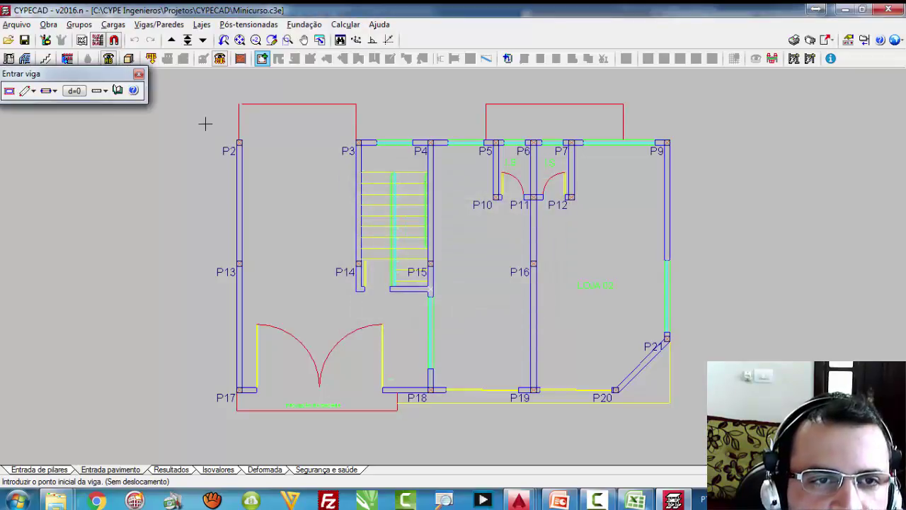
scroll(205, 127, "up", 1)
scroll(251, 130, "up", 2)
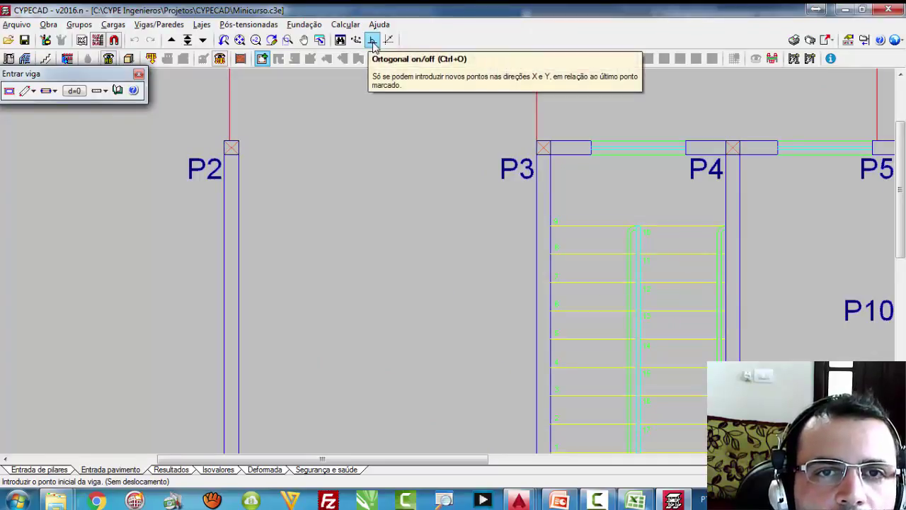
left_click(372, 41)
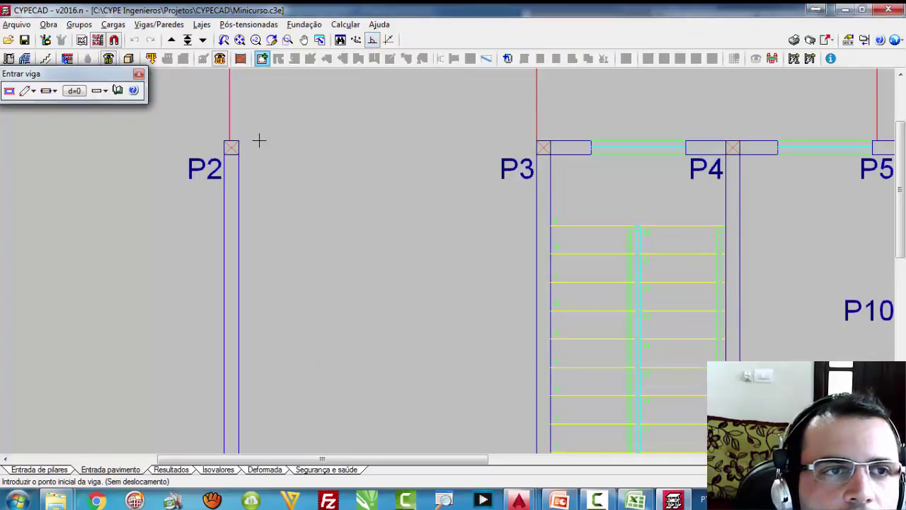
Step: Enter a 15/40 beam from the centre of column P2 through P13 to the centre of column P17
left_click(231, 147)
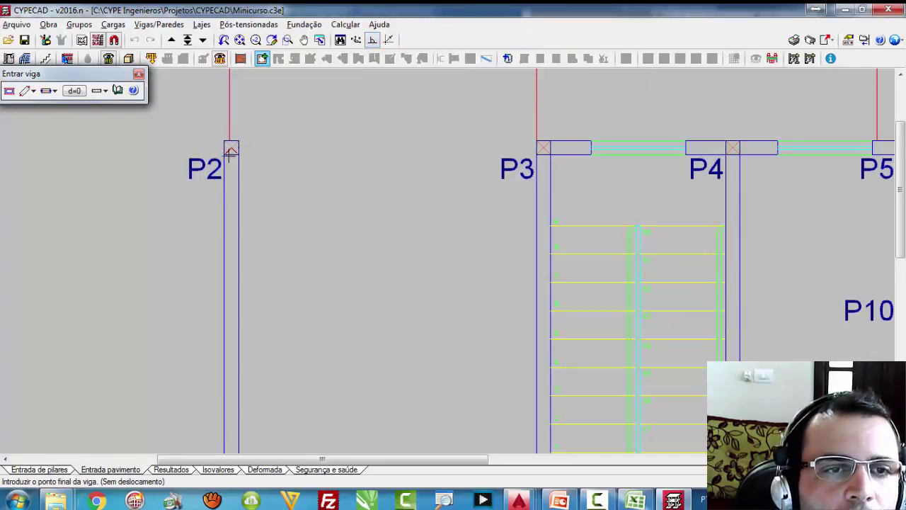
scroll(206, 234, "down", 5)
scroll(216, 362, "down", 2)
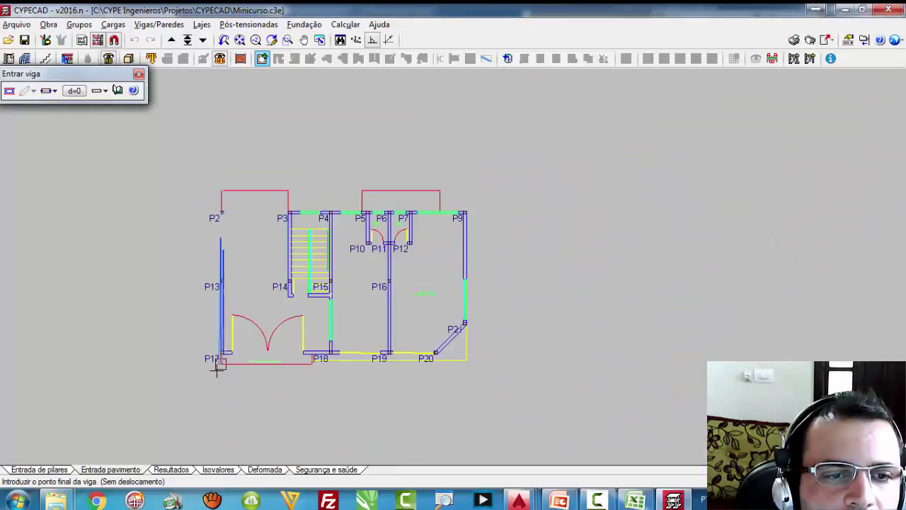
scroll(216, 354, "up", 3)
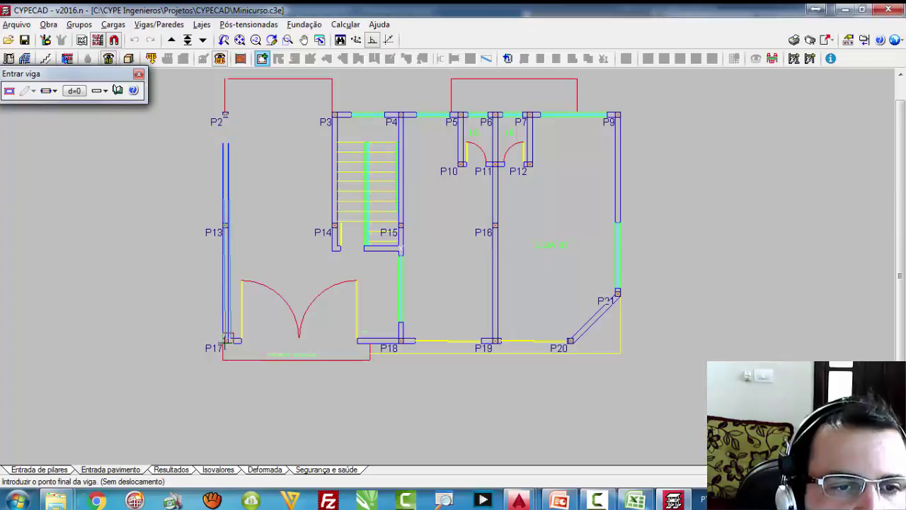
scroll(228, 347, "up", 5)
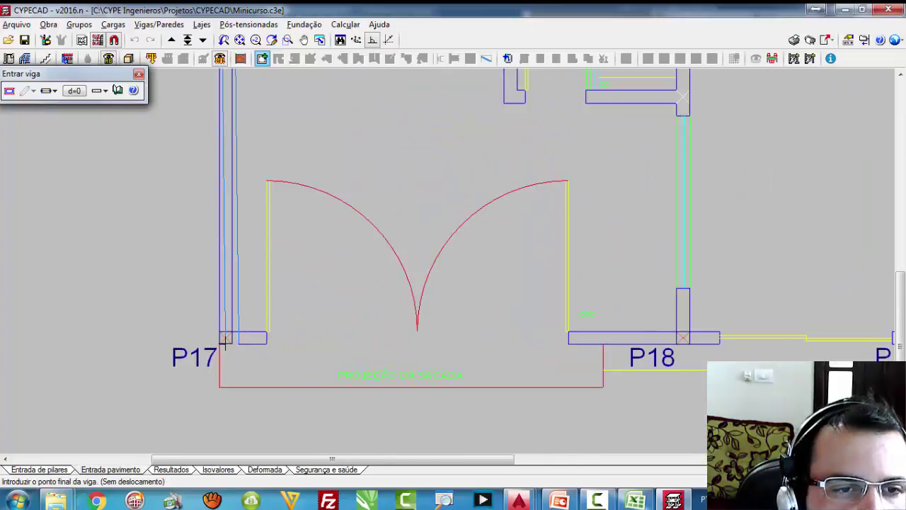
left_click(226, 339)
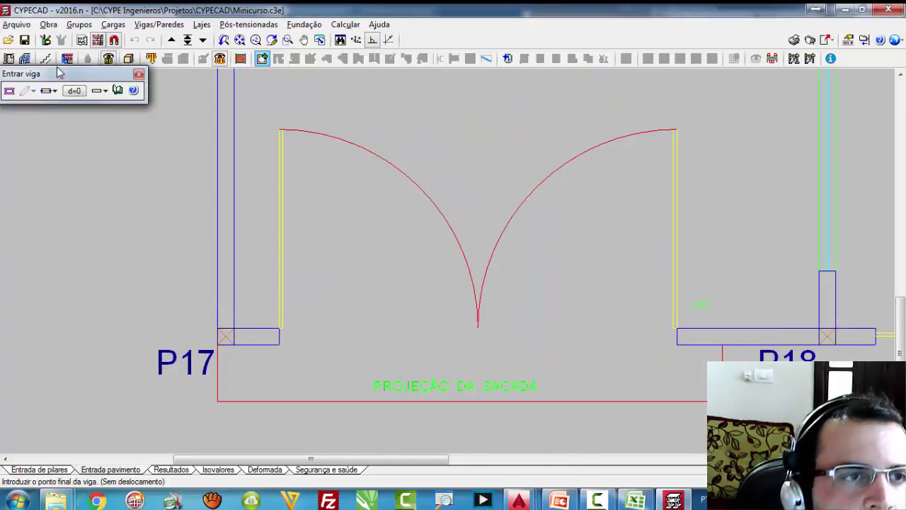
right_click(226, 339)
Step: Enter a 15/40 beam from the centre of column P17 along the lower wall to column P20
scroll(223, 341, "down", 5)
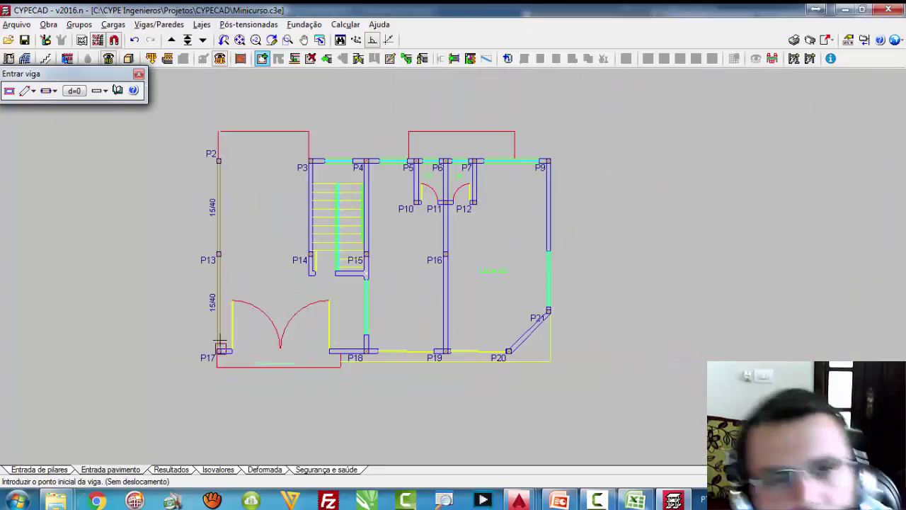
scroll(220, 342, "up", 2)
scroll(222, 360, "up", 5)
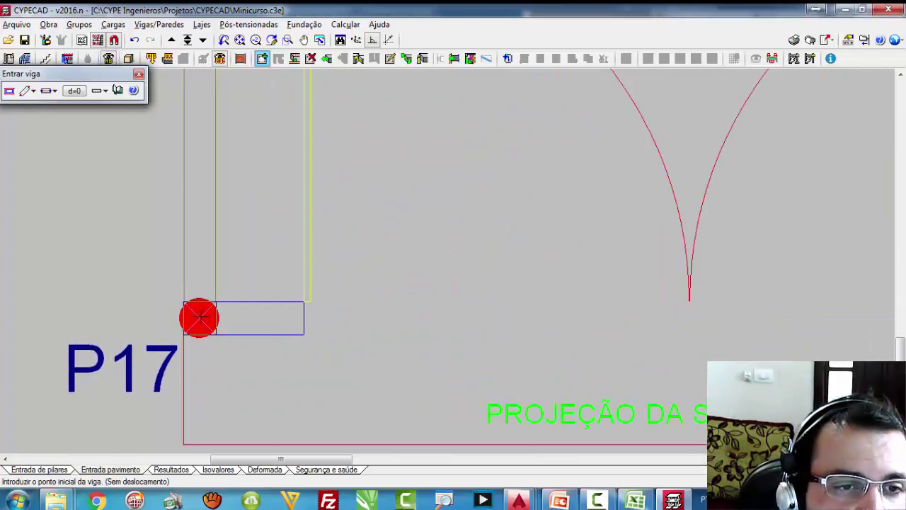
left_click(199, 318)
scroll(189, 326, "down", 6)
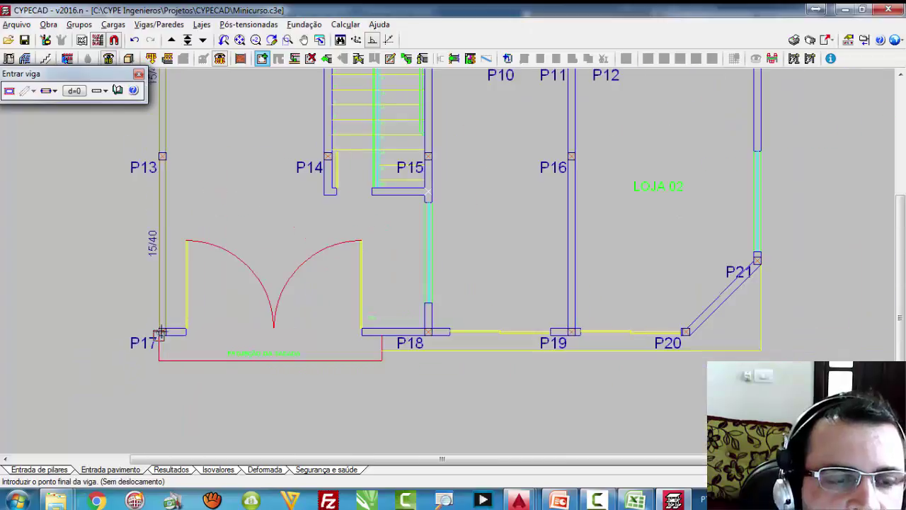
scroll(467, 330, "up", 5)
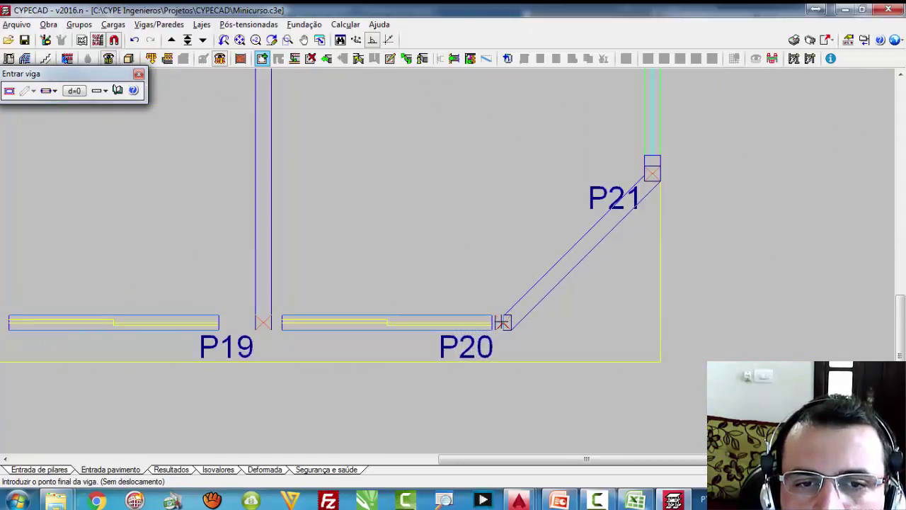
left_click(502, 322)
Step: Try a diagonal 15/40 beam between the centres of columns P20 and P21, and undo it while keeping the lower wall's beam
left_click(503, 322)
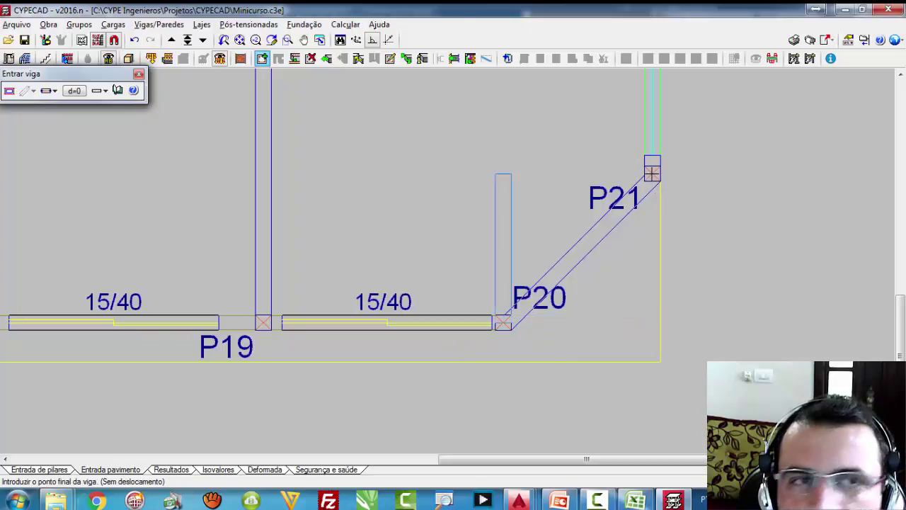
left_click(651, 172)
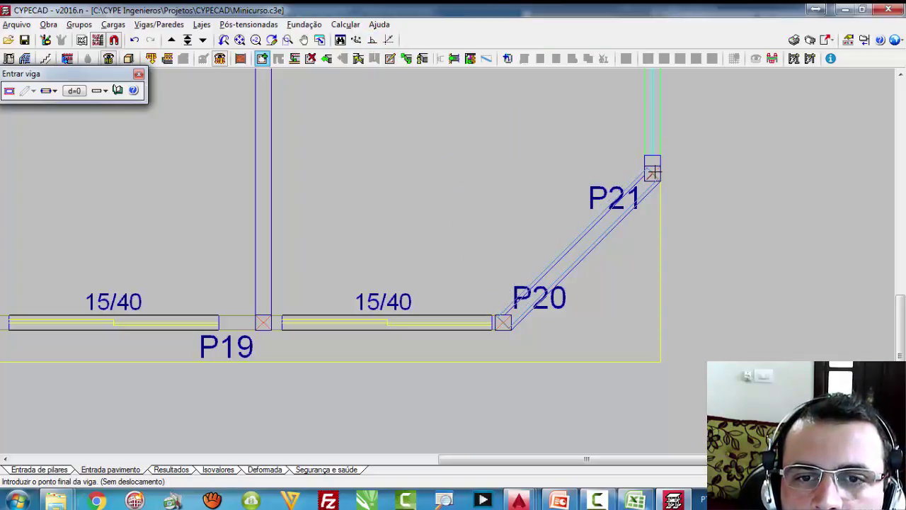
left_click(651, 172)
scroll(524, 281, "up", 1)
scroll(531, 285, "down", 1)
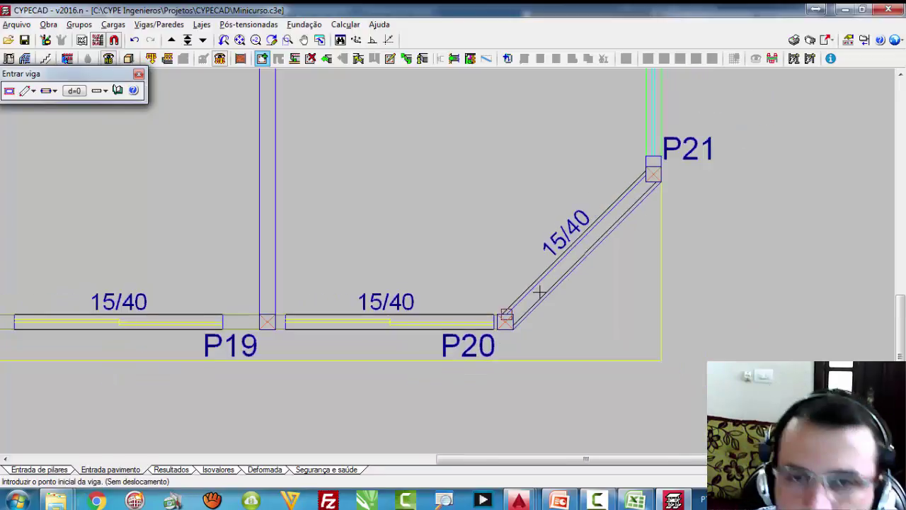
right_click(539, 291)
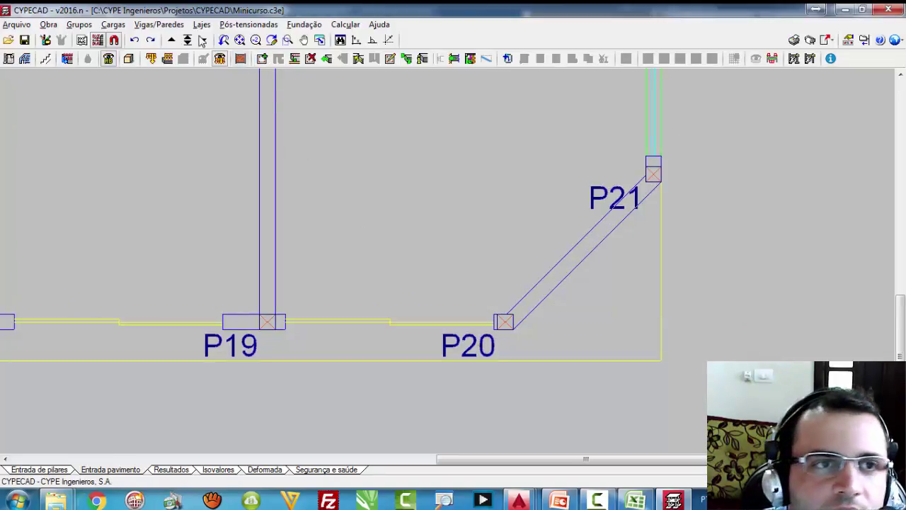
left_click(148, 41)
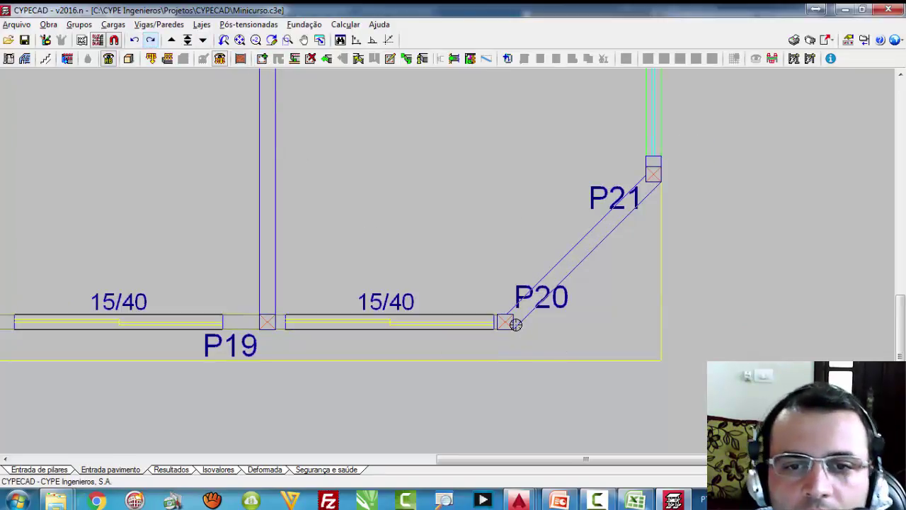
Step: Enter the diagonal 15/40 beam from the outer corner of column P20 to that of P21, aligned so it covers the drawn wall
left_click(262, 59)
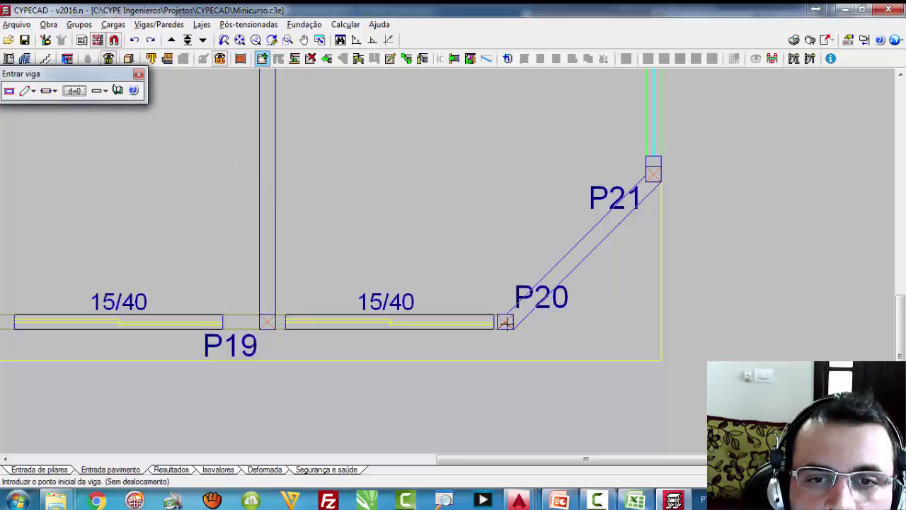
left_click(513, 329)
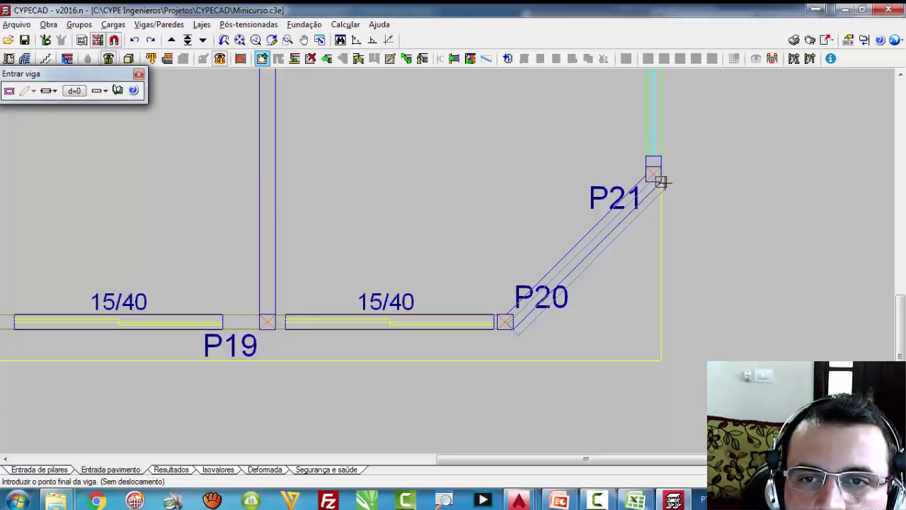
left_click(54, 91)
left_click(83, 107)
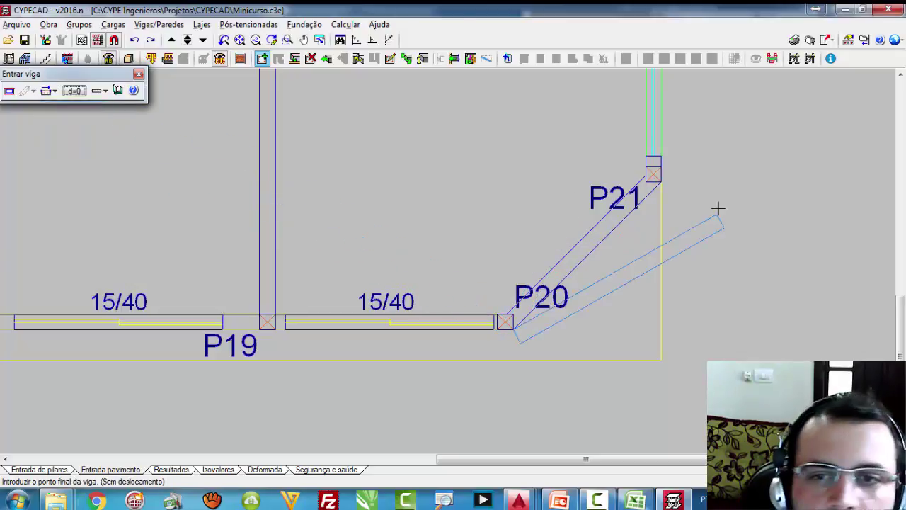
left_click(660, 181)
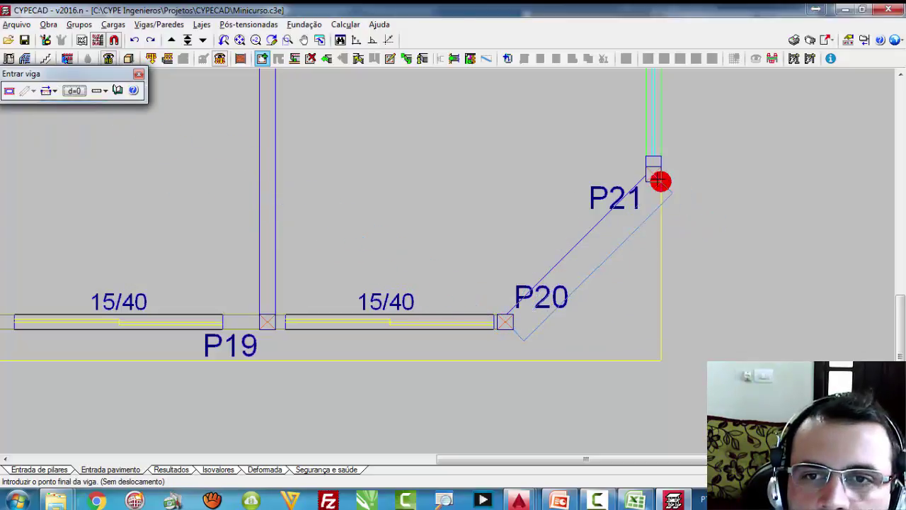
left_click(58, 92)
left_click(78, 135)
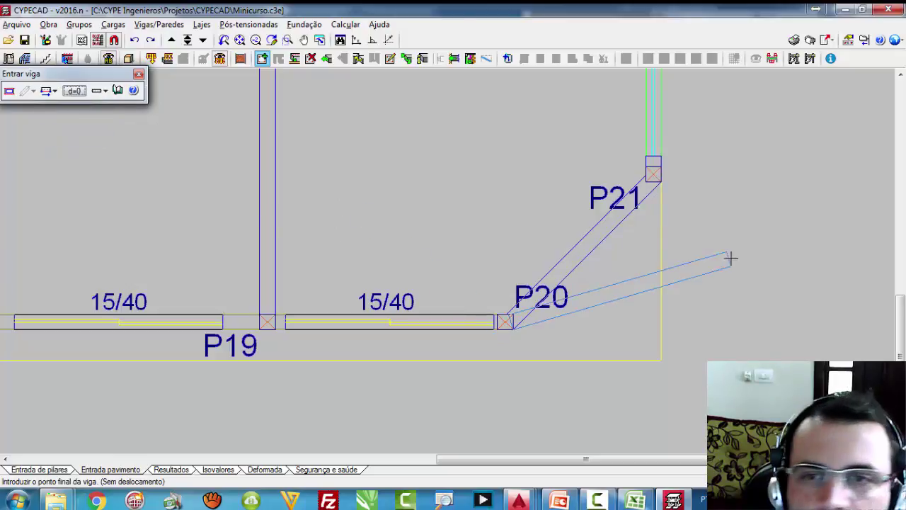
left_click(660, 181)
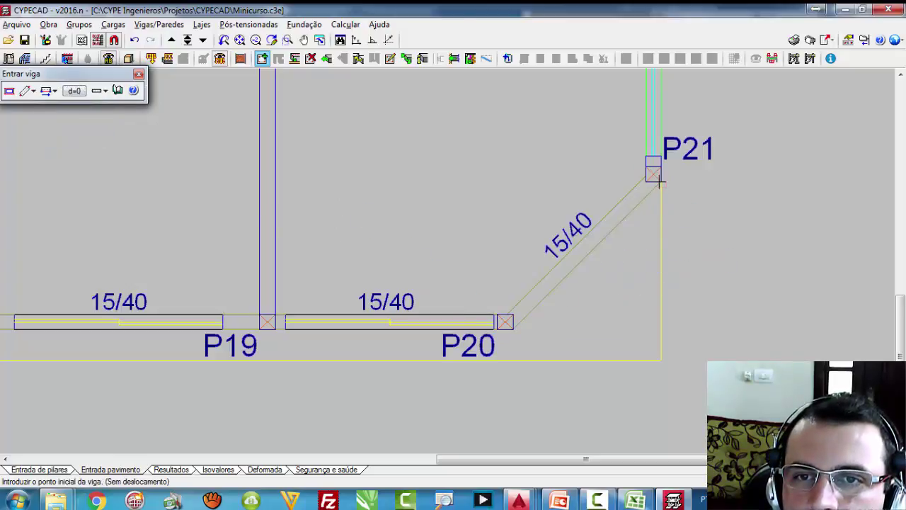
Step: Restore centred beam alignment and enter a 15/40 beam from the centre of column P9 to column P21
scroll(505, 368, "down", 5)
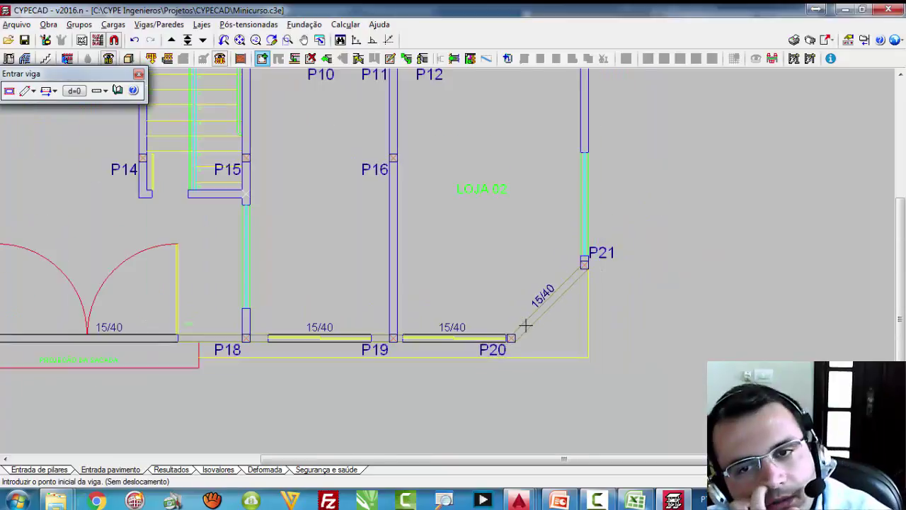
left_click(50, 90)
left_click(60, 137)
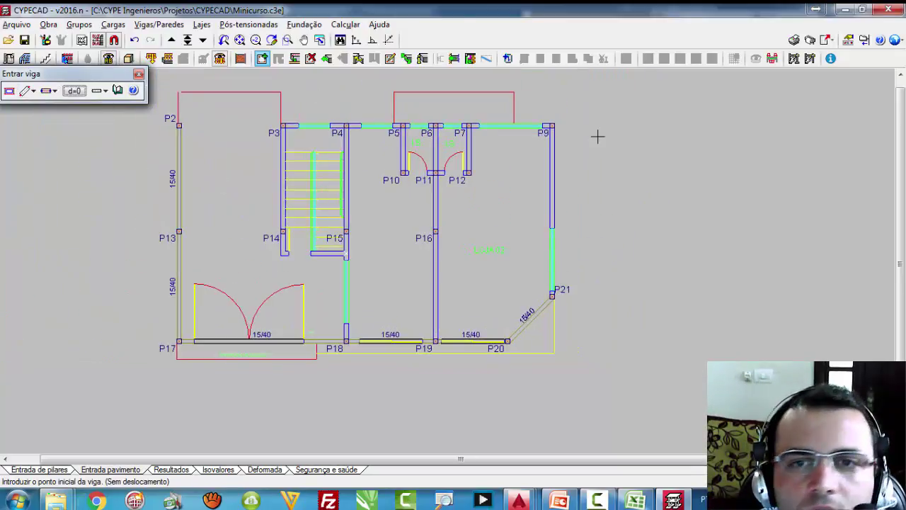
scroll(556, 119, "up", 3)
scroll(549, 122, "up", 2)
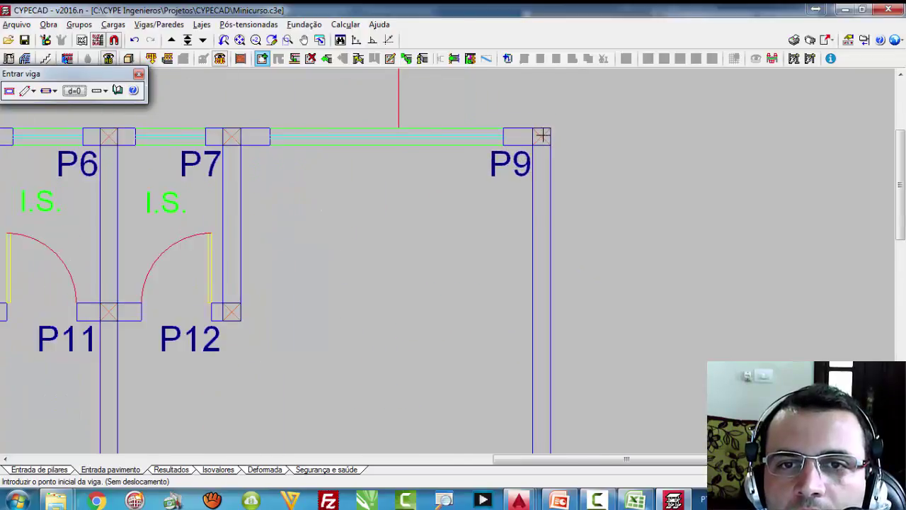
left_click(540, 136)
scroll(540, 138, "down", 4)
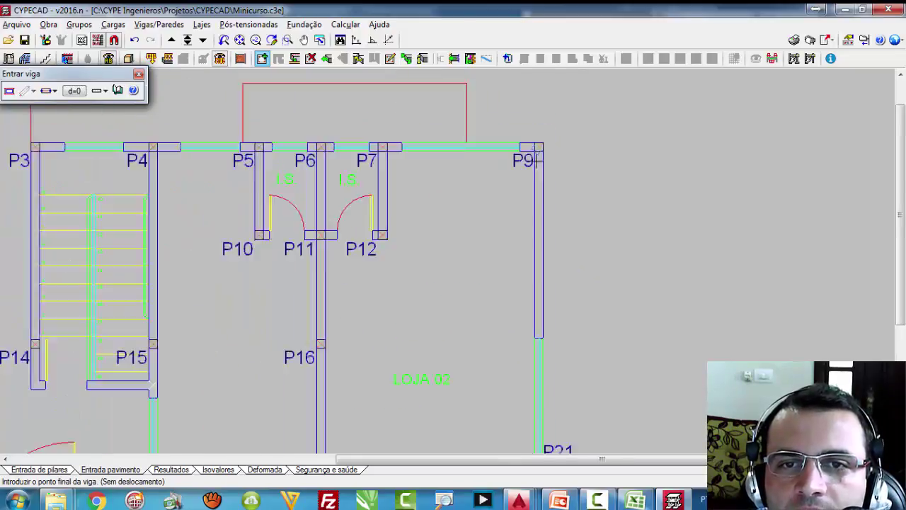
scroll(549, 280, "up", 3)
scroll(550, 283, "up", 4)
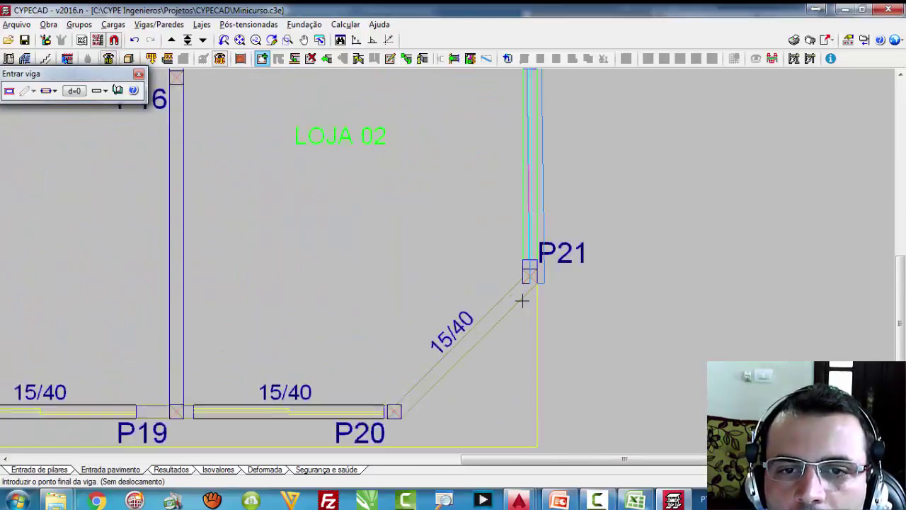
left_click(535, 261)
Step: Enter a 15/40 beam along the upper wall from the centre of column P2 to the centre of column P9
scroll(537, 264, "down", 4)
scroll(610, 136, "up", 1)
scroll(205, 189, "up", 4)
scroll(202, 192, "up", 1)
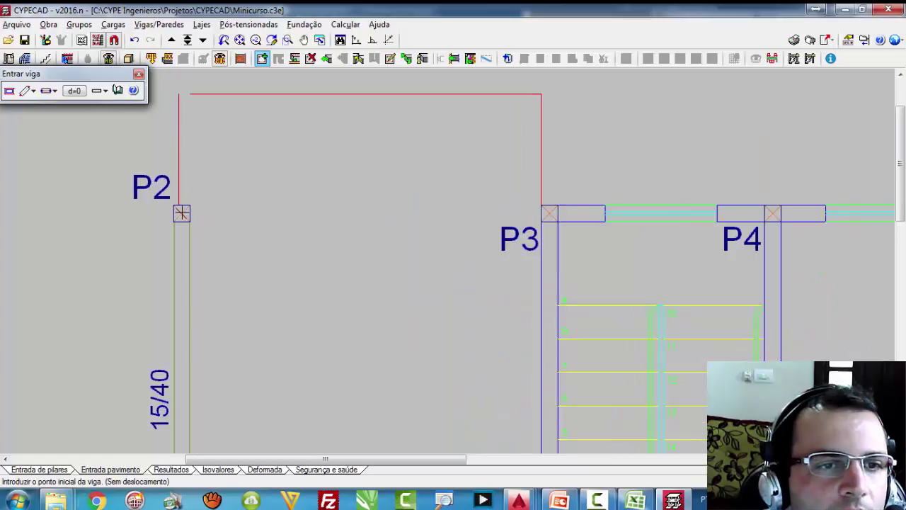
left_click(181, 213)
scroll(166, 234, "down", 5)
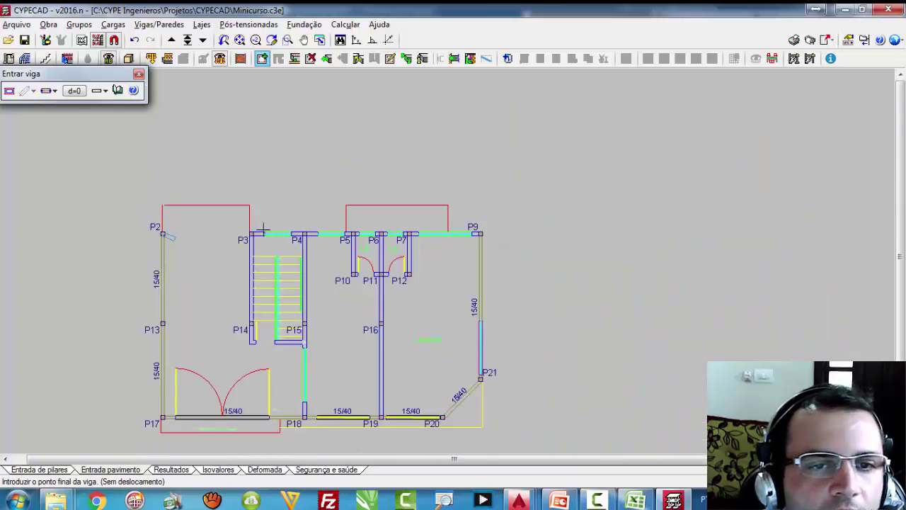
scroll(467, 238, "up", 5)
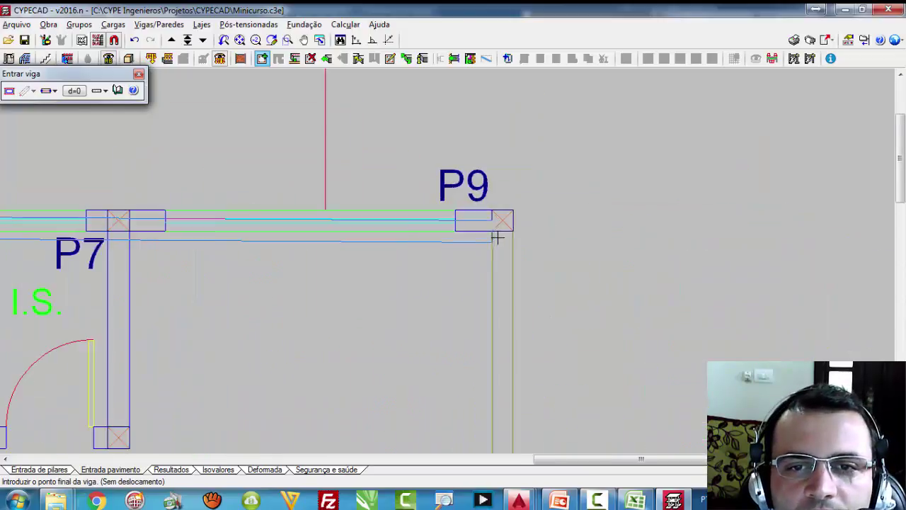
left_click(501, 219)
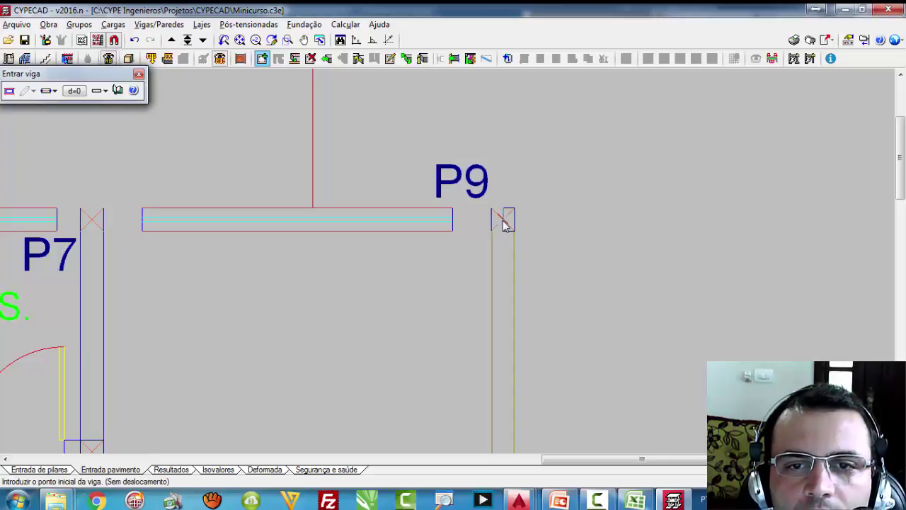
Step: Enter 15/40 beams from column P7 to P12 and from P12 through P11 to P10 around the I.S. rooms
scroll(593, 240, "down", 5)
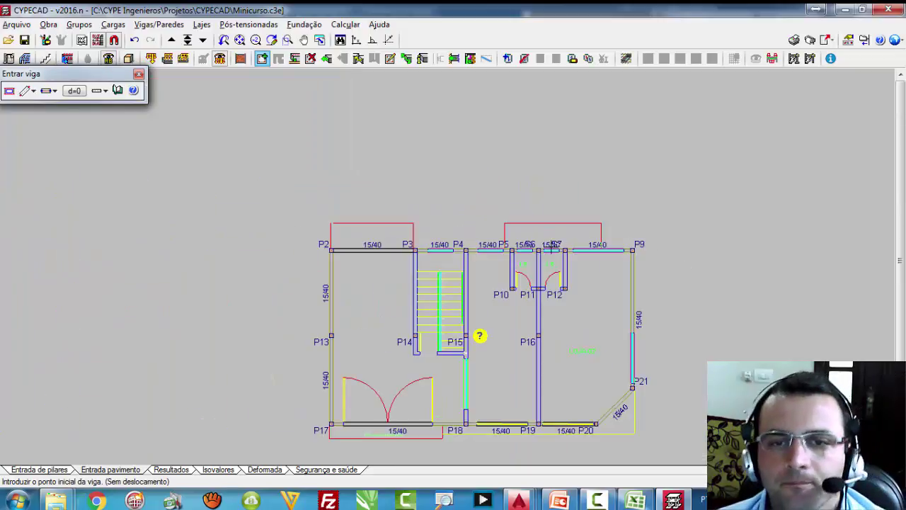
scroll(564, 254, "up", 4)
scroll(564, 253, "up", 2)
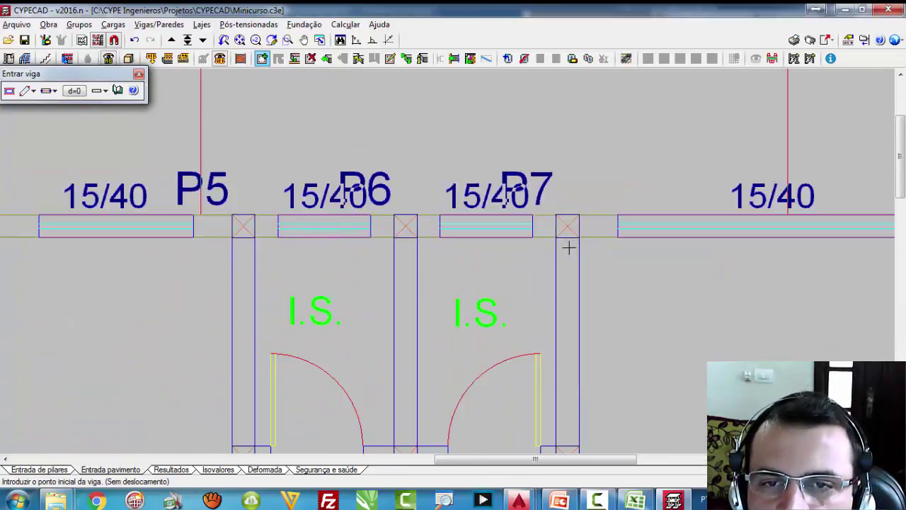
left_click(567, 250)
scroll(567, 249, "down", 3)
scroll(567, 320, "up", 5)
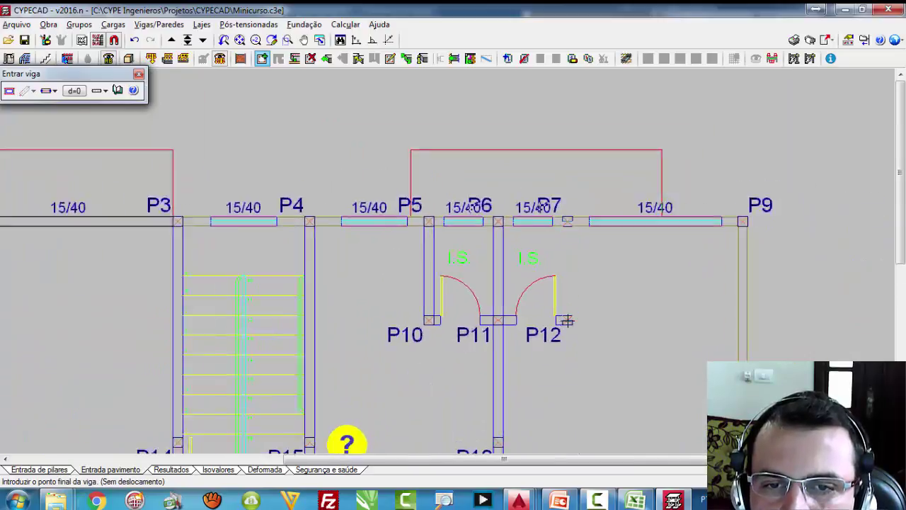
left_click(568, 320)
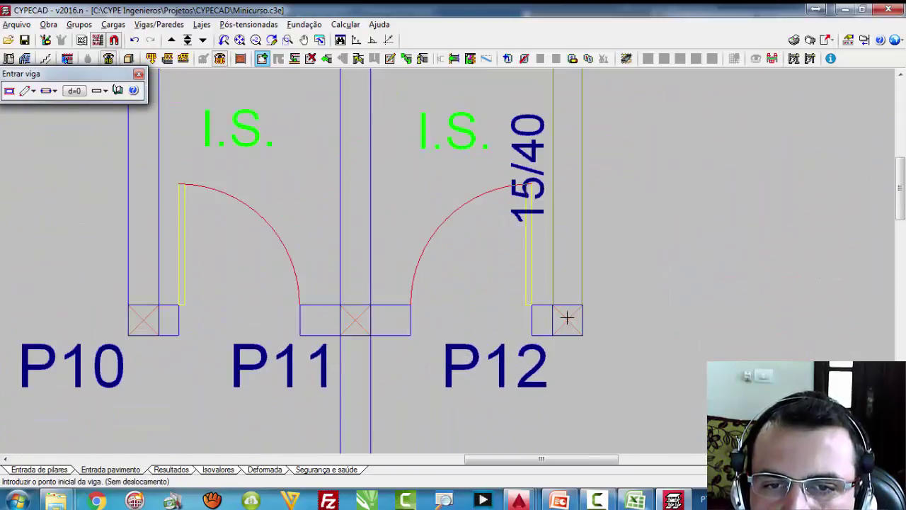
left_click(567, 320)
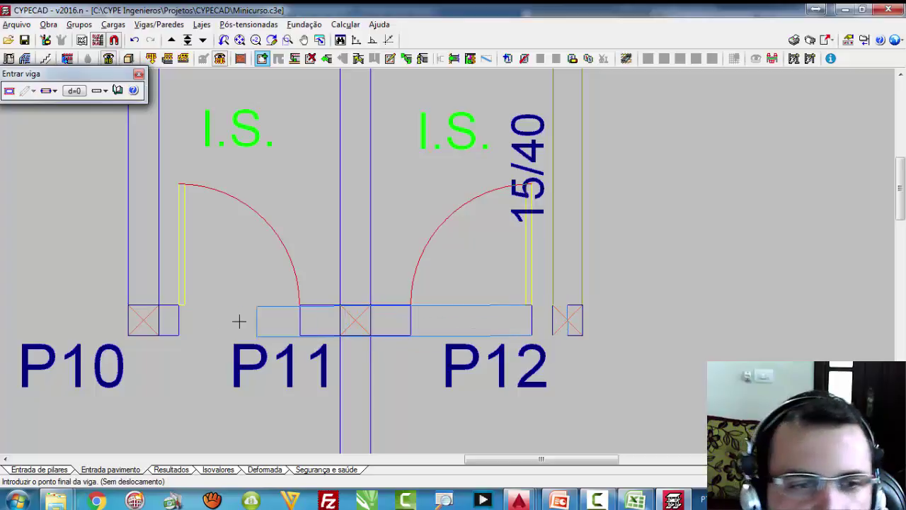
left_click(139, 319)
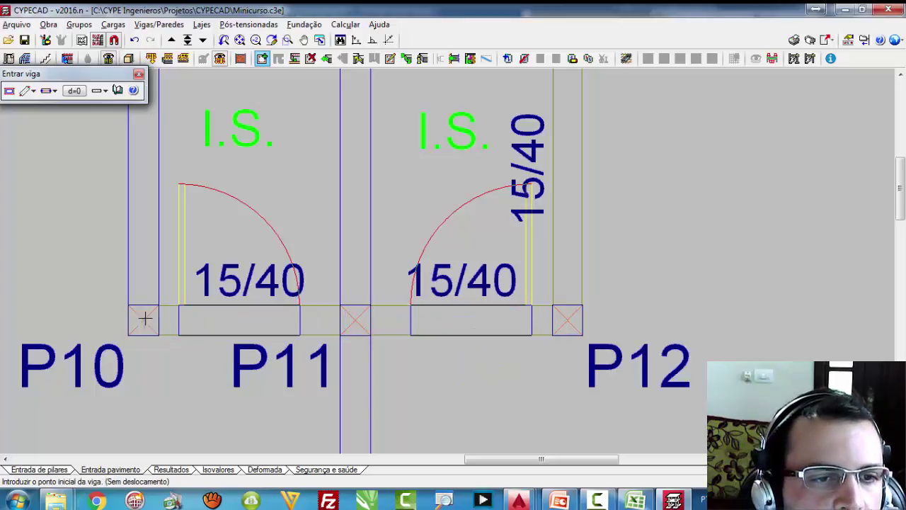
Step: Enter 15/40 beams from column P5 to P10 and from column P6 to P11
scroll(368, 331, "down", 2)
scroll(373, 325, "down", 1)
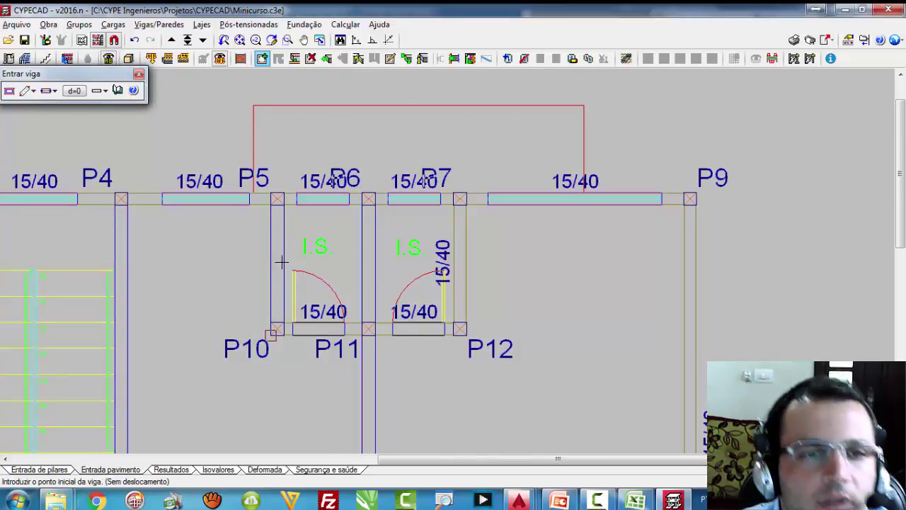
left_click(277, 198)
scroll(277, 312, "up", 2)
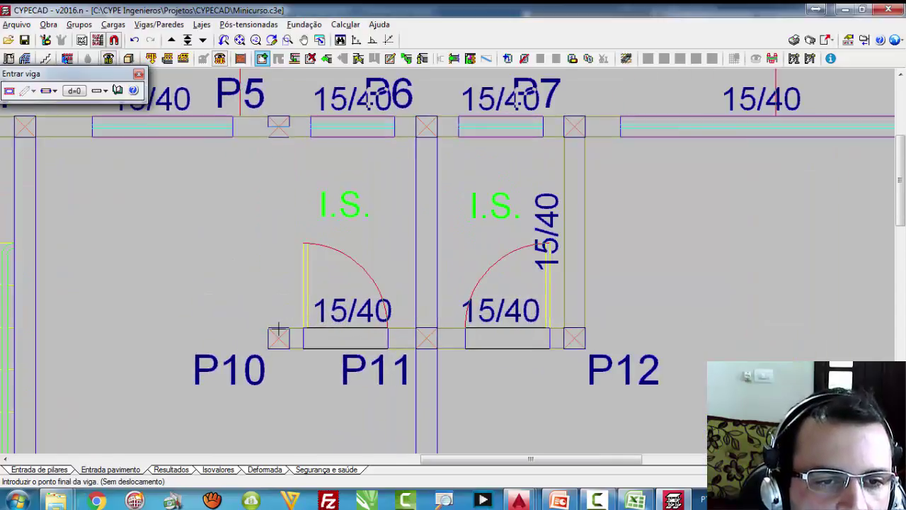
left_click(279, 341)
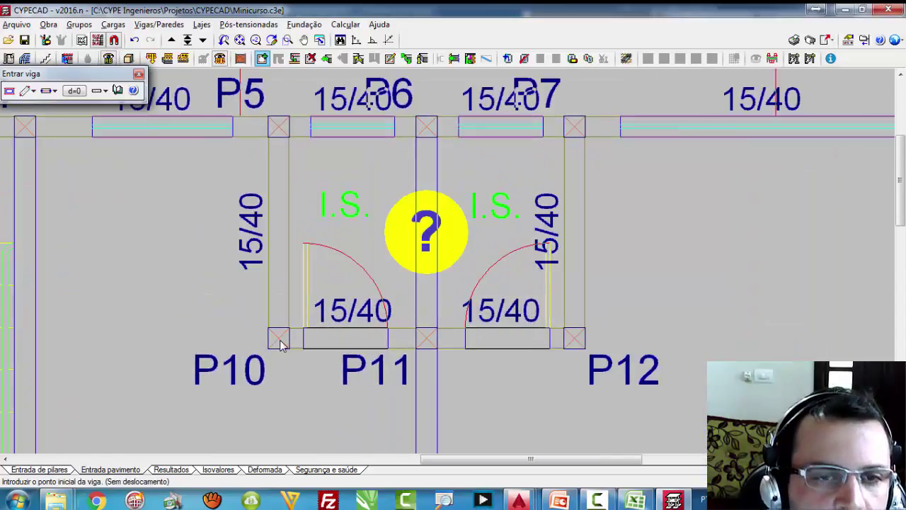
left_click(426, 126)
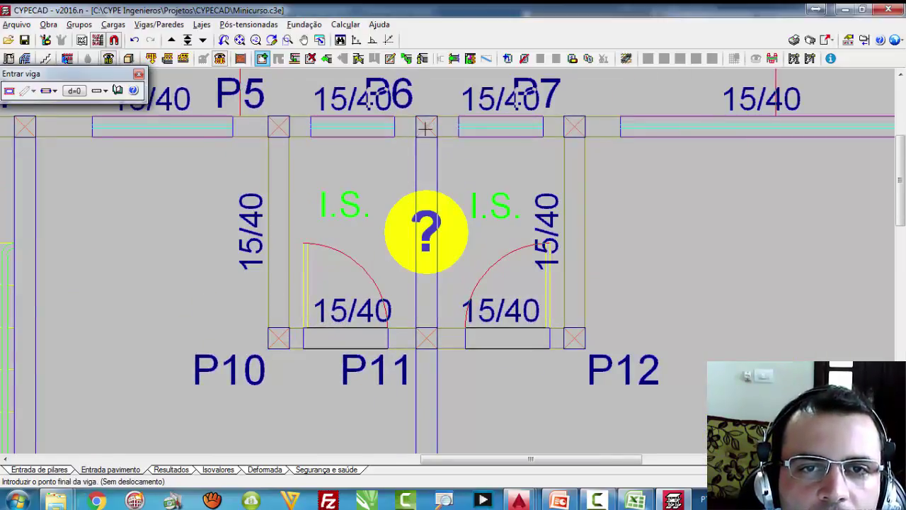
left_click(426, 340)
Step: Enter a 15/40 beam from the centre of column P11 through P16 to the centre of column P19
scroll(752, 291, "down", 1)
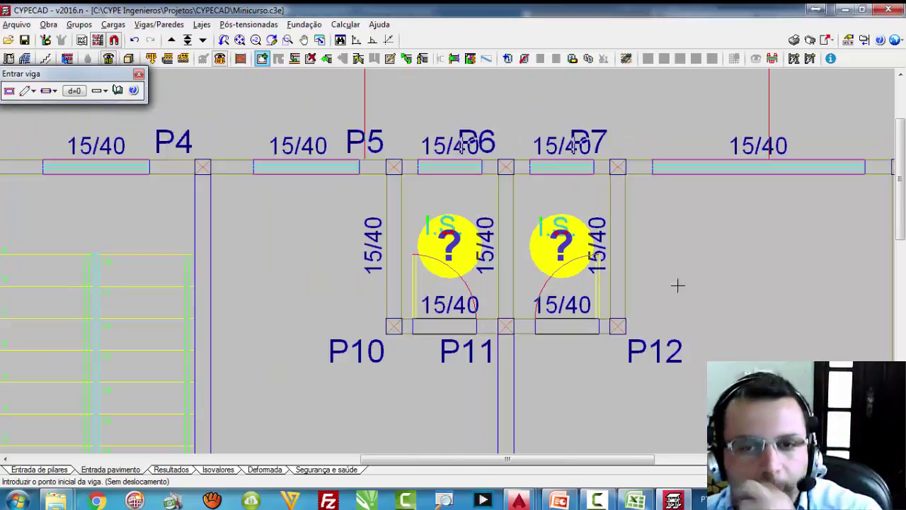
scroll(610, 351, "down", 1)
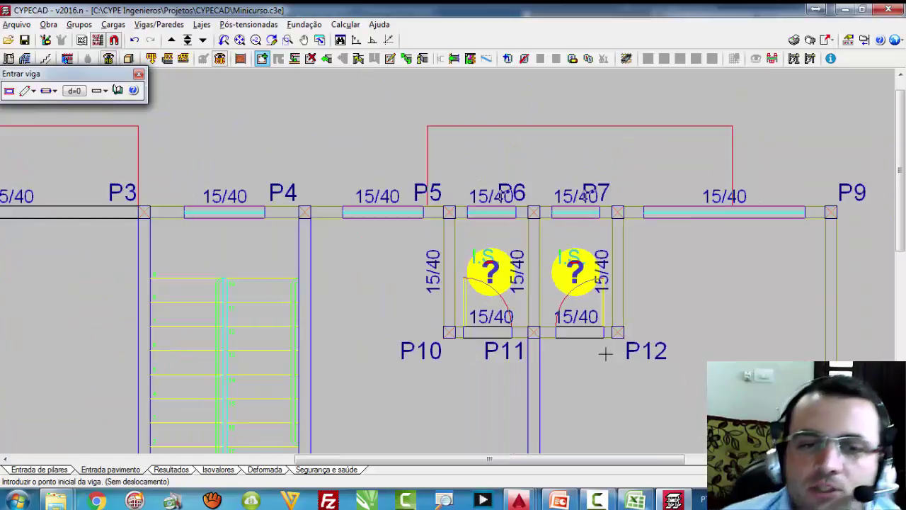
scroll(605, 353, "down", 1)
scroll(503, 300, "down", 1)
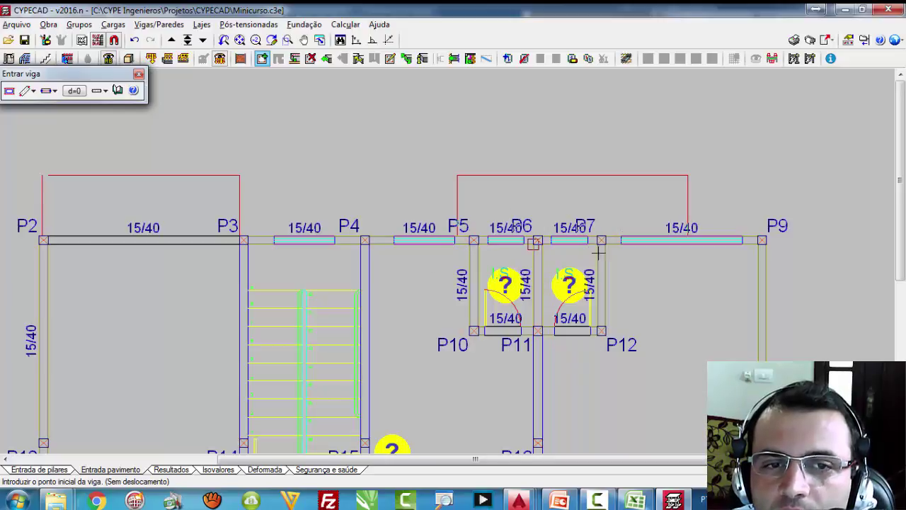
scroll(532, 267, "down", 3)
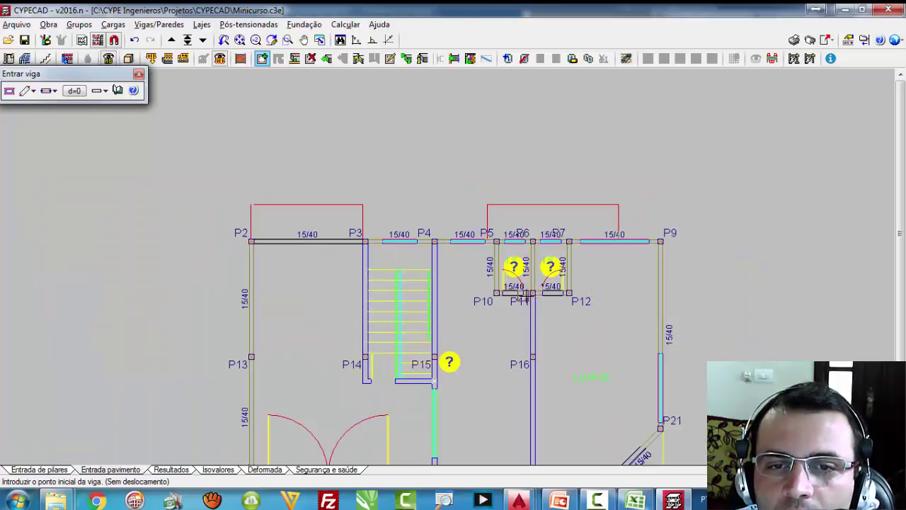
scroll(532, 293, "up", 4)
left_click(549, 286)
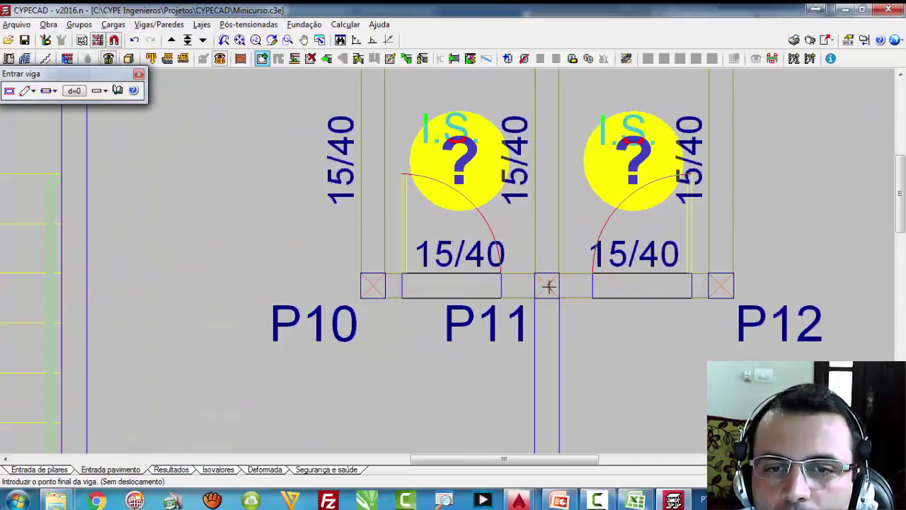
scroll(548, 286, "down", 4)
scroll(551, 358, "up", 2)
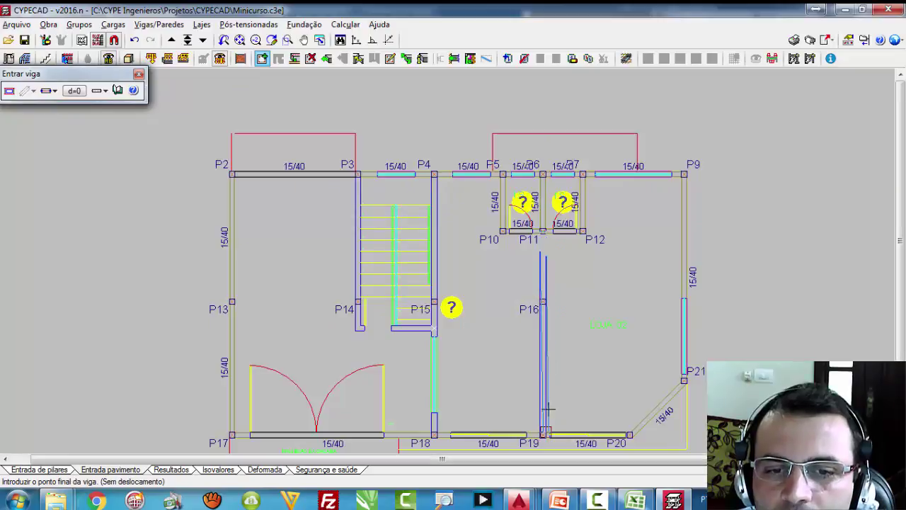
scroll(543, 431, "up", 6)
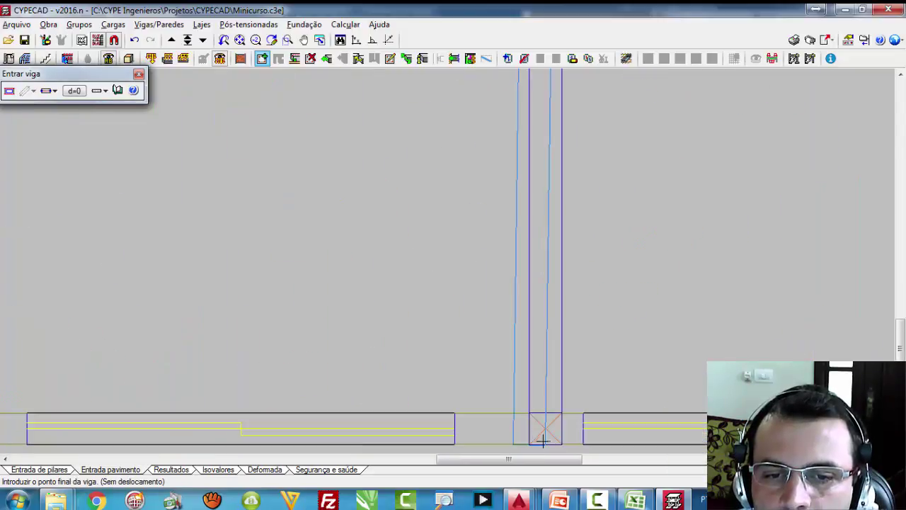
left_click(545, 429)
Step: Enter a 15/40 beam from the centre of column P4 through P15 to the centre of column P18
scroll(545, 430, "down", 5)
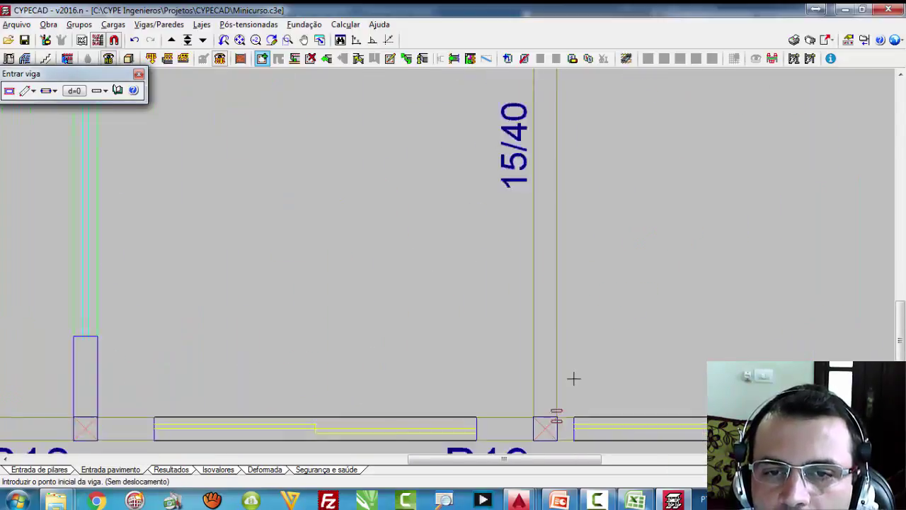
scroll(578, 362, "down", 1)
scroll(582, 351, "down", 1)
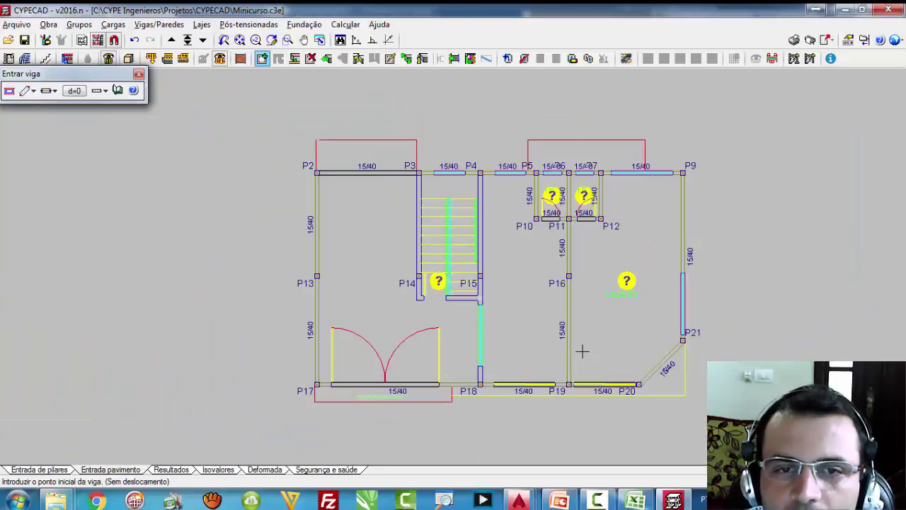
scroll(478, 216, "up", 1)
scroll(481, 150, "up", 5)
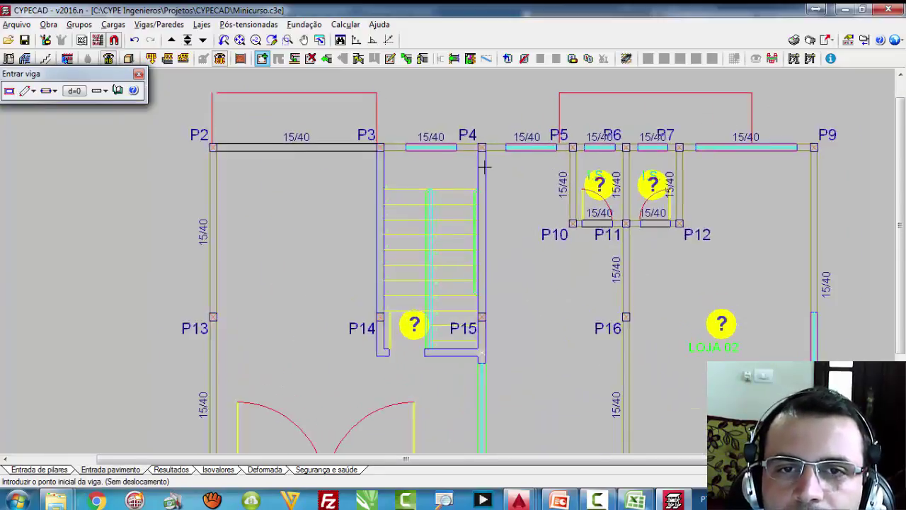
left_click(491, 157)
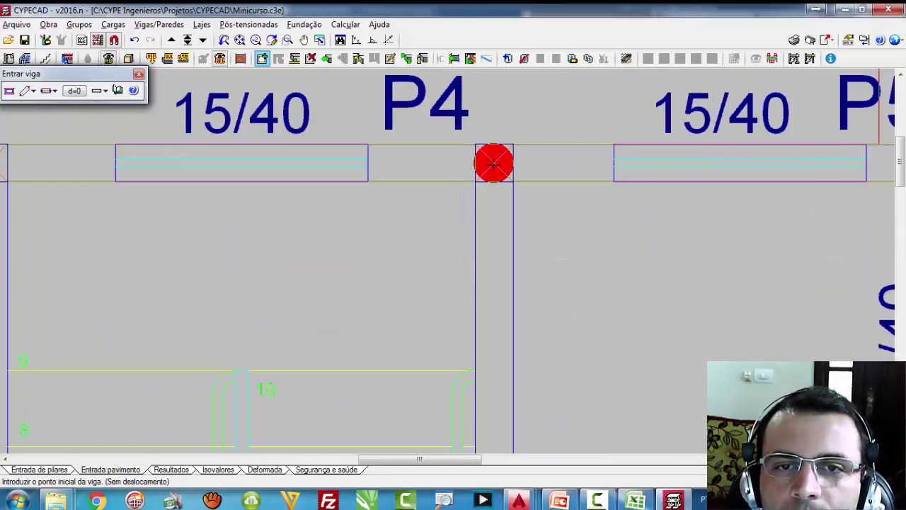
scroll(493, 161, "down", 5)
scroll(495, 177, "down", 3)
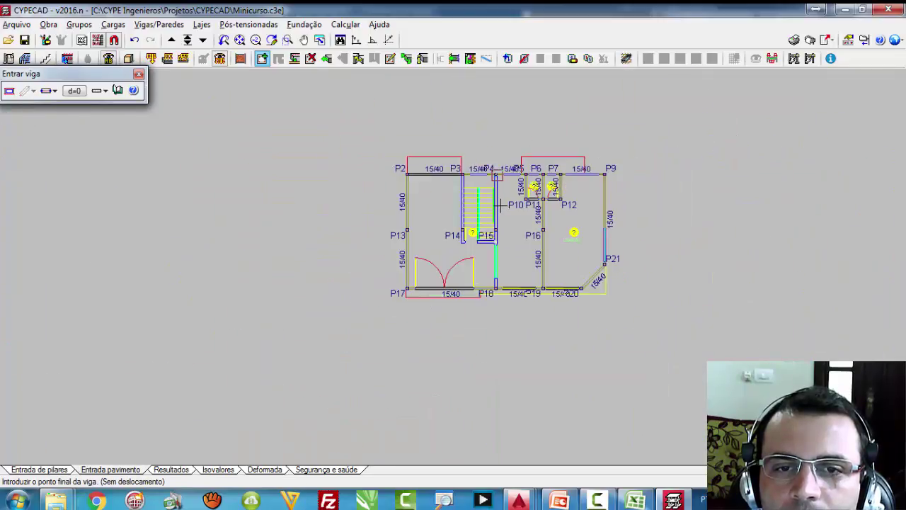
scroll(497, 278, "up", 6)
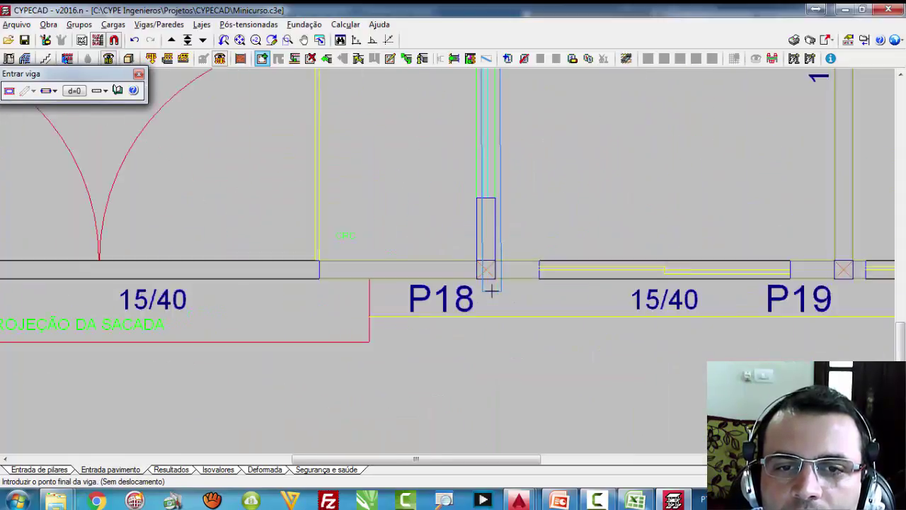
scroll(480, 273, "up", 1)
left_click(485, 264)
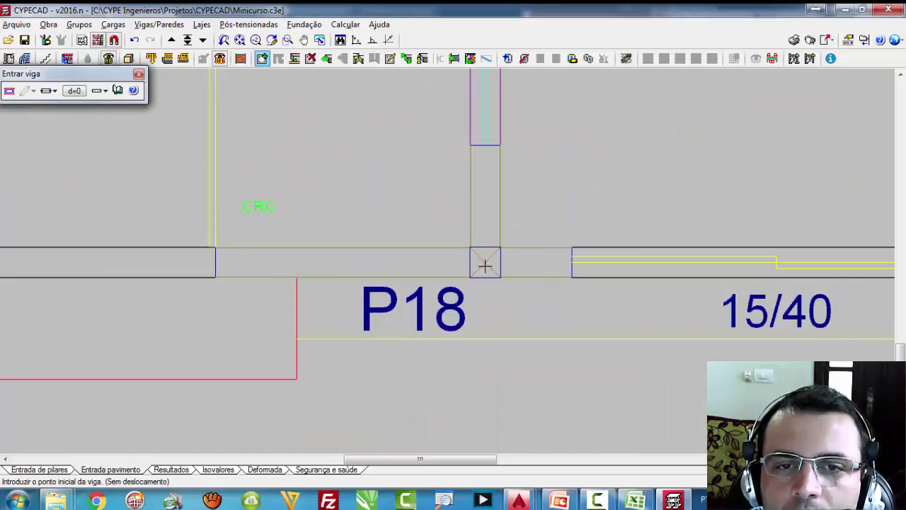
scroll(485, 265, "down", 5)
scroll(433, 80, "up", 3)
scroll(437, 104, "up", 4)
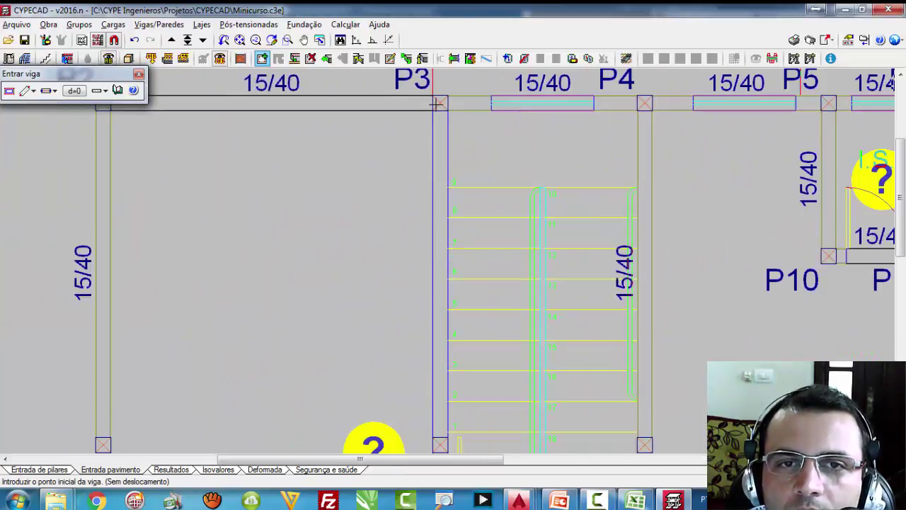
left_click(444, 102)
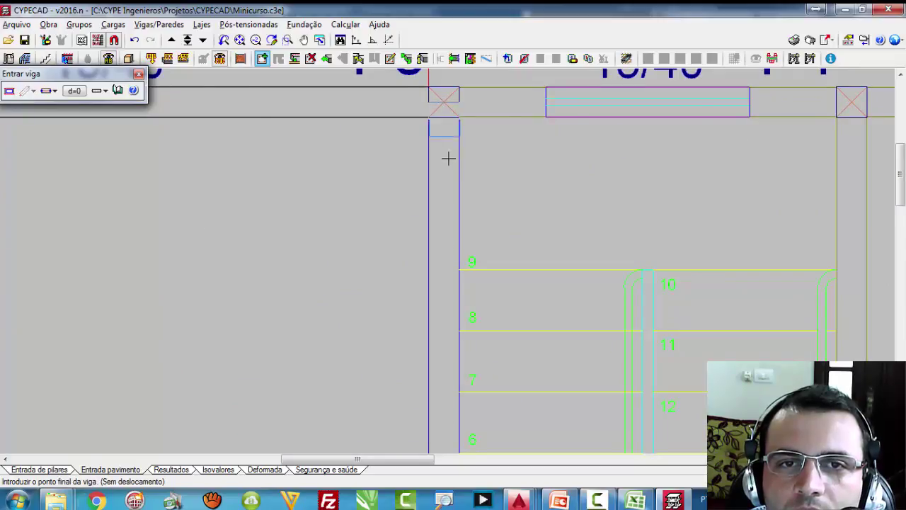
scroll(445, 141, "down", 6)
scroll(452, 304, "up", 2)
scroll(451, 311, "up", 5)
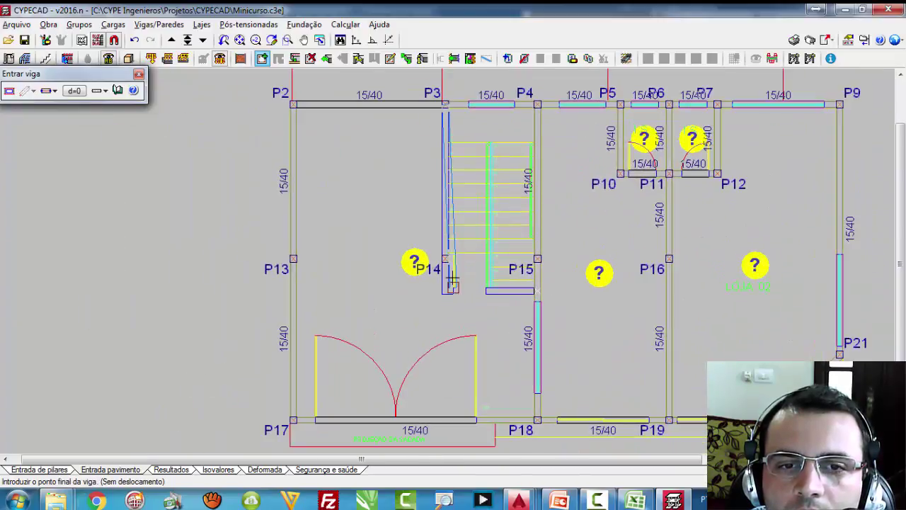
scroll(450, 296, "up", 3)
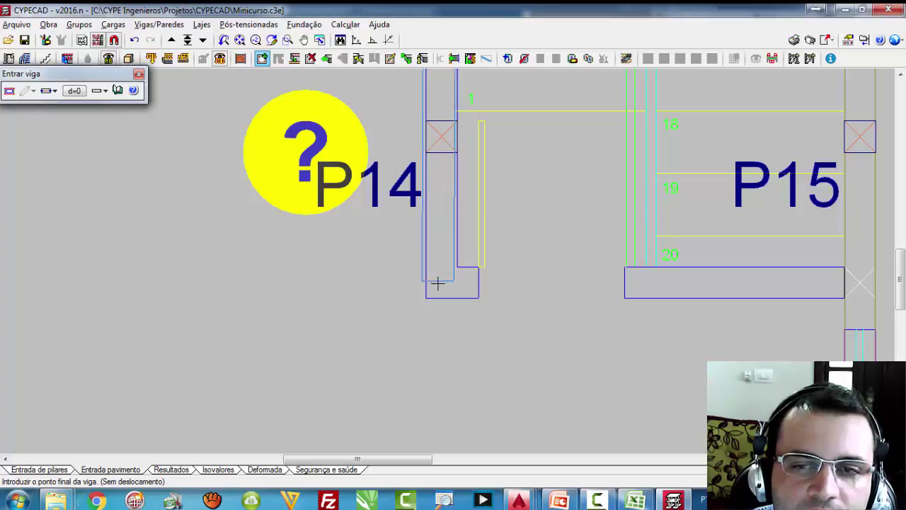
scroll(446, 295, "down", 1)
scroll(445, 295, "down", 6)
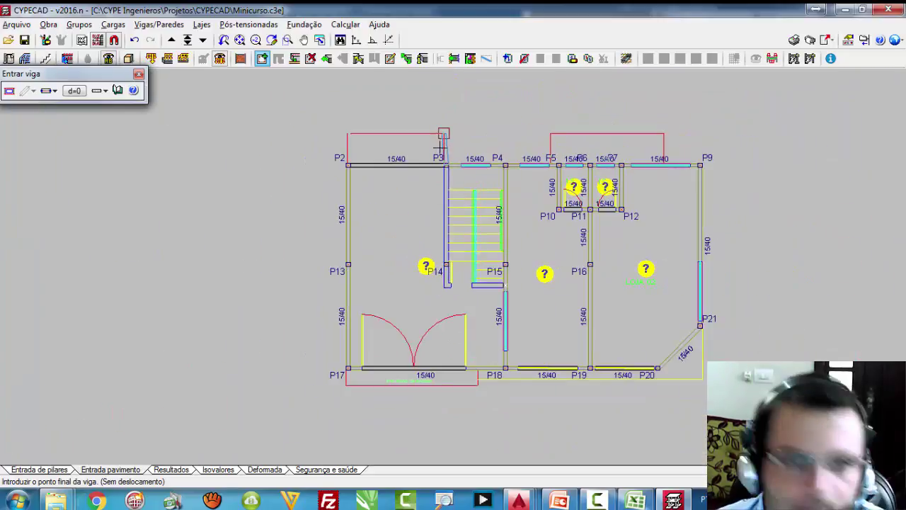
right_click(448, 133)
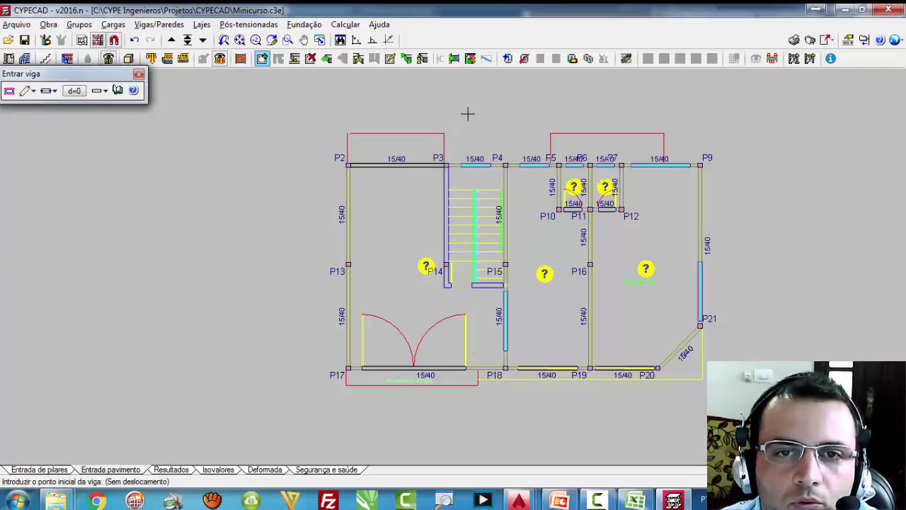
right_click(468, 114)
left_click(260, 384)
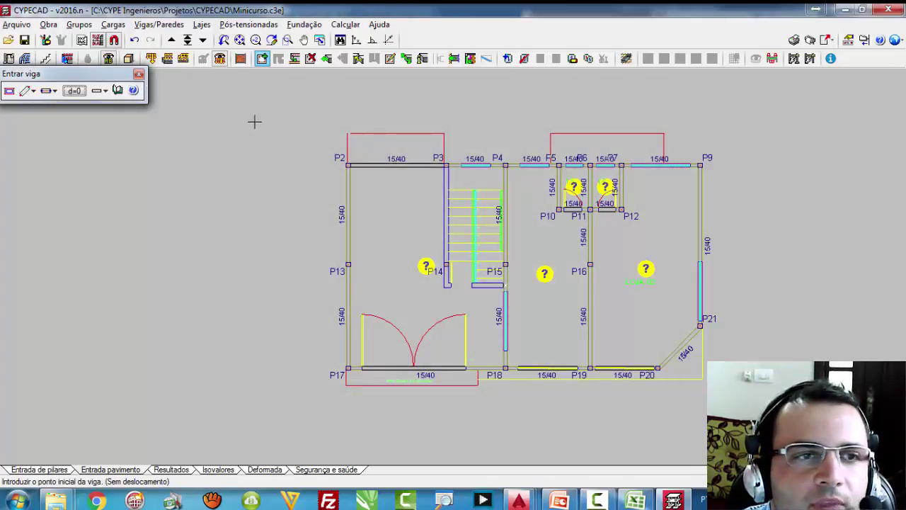
Step: With Direita alignment, enter 15/40 beams from column P3 past P14 to the stair wall's corner and along that wall to the P15–P18 beam
left_click(55, 91)
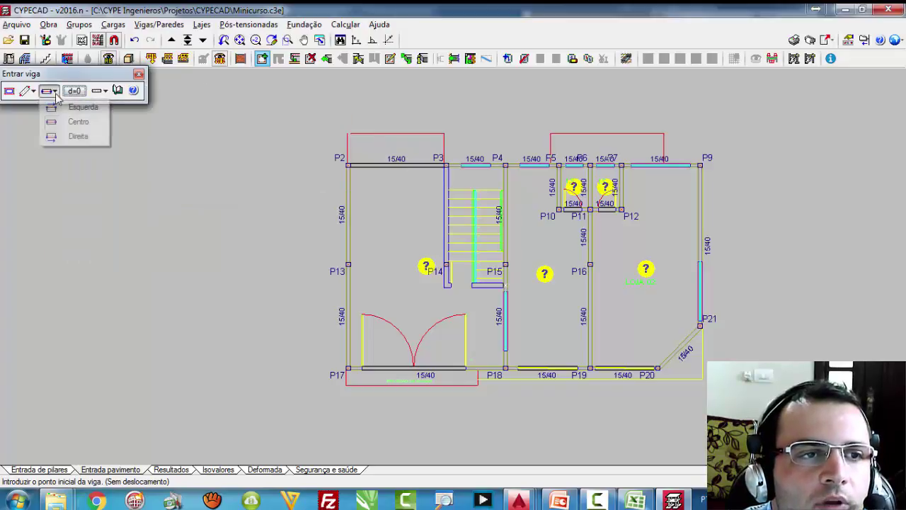
left_click(78, 121)
scroll(460, 145, "up", 3)
scroll(460, 145, "up", 2)
left_click(446, 170)
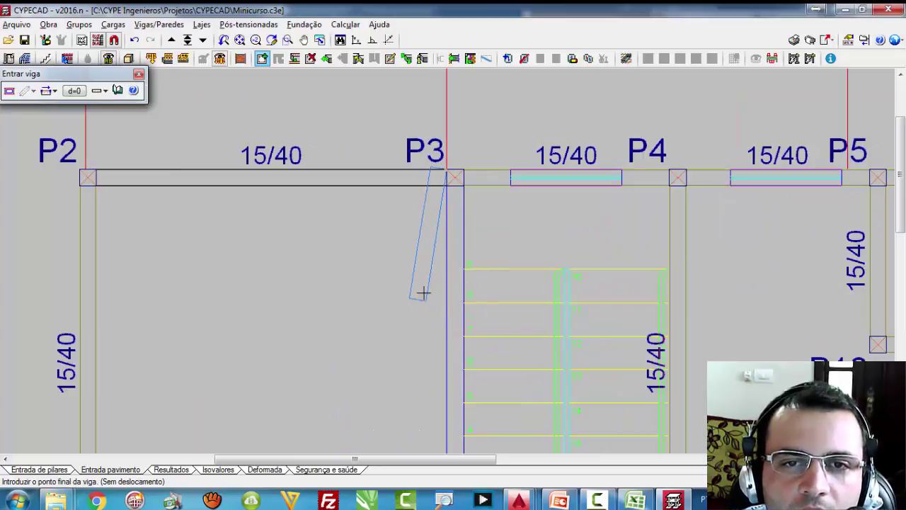
left_click(49, 91)
left_click(78, 136)
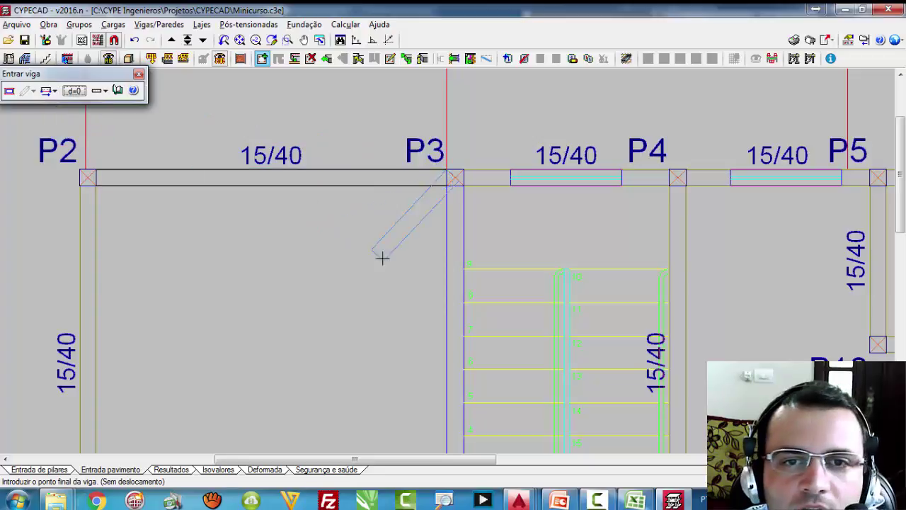
scroll(447, 233, "down", 5)
scroll(456, 327, "up", 3)
scroll(447, 323, "up", 3)
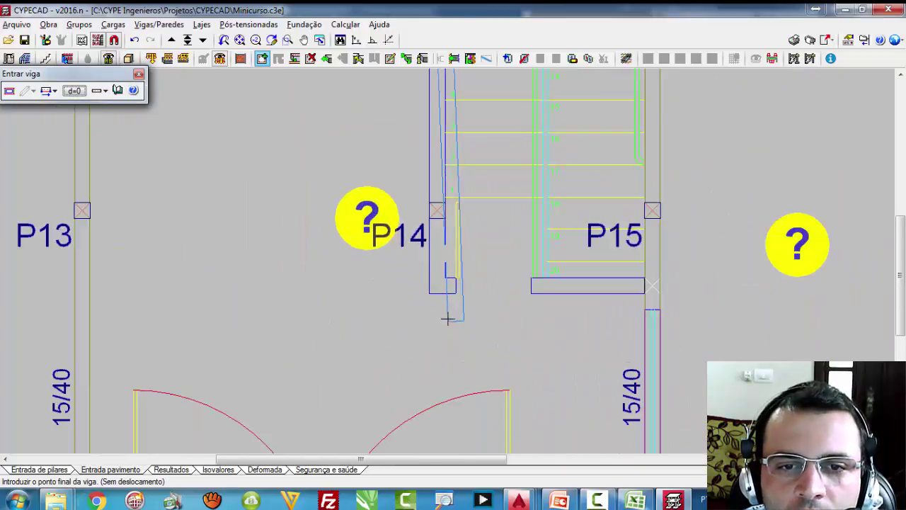
left_click(429, 292)
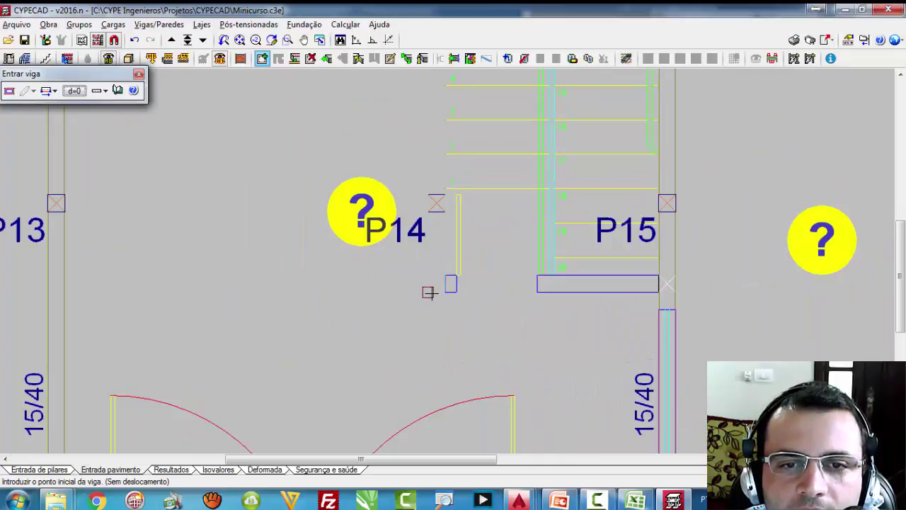
left_click(427, 291)
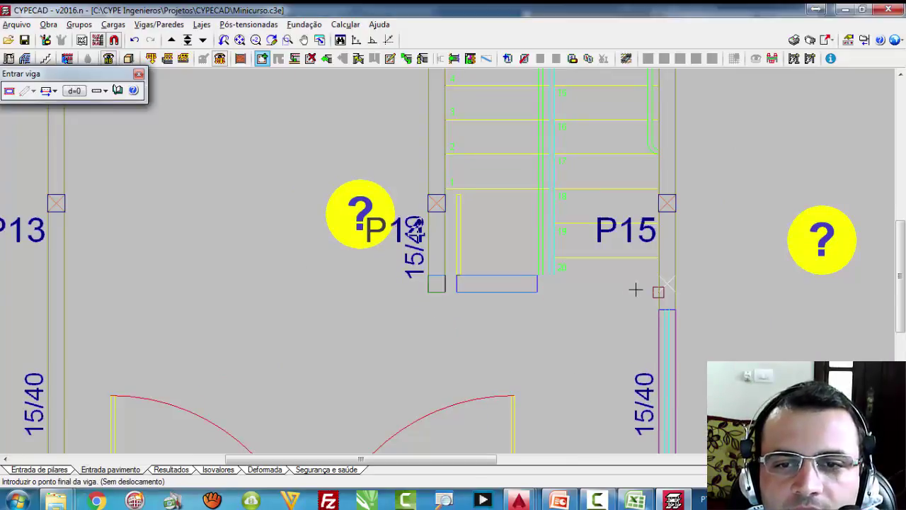
left_click(658, 292)
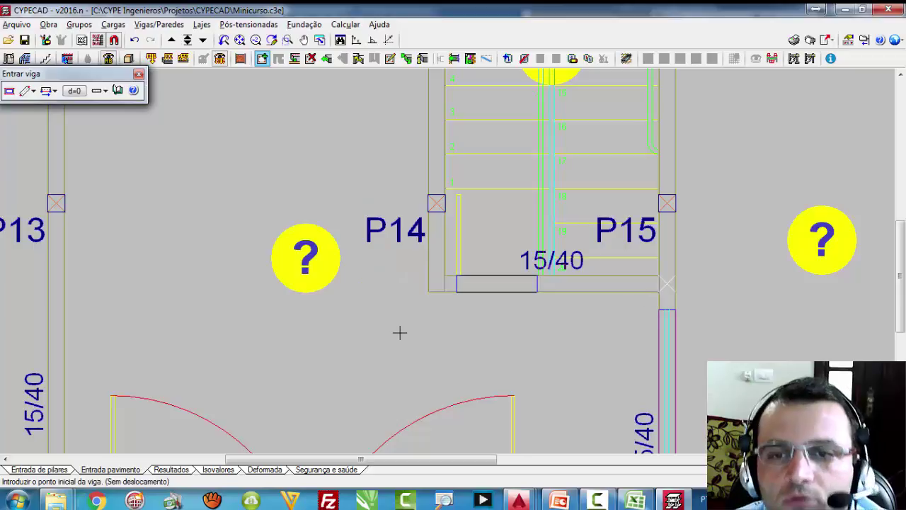
Step: Set the beam alignment to Centro and enter a 15/40 beam from column P13 through P14 and P15 to P16
scroll(396, 327, "down", 3)
scroll(383, 312, "down", 2)
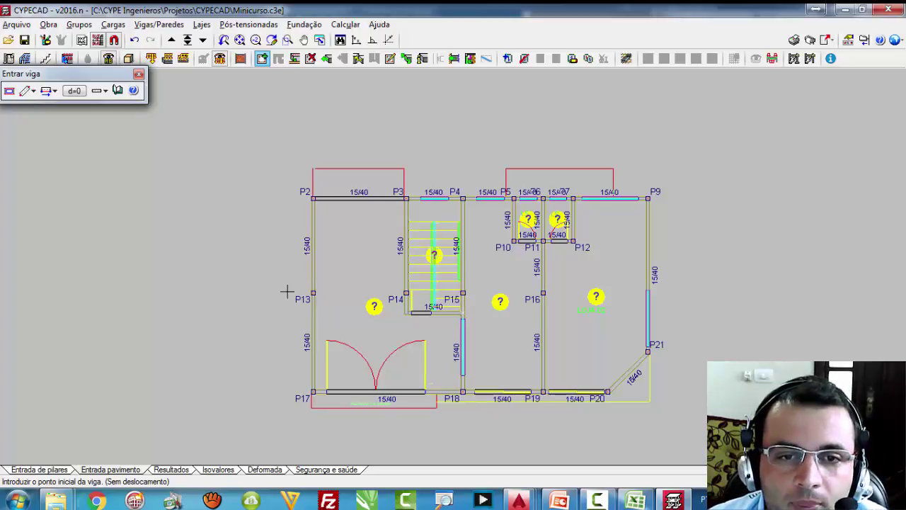
scroll(286, 292, "up", 3)
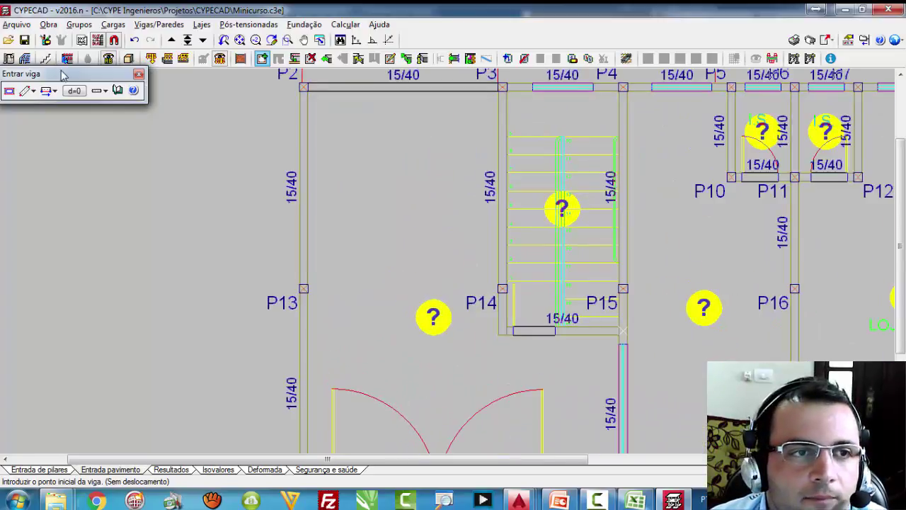
left_click(50, 91)
left_click(76, 120)
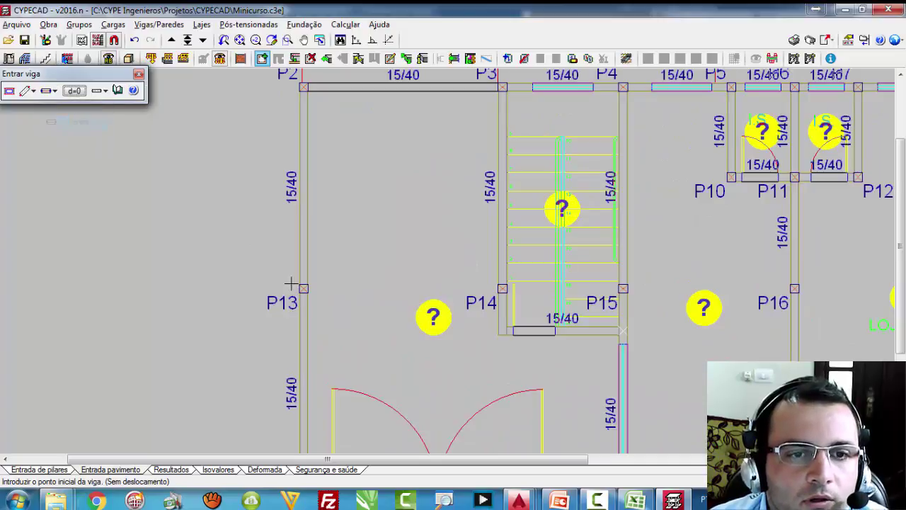
left_click(304, 288)
scroll(304, 288, "down", 3)
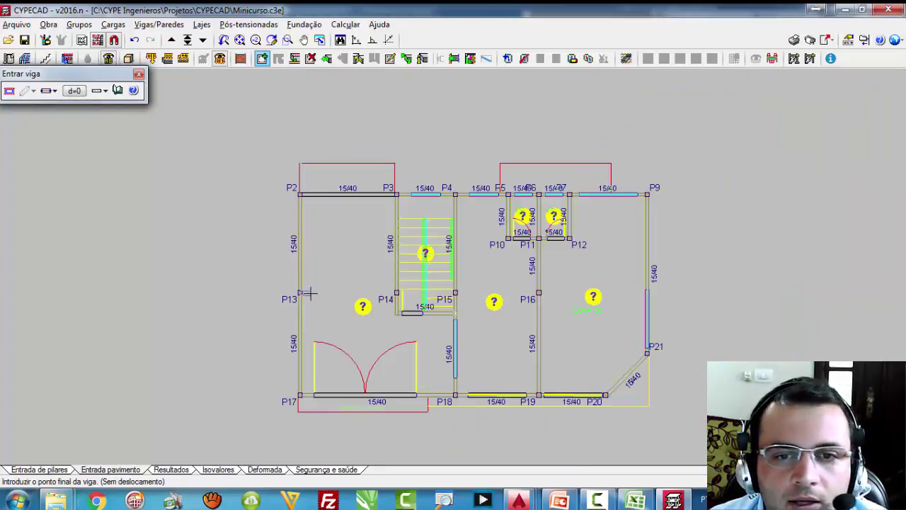
scroll(651, 296, "up", 5)
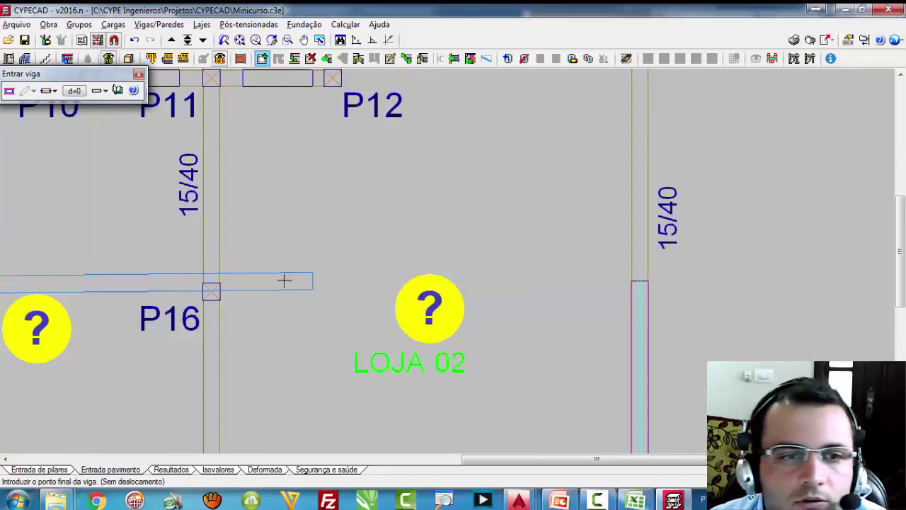
left_click(214, 290)
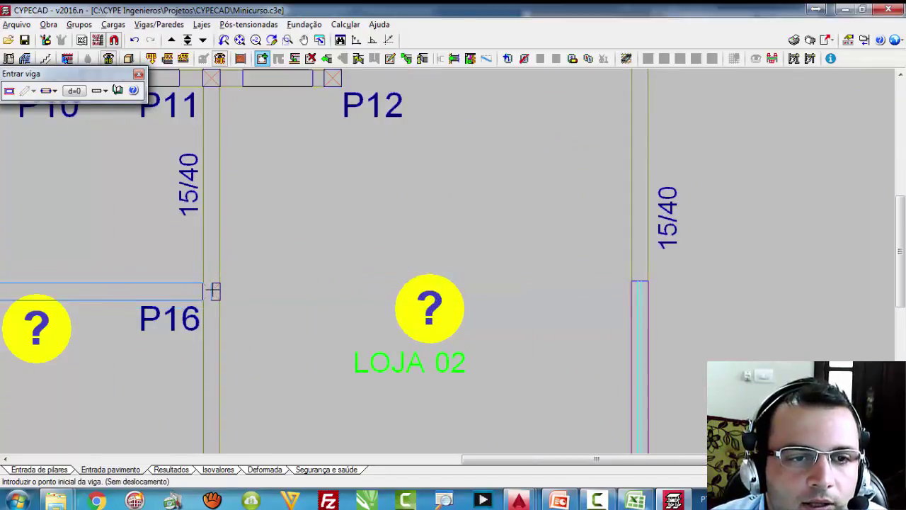
Step: Delete the 15/40 beam segment crossing the staircase between columns P14 and P15
scroll(363, 305, "down", 3)
scroll(673, 281, "down", 2)
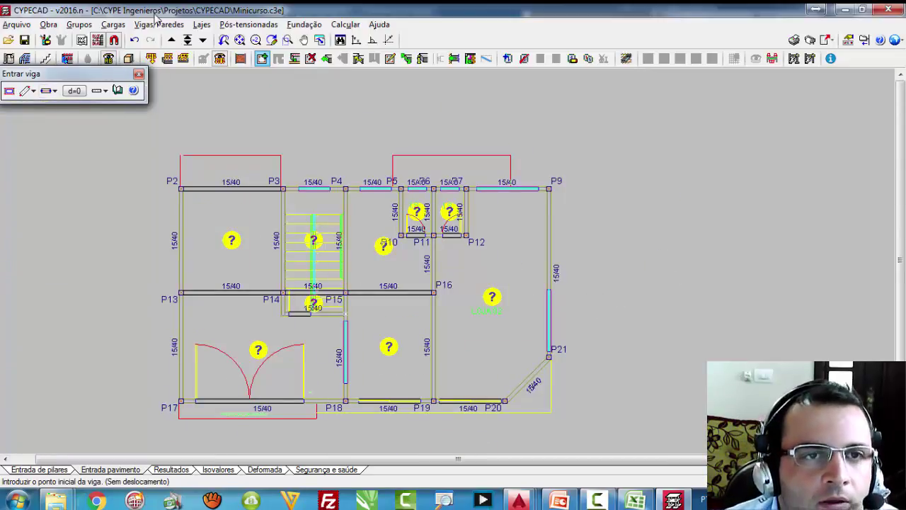
left_click(310, 58)
scroll(305, 300, "up", 2)
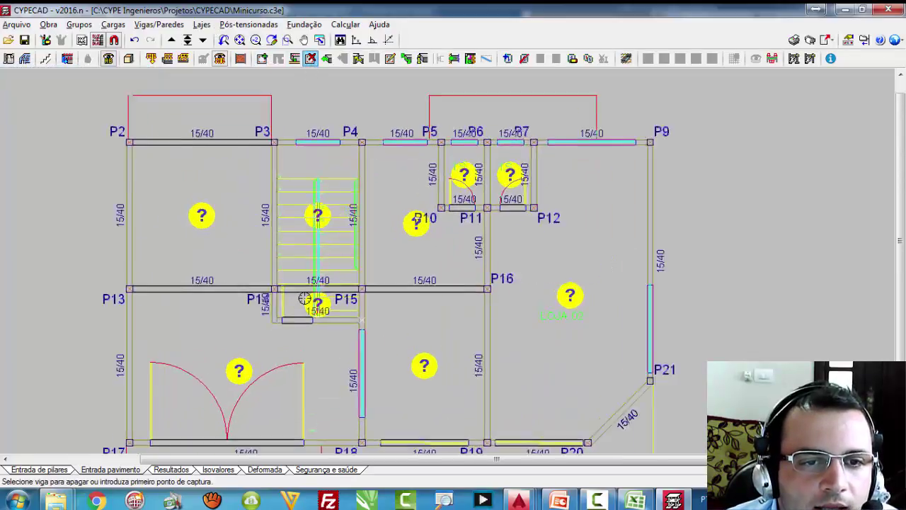
scroll(304, 300, "up", 1)
scroll(423, 339, "down", 2)
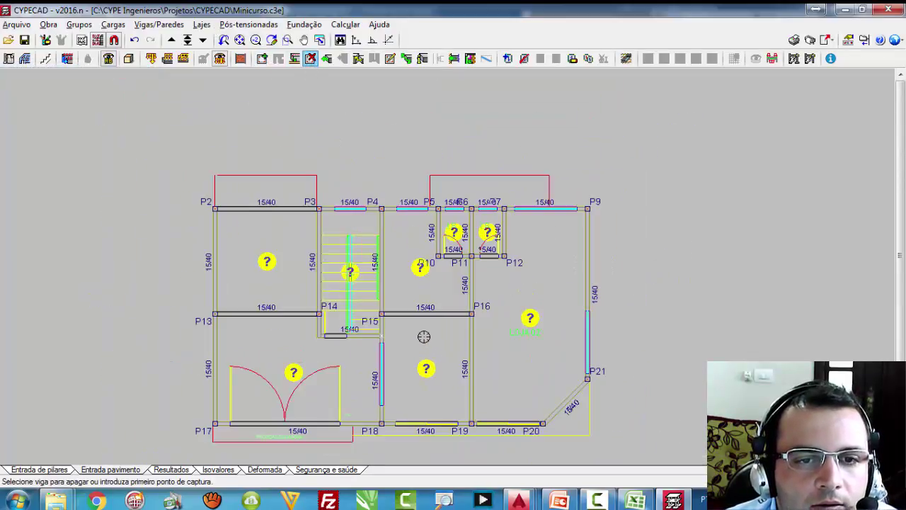
scroll(423, 339, "down", 1)
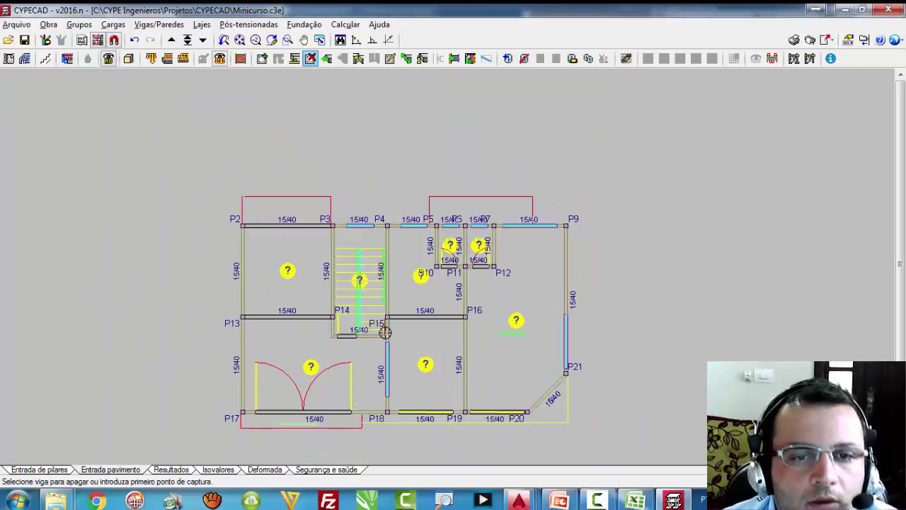
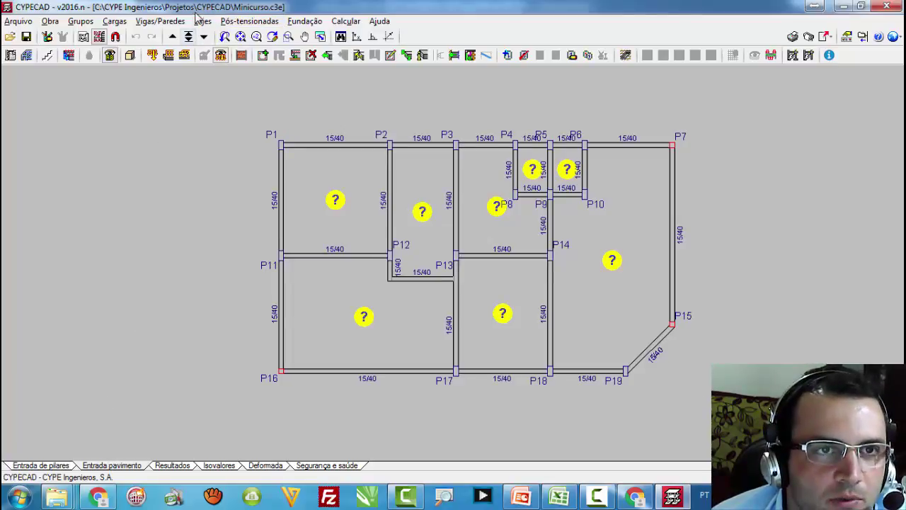
Step: Open the slab data tools and start Apagar laje (introduzir abertura) to define an opening panel
left_click(203, 21)
left_click(239, 36)
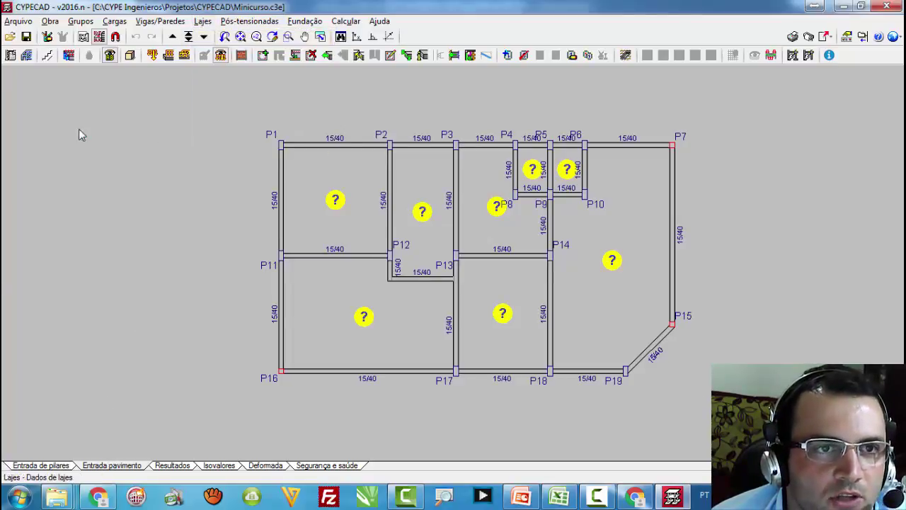
left_click(64, 102)
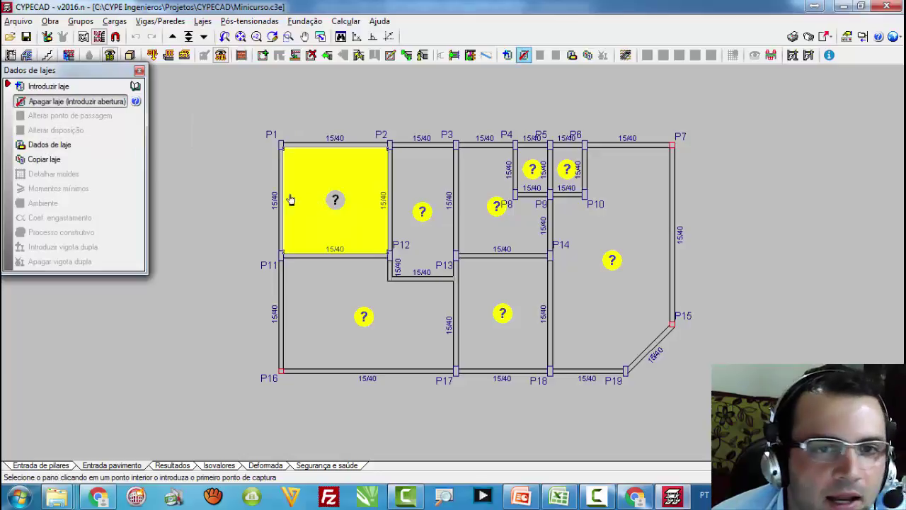
Step: Define every undefined slab panel on the current floor as an opening, then close the slab tools
left_click(343, 207)
left_click(402, 262)
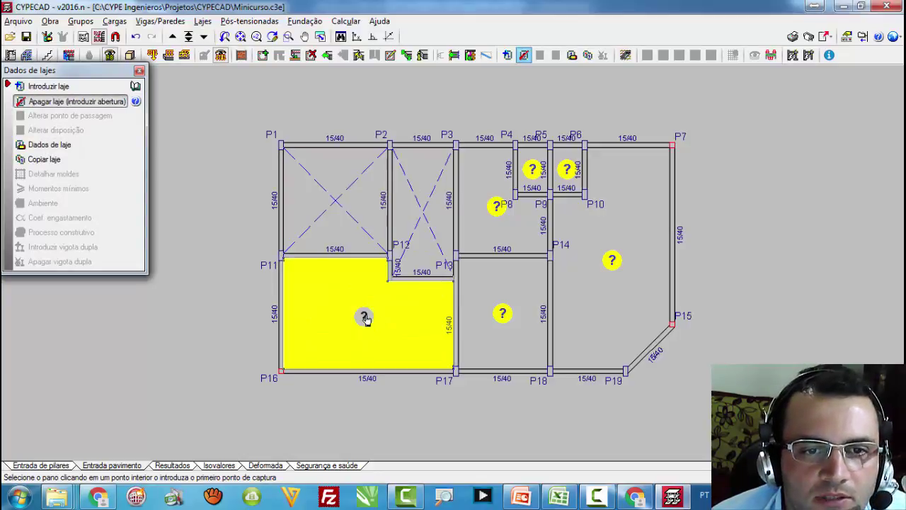
left_click(499, 316)
left_click(494, 214)
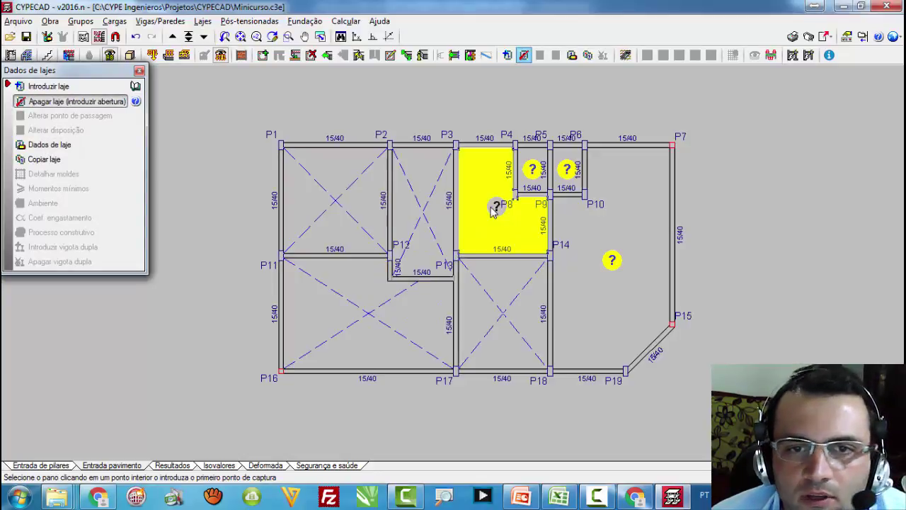
left_click(536, 190)
left_click(566, 175)
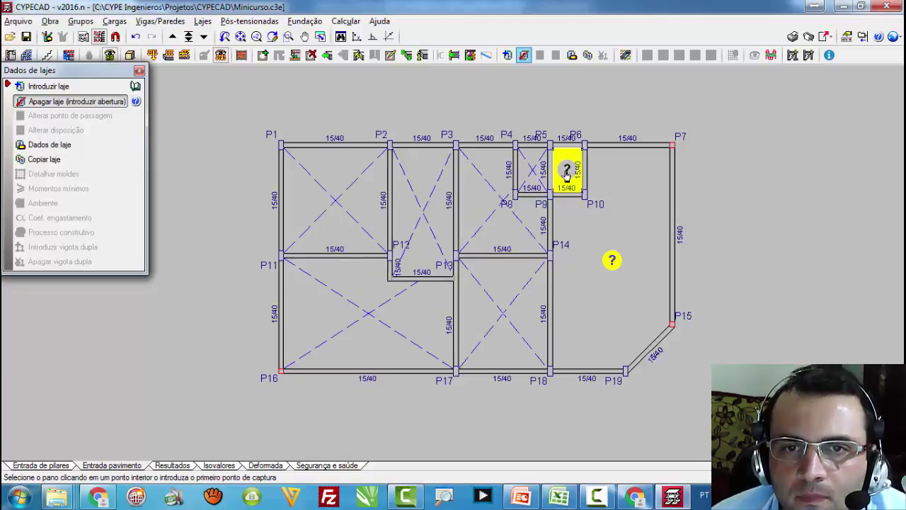
left_click(612, 263)
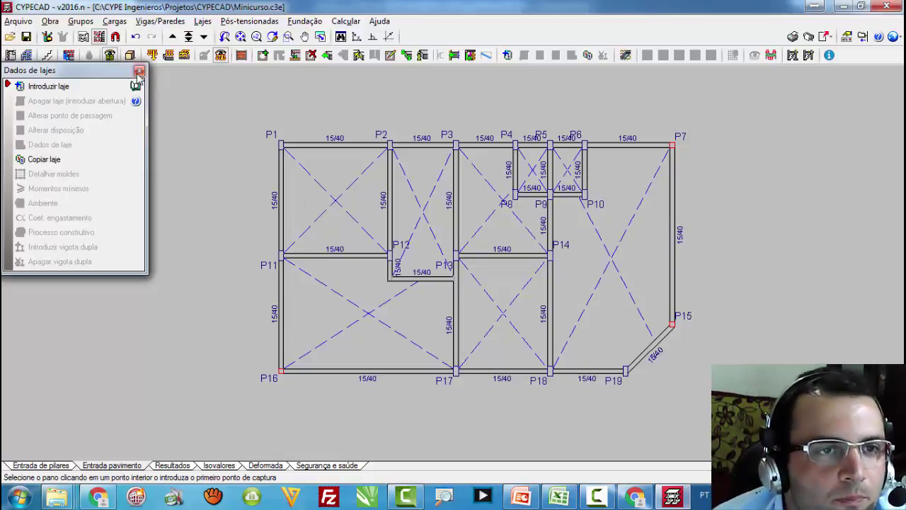
left_click(139, 71)
Step: Go up one floor and set new slabs to Lajes maciças, 10 cm high, with reinforcement parallel to a beam
left_click(173, 39)
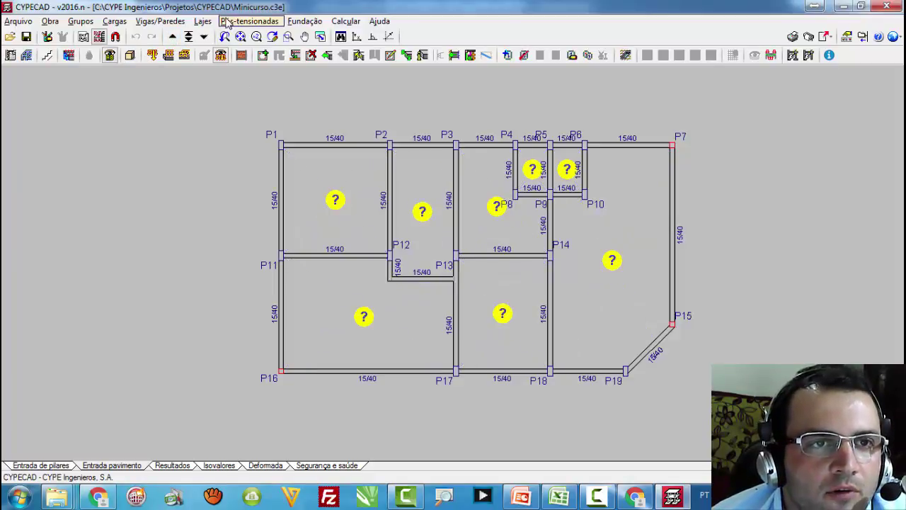
left_click(198, 25)
left_click(217, 36)
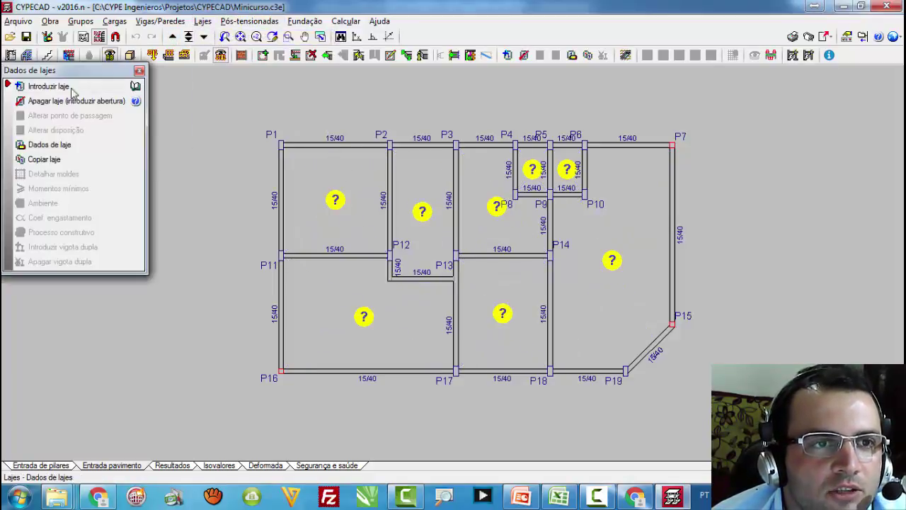
left_click(50, 86)
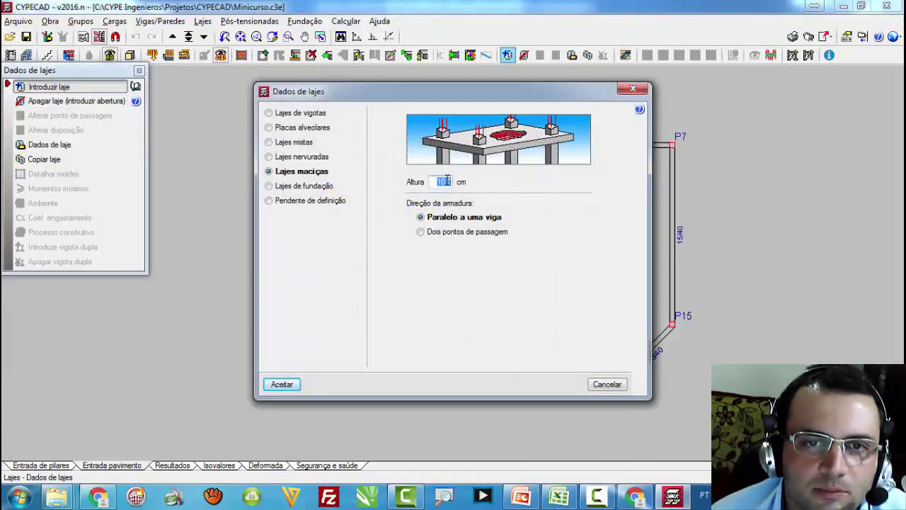
left_click(281, 384)
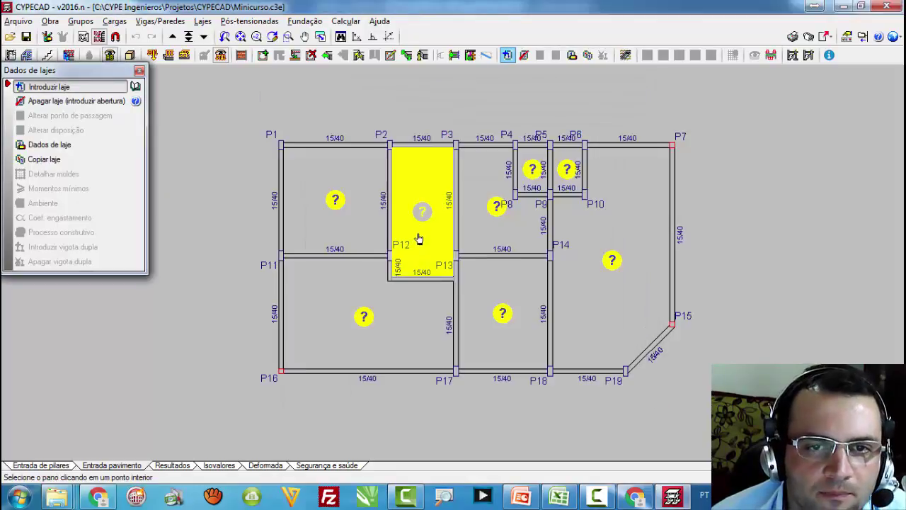
Step: Insert solid slabs in the P1–P2–P11–P12 panel, the P11–P16–P17 panel and the P13–P14–P17–P18 panel
left_click(340, 220)
left_click(334, 205)
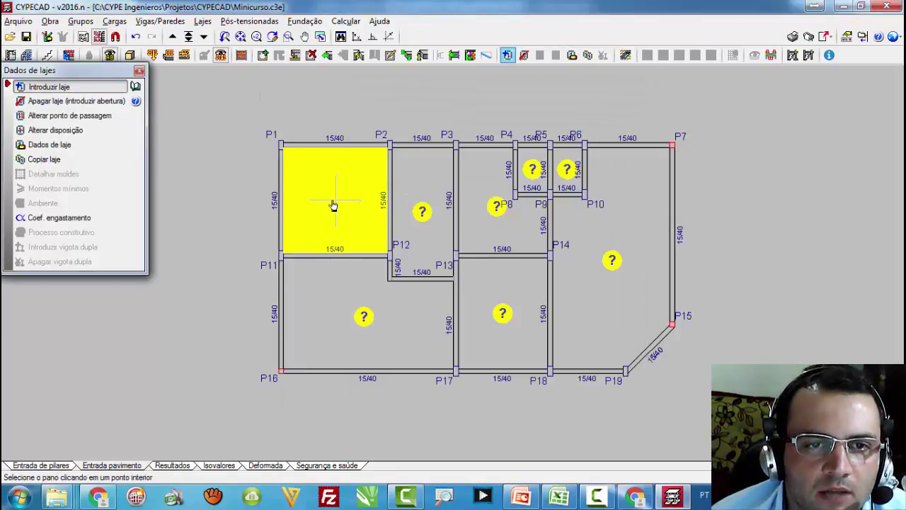
left_click(366, 319)
left_click(365, 319)
left_click(522, 310)
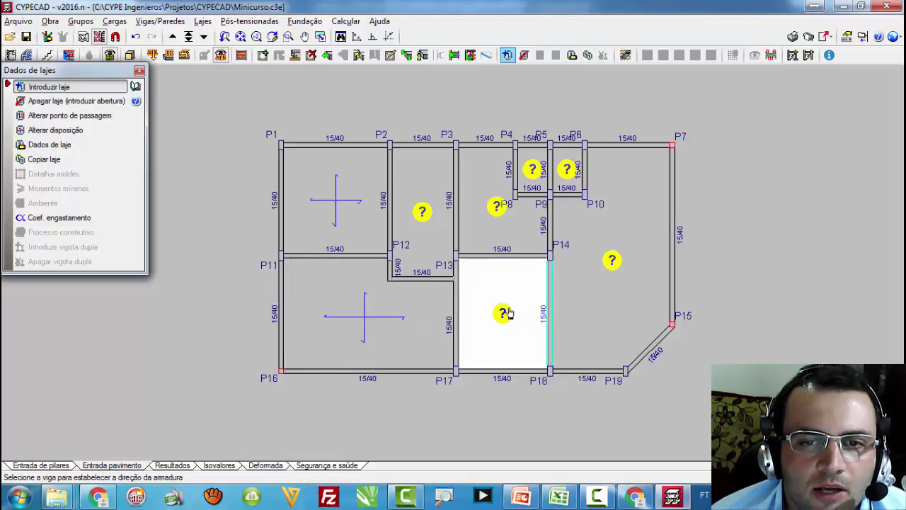
left_click(509, 312)
Step: Insert solid slabs in the P3–P4–P14 panel, the two small panels between P4 and P6, and the large P7–P15–P19 panel
left_click(502, 214)
left_click(502, 213)
left_click(529, 185)
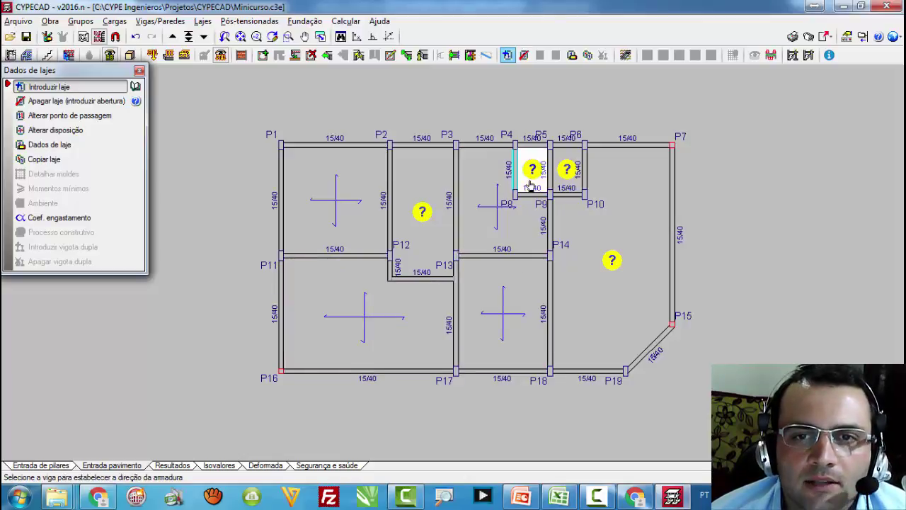
left_click(531, 182)
left_click(565, 171)
left_click(564, 175)
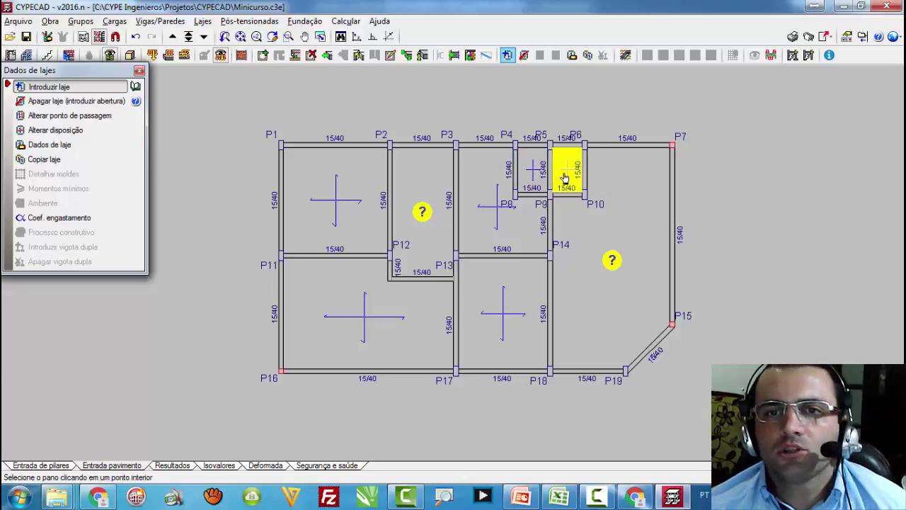
left_click(611, 260)
left_click(612, 261)
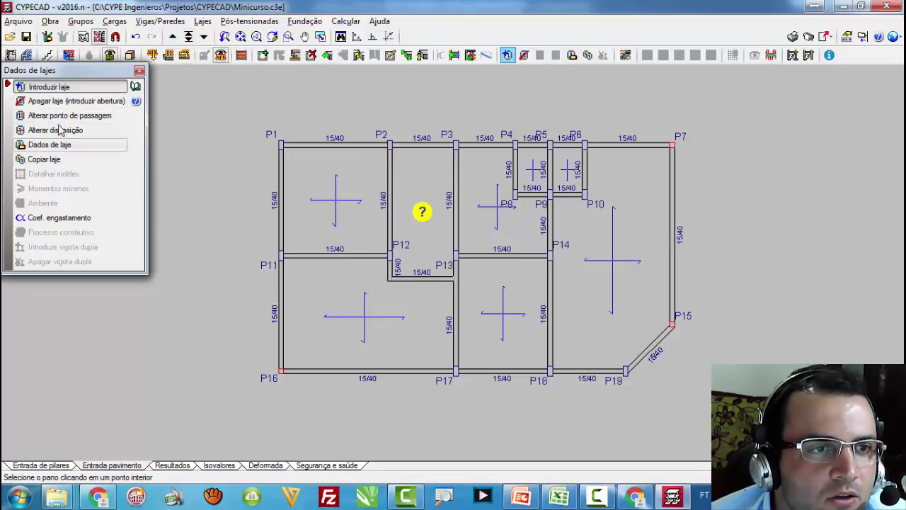
Step: Define the remaining panel between P2 and P3 as an opening and go up to the next floor
left_click(61, 101)
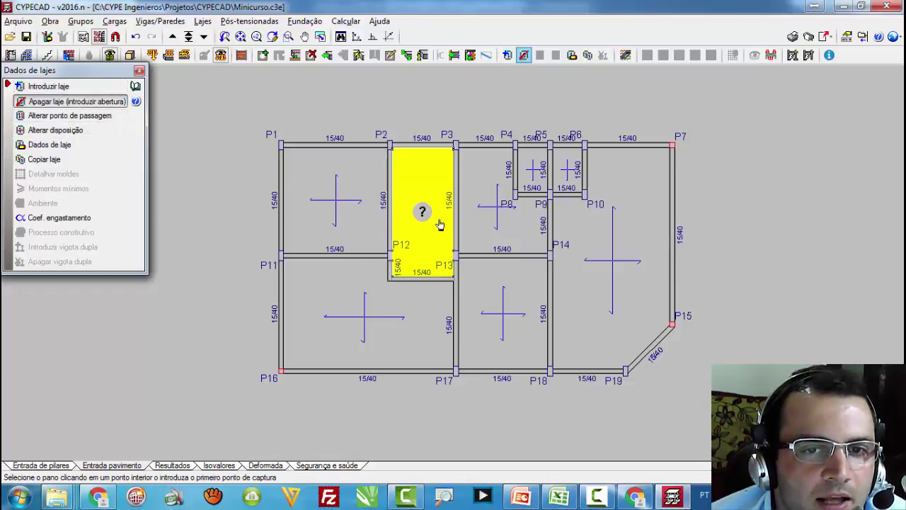
left_click(425, 218)
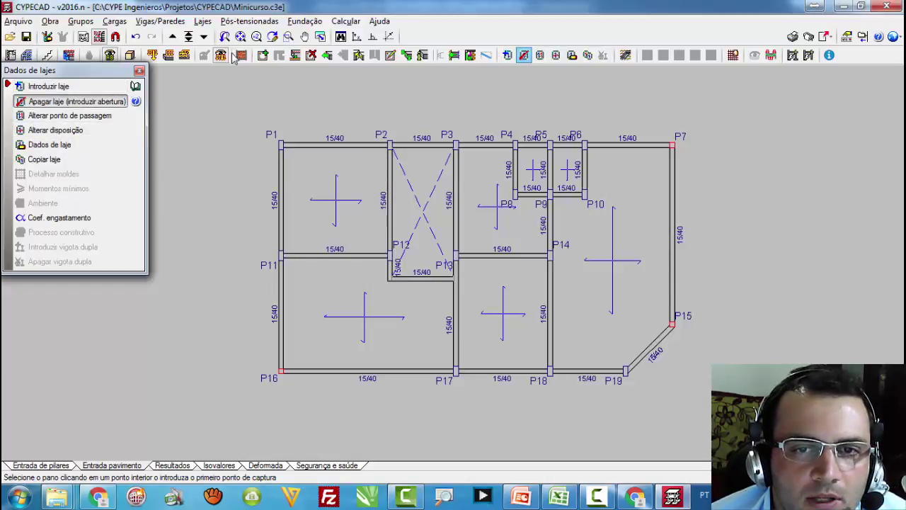
left_click(172, 37)
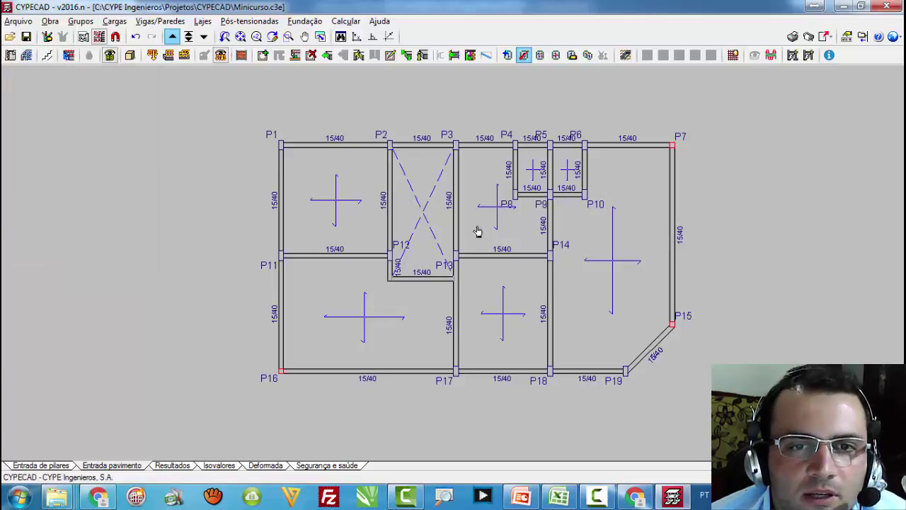
left_click(173, 37)
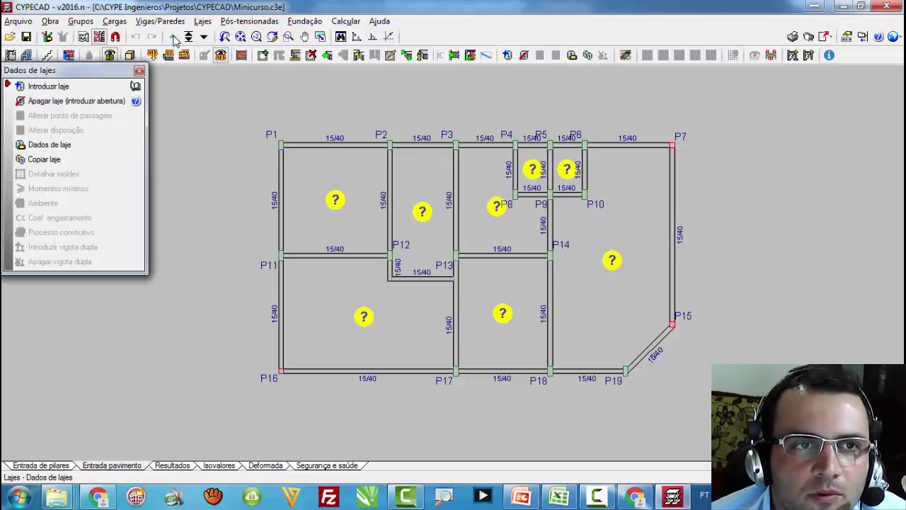
Step: Set up slab insertion on the upper floor with Lajes maciças 10 cm high, reinforced parallel to a beam
left_click(49, 103)
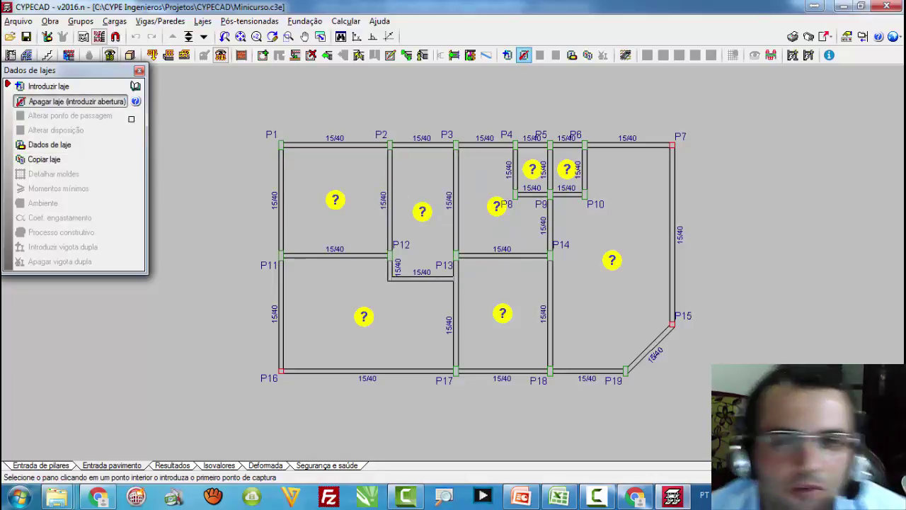
left_click(51, 86)
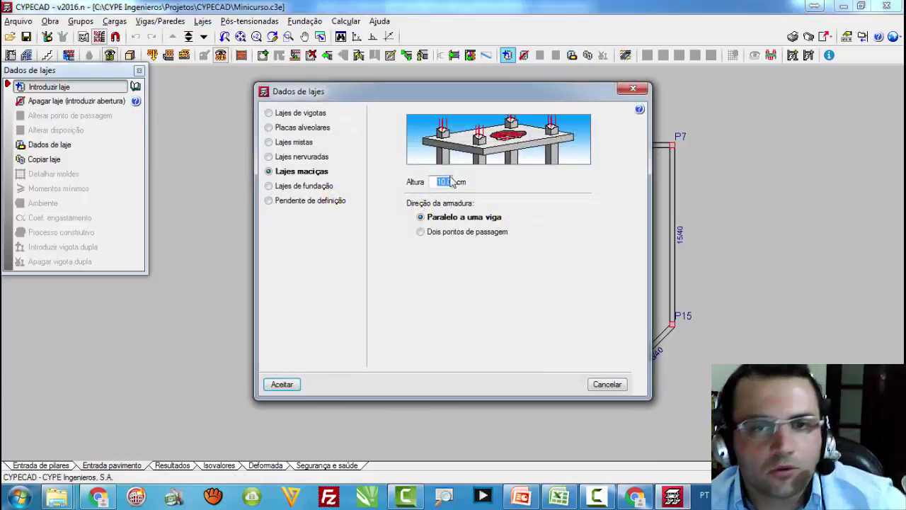
left_click(296, 384)
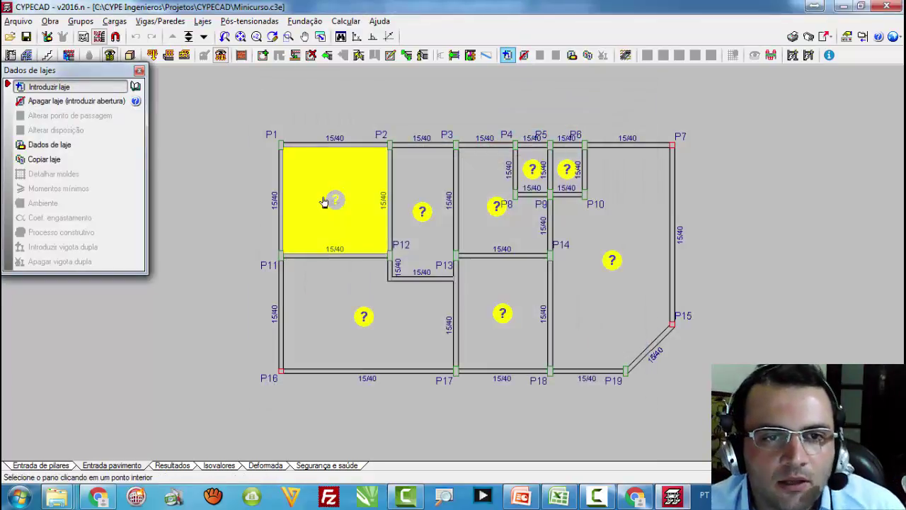
Step: Insert upper-floor solid slabs in the P1–P2–P11–P12 panel, the P11–P16–P17 panel and the panel between P2 and P3
left_click(327, 203)
left_click(327, 202)
left_click(363, 315)
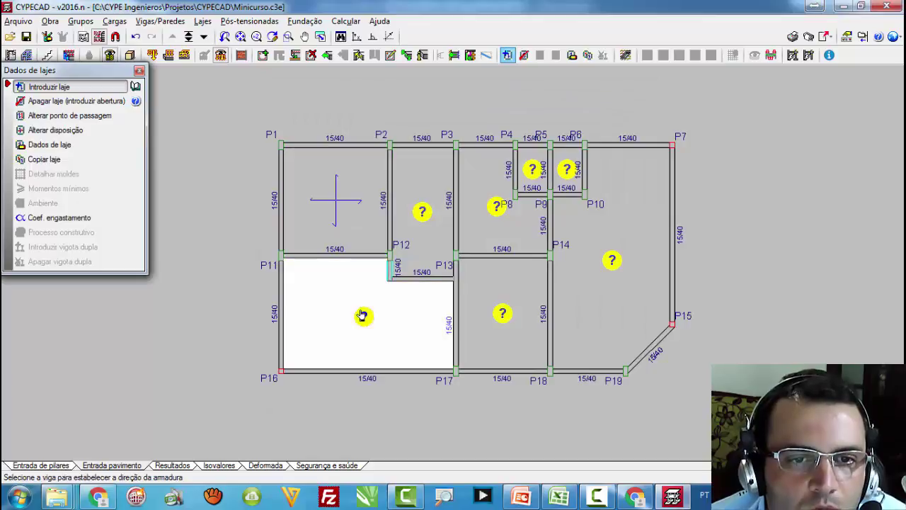
left_click(361, 318)
left_click(416, 216)
left_click(420, 211)
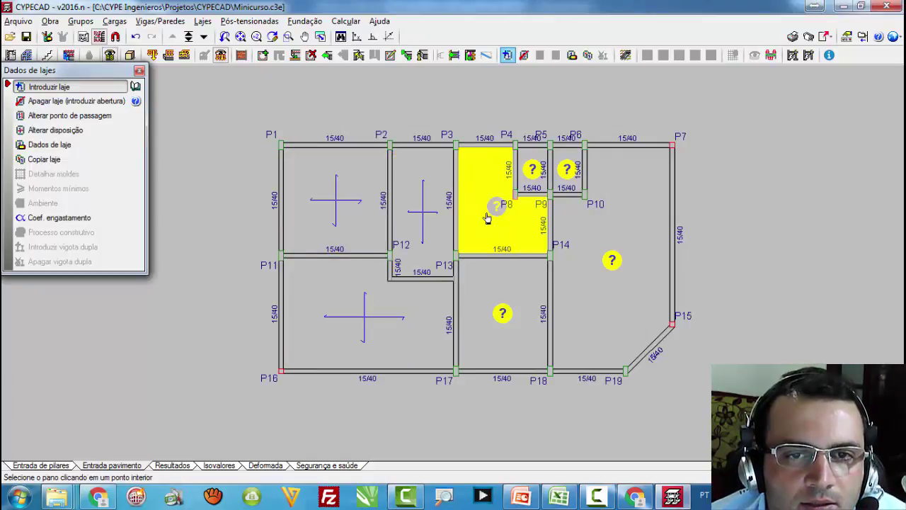
Step: Insert upper-floor solid slabs in the P3–P4–P14 panel, the P13–P14–P17–P18 panel and the large P7–P15–P19 panel
left_click(494, 215)
left_click(493, 215)
left_click(506, 311)
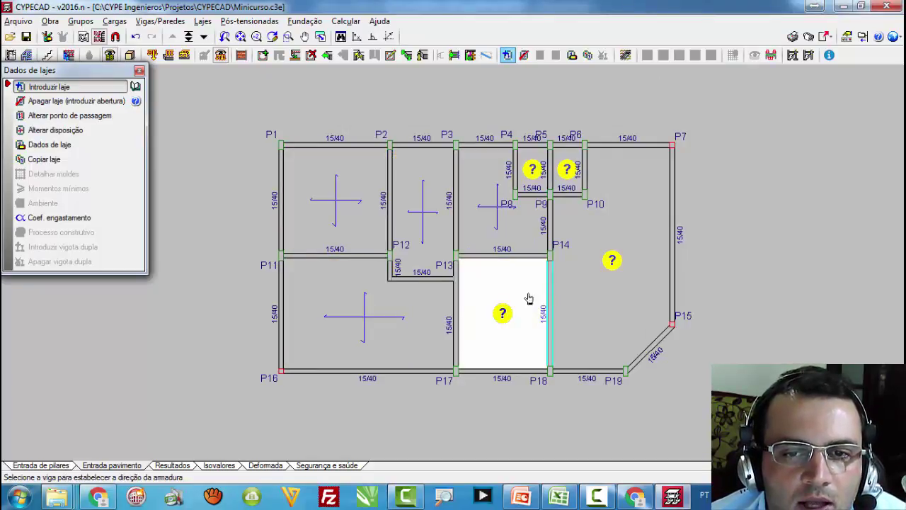
left_click(501, 313)
left_click(610, 265)
left_click(582, 202)
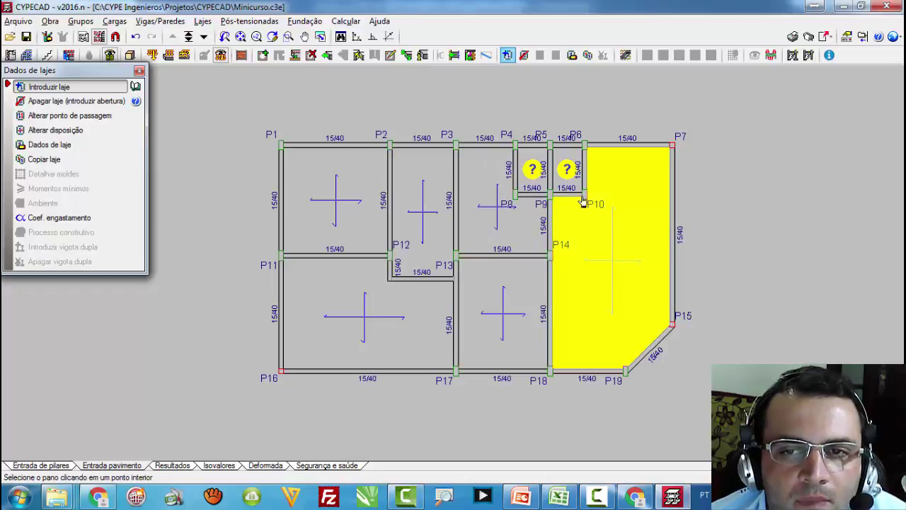
Step: Insert solid slabs in the two small upper-floor panels between P4 and P6 and close the slab tools
left_click(564, 169)
left_click(574, 169)
left_click(535, 172)
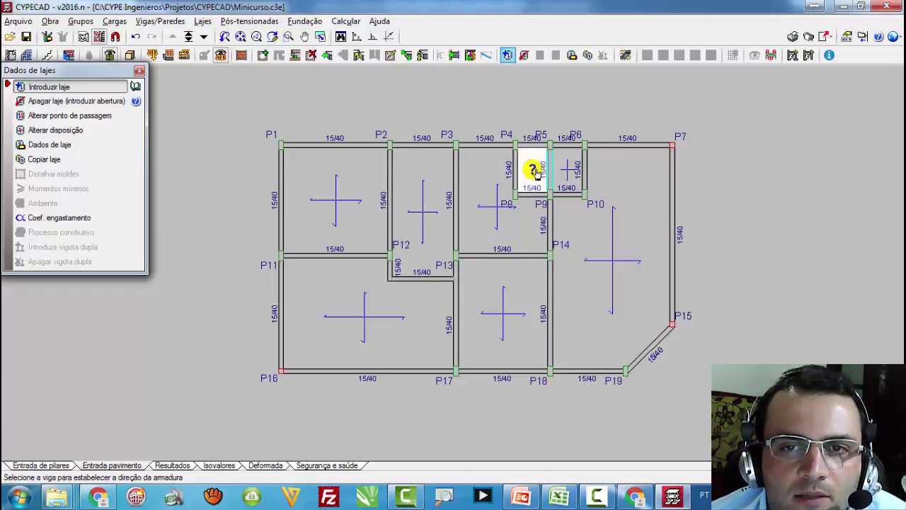
left_click(537, 172)
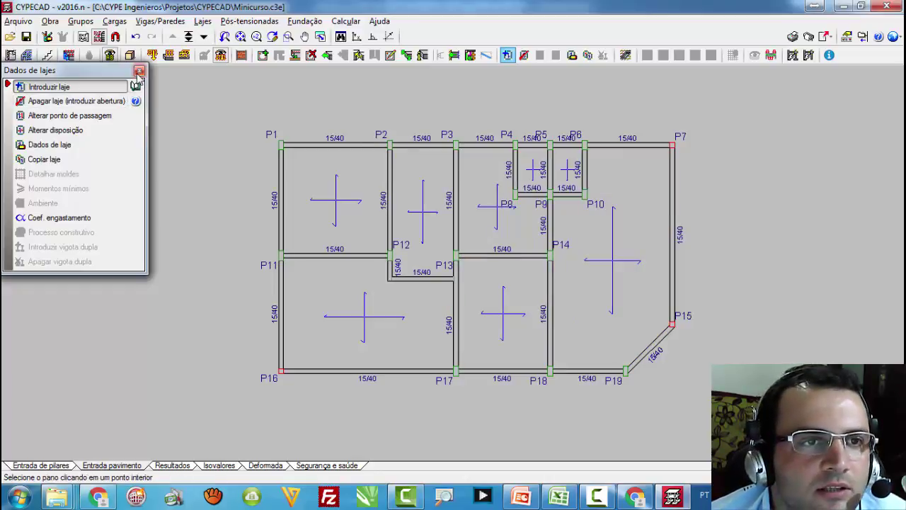
left_click(139, 71)
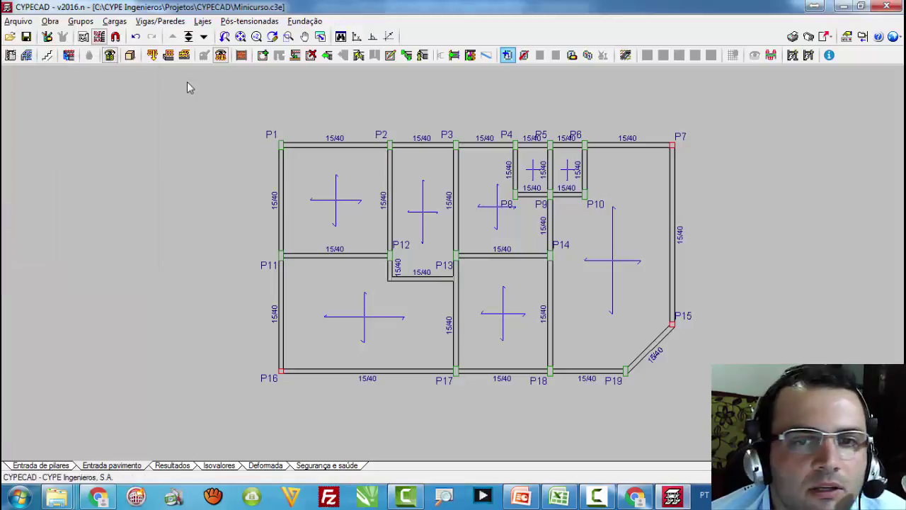
Step: Inspect the slabs, beams and columns in the building's 3D view and close it
left_click(128, 55)
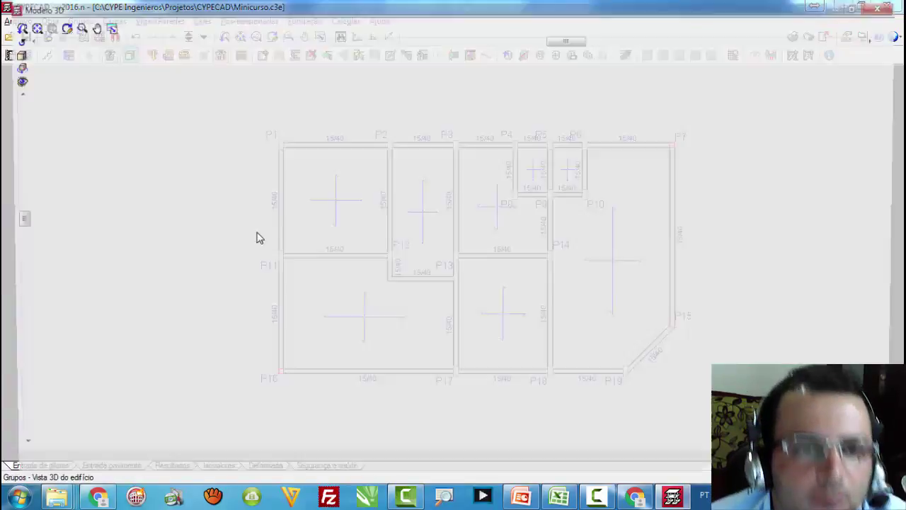
left_click_drag(333, 327, 541, 279)
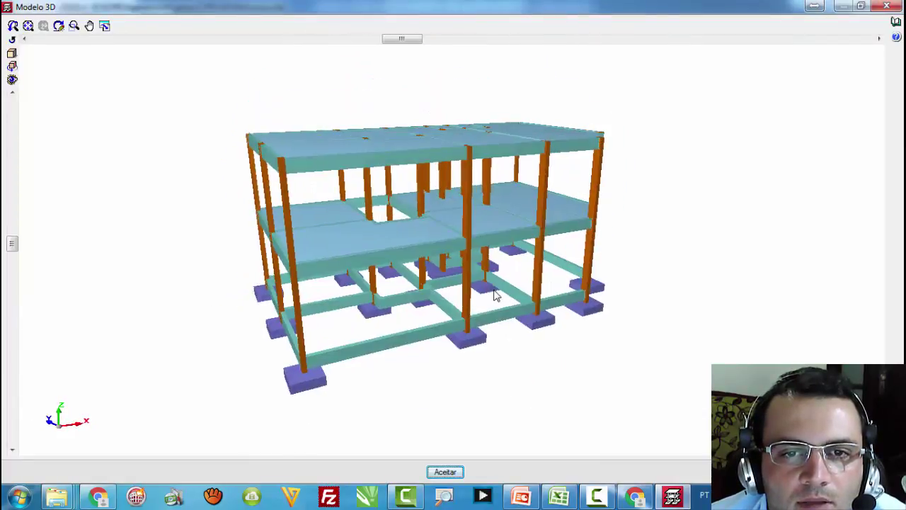
left_click(884, 6)
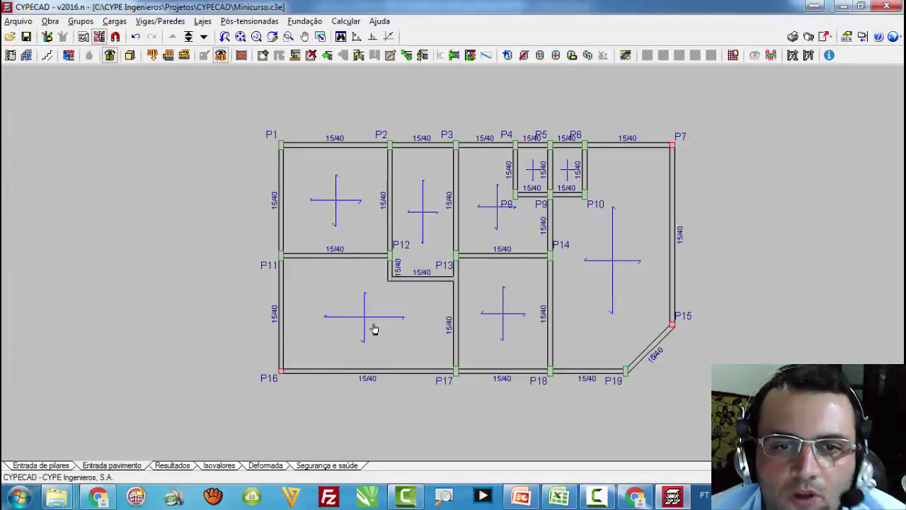
Step: Go down three floors to the foundation level and open the foundation elements tools
left_click(203, 38)
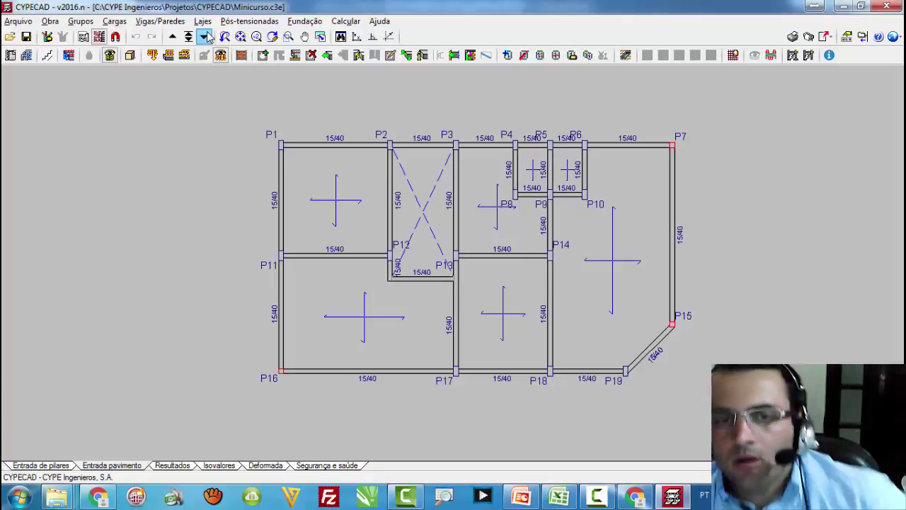
left_click(204, 37)
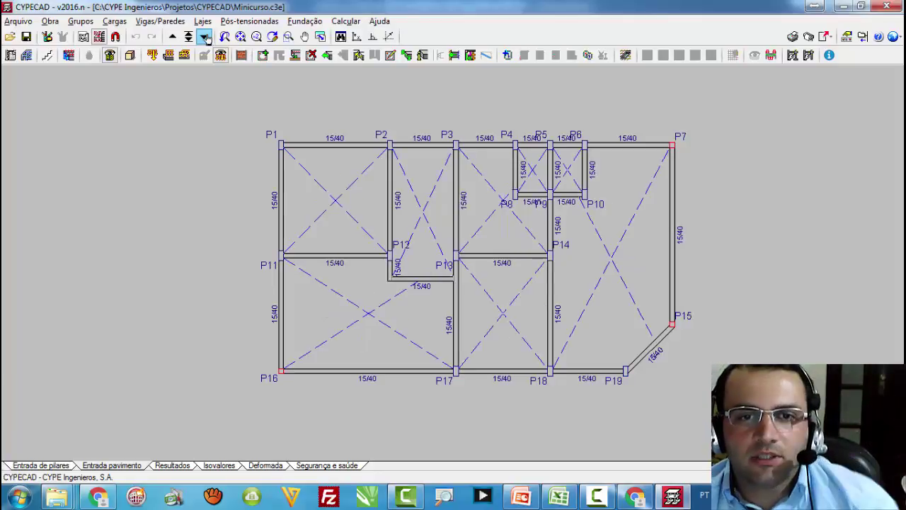
left_click(204, 38)
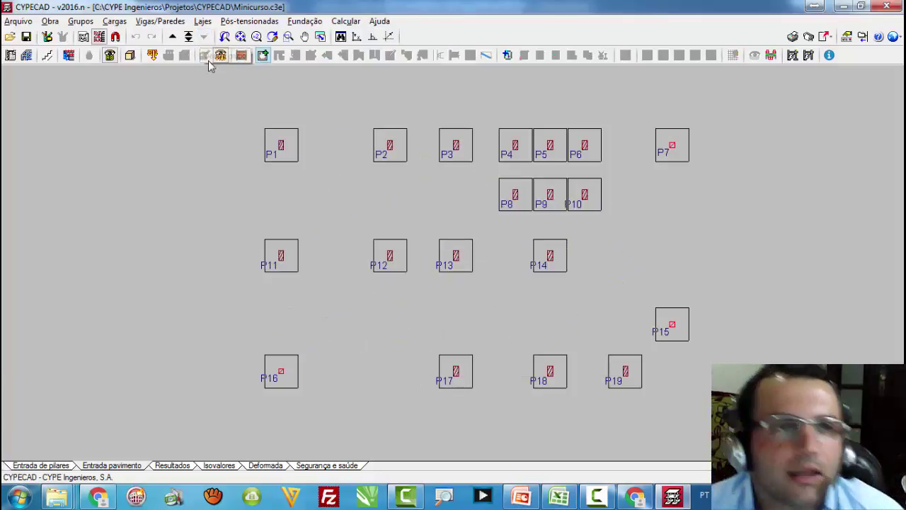
left_click(304, 21)
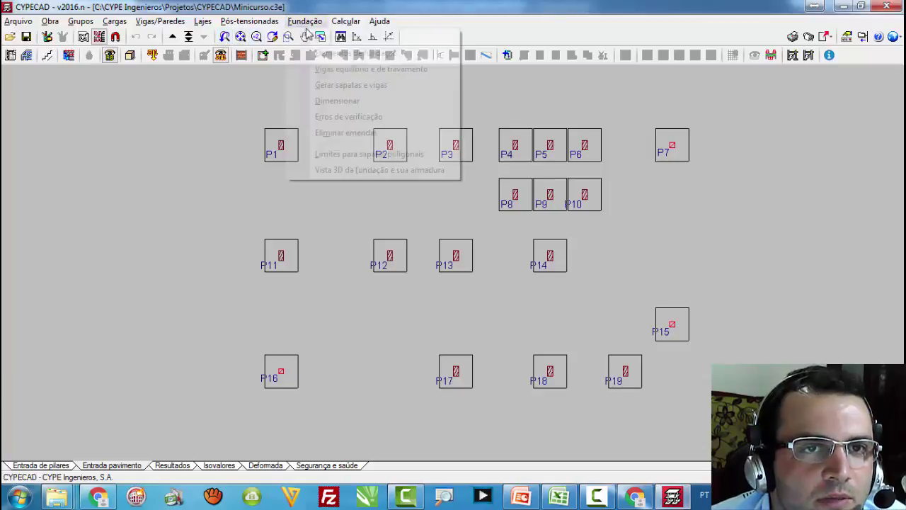
left_click(339, 53)
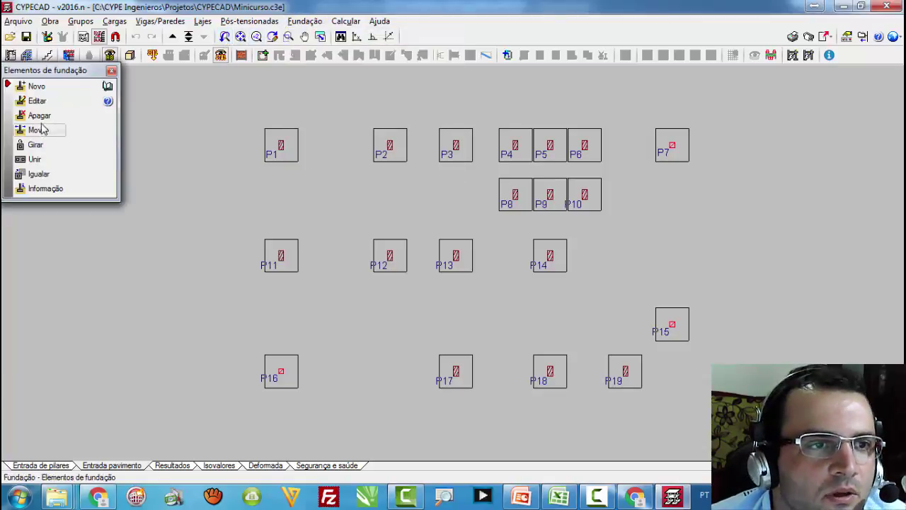
Step: Delete all existing footings under pillars P1 to P19 and close the foundation element tools
left_click(38, 115)
left_click(212, 108)
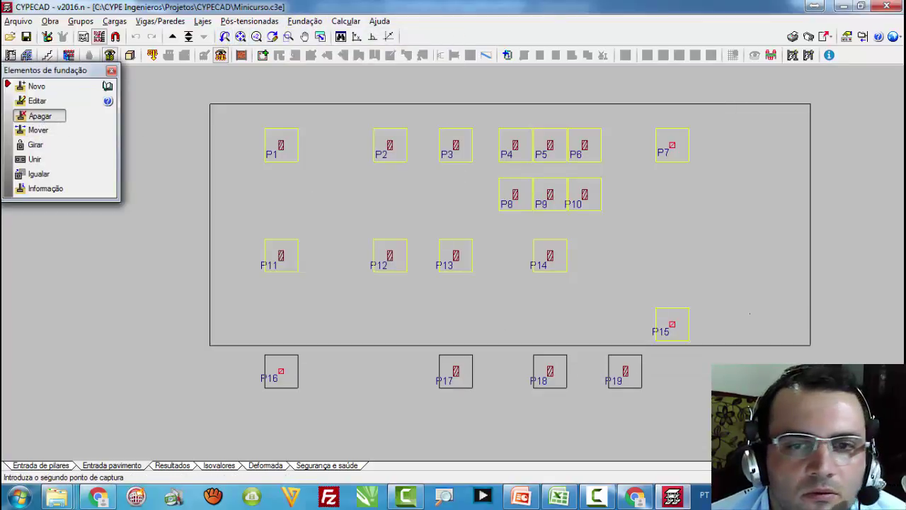
left_click(743, 419)
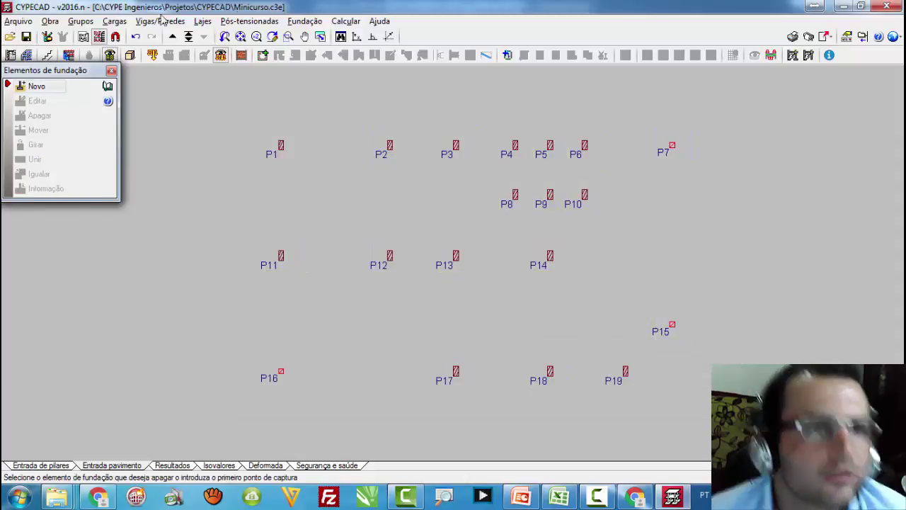
left_click(111, 71)
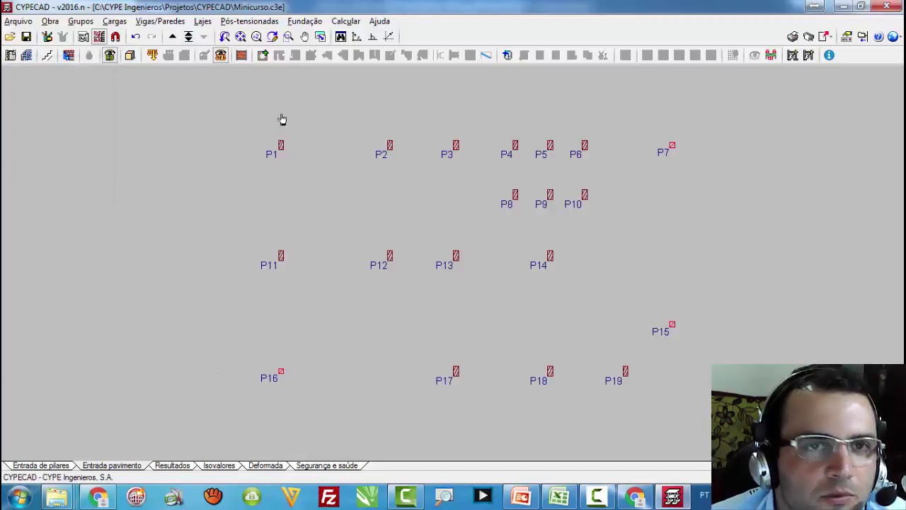
Step: Define a new foundation element for a single pillar using the first footing type offered
left_click(305, 21)
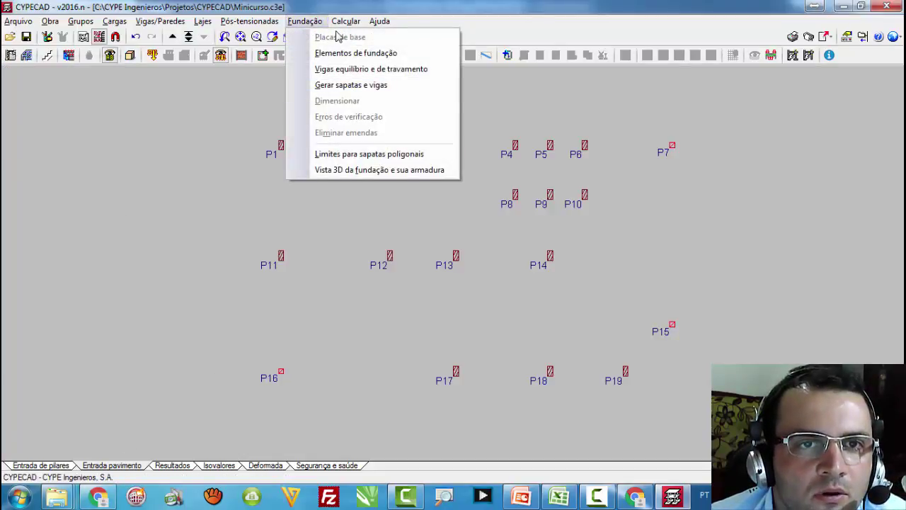
left_click(343, 53)
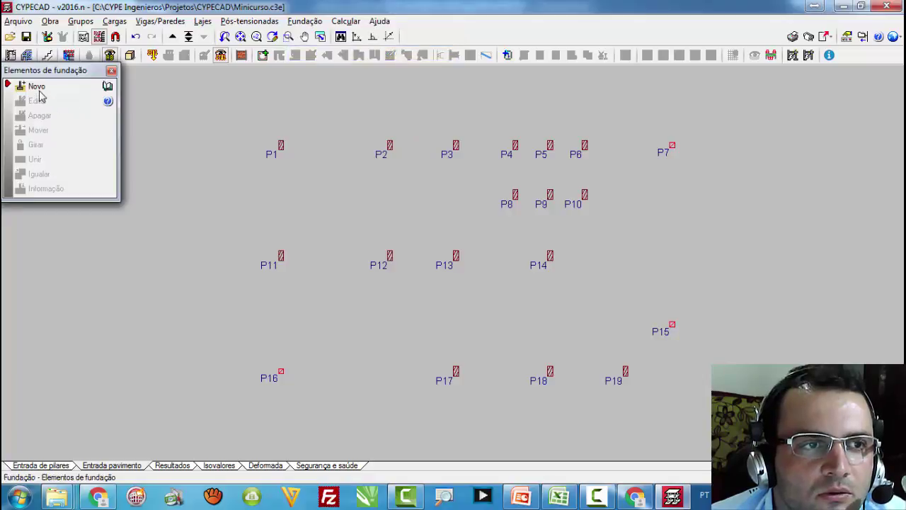
left_click(39, 90)
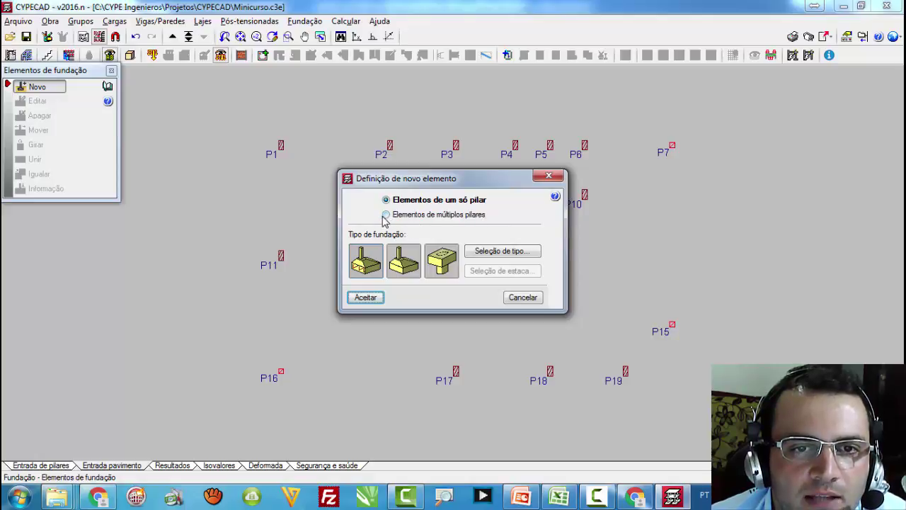
left_click(499, 252)
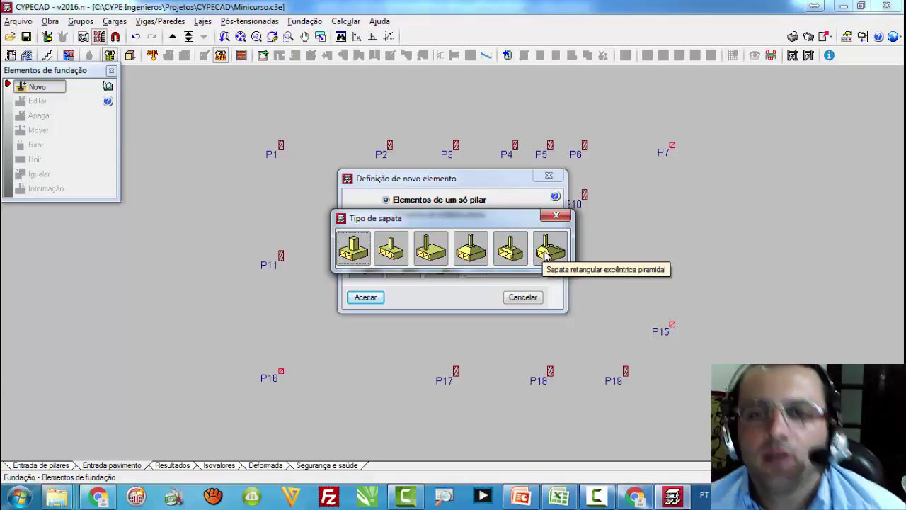
left_click(354, 249)
left_click(366, 297)
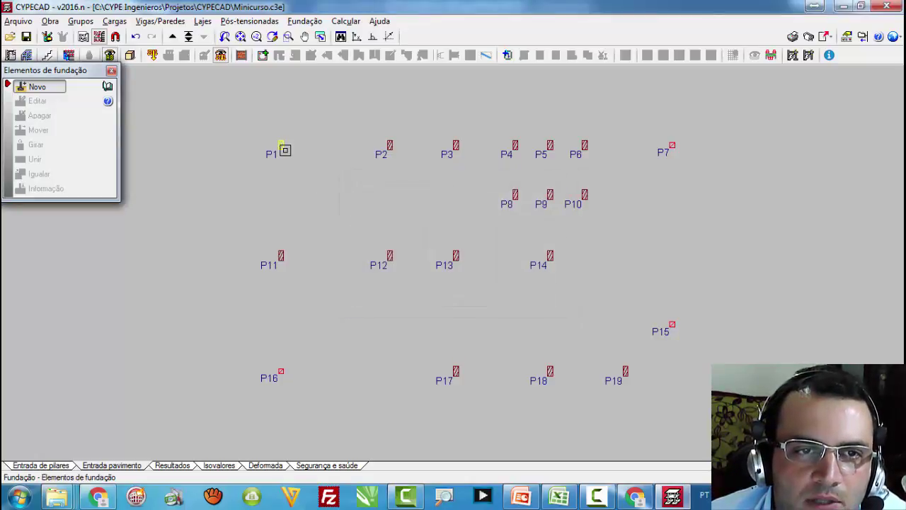
Step: Place footings under the perimeter pillars P1, P11, P16, P17, P18, P19, P15 and P7
left_click(284, 150)
left_click(283, 258)
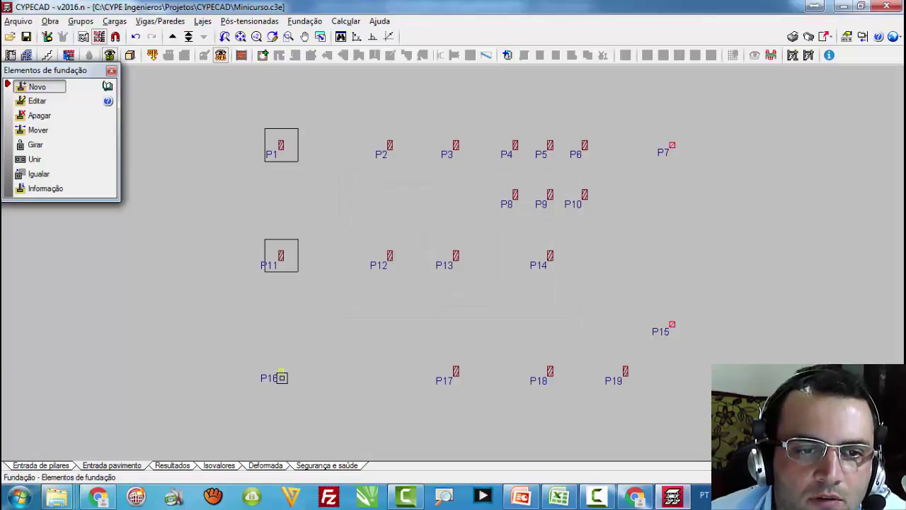
left_click(458, 368)
left_click(549, 371)
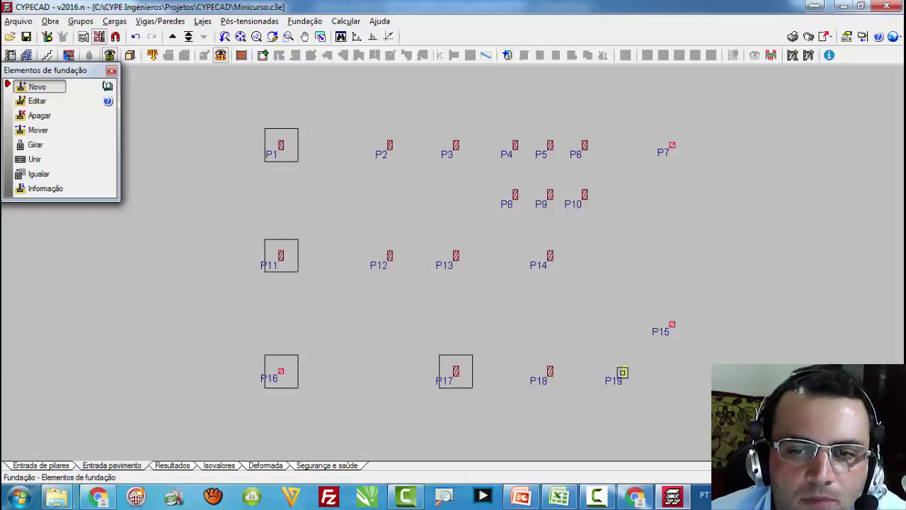
left_click(672, 322)
left_click(671, 149)
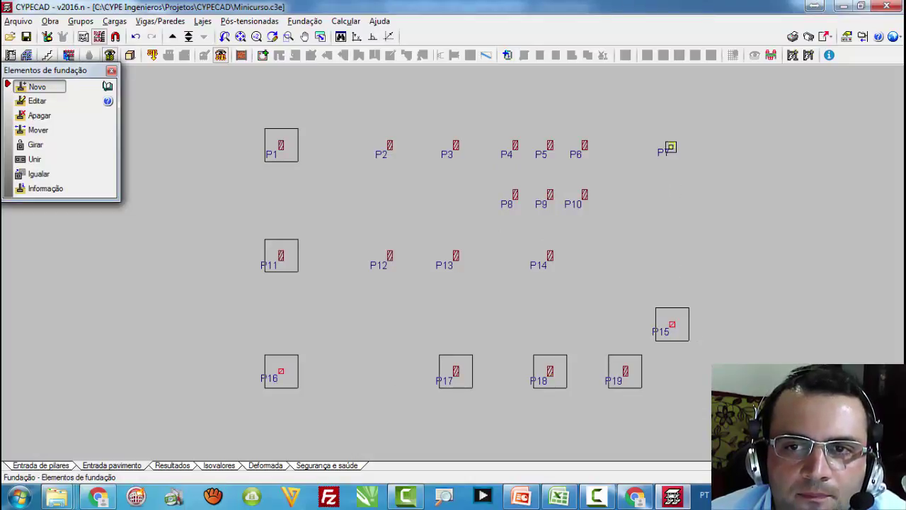
Step: Place footings under pillars P6, P10, P9, P5, P4, P8 and P14
left_click(584, 145)
left_click(584, 194)
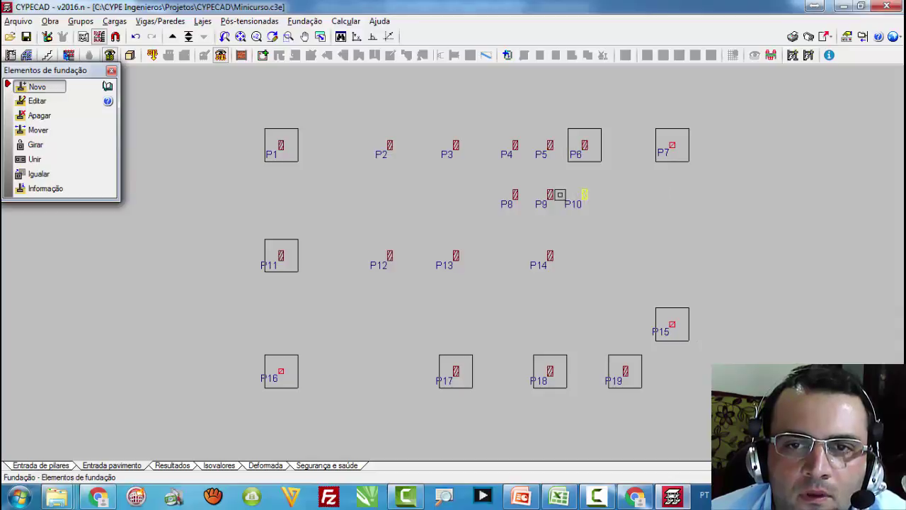
left_click(550, 194)
left_click(550, 145)
left_click(514, 145)
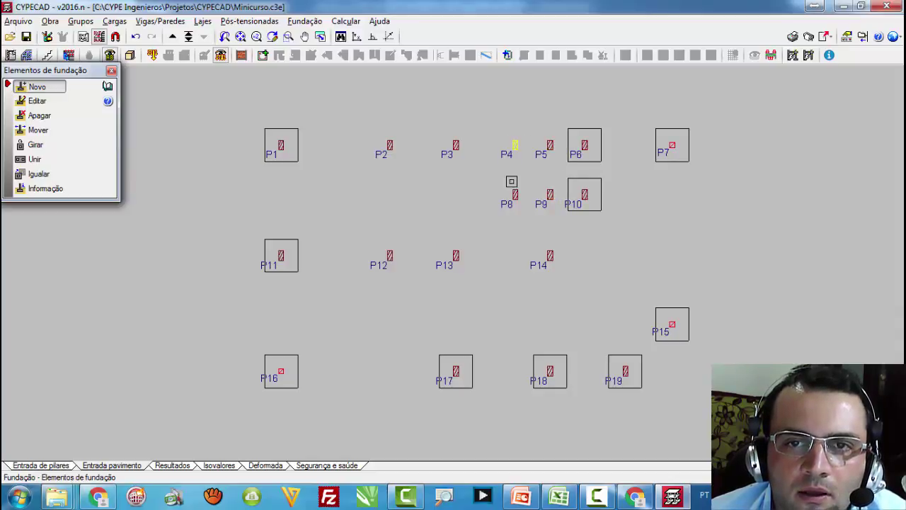
left_click(515, 194)
left_click(550, 255)
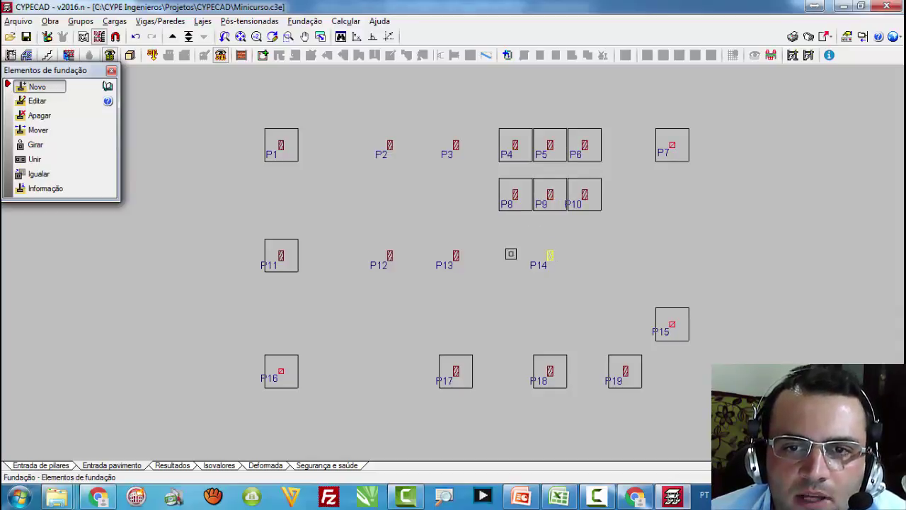
Step: Place footings under the remaining pillars P13, P3, P2 and P12
left_click(457, 254)
left_click(456, 144)
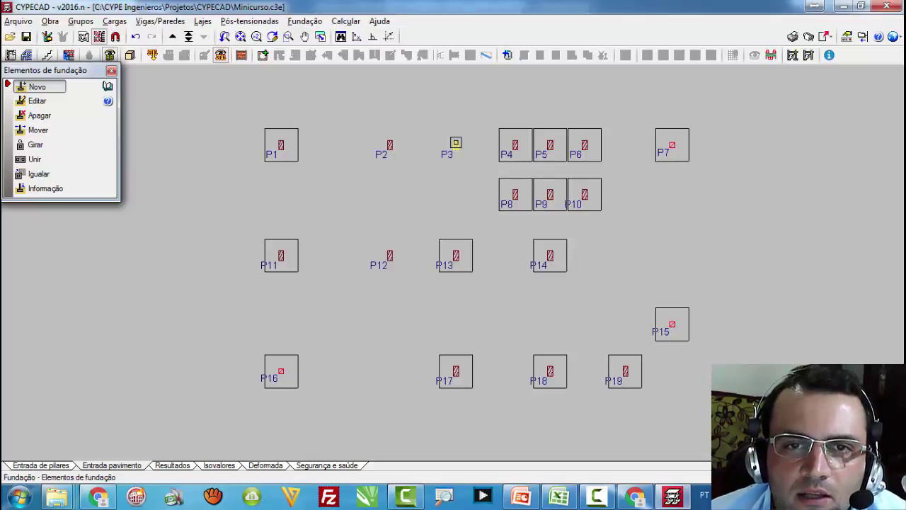
left_click(389, 145)
left_click(390, 254)
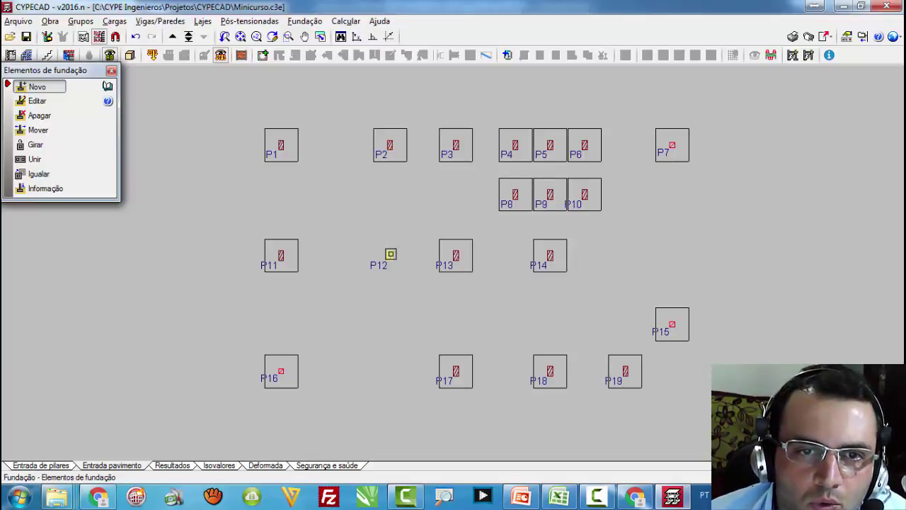
left_click(390, 255)
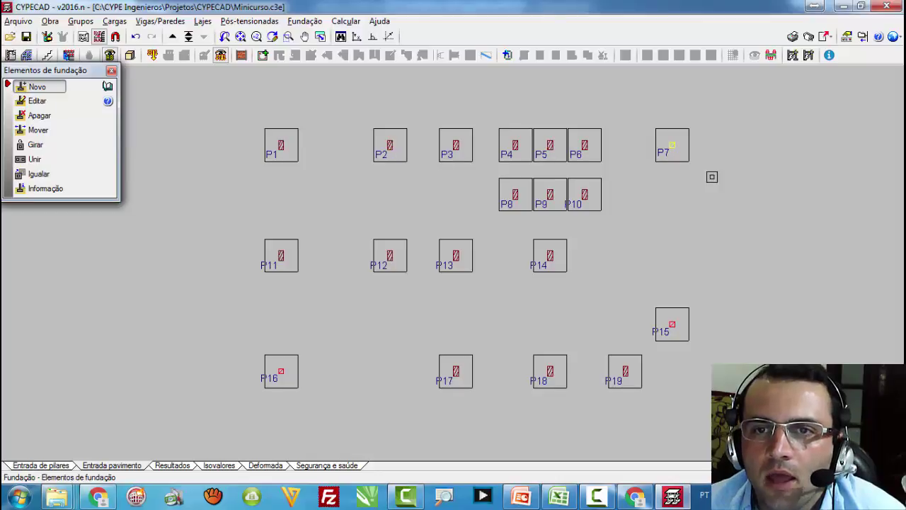
scroll(737, 312, "down", 1)
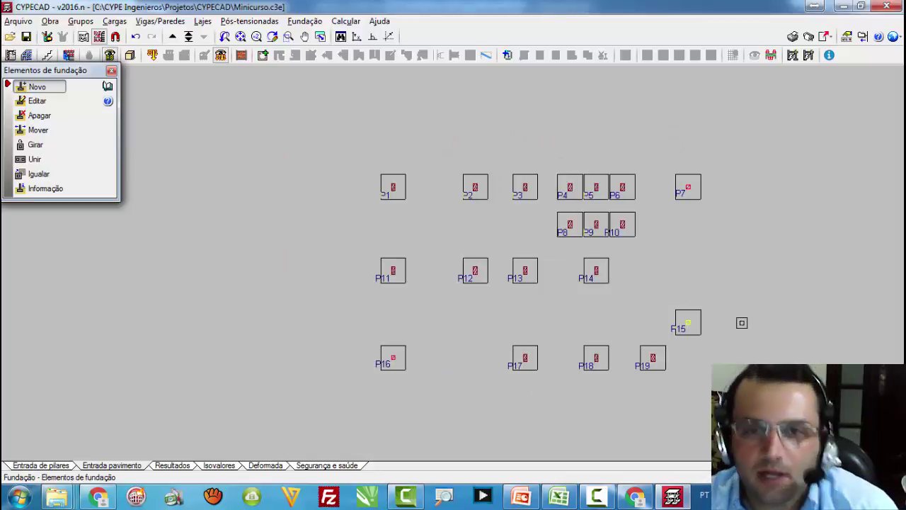
scroll(735, 326, "up", 1)
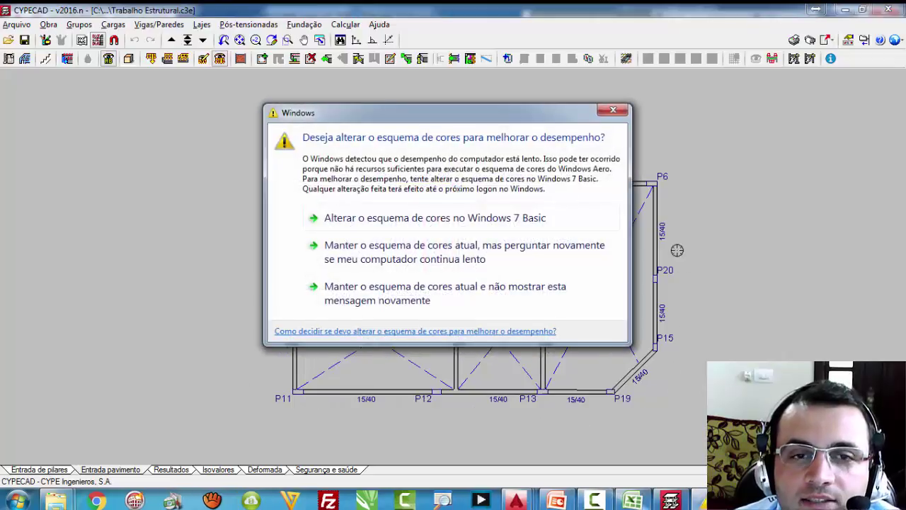
Step: Dismiss the Windows colour-scheme prompt and switch to the wall-load calculation workbook in Excel to look over its tables
left_click(620, 114)
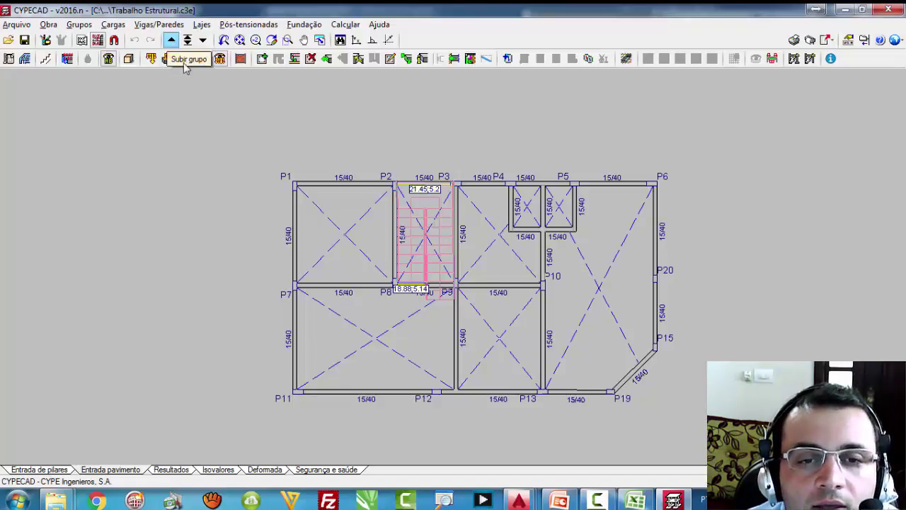
left_click(636, 500)
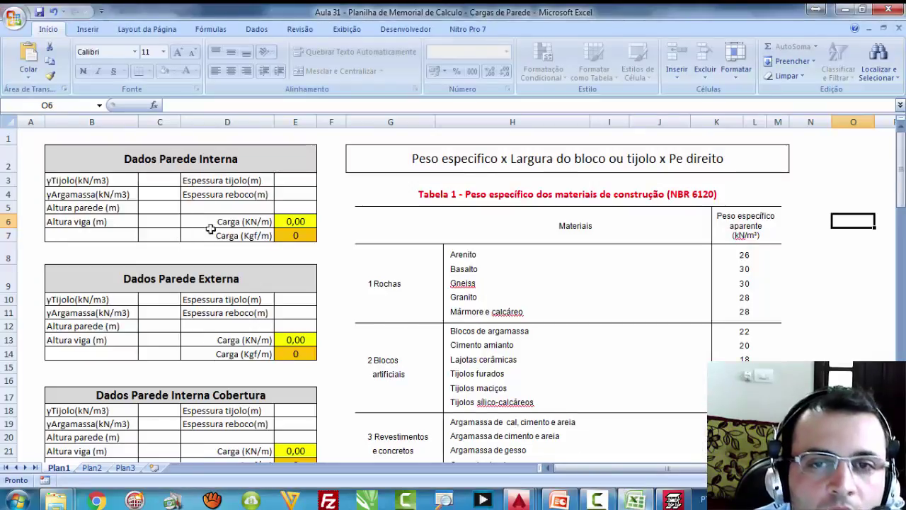
scroll(506, 285, "down", 6)
scroll(505, 284, "up", 6)
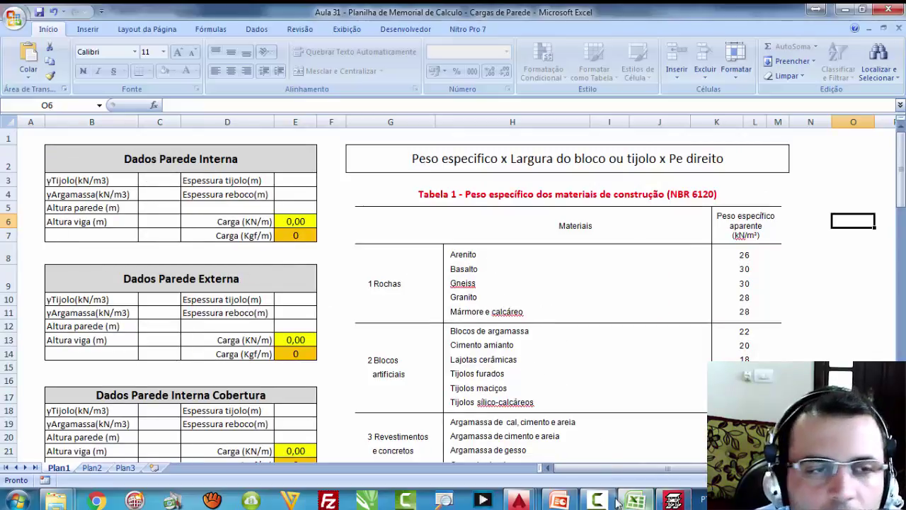
Step: Look up hollow bricks in the specific weight table and enter 13 kN/m3 as the internal wall's yTijolo
left_click(150, 177)
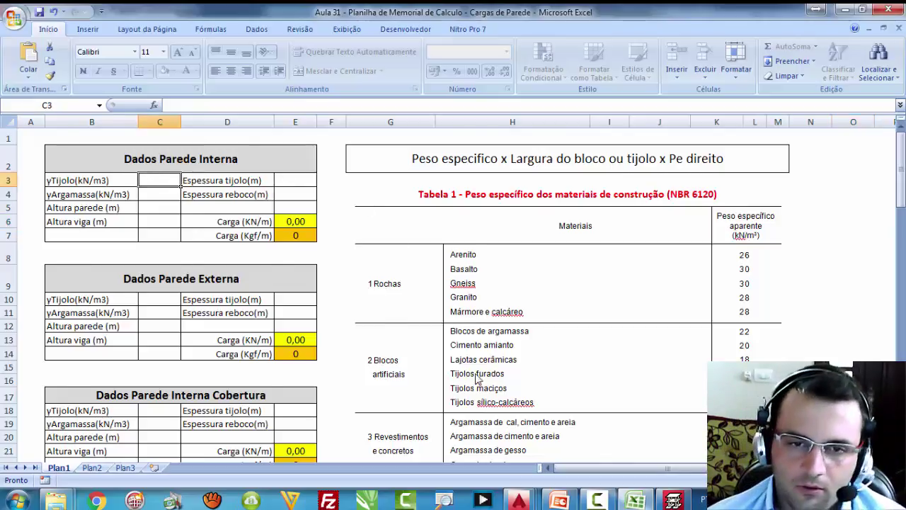
scroll(396, 244, "down", 2)
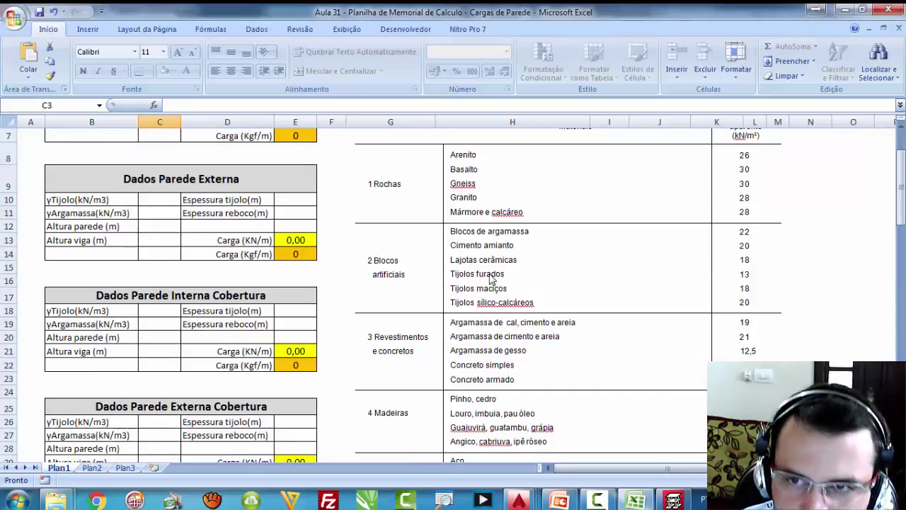
scroll(746, 280, "up", 2)
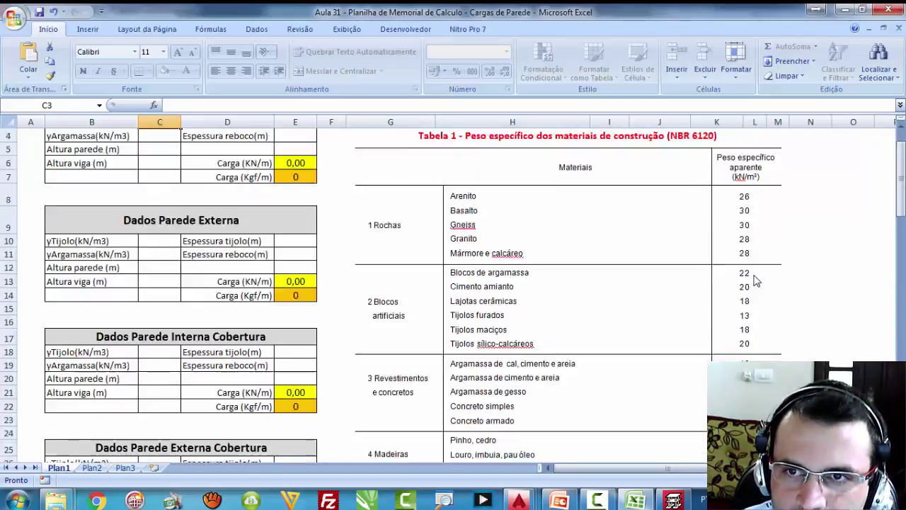
scroll(756, 305, "down", 1)
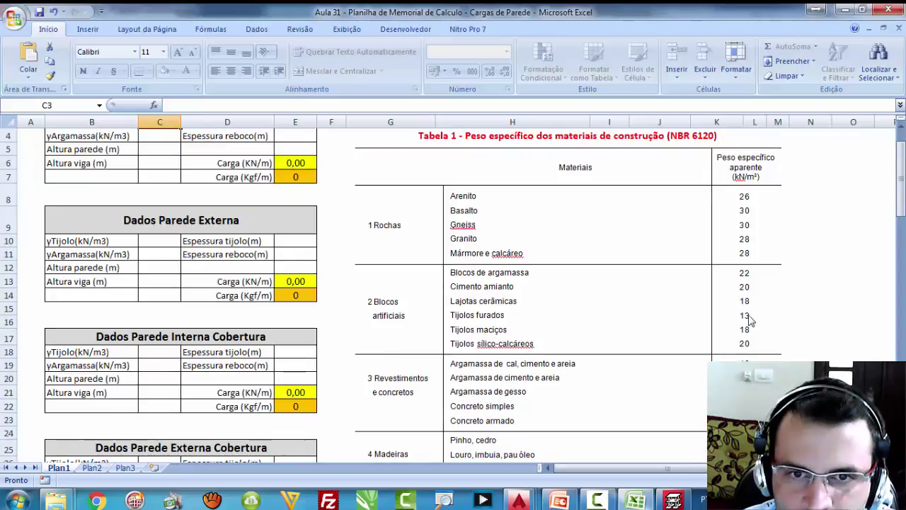
scroll(163, 213, "up", 1)
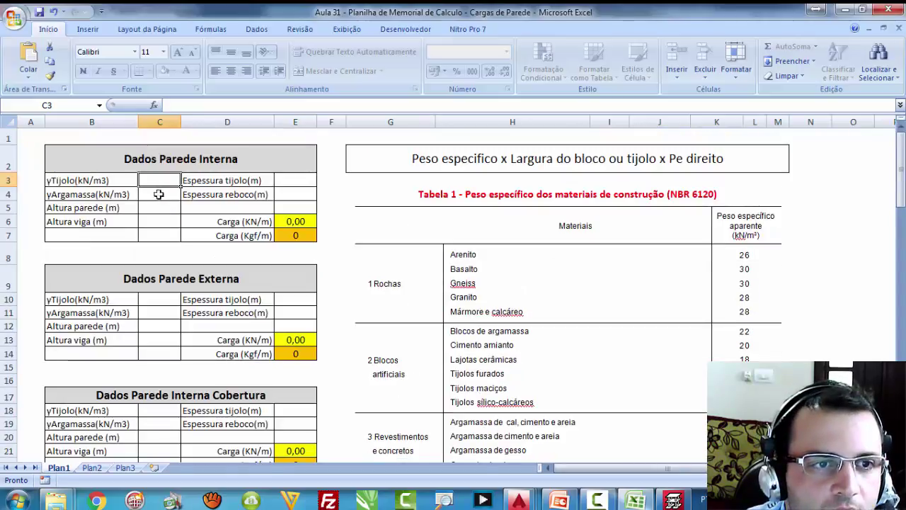
type("13")
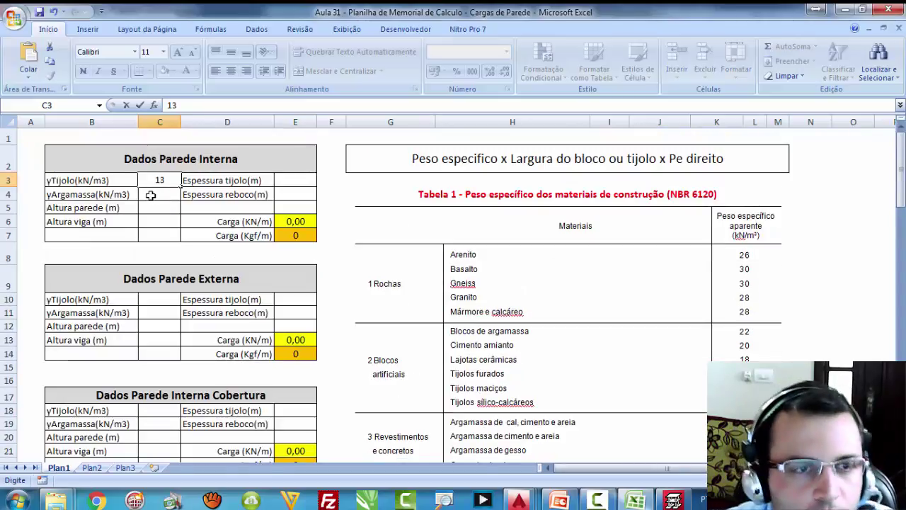
key("Return")
Step: Look up lime, cement and sand mortar and enter 19 kN/m3 as the internal wall's yArgamassa
scroll(447, 378, "down", 1)
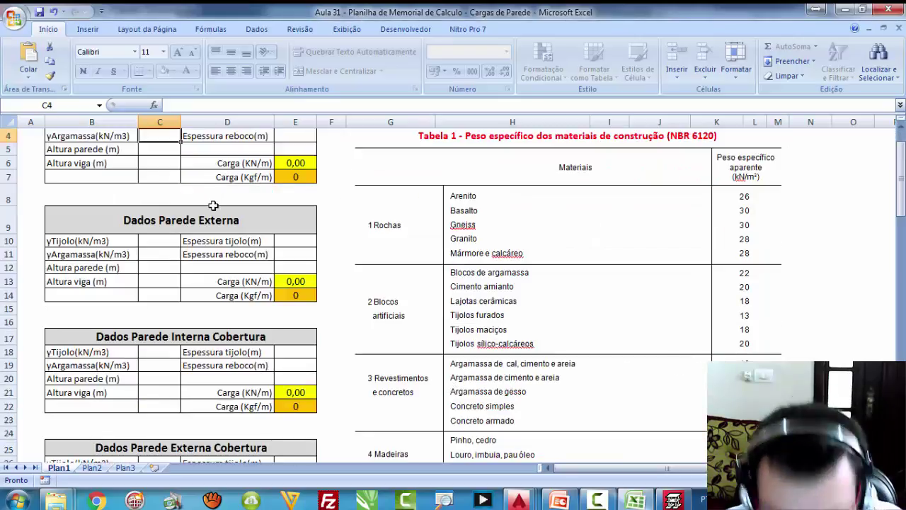
type("19")
scroll(117, 177, "up", 1)
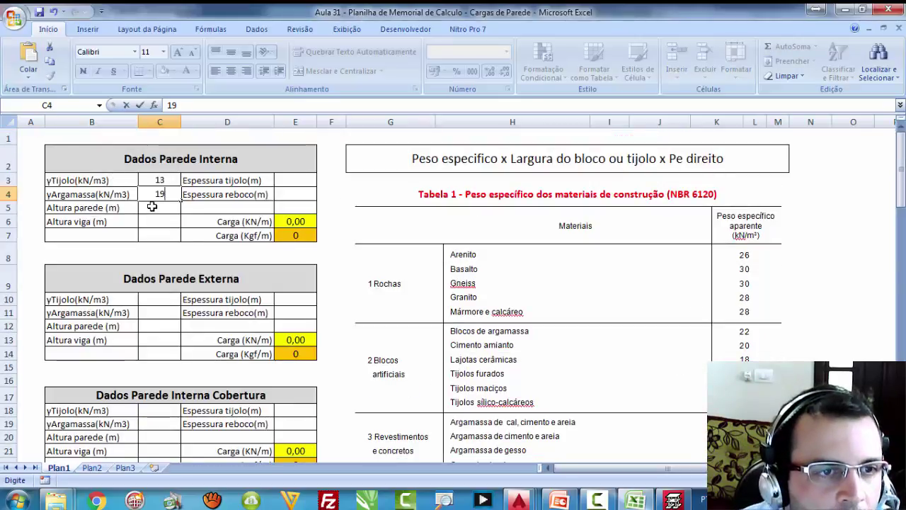
key("Return")
Step: Set the internal wall's height to 2,8 m with a decimal comma and its beam height to 0,40 m
type("2.8")
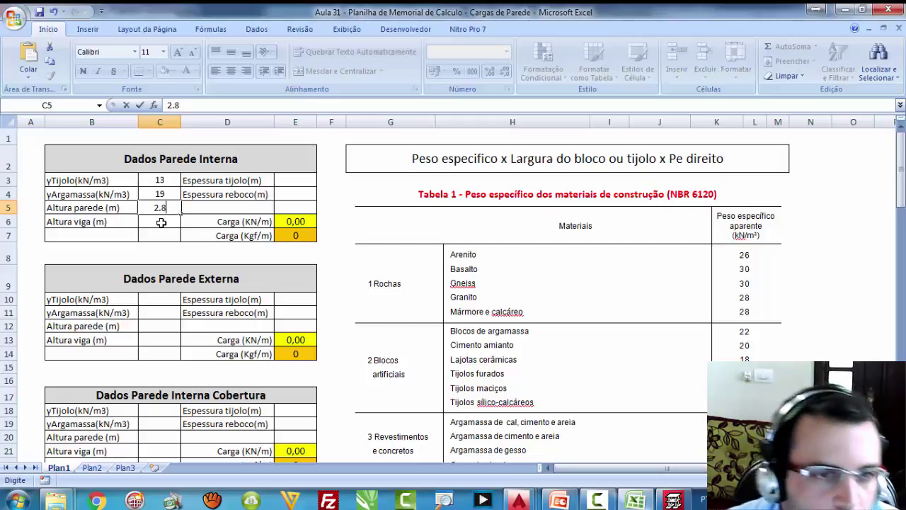
key("Return")
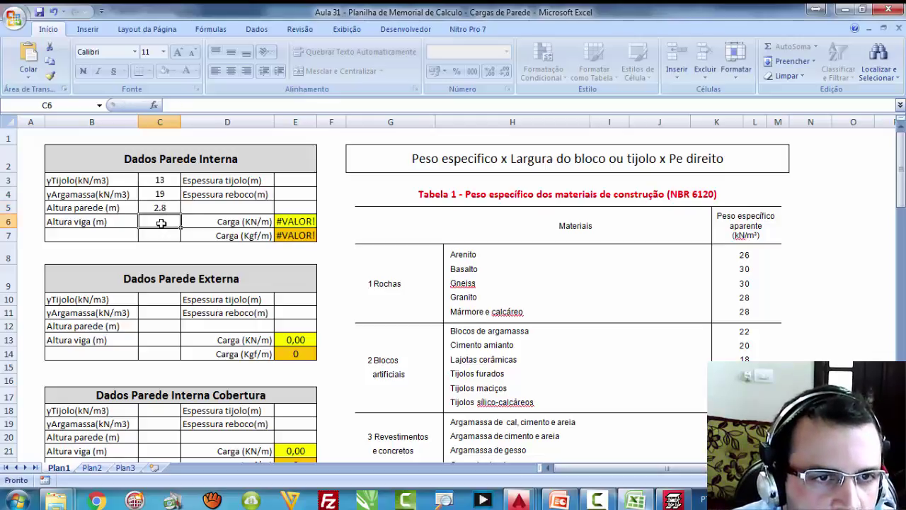
left_click(167, 207)
type("2,")
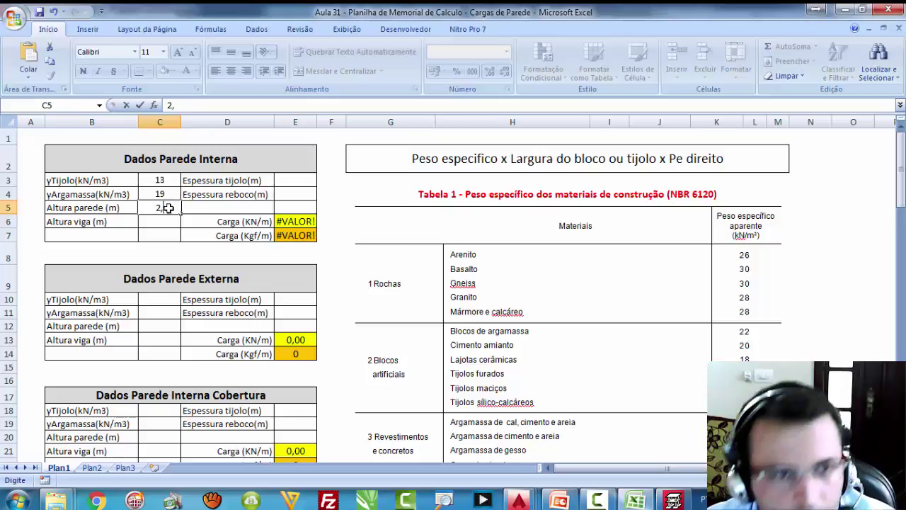
type("8")
key("Return")
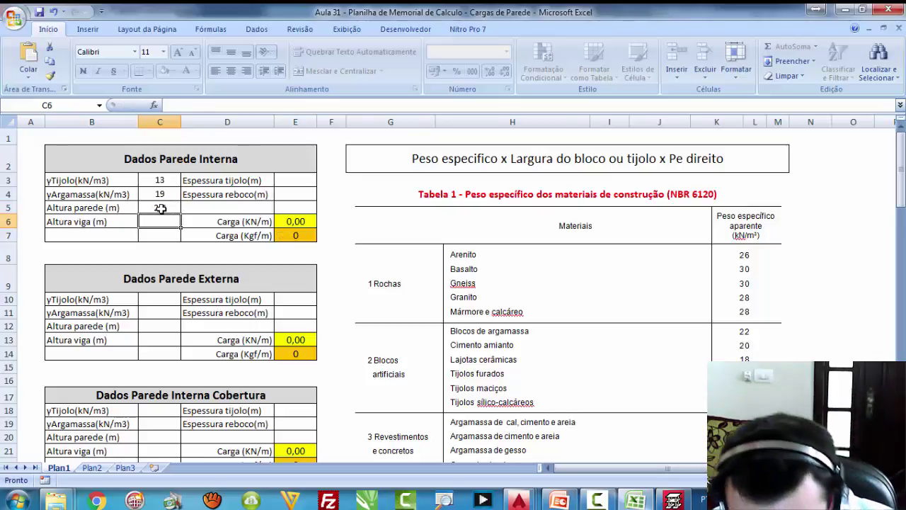
type("0,40")
left_click(296, 181)
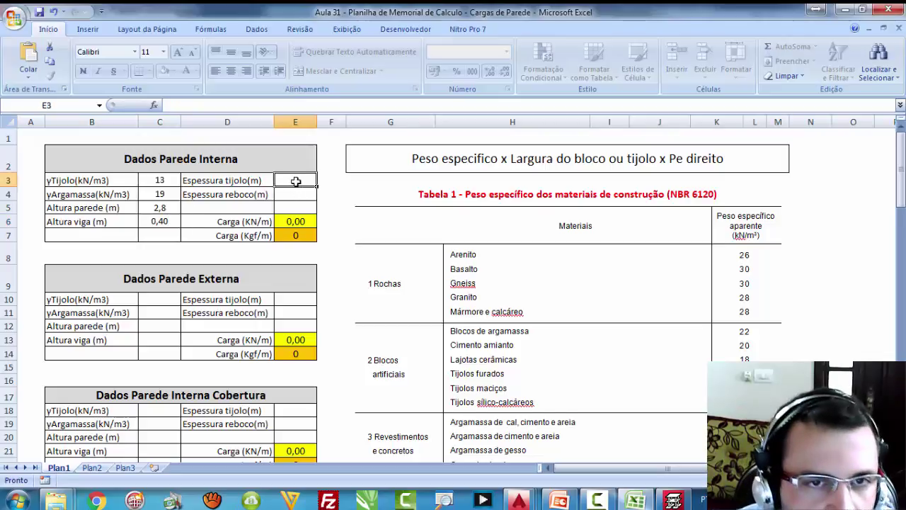
Step: Set the internal wall's brick thickness to 0,15 m and its plaster thickness to 0,025 m
type("0")
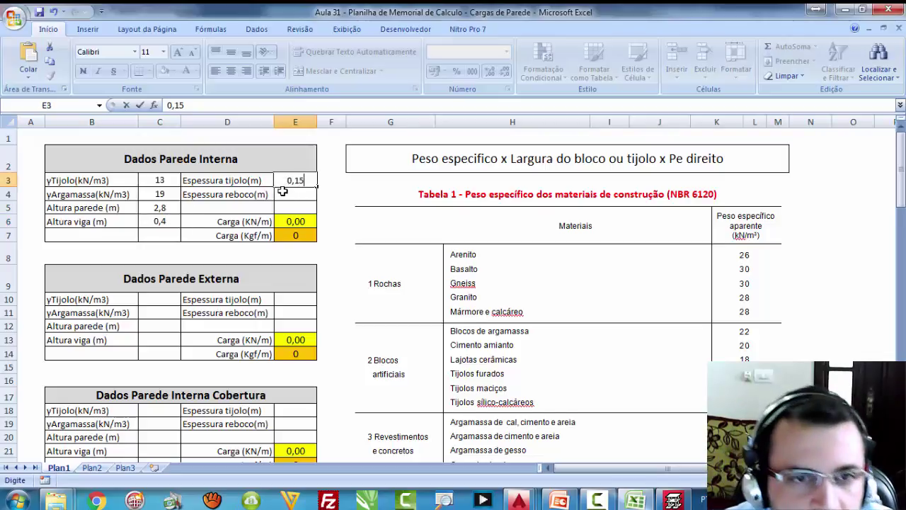
type(",15")
key("Return")
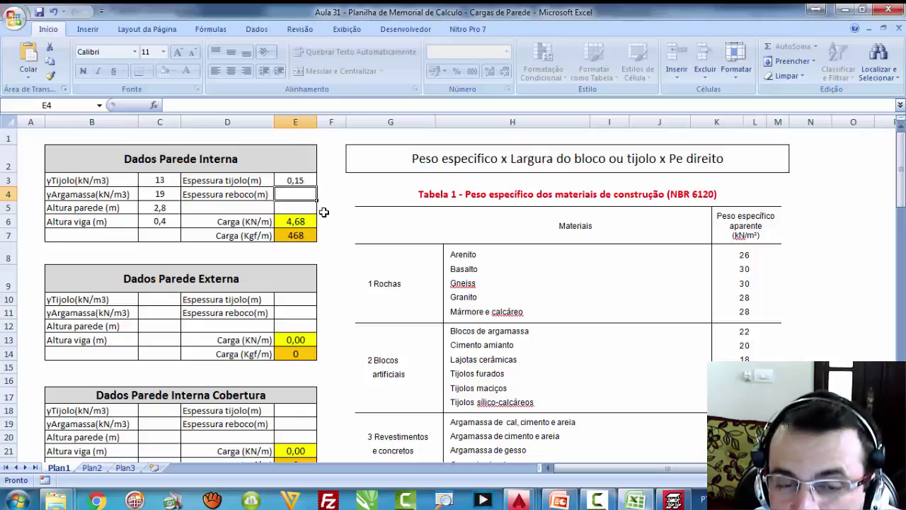
type("0,025")
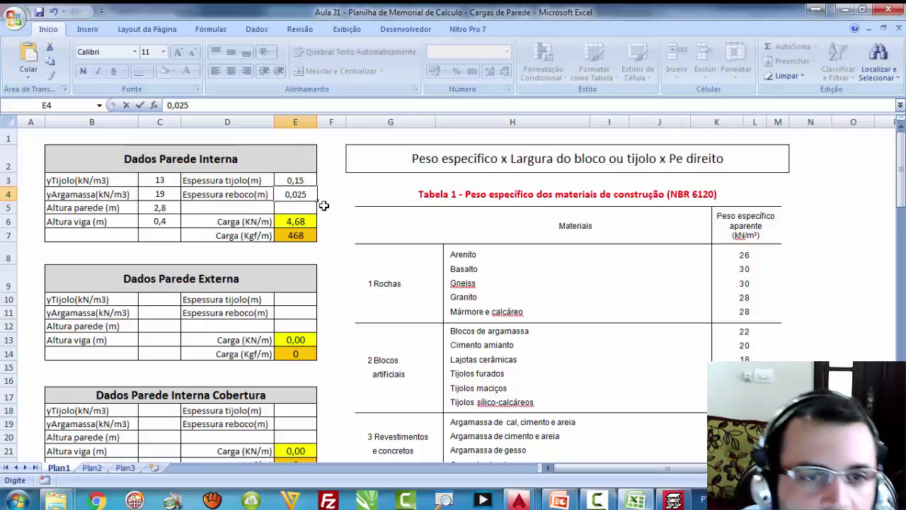
key("Tab")
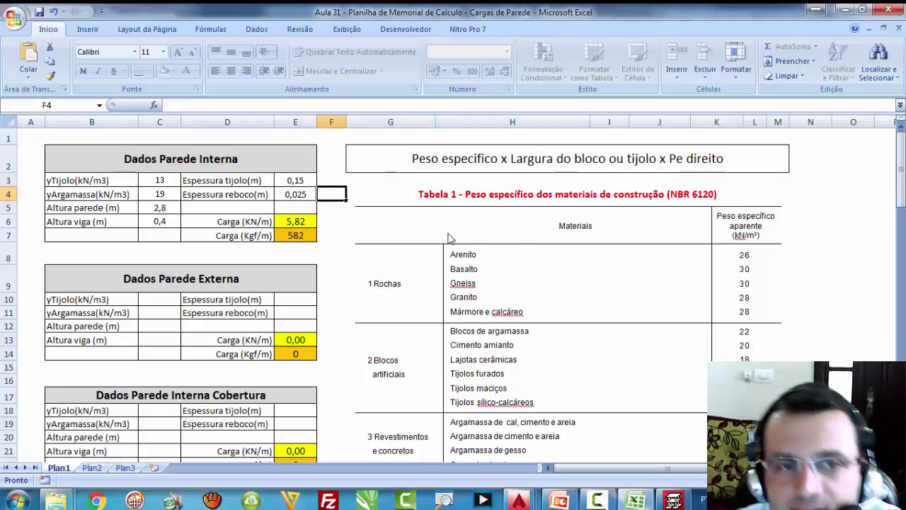
Step: Switch to CYPECAD and create a new linear load of 6 kN/m under the permanent loads hypothesis
left_click(635, 501)
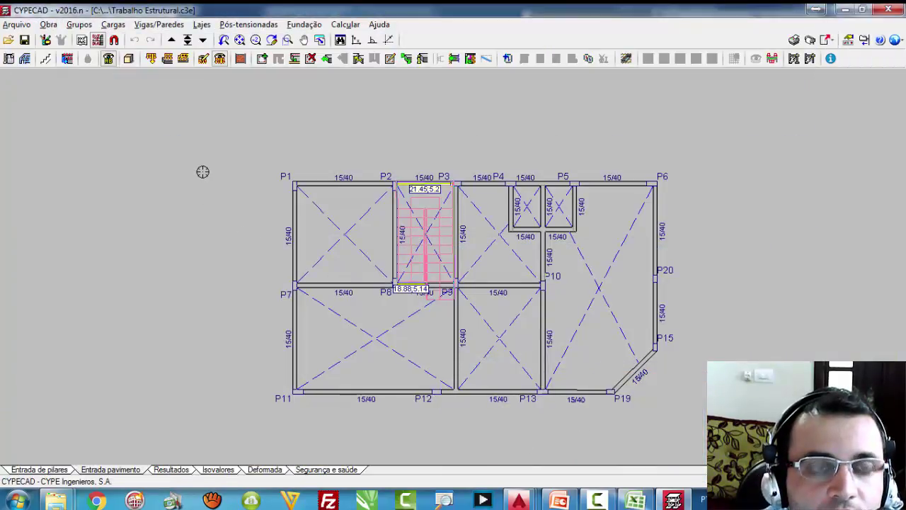
left_click(113, 24)
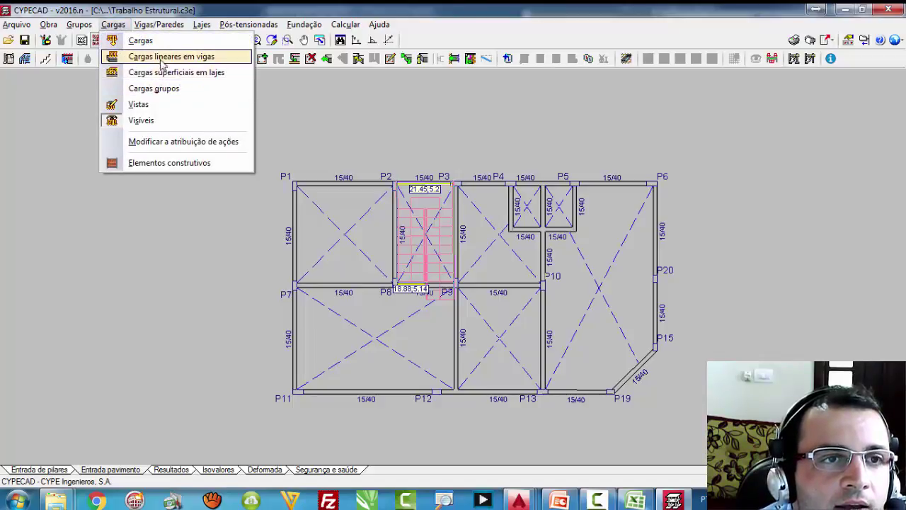
left_click(149, 47)
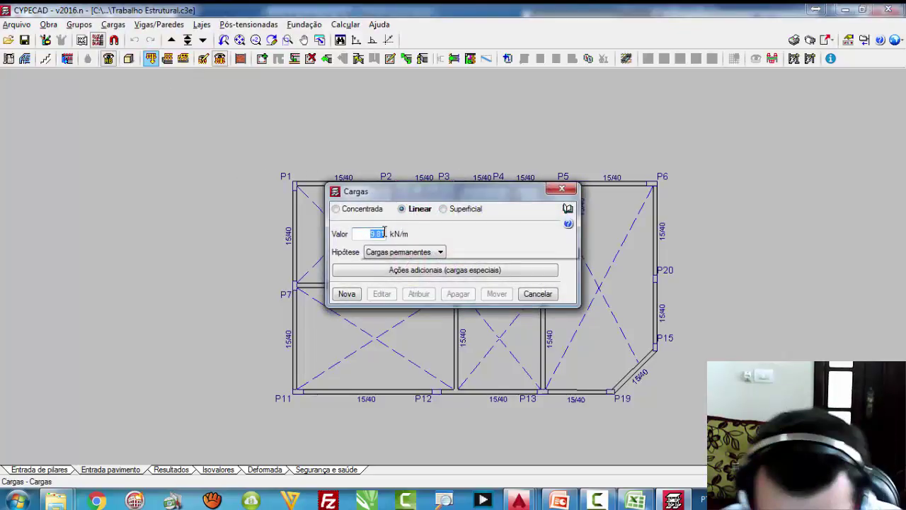
type("6")
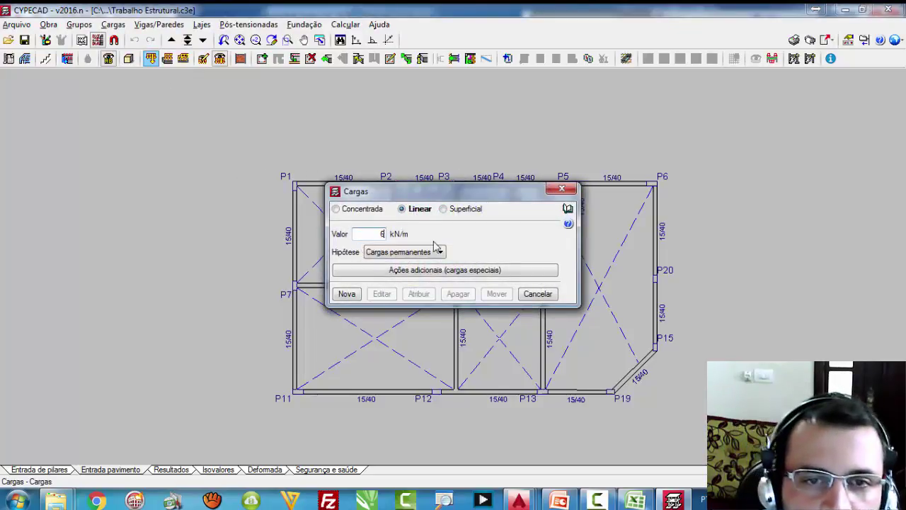
left_click(347, 294)
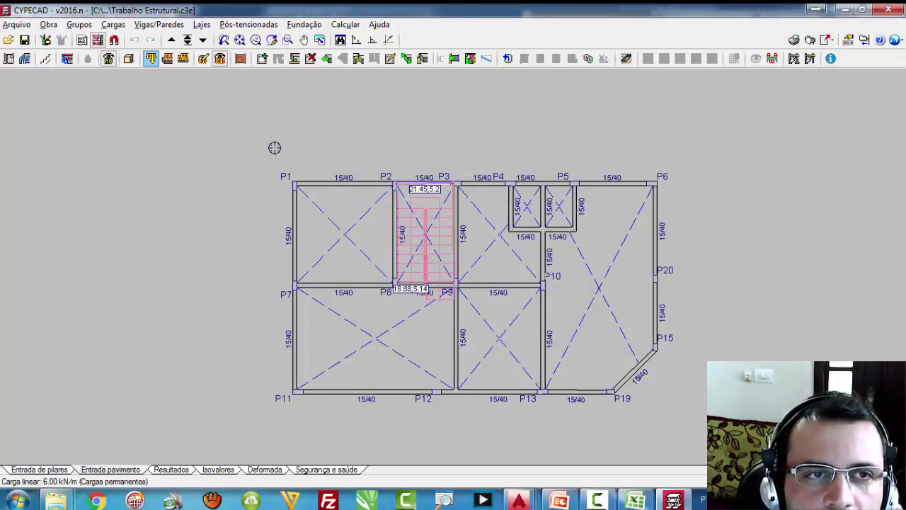
Step: Apply a 6 kN/m permanent linear beam load to all beams of the current floor at once
left_click(112, 25)
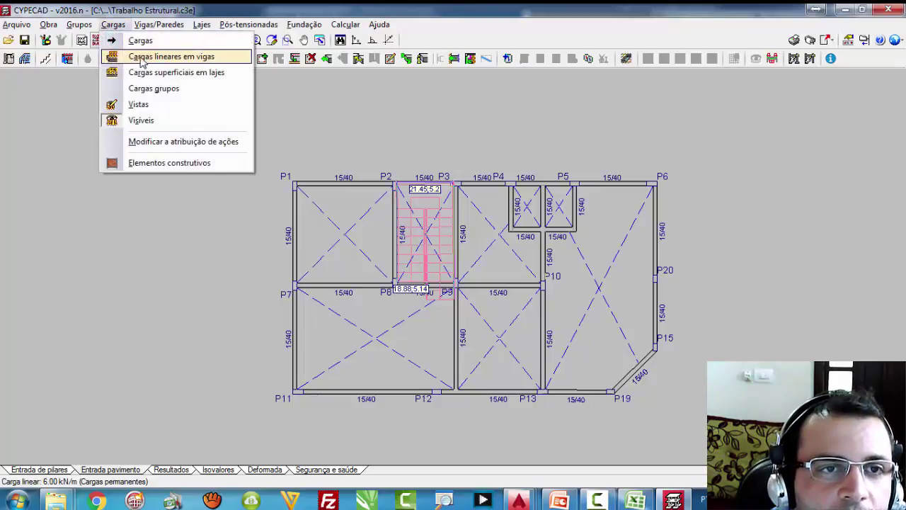
left_click(176, 57)
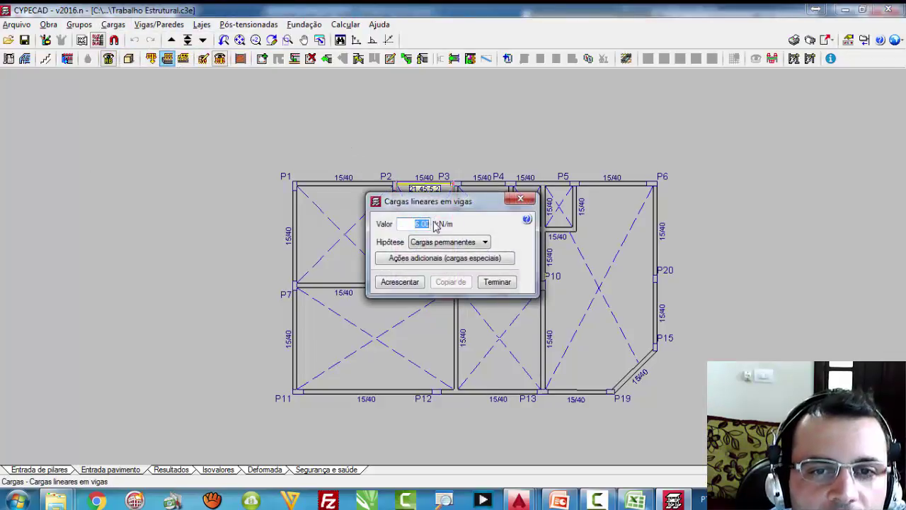
left_click(399, 281)
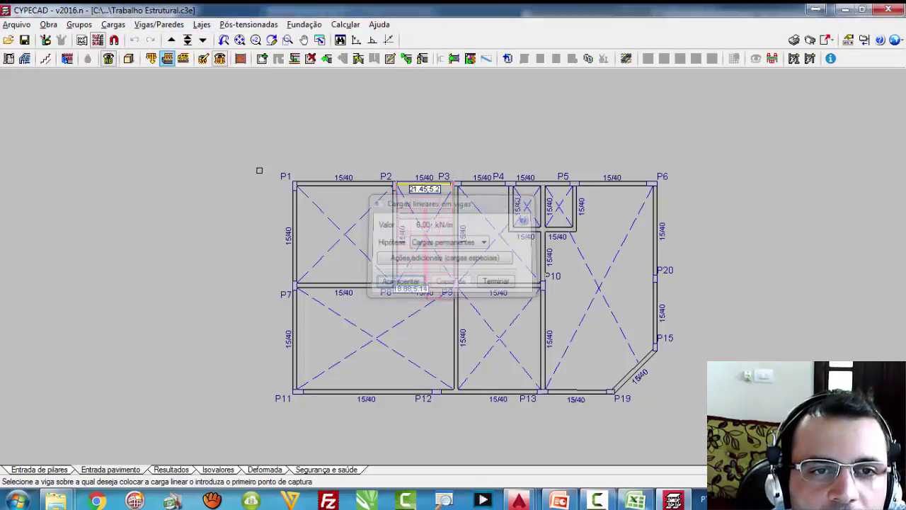
left_click(250, 150)
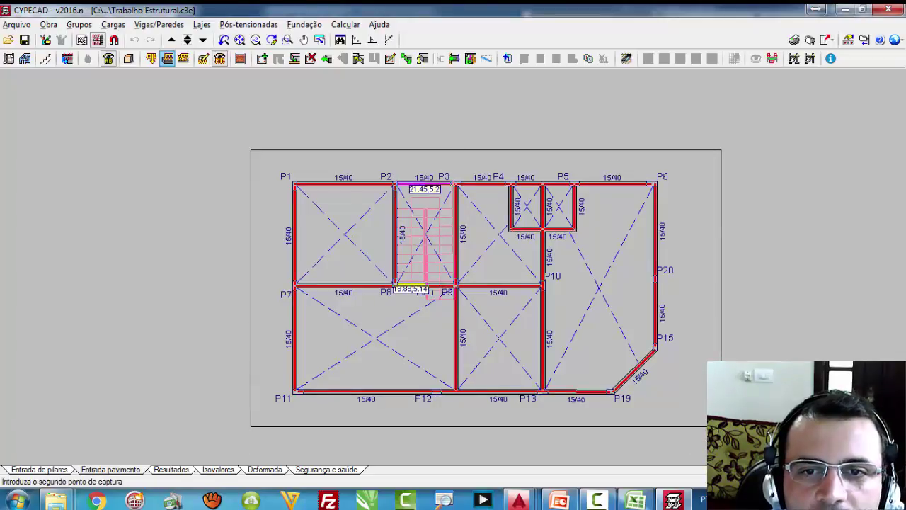
left_click(715, 428)
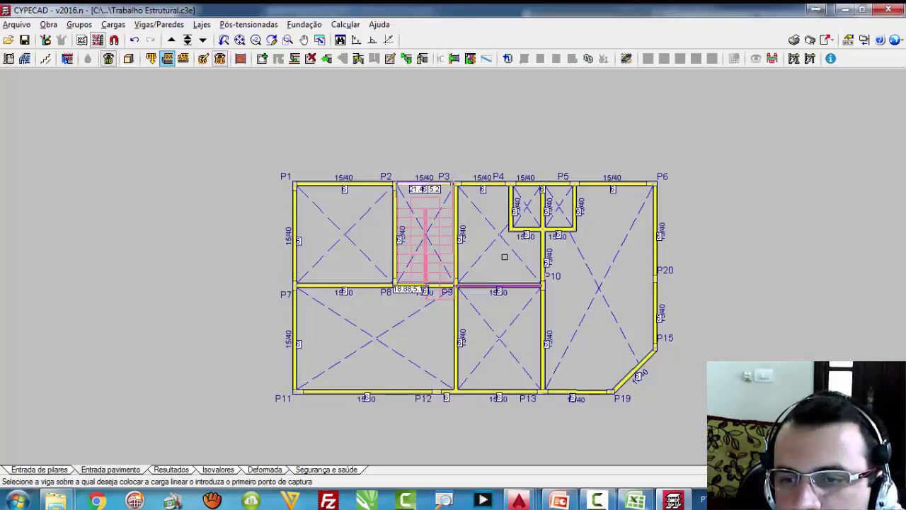
Step: Apply the 6 kN/m permanent beam load to every beam of the next floor up, and go up to the top floor
left_click(171, 39)
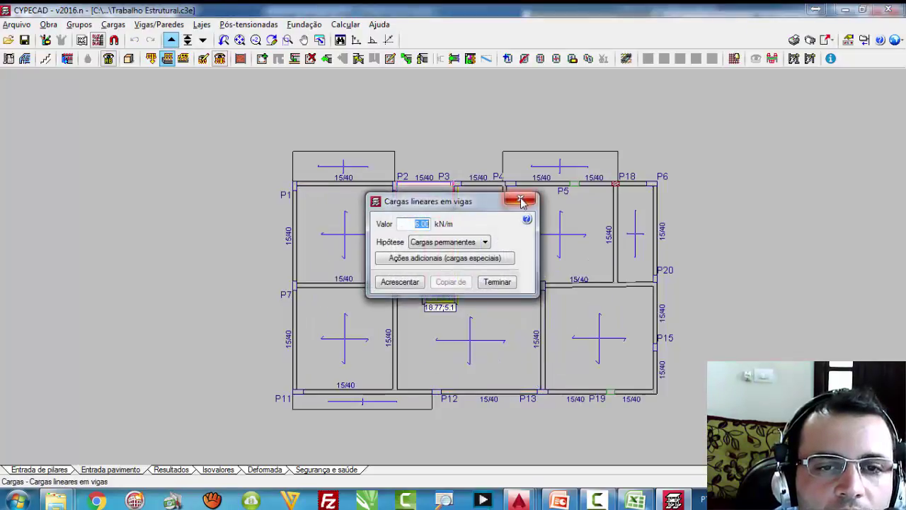
left_click(400, 281)
left_click(241, 169)
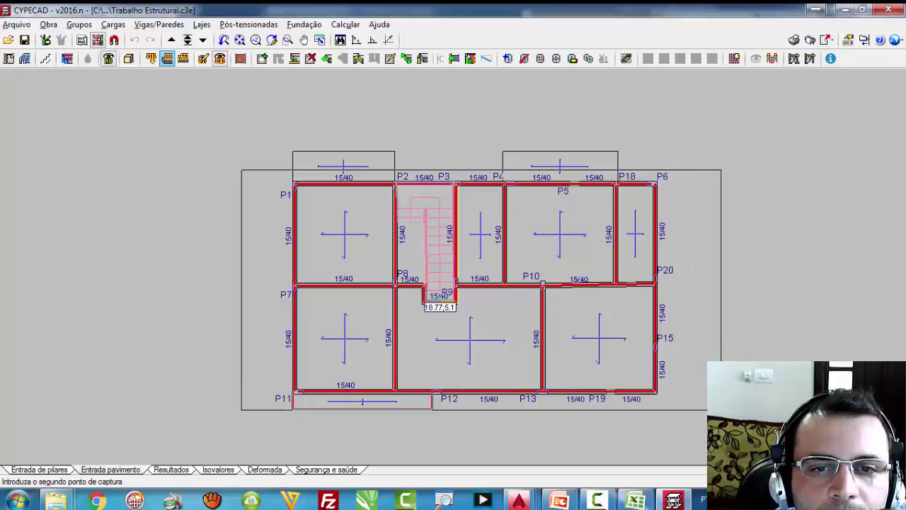
left_click(721, 409)
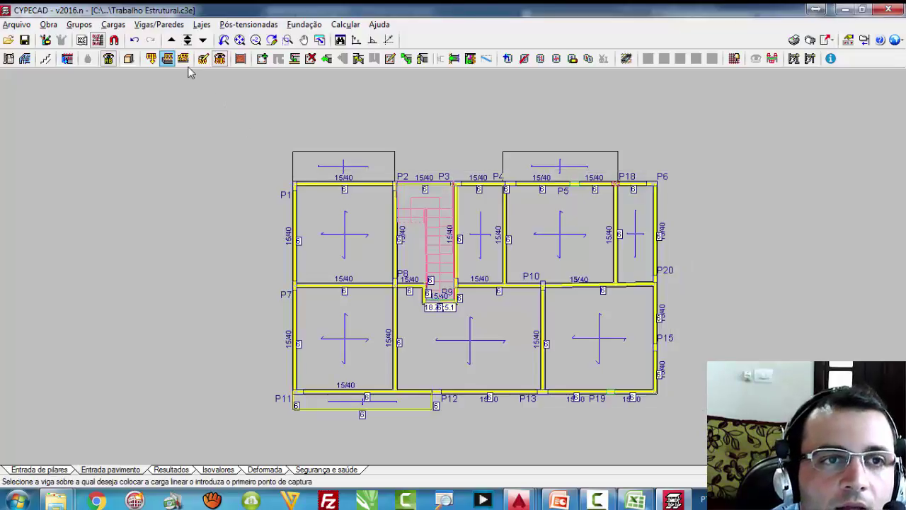
left_click(171, 40)
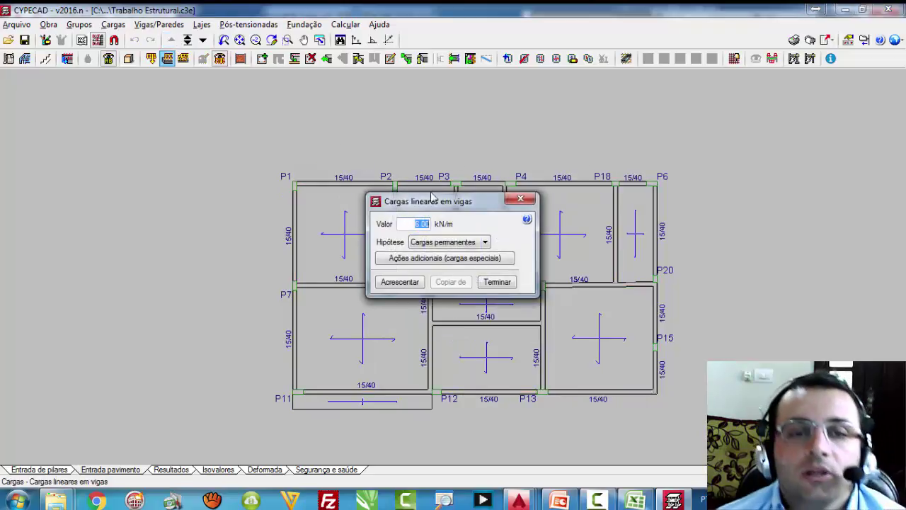
left_click(518, 199)
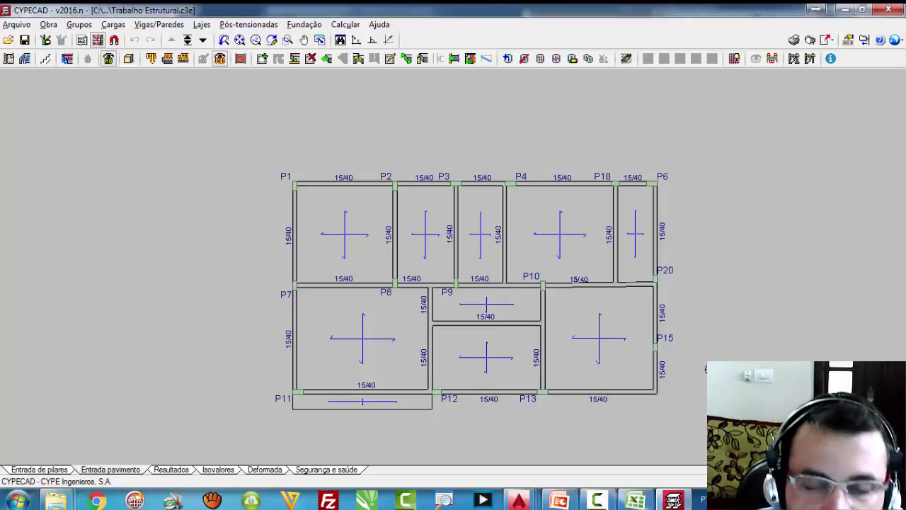
Step: Switch to the Excel wall-load workbook and set the internal wall's height to 0,5 m
left_click(644, 501)
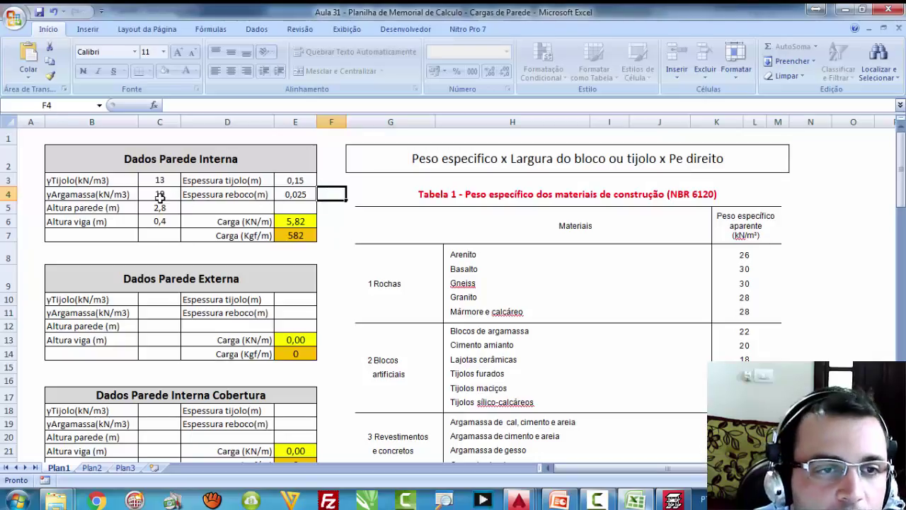
left_click(159, 207)
type("0")
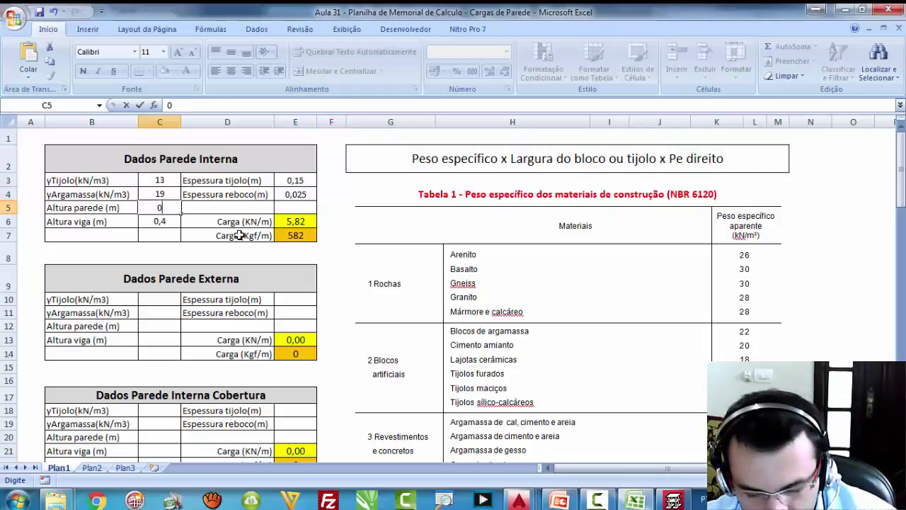
type(",5")
key("Return")
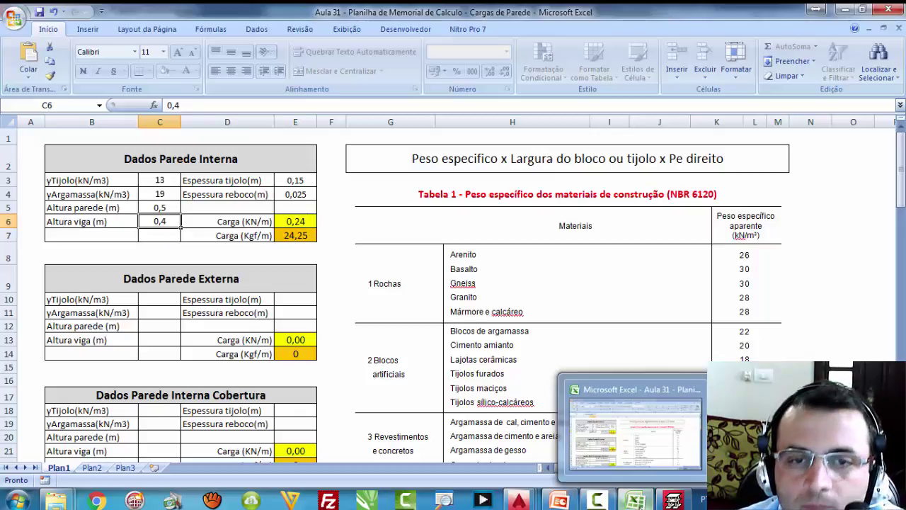
Step: Return to CYPECAD and apply a 0.3 kN/m permanent linear load to the top floor's edge beams from P1 to P6
left_click(672, 500)
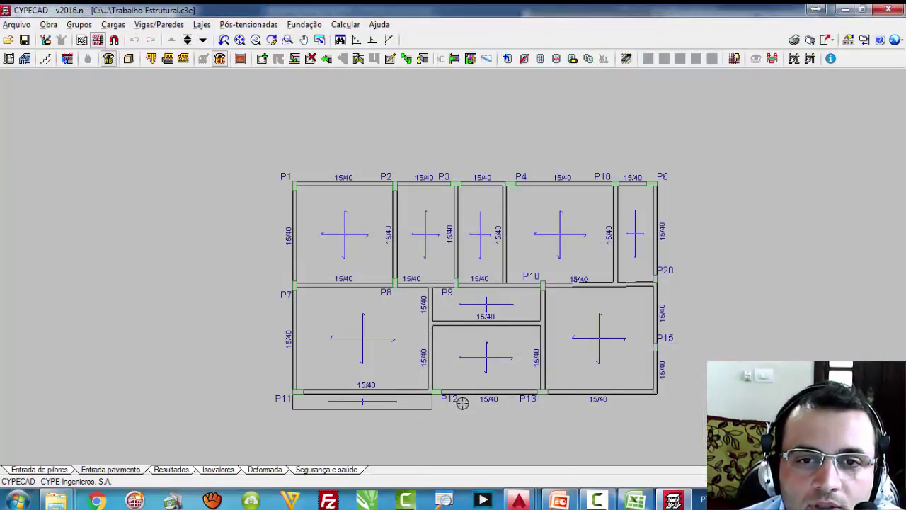
left_click(112, 24)
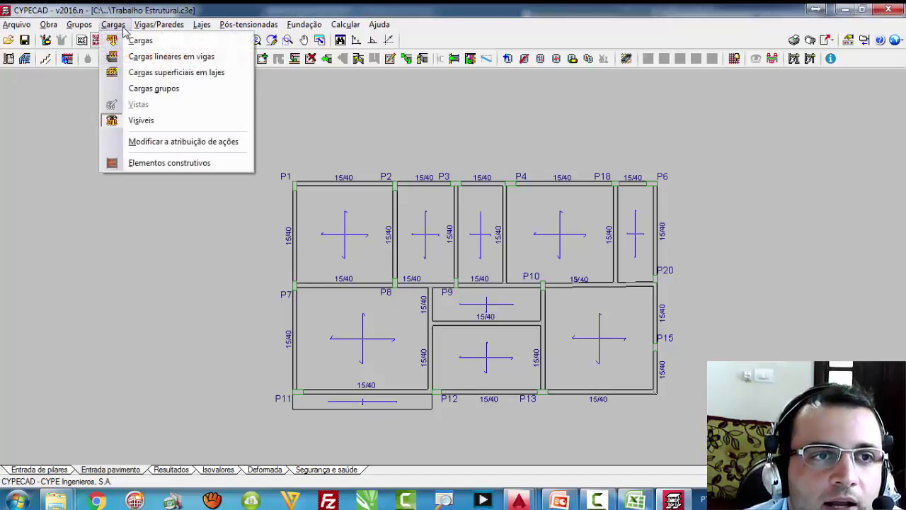
left_click(162, 56)
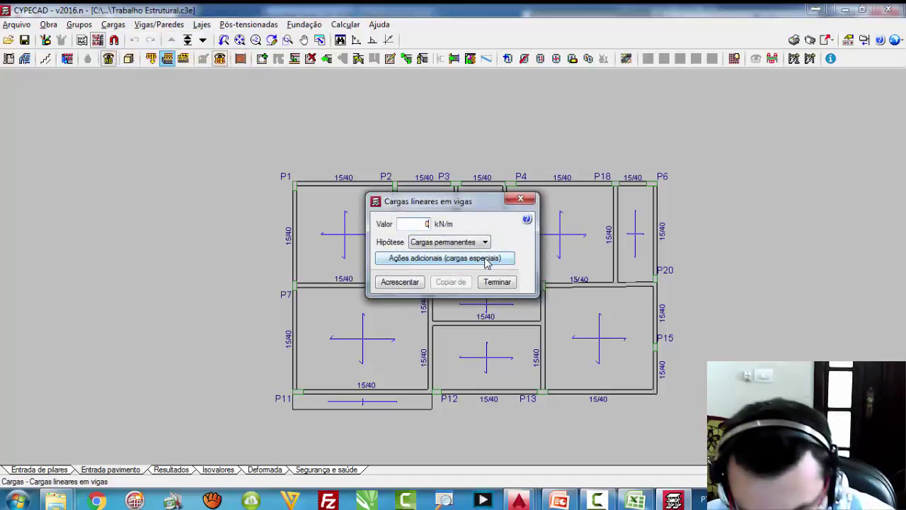
left_click(399, 281)
left_click(358, 185)
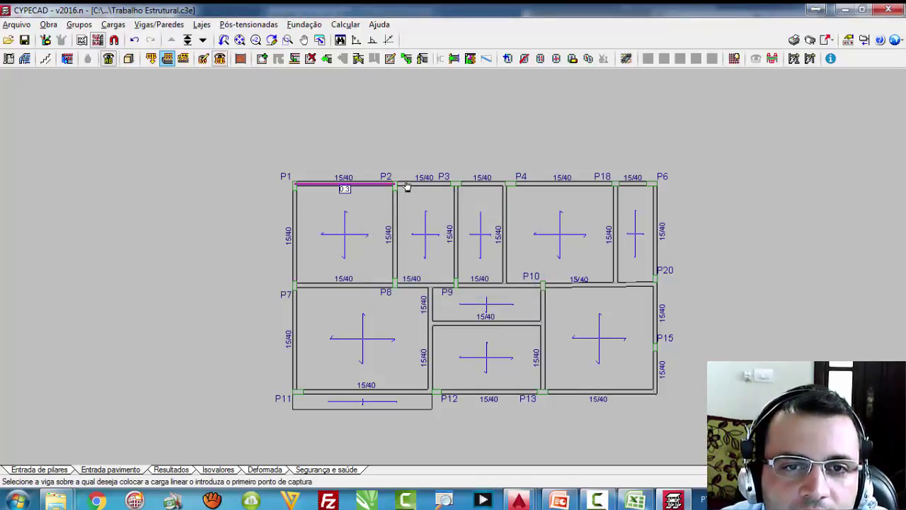
left_click(421, 184)
left_click(485, 184)
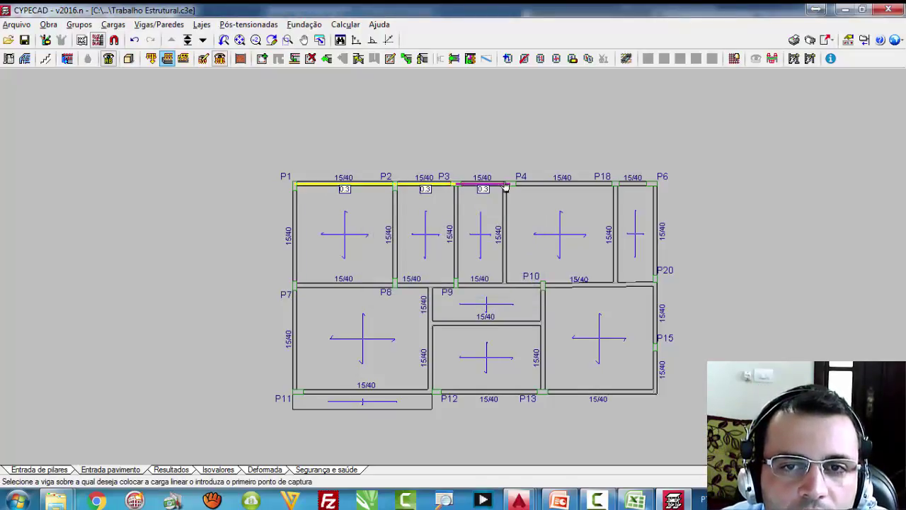
left_click(612, 183)
left_click(656, 185)
Step: Apply the 0.3 kN/m beam load to the remaining perimeter beams from P6 around through P15, P13, P11 and P7 to P1
left_click(655, 233)
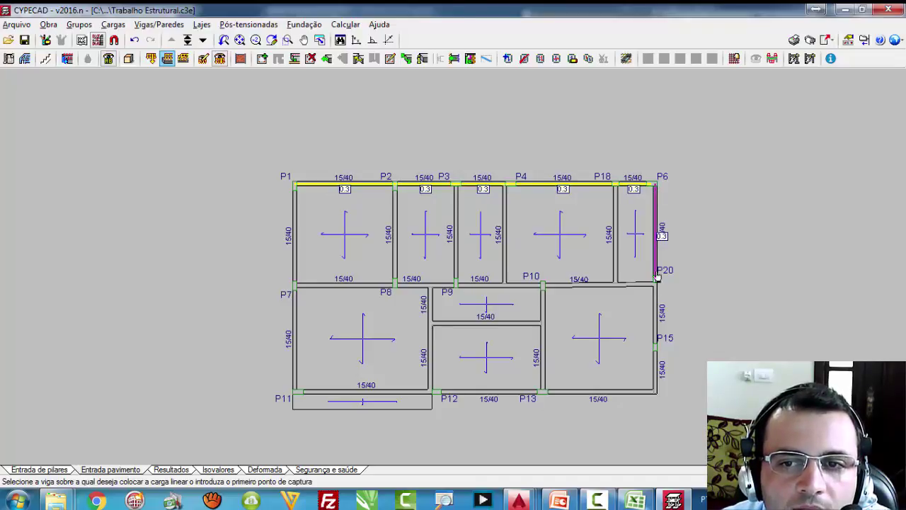
left_click(654, 329)
left_click(654, 370)
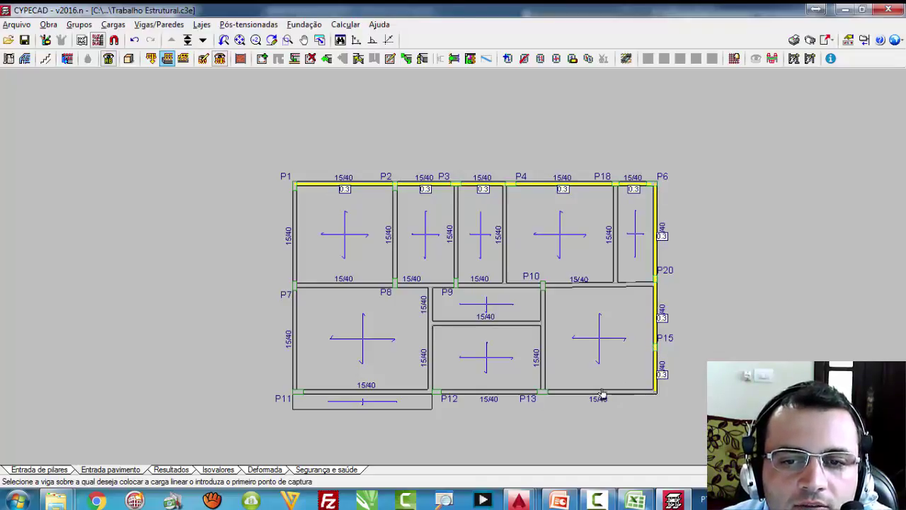
left_click(580, 392)
left_click(498, 392)
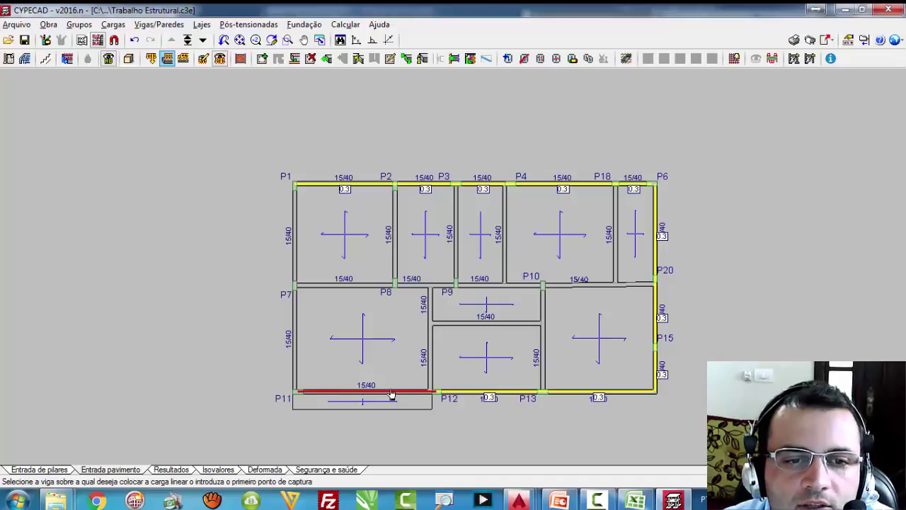
left_click(391, 391)
left_click(293, 332)
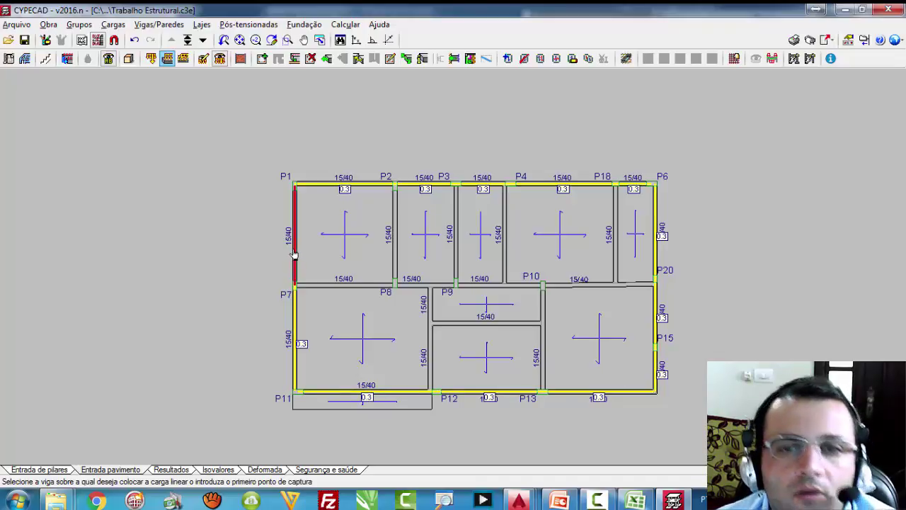
left_click(294, 255)
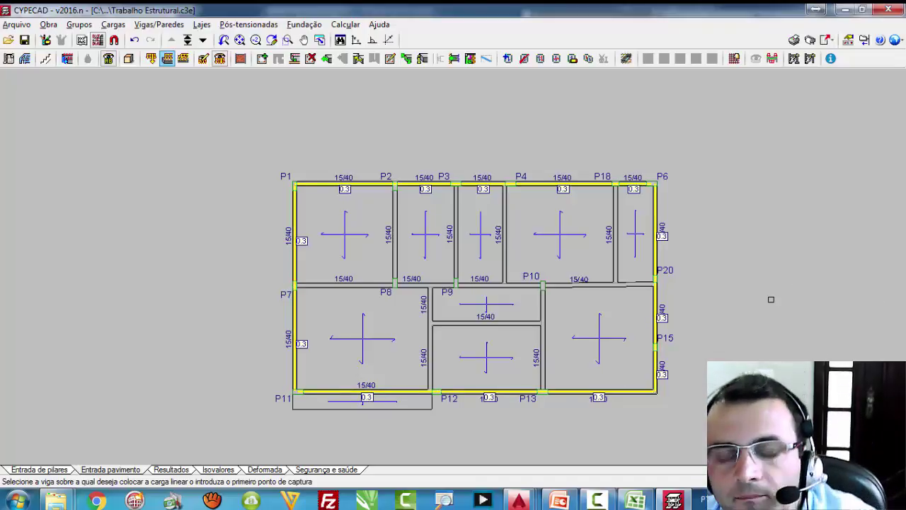
scroll(744, 345, "down", 1)
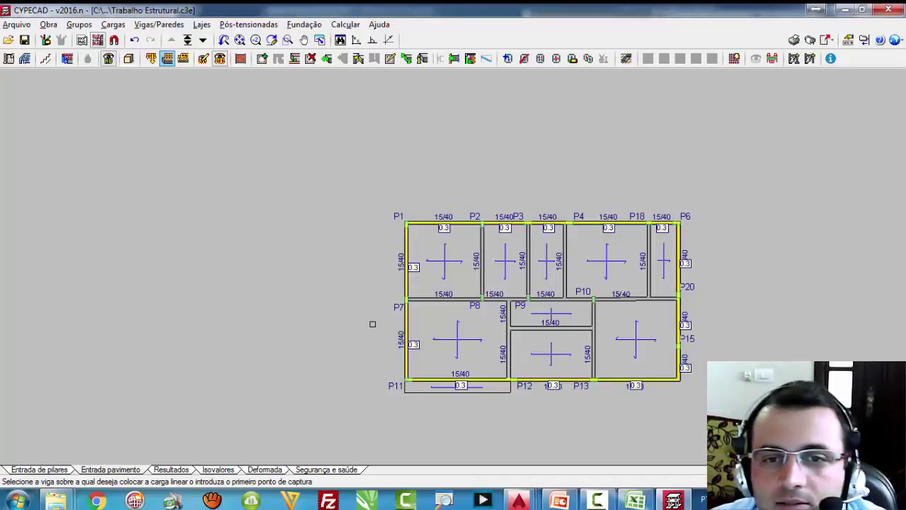
scroll(277, 276, "down", 1)
scroll(173, 224, "down", 1)
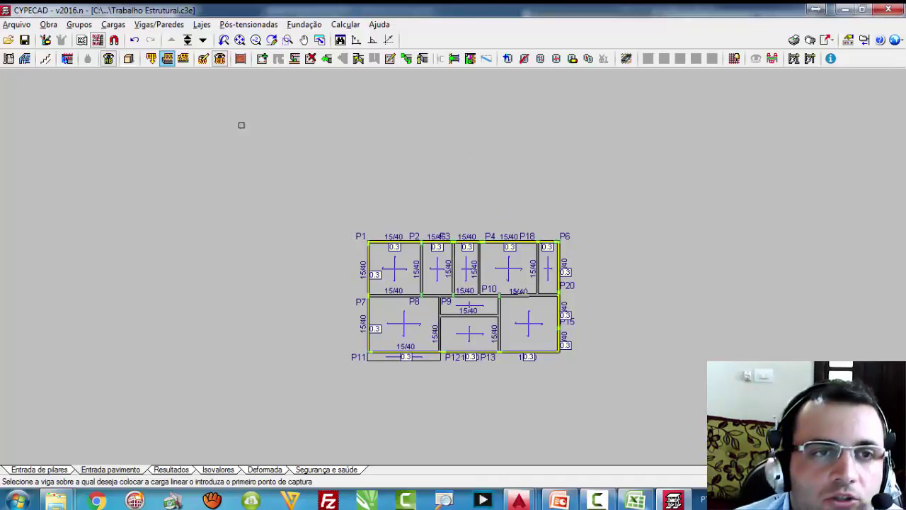
scroll(56, 67, "up", 1)
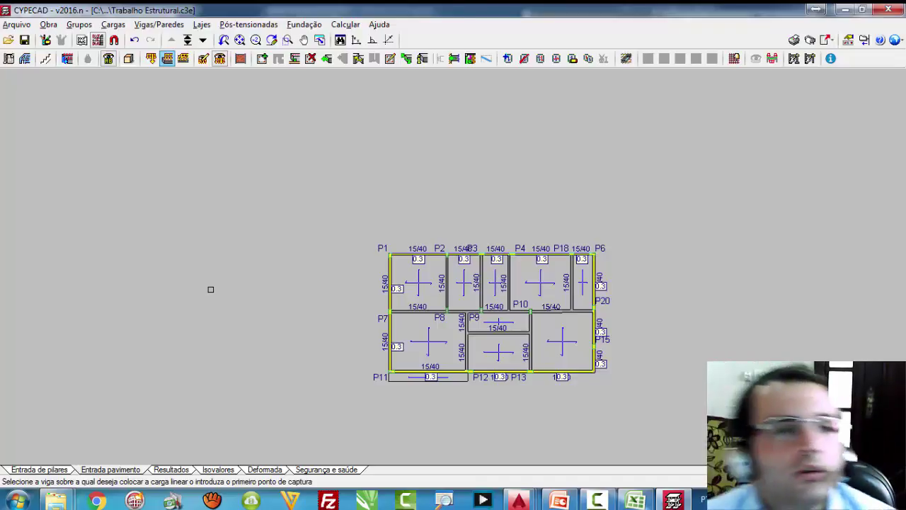
left_click(115, 25)
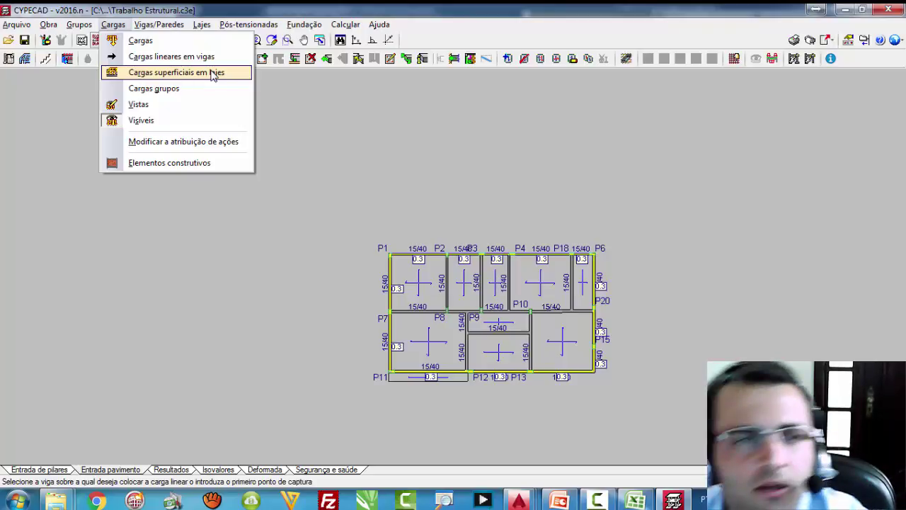
left_click(142, 41)
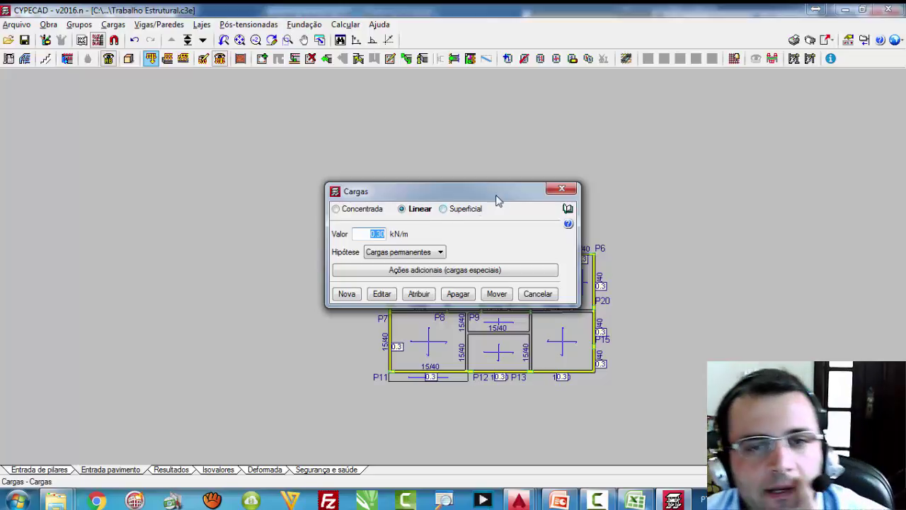
left_click(562, 189)
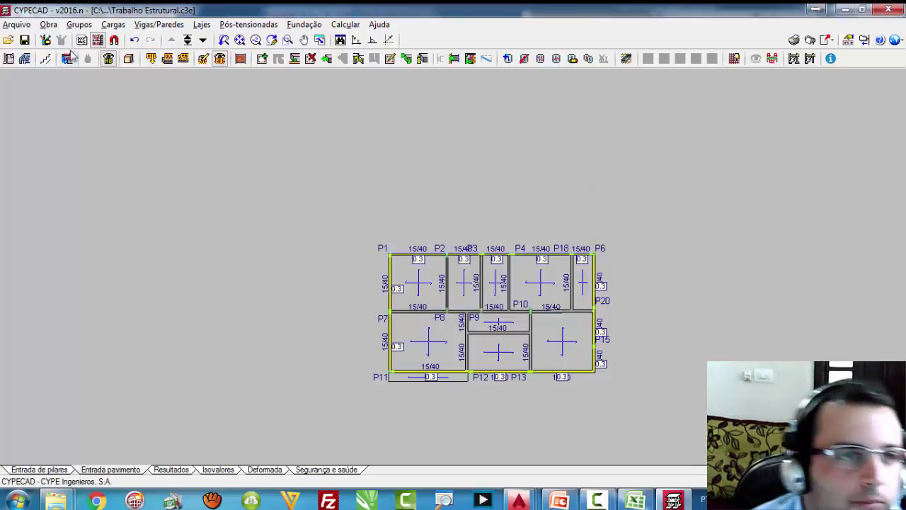
Step: Display the Mascara Pavimento 2 drawing template on the top floor and focus on the SALA and its balcony wall
left_click(98, 40)
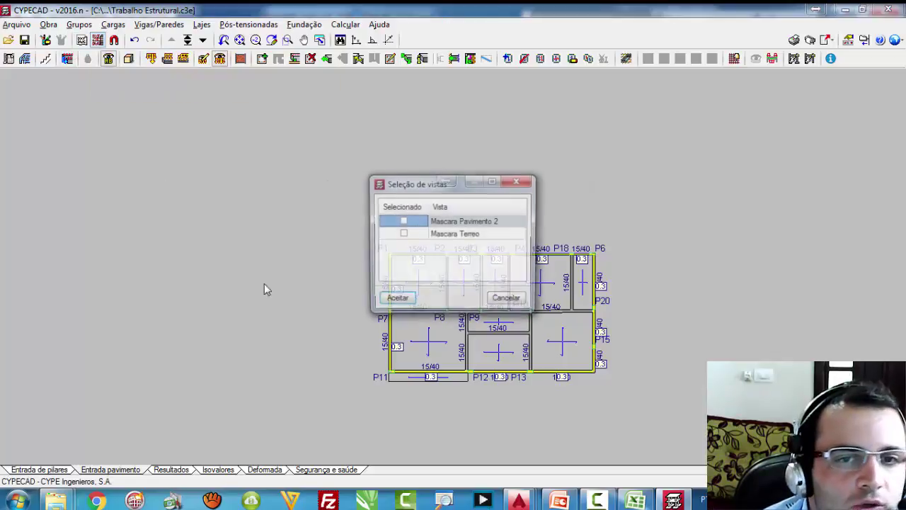
left_click(402, 221)
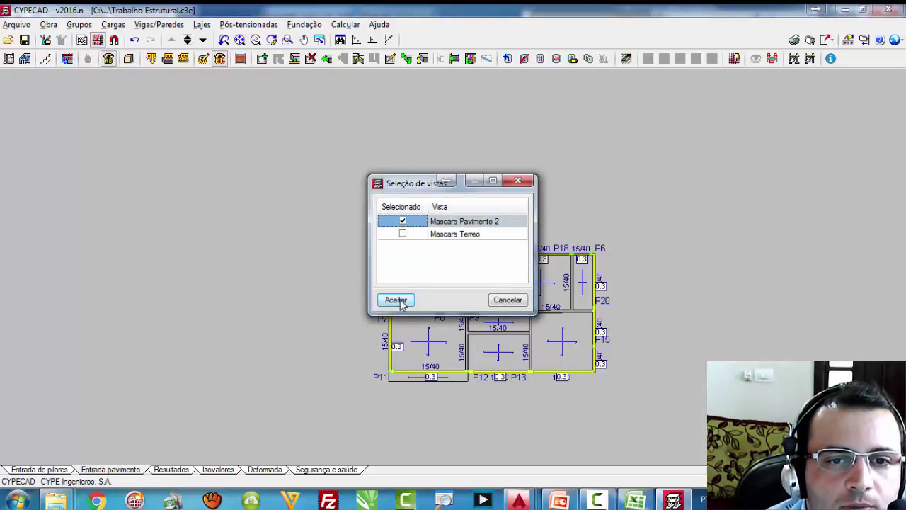
left_click(395, 299)
scroll(478, 345, "up", 5)
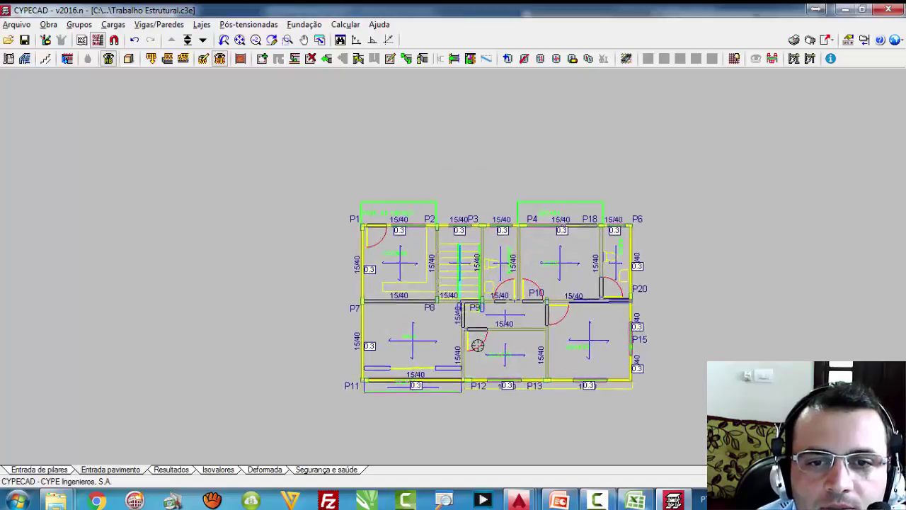
scroll(461, 386, "up", 1)
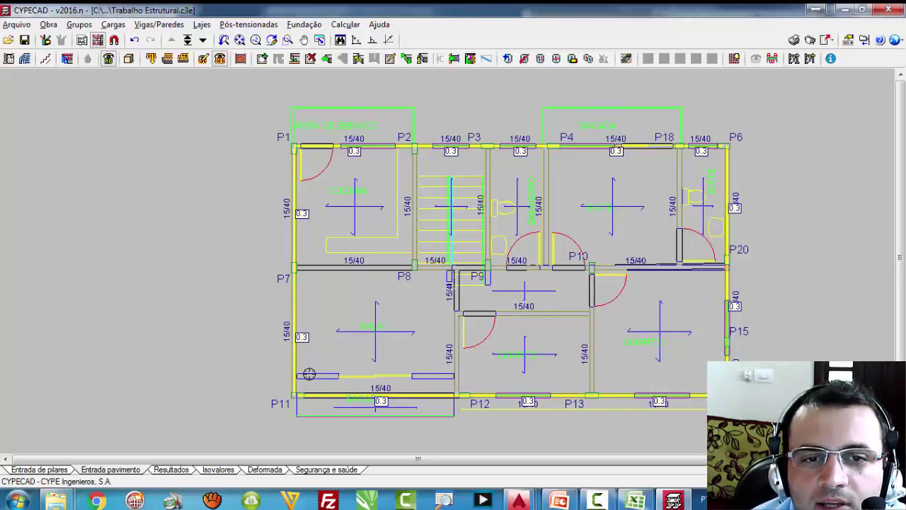
scroll(432, 380, "up", 3)
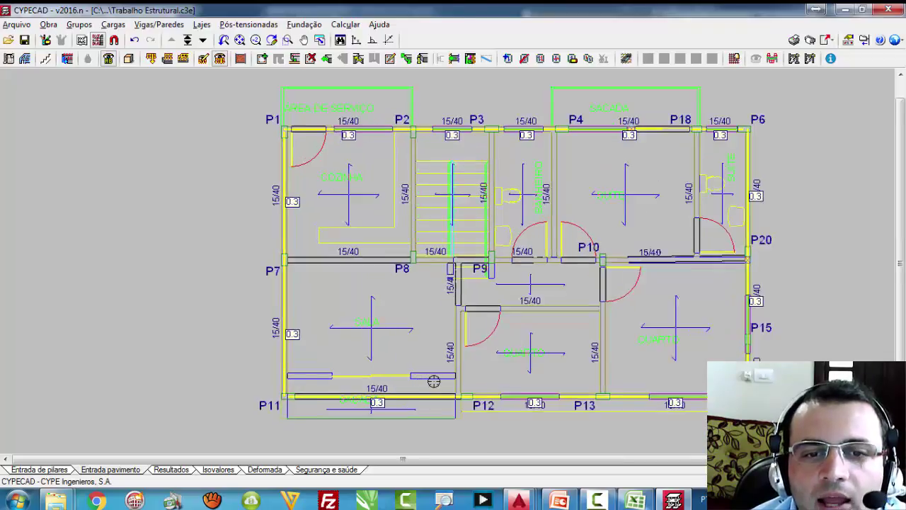
scroll(432, 381, "up", 1)
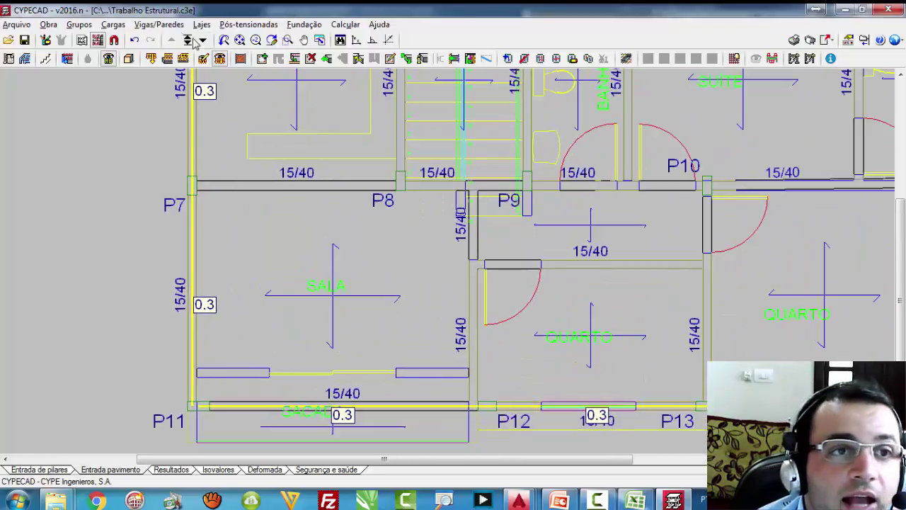
Step: Start a new permanent linear load of 6 kN/m and activate the drawing template snaps
left_click(113, 24)
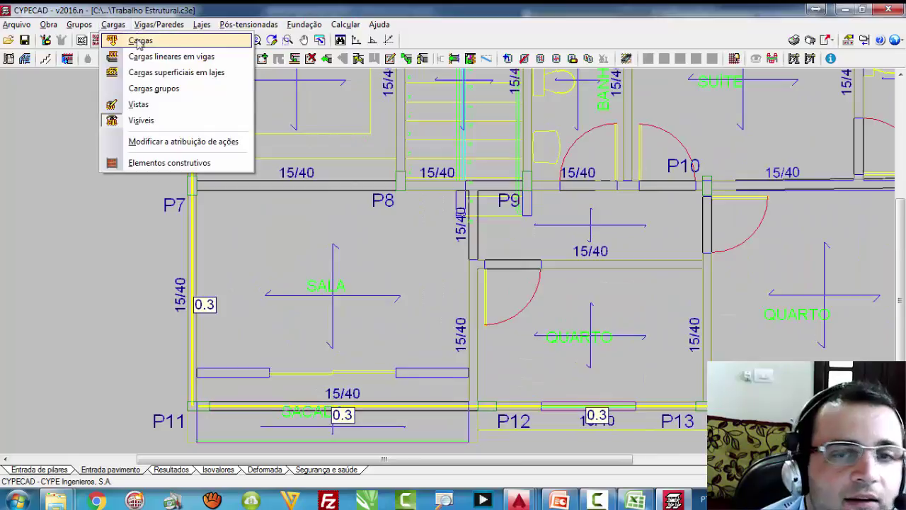
left_click(138, 39)
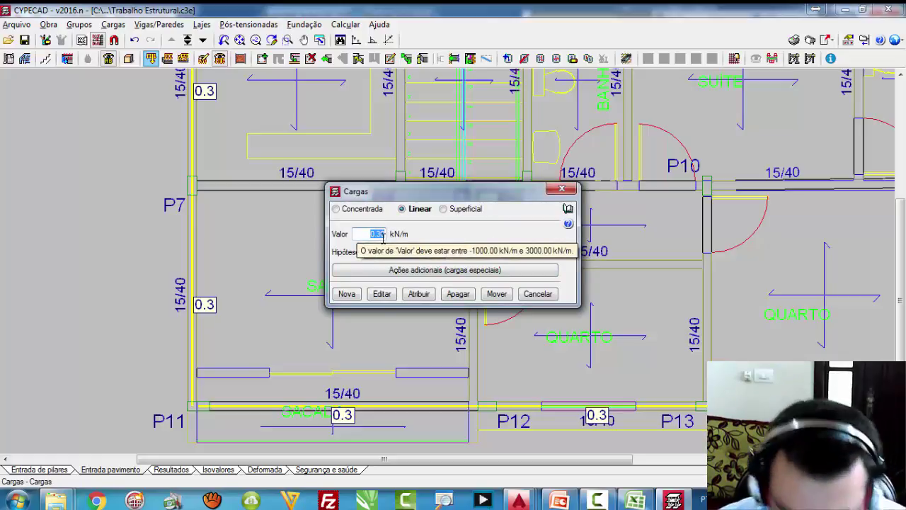
type("6")
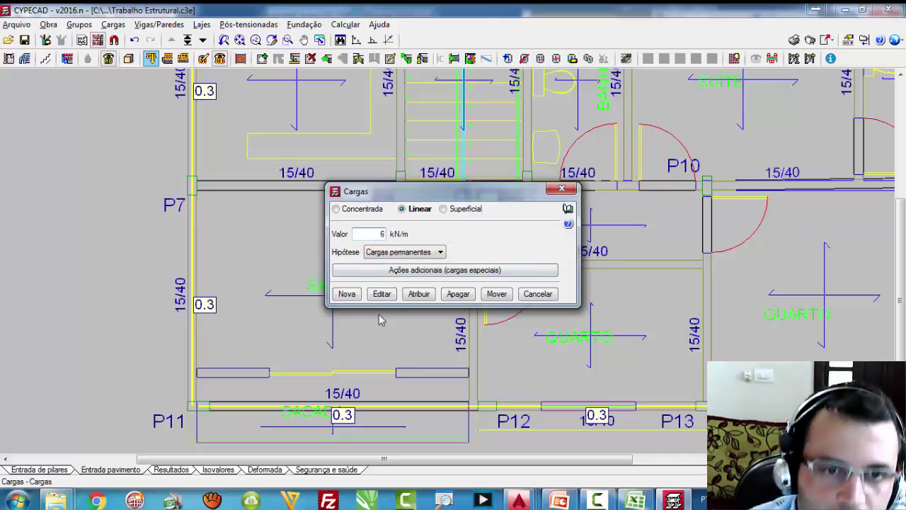
left_click(347, 294)
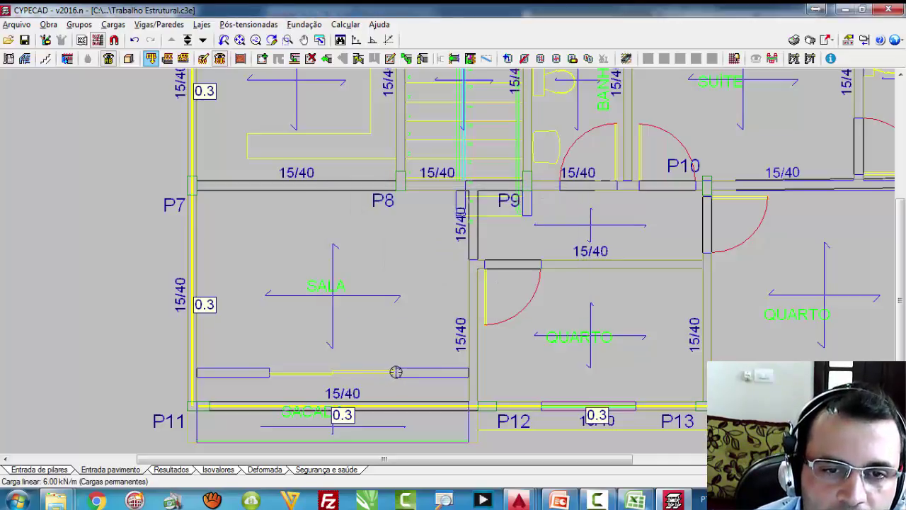
left_click(114, 40)
left_click(383, 198)
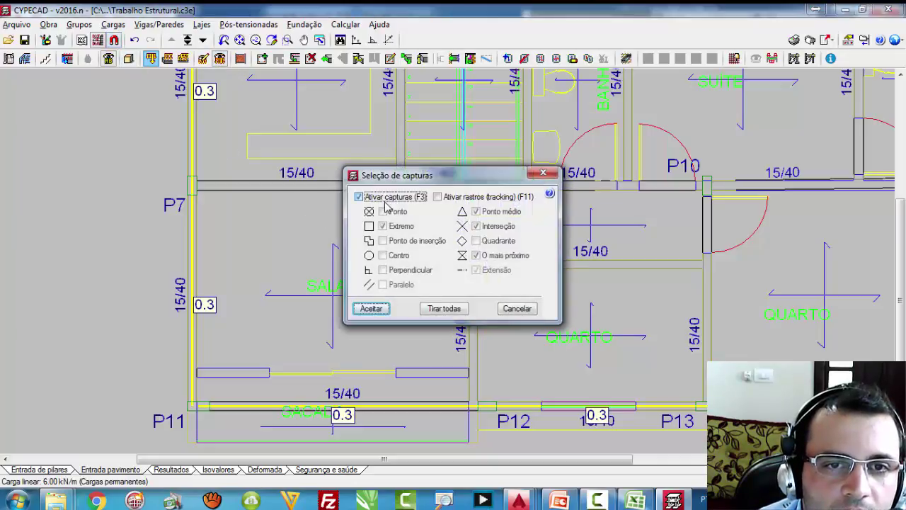
left_click(372, 308)
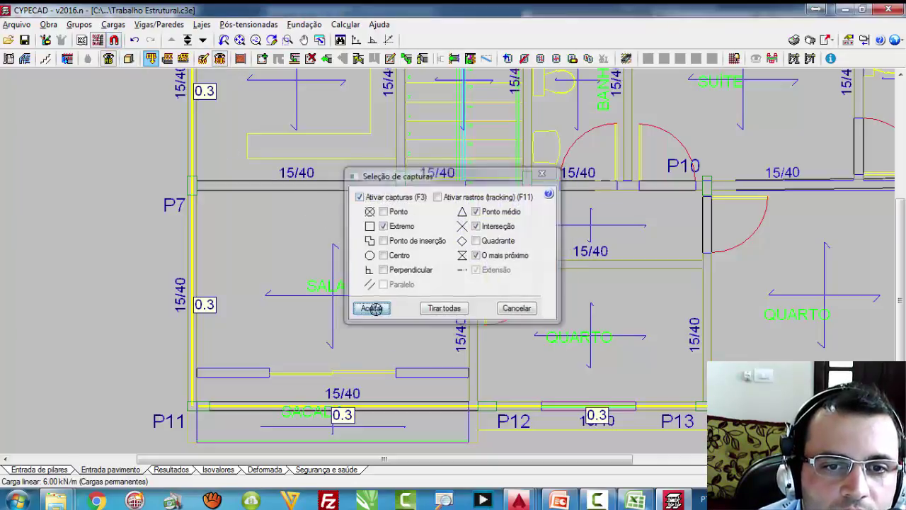
Step: Place the 6 kN/m linear load along the two wall segments between the SALA and its balcony
left_click(466, 375)
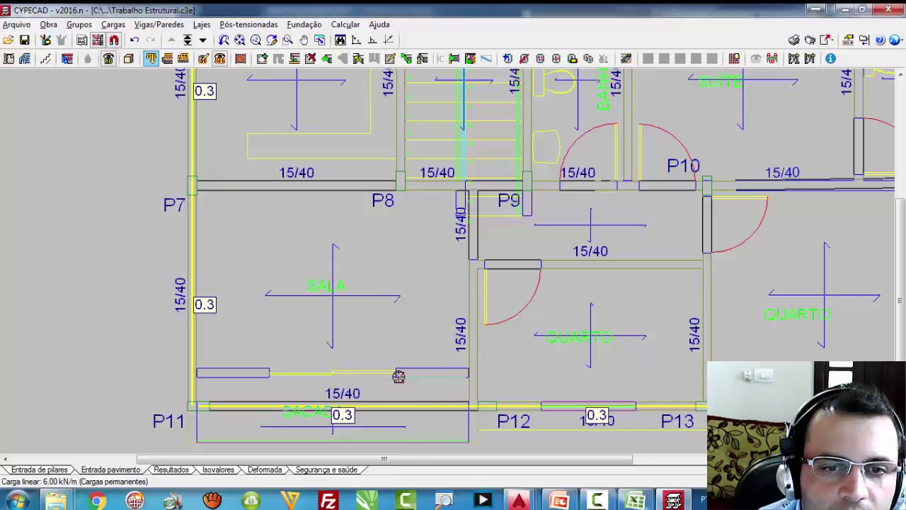
left_click(397, 376)
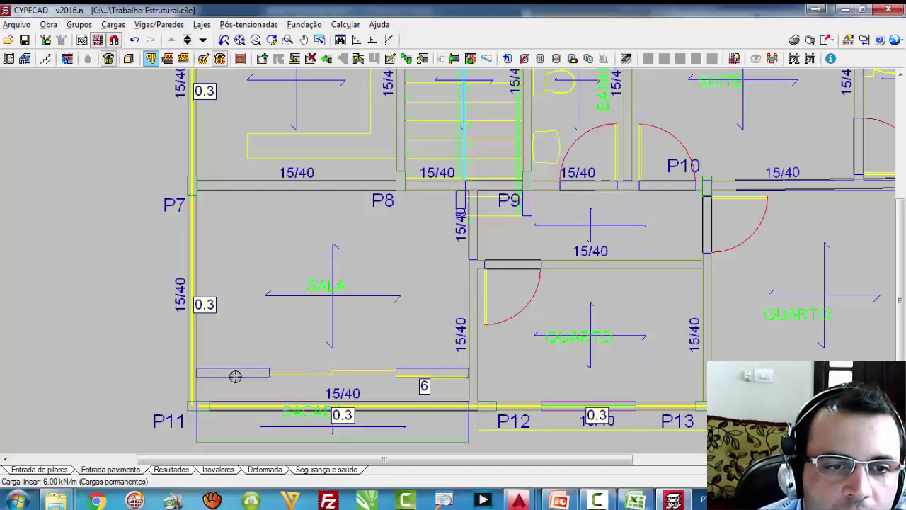
left_click(197, 376)
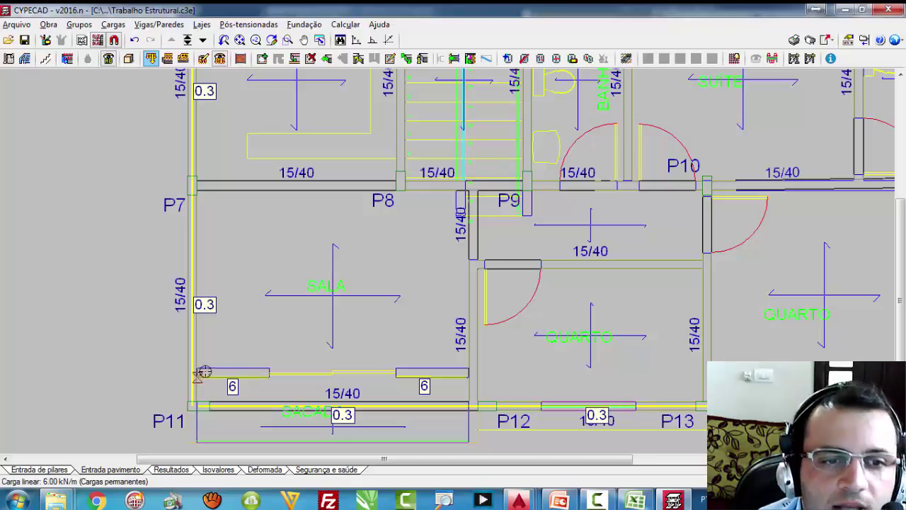
scroll(406, 343, "down", 1)
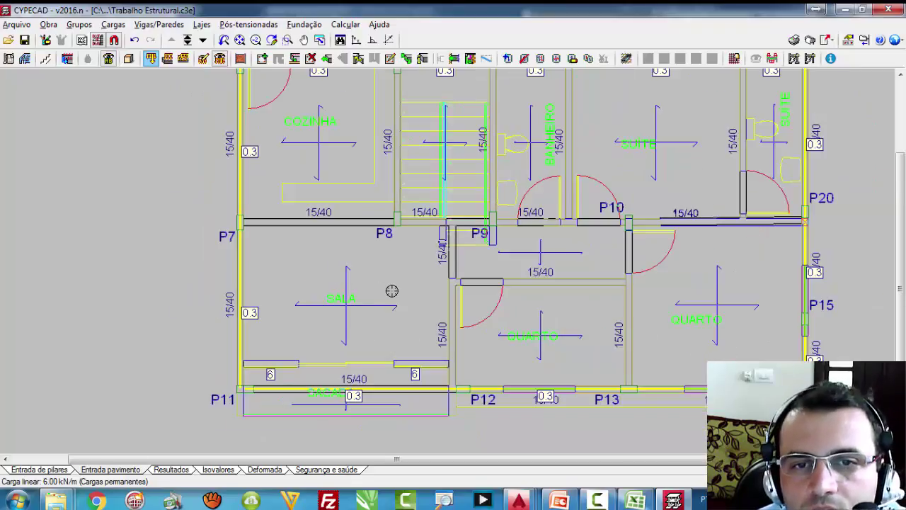
scroll(390, 289, "down", 1)
scroll(471, 335, "down", 3)
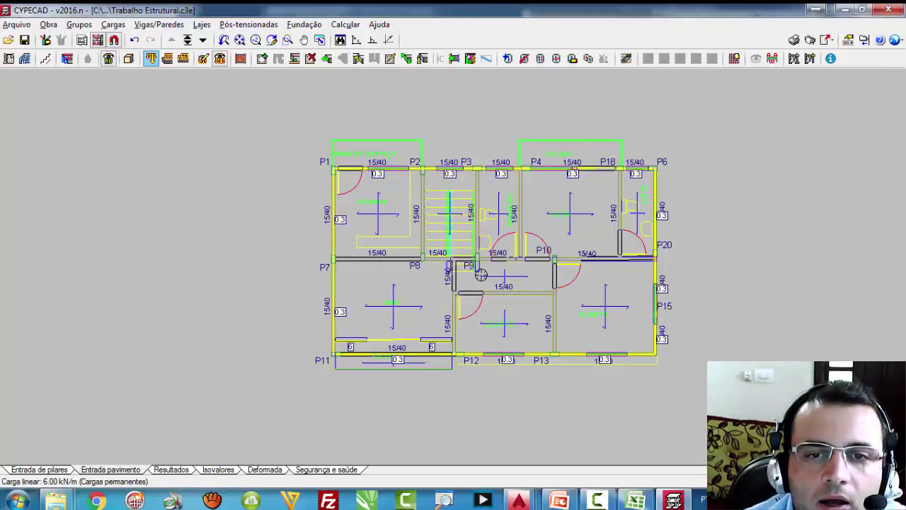
scroll(478, 276, "up", 1)
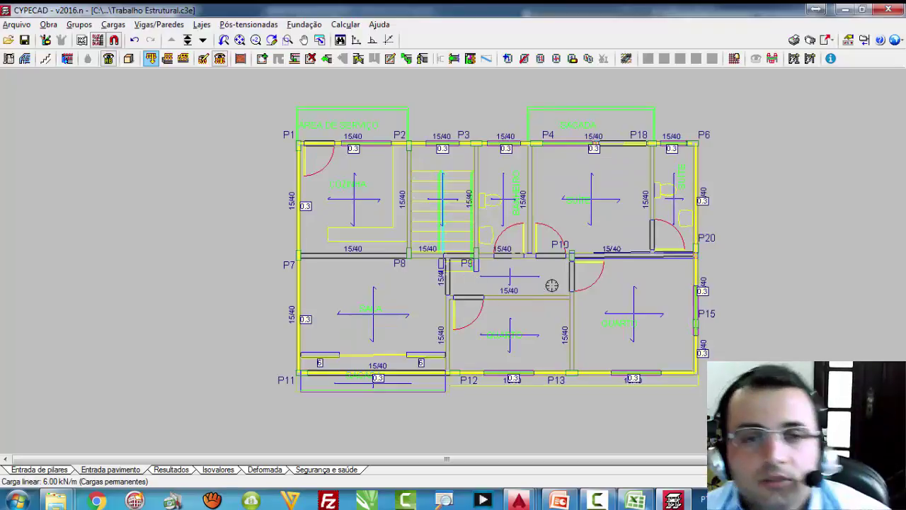
scroll(237, 307, "down", 1)
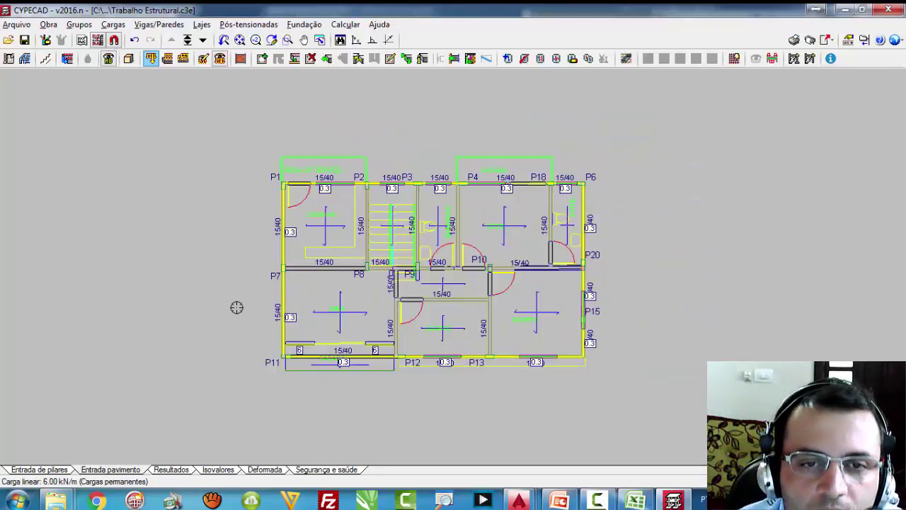
scroll(236, 307, "down", 1)
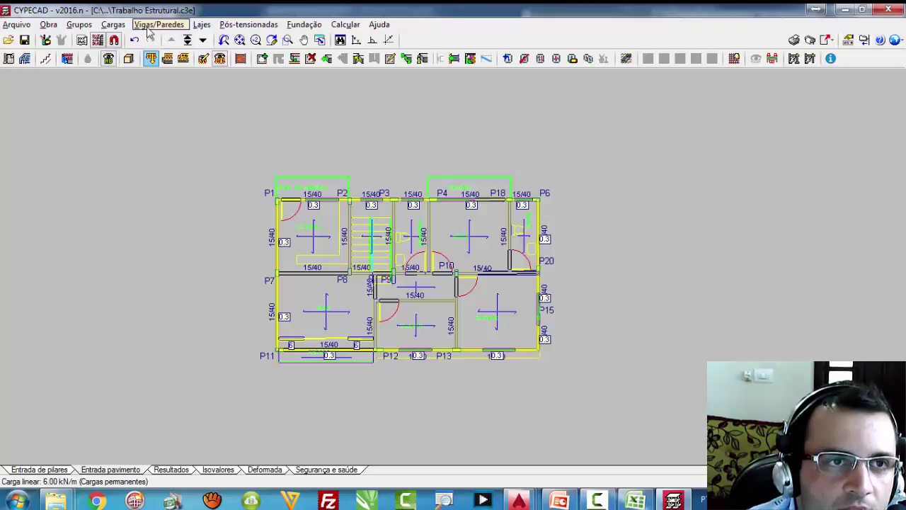
Step: Apply a 0.5 kN/m² permanent surface load to the three projecting balcony and service-area slabs of the floor below
left_click(113, 25)
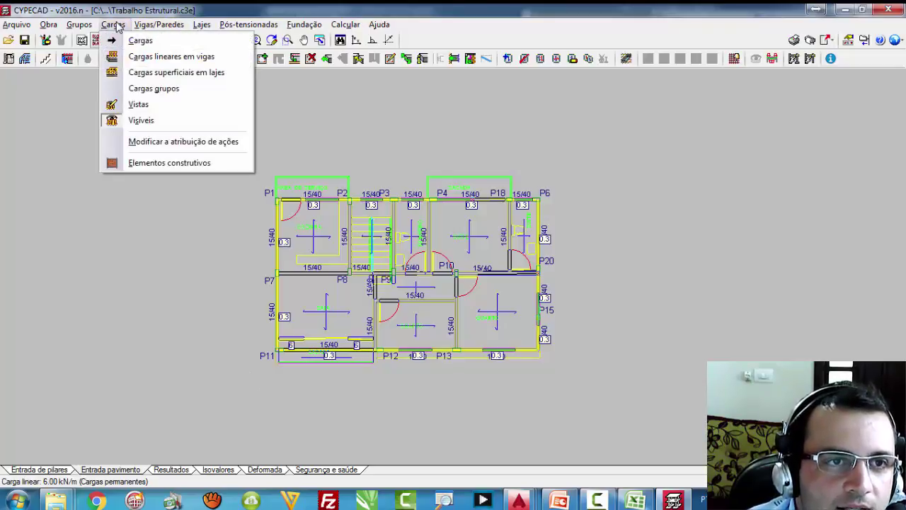
left_click(188, 74)
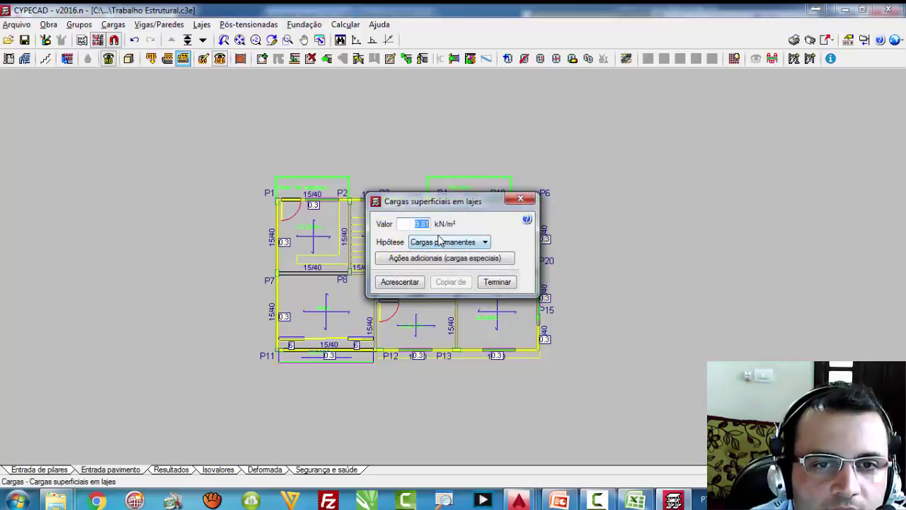
type("0")
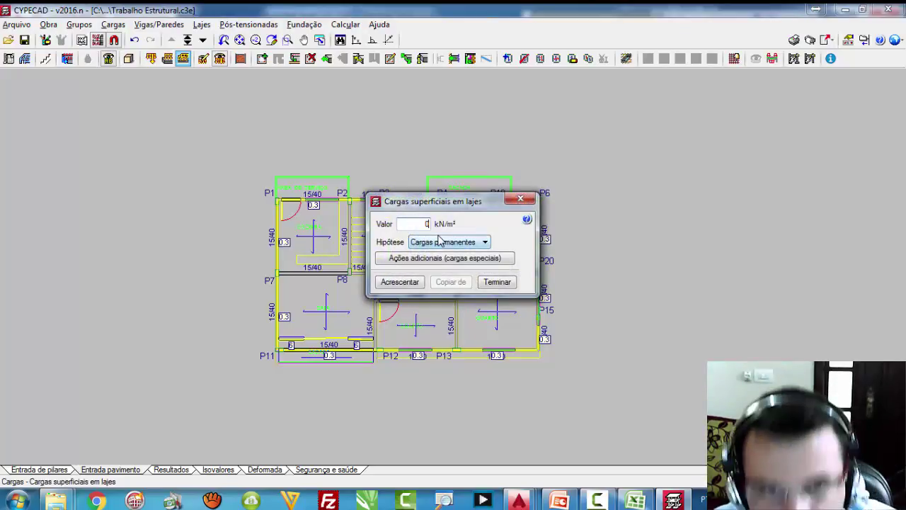
type(".5")
left_click(400, 281)
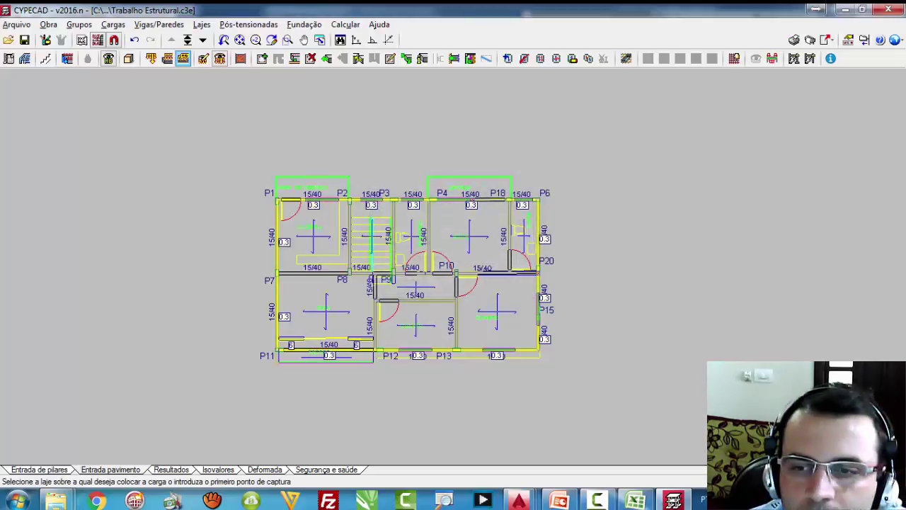
left_click(204, 40)
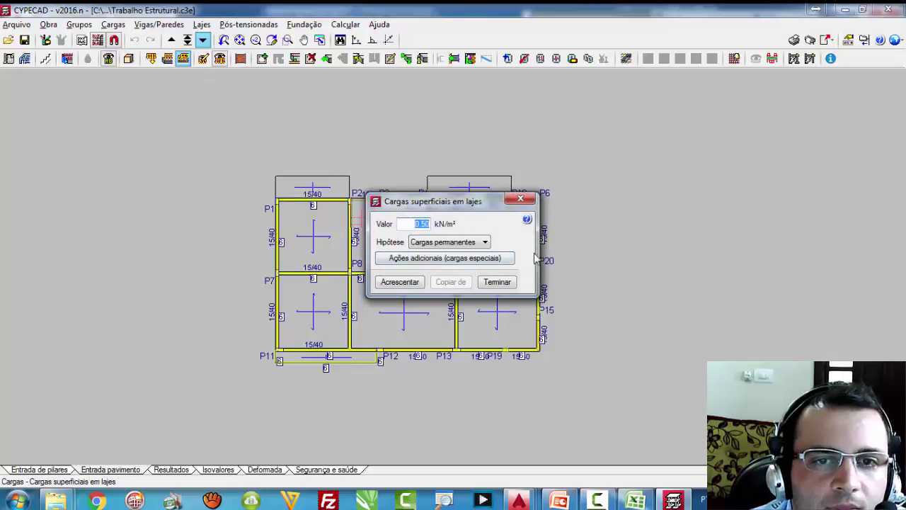
left_click(411, 282)
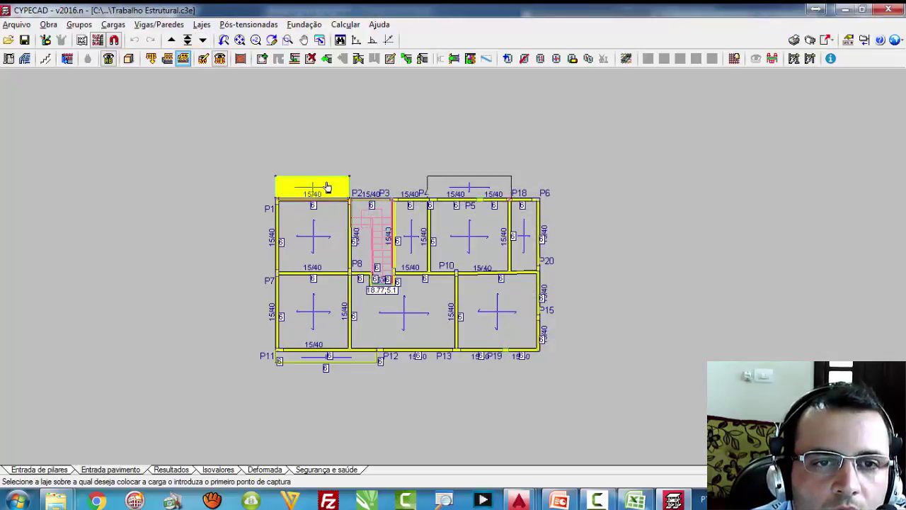
left_click(324, 188)
left_click(483, 193)
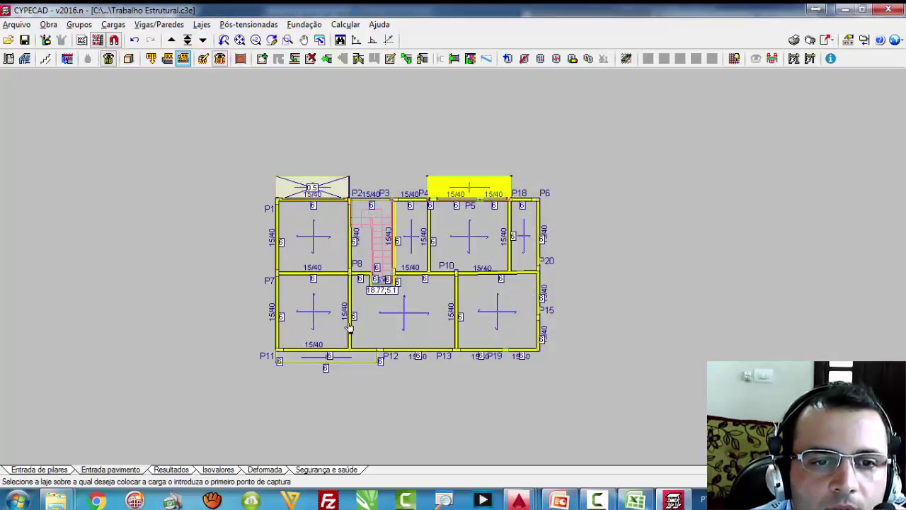
left_click(343, 361)
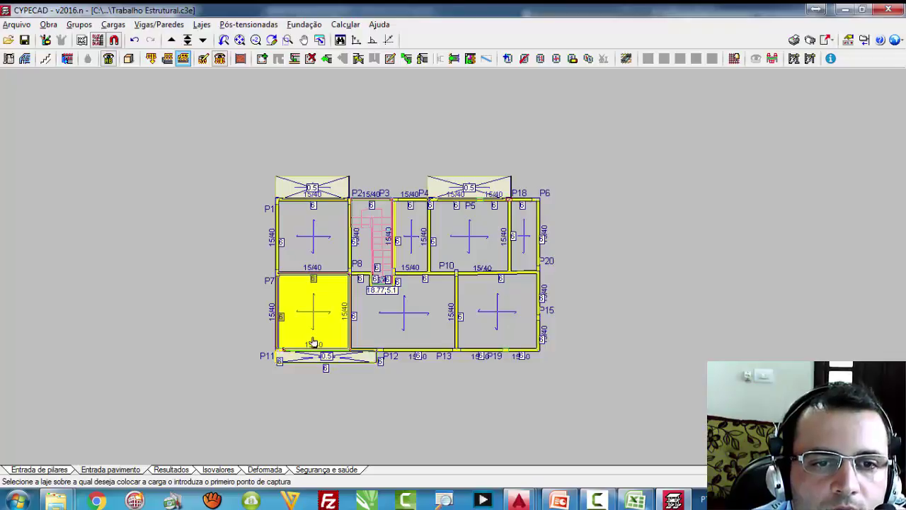
Step: Display the Mascara Pavimento 2 template on this floor and apply the 0.5 kN/m² load to the kitchen, suite bathroom and bathroom slabs
left_click(98, 40)
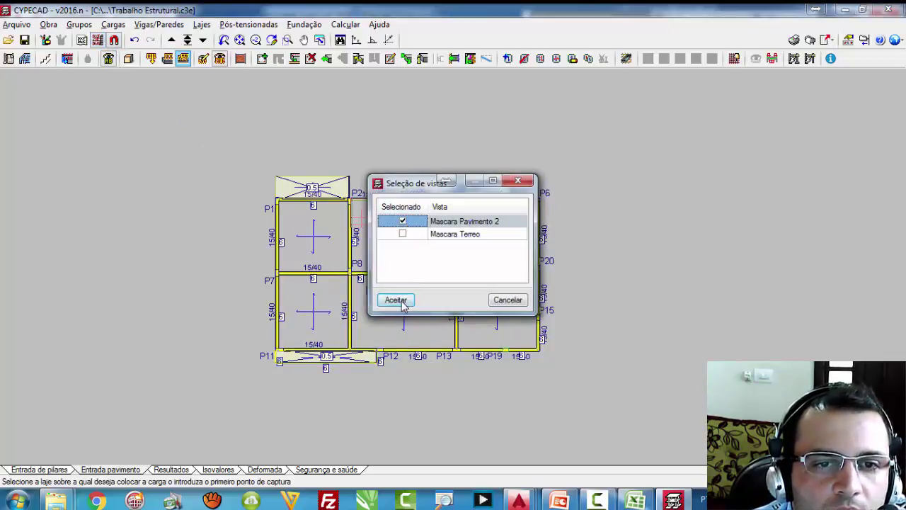
left_click(396, 299)
scroll(351, 258, "up", 1)
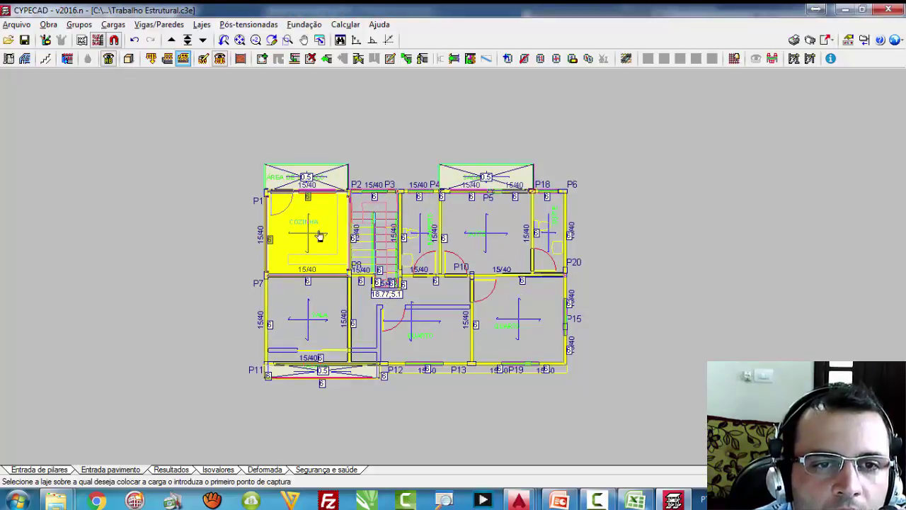
left_click(315, 230)
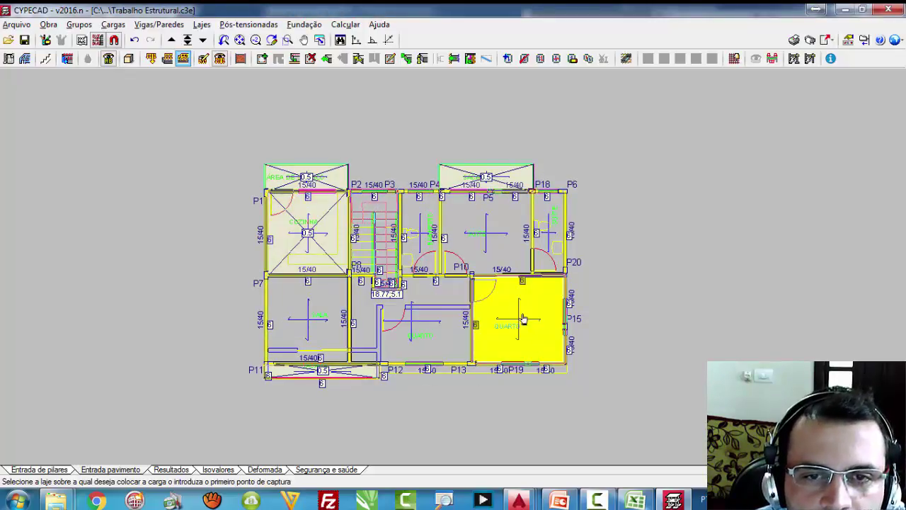
left_click(552, 249)
left_click(416, 242)
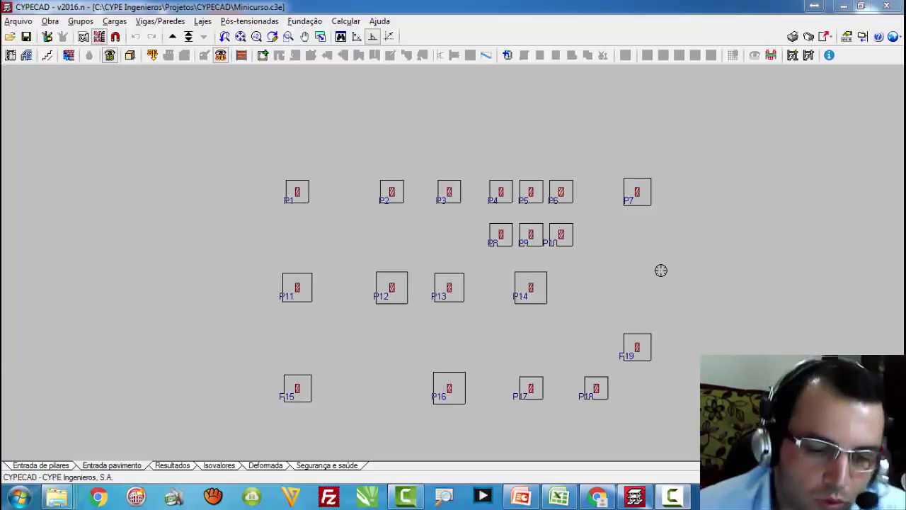
Step: Calculate the whole building including the foundation, and review the calculation error report for failing columns and beams
left_click(347, 22)
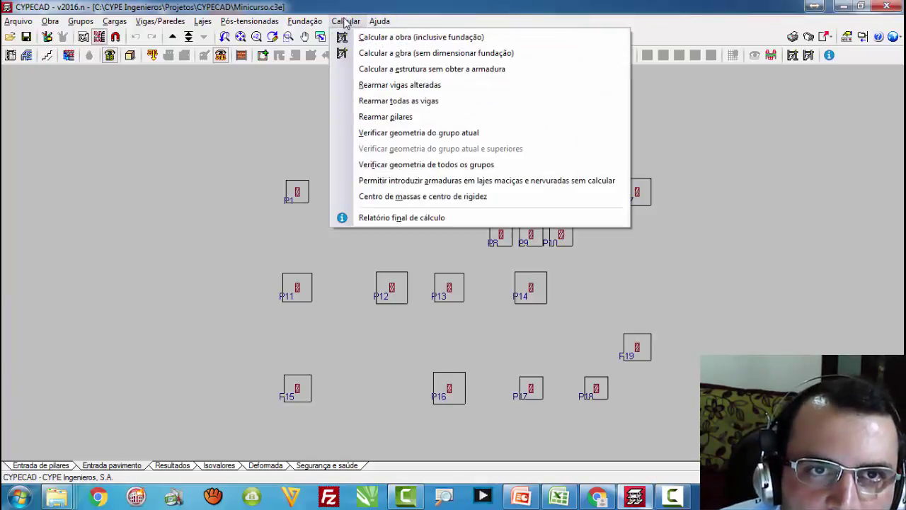
left_click(392, 39)
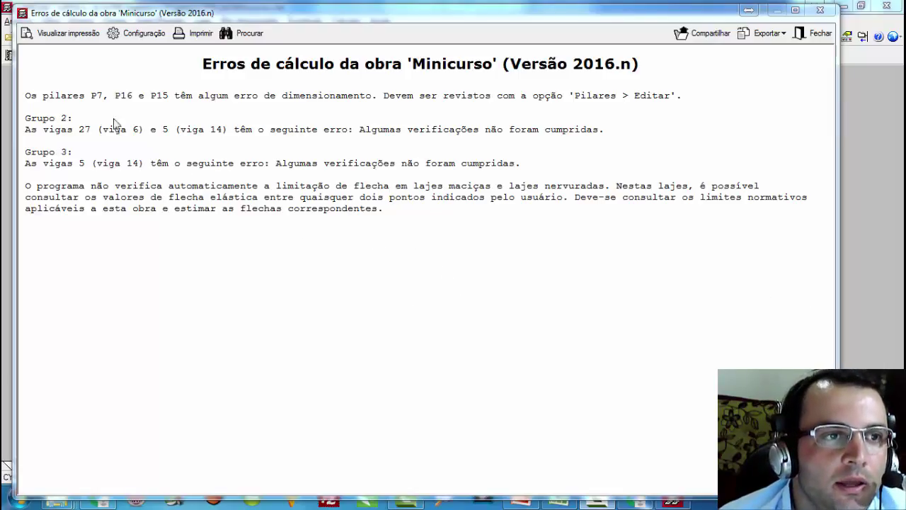
left_click_drag(26, 95, 104, 94)
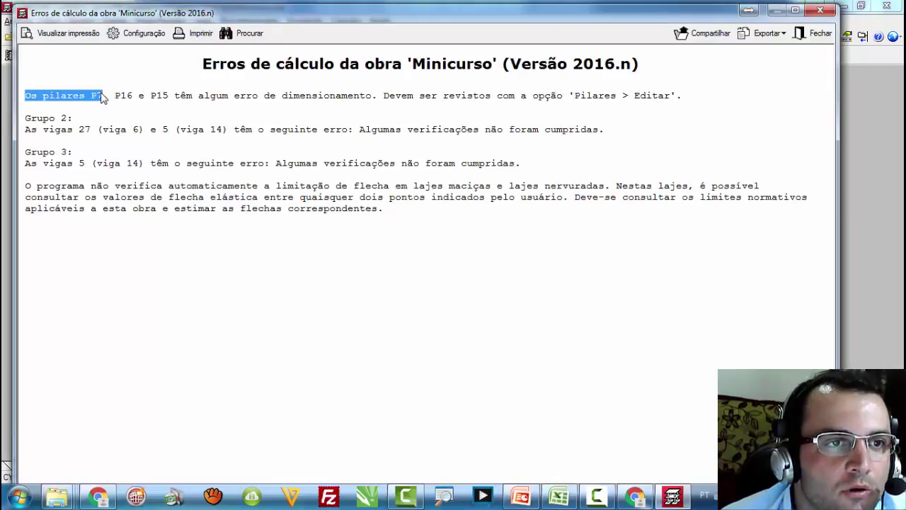
left_click(92, 95)
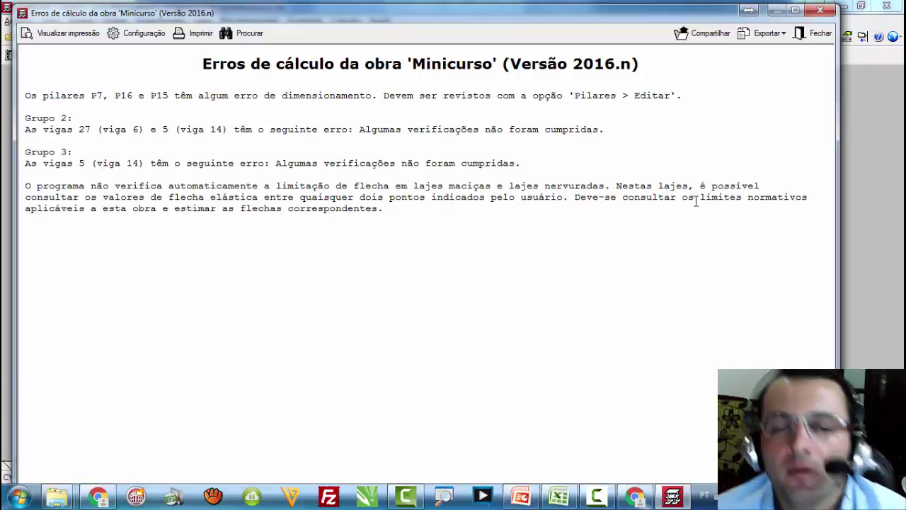
left_click(821, 12)
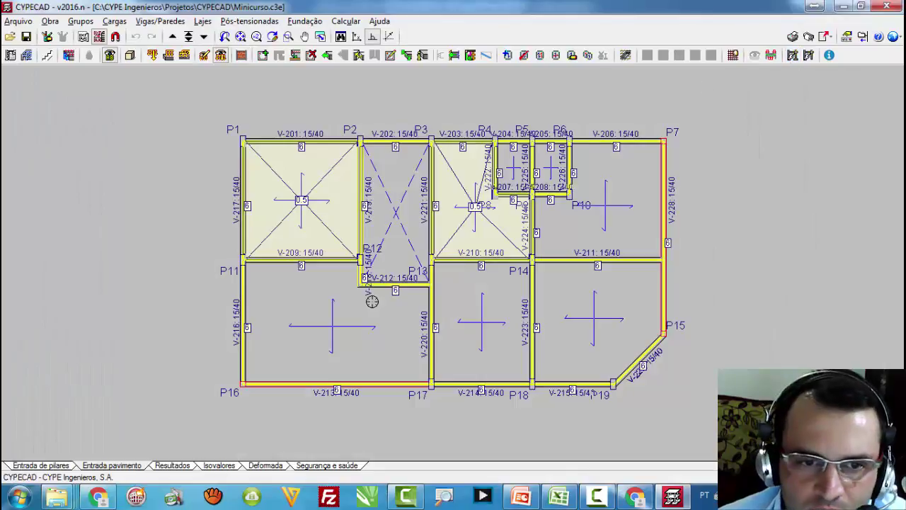
Step: Hide the loads on the floor plan and check the template view selection without changing it
left_click(220, 56)
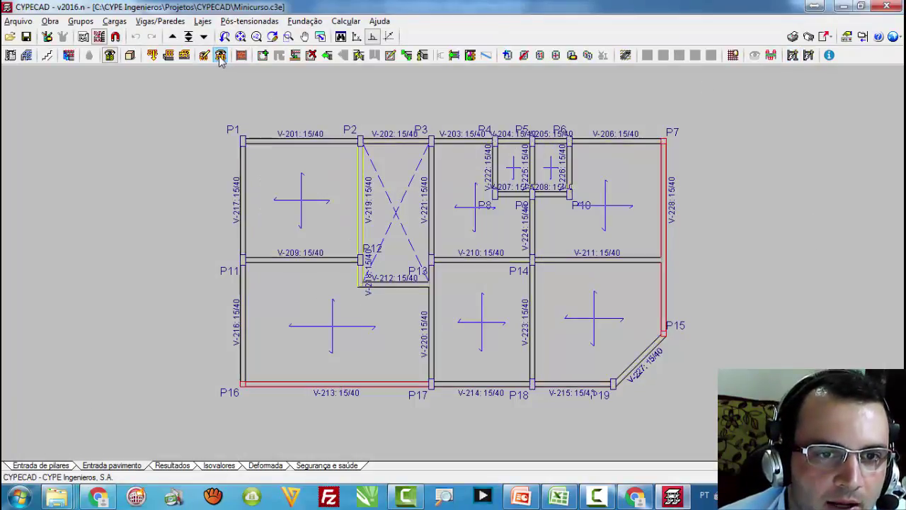
left_click(99, 37)
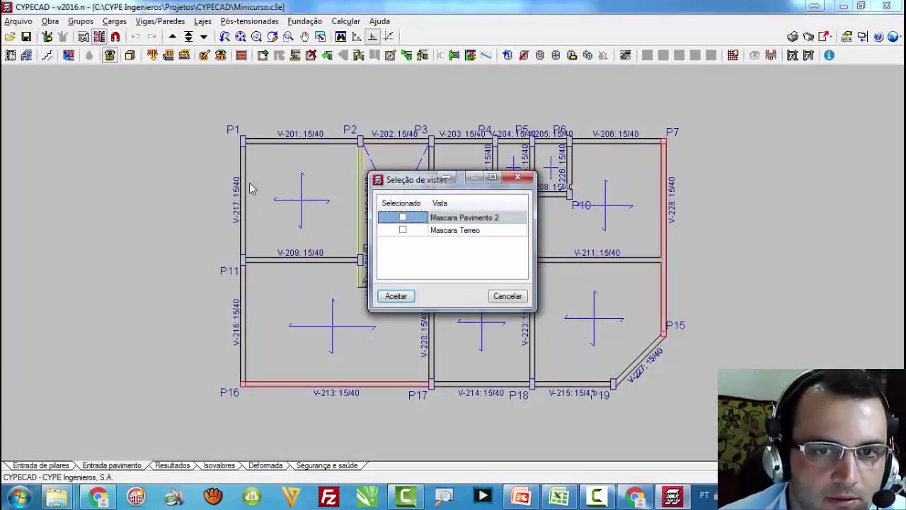
left_click(518, 177)
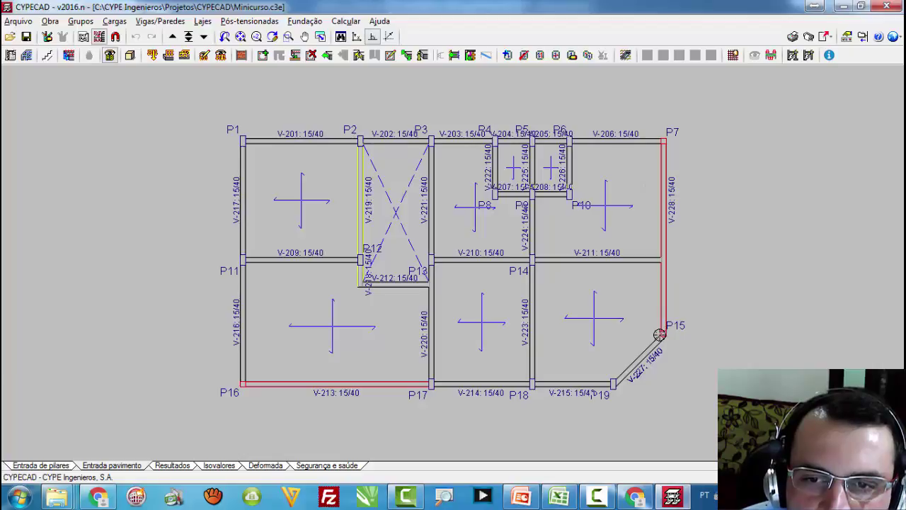
Step: Open column P16 for editing in the results view and set the Y dimension of columns P7 and P16 to 30 cm
left_click(172, 465)
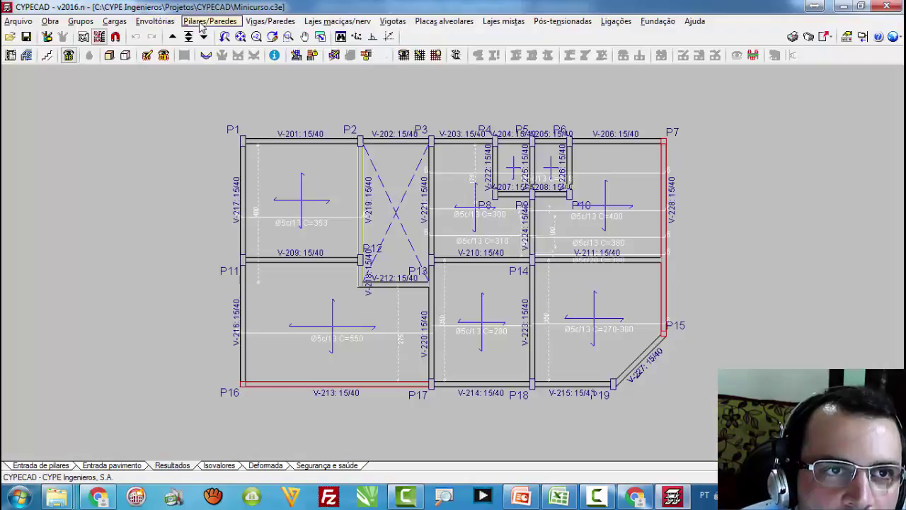
left_click(206, 22)
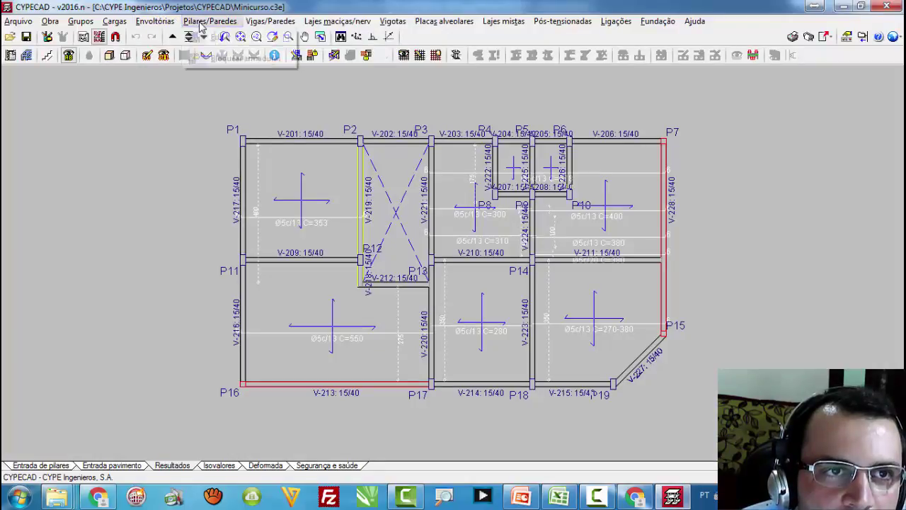
left_click(212, 39)
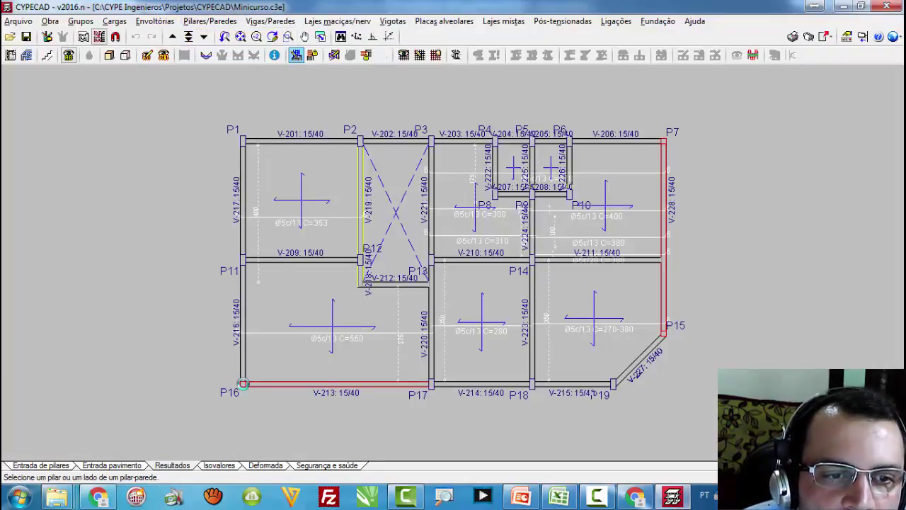
left_click(243, 384)
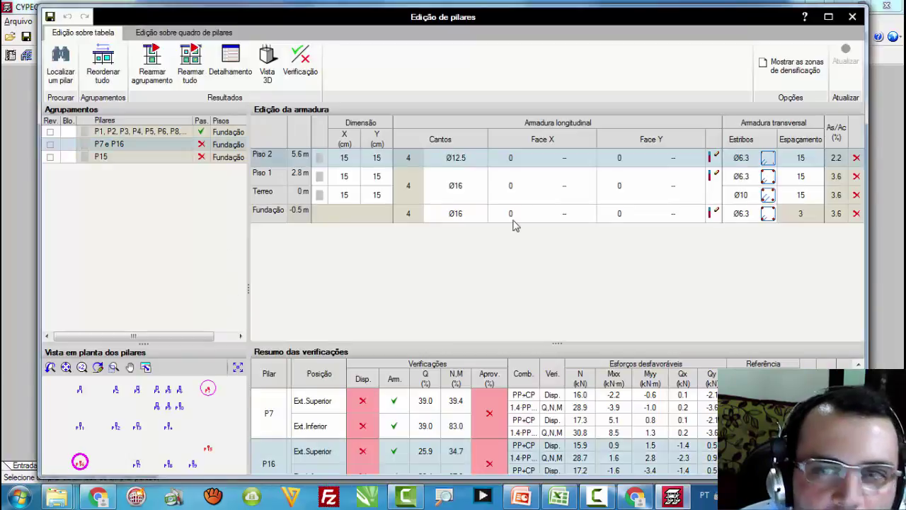
left_click(828, 17)
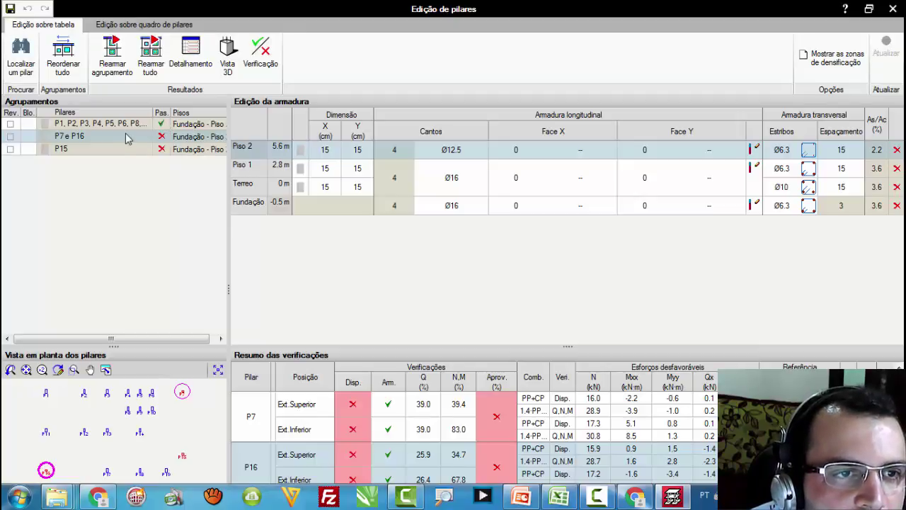
left_click(359, 151)
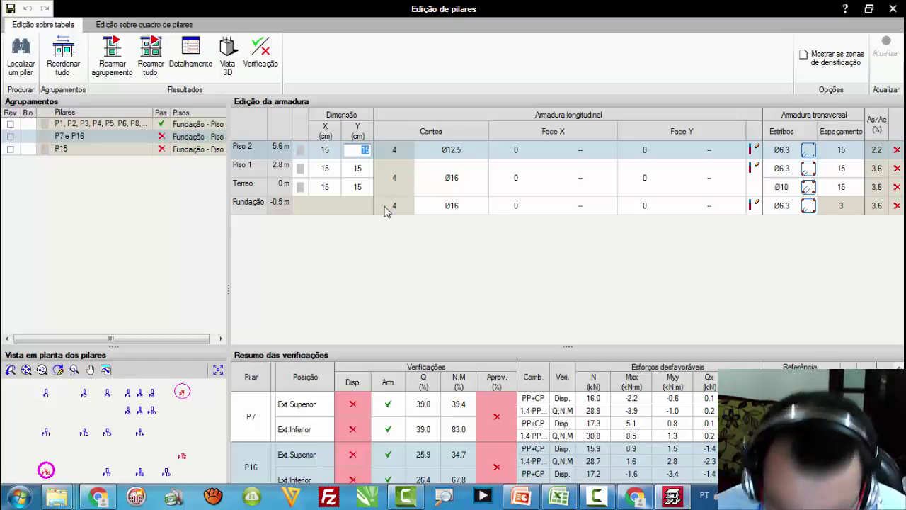
type("30")
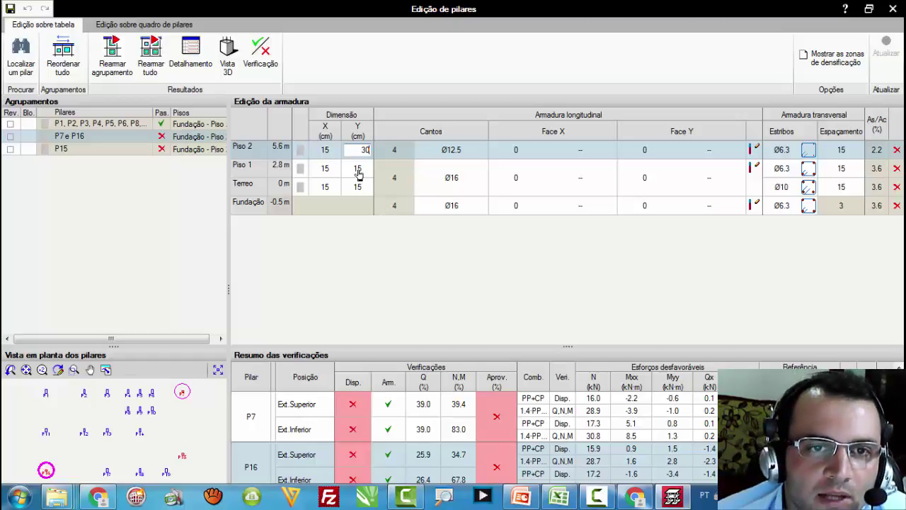
left_click(358, 172)
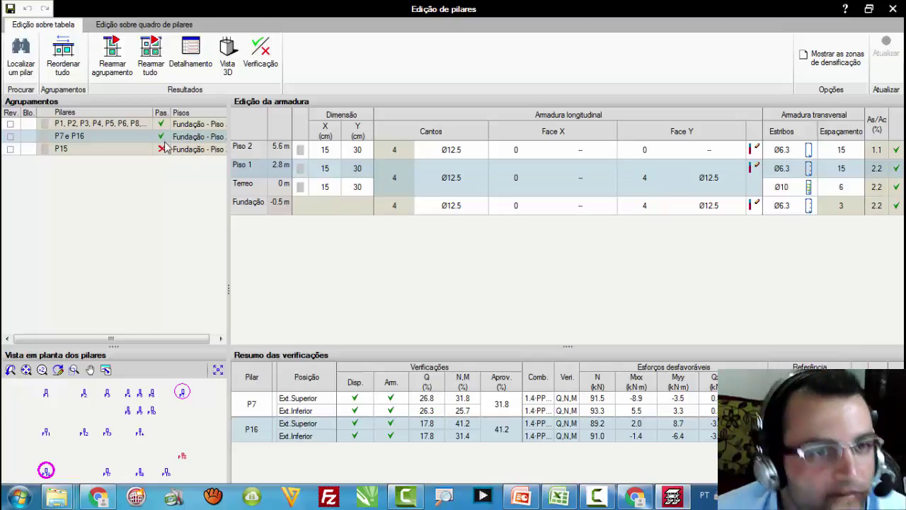
Step: Set the Y dimension of column P15 to 30 cm and leave the column editor
left_click(163, 151)
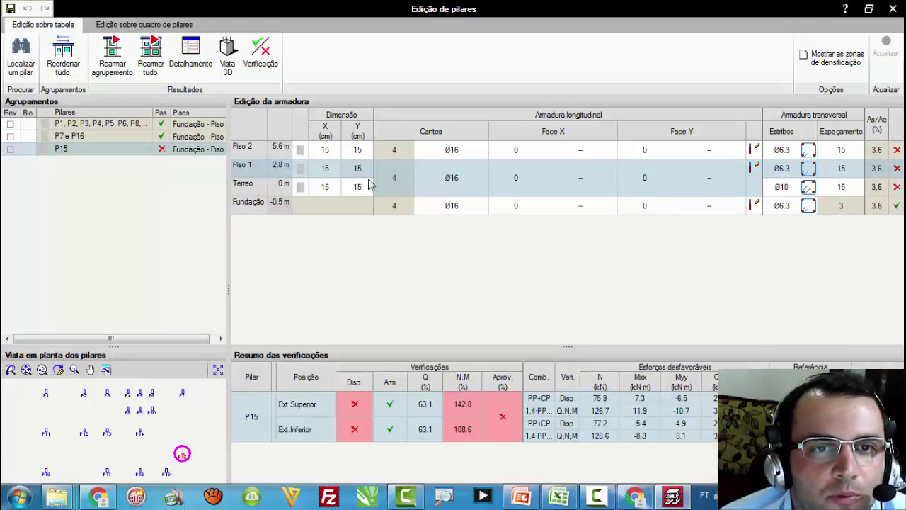
left_click(358, 152)
left_click(358, 151)
type("30")
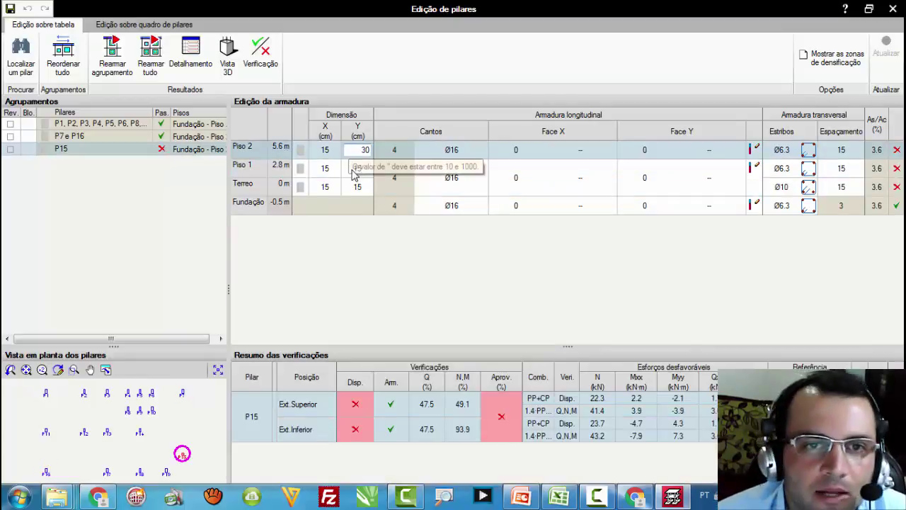
left_click(356, 188)
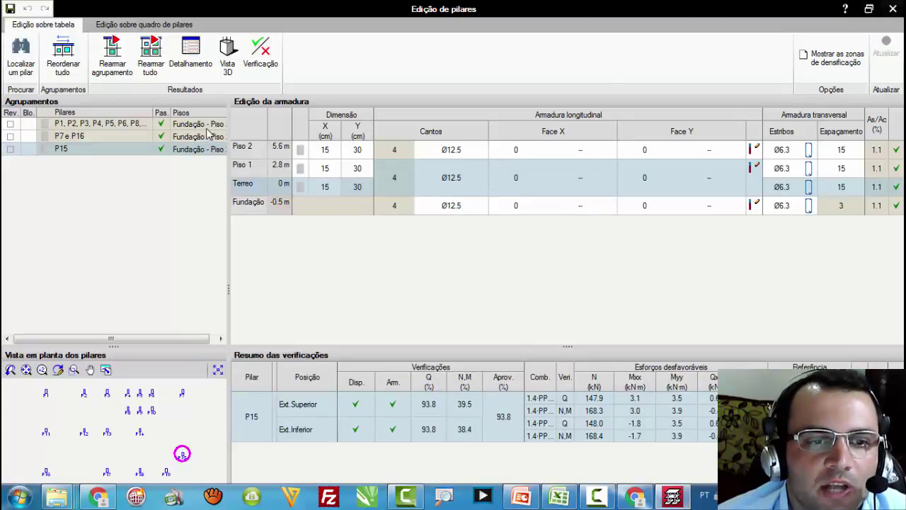
left_click(893, 9)
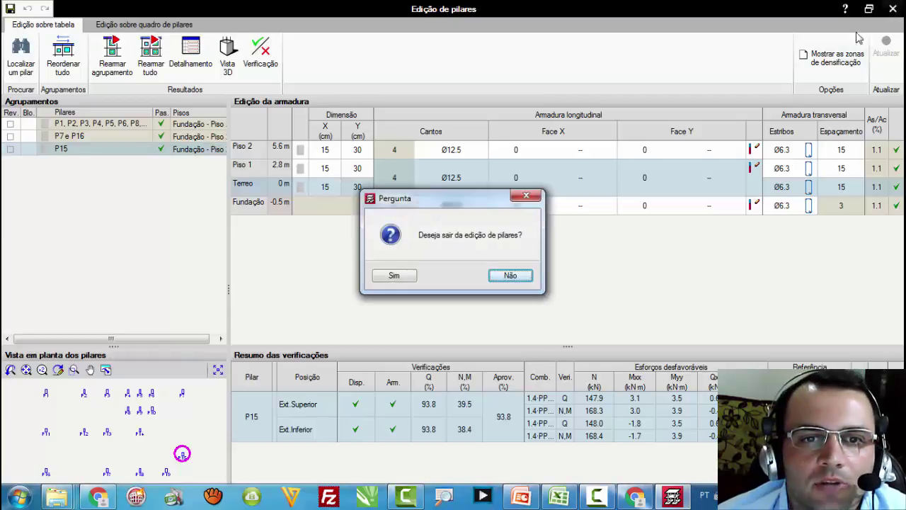
left_click(395, 275)
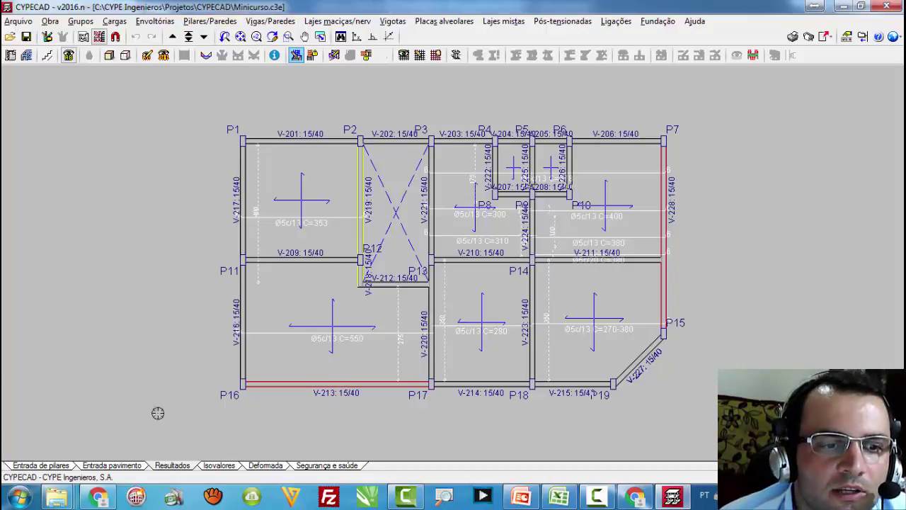
Step: Open beam V-213 between P16 and P17 in the beam editor and examine its failed verification
left_click(270, 21)
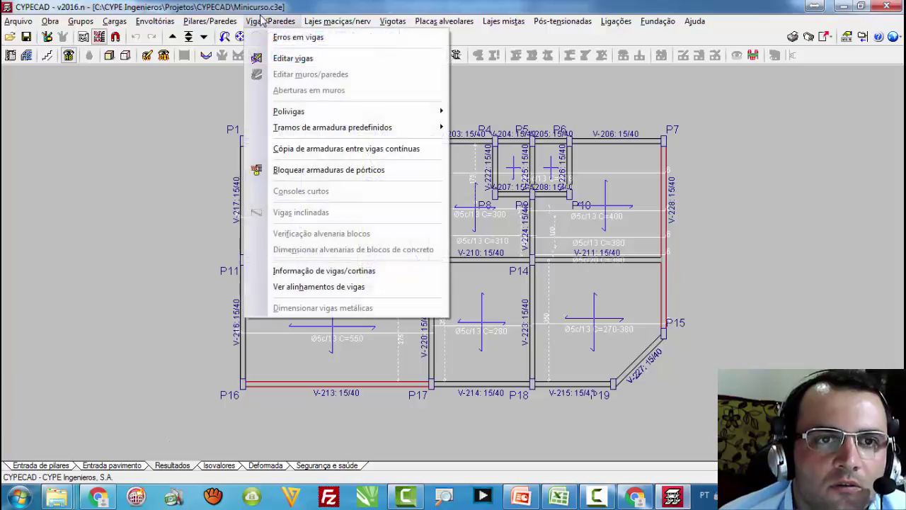
left_click(291, 58)
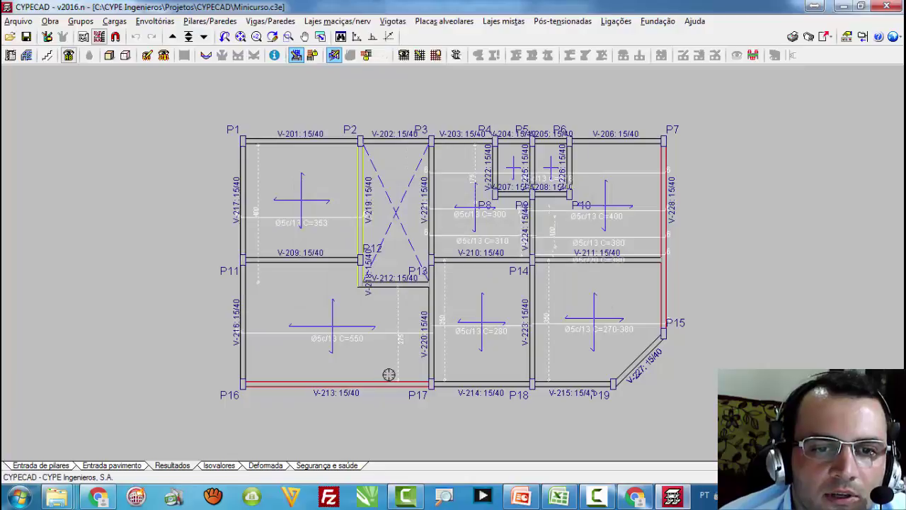
left_click(379, 382)
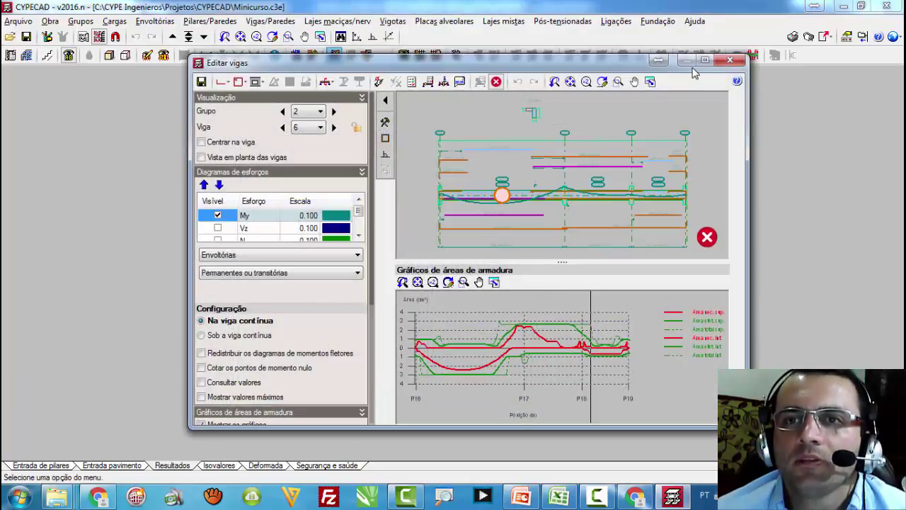
left_click(705, 59)
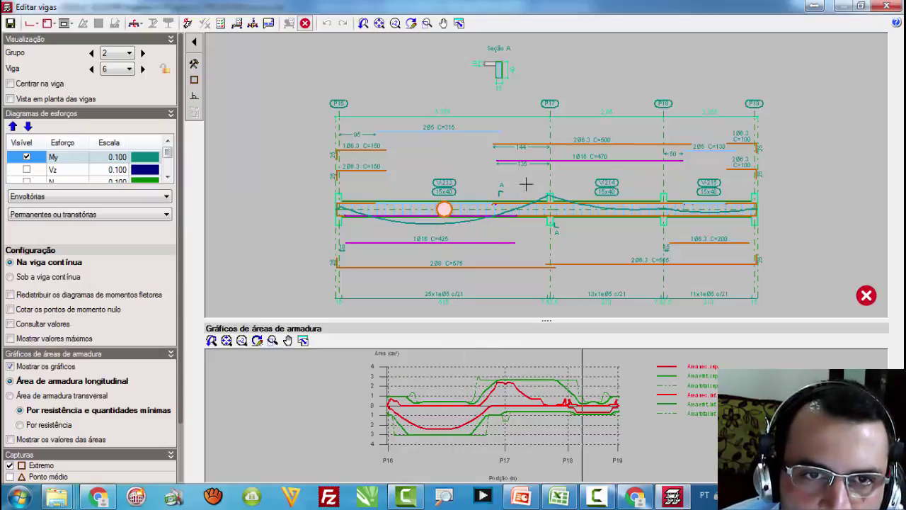
mouse_move(443, 209)
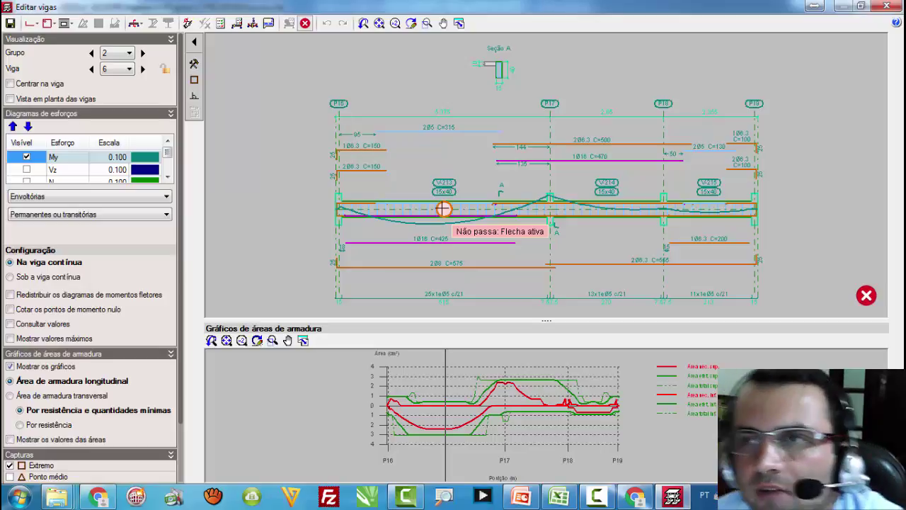
left_click(895, 5)
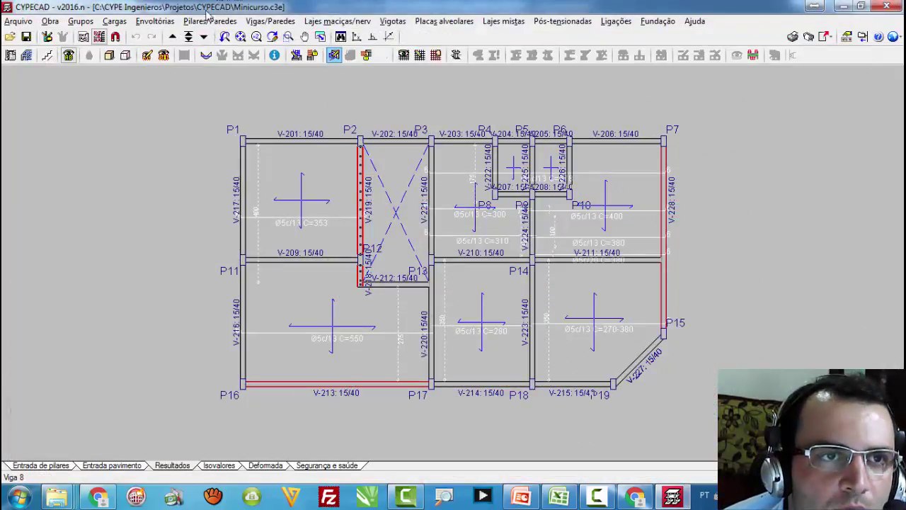
Step: Return to floor input and set the height of beam V-213 between P16 and P17 to 50 cm
left_click(116, 465)
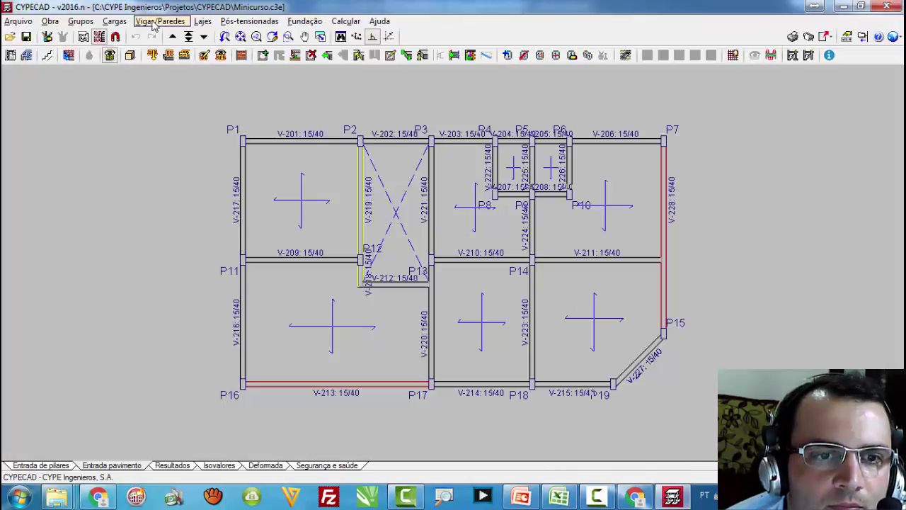
left_click(160, 21)
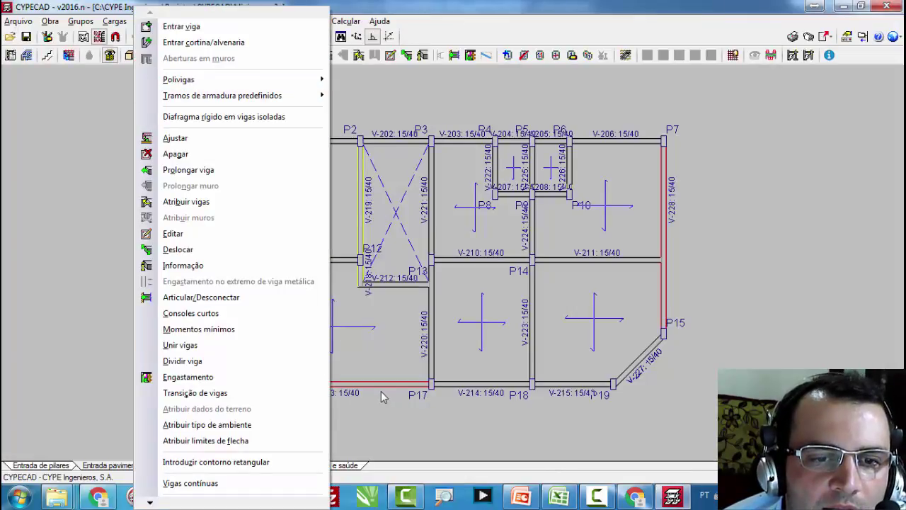
left_click(383, 387)
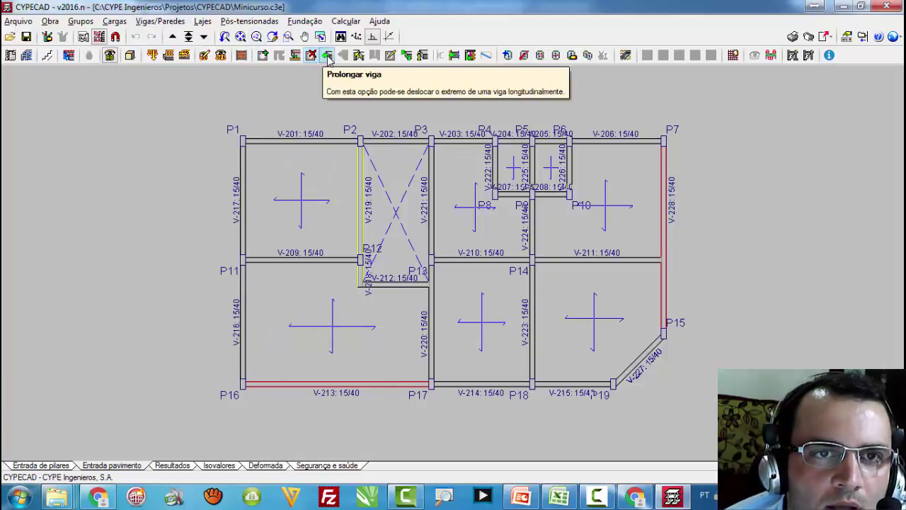
left_click(390, 56)
left_click(384, 382)
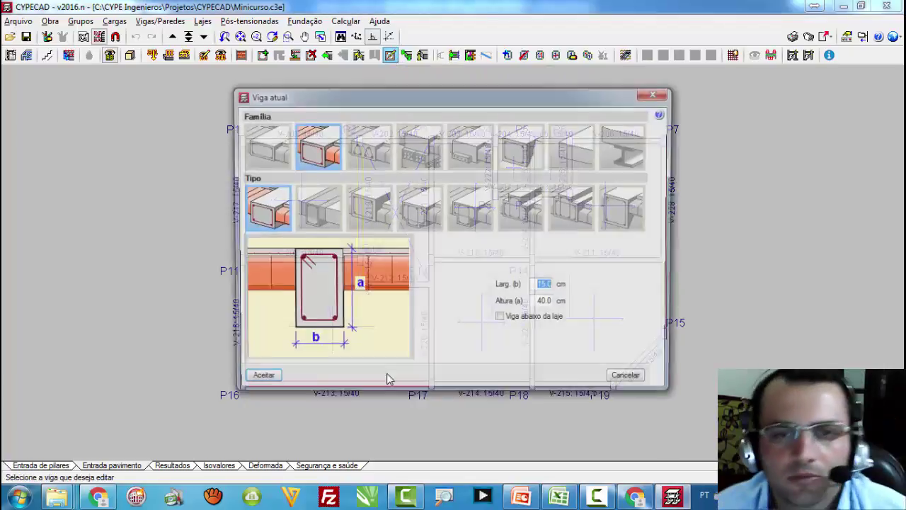
key("Tab")
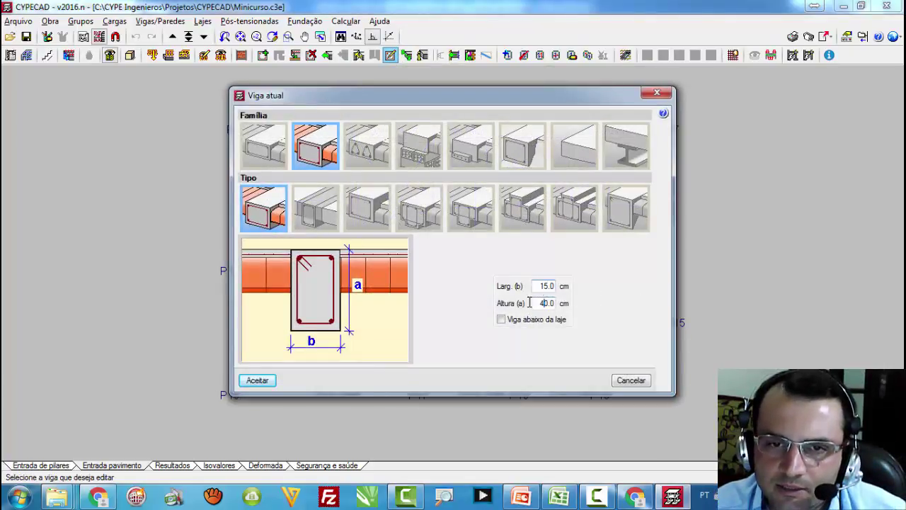
left_click(257, 380)
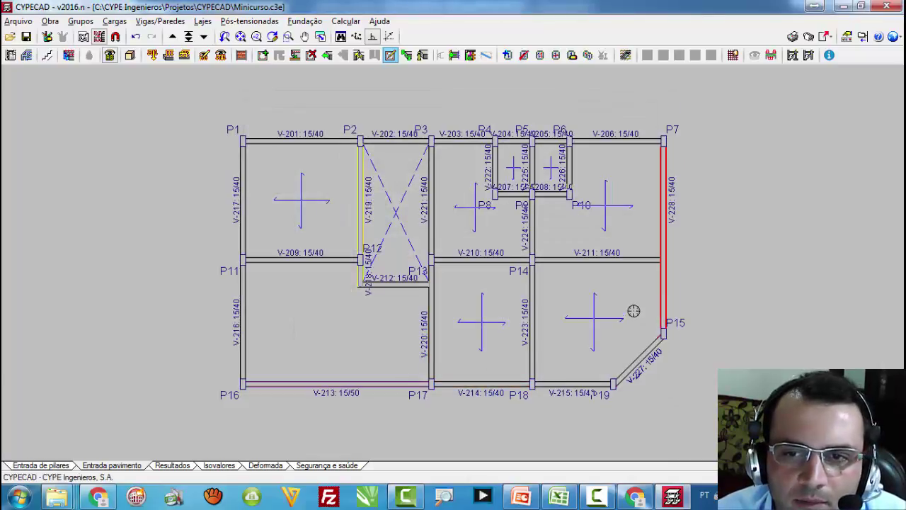
Step: Set the height of beam V-228 between P7 and P15 to 50 cm
left_click(657, 283)
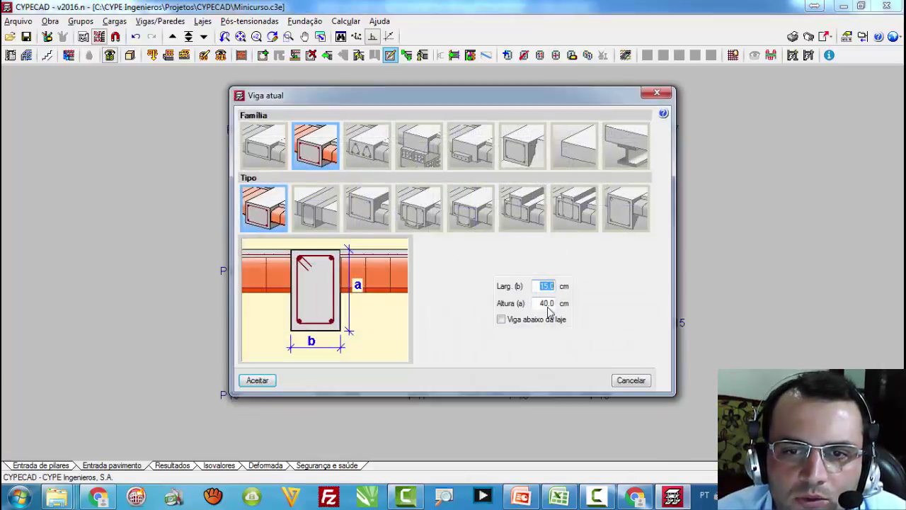
left_click(542, 303)
key("BackSpace")
type("5")
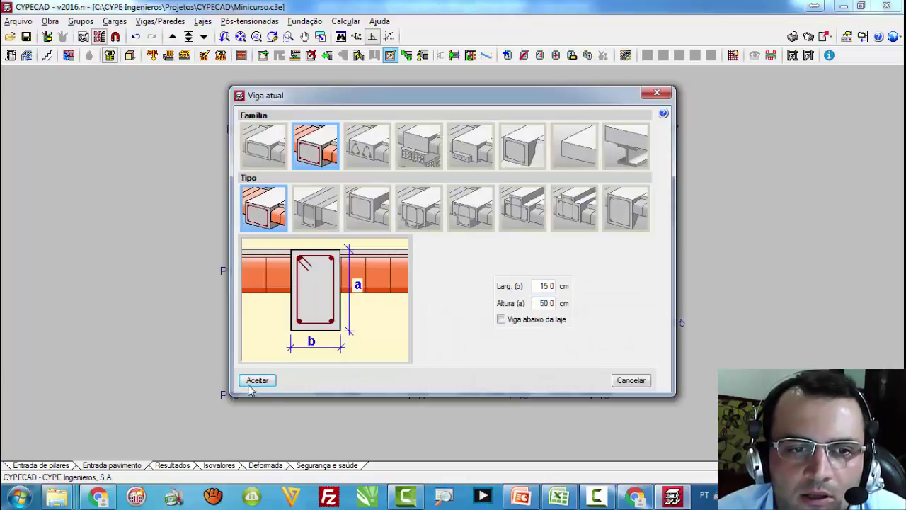
left_click(263, 381)
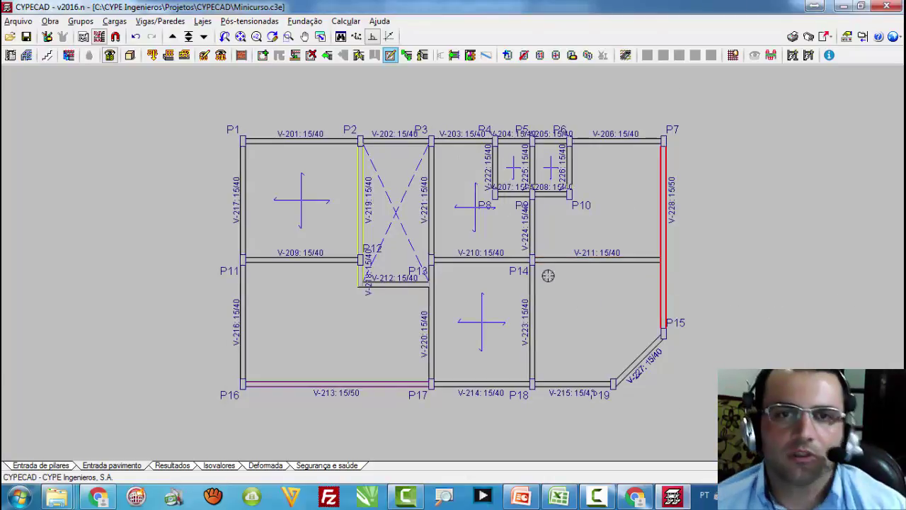
Step: From the results view, examine the checks of beam V-213 in the beam editor and close it, running the verification of modified beams
left_click(182, 467)
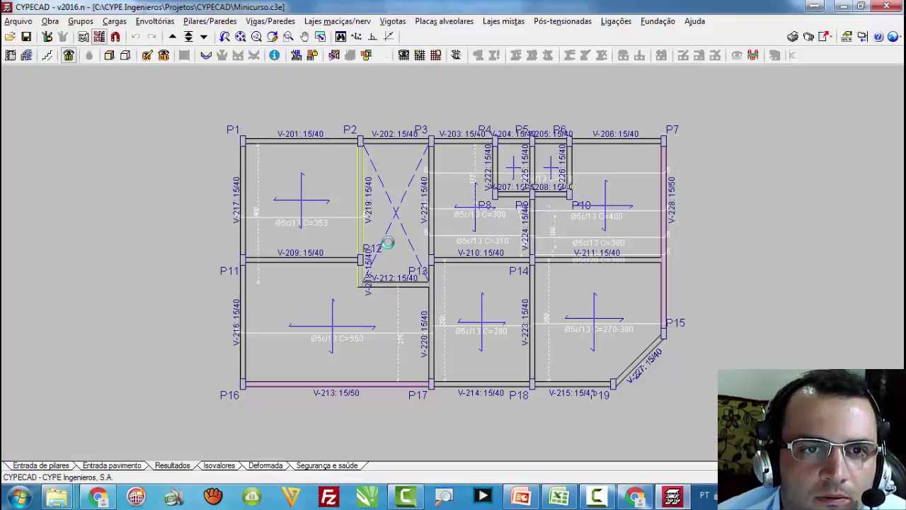
left_click(282, 21)
left_click(290, 58)
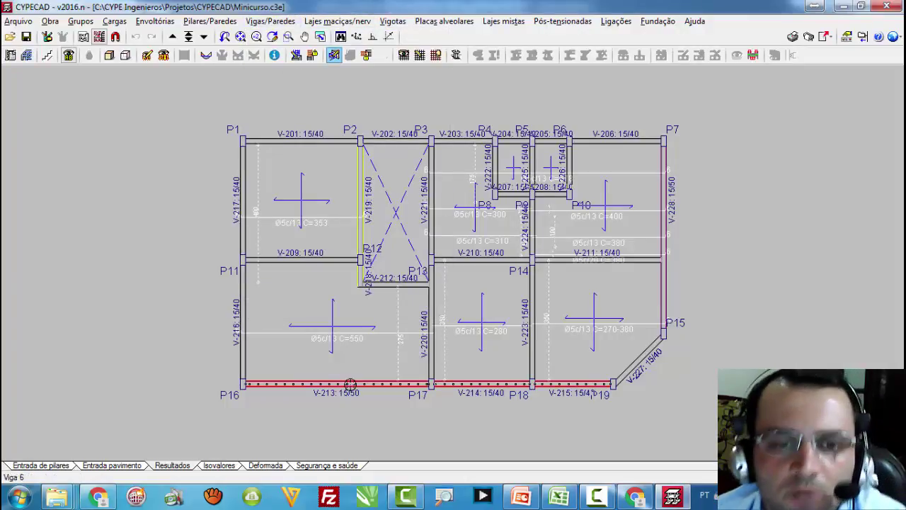
left_click(349, 383)
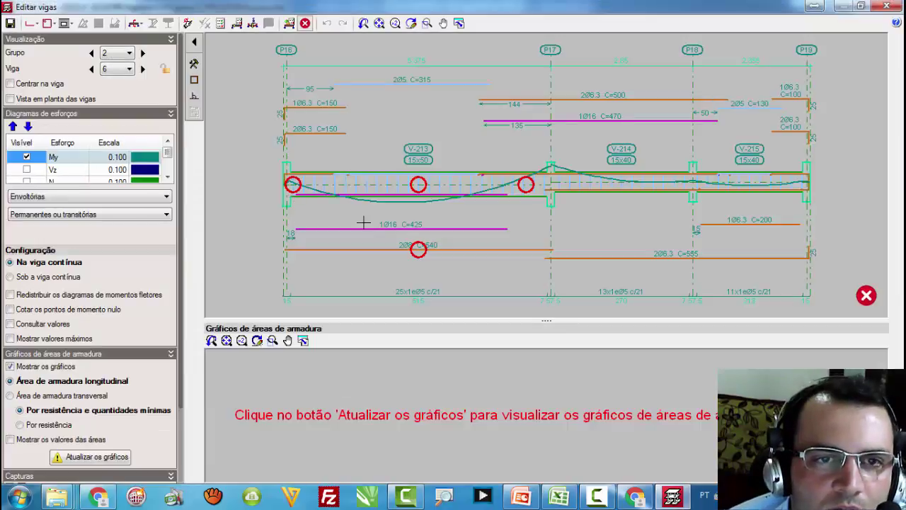
mouse_move(418, 184)
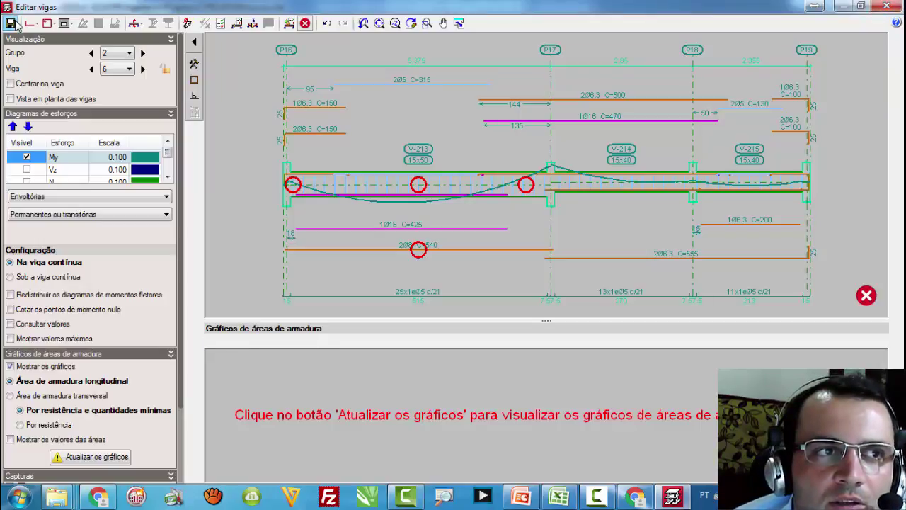
left_click(886, 6)
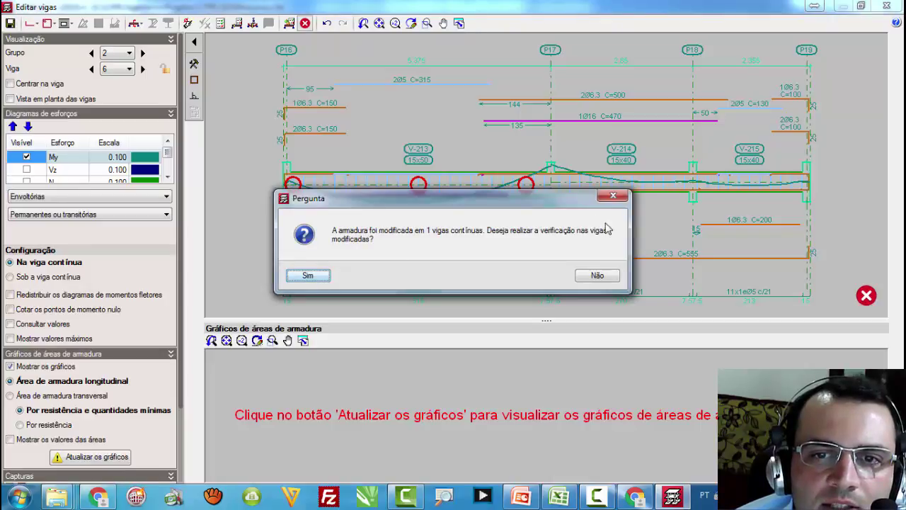
left_click(324, 276)
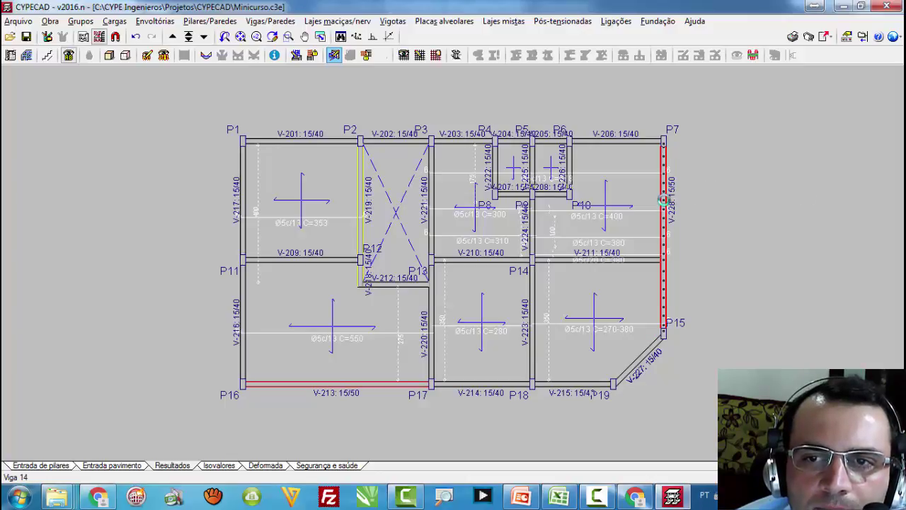
Step: Open beam V-228 between P15 and P7 in the beam editor, examine its reinforcement and return to the plan
left_click(663, 200)
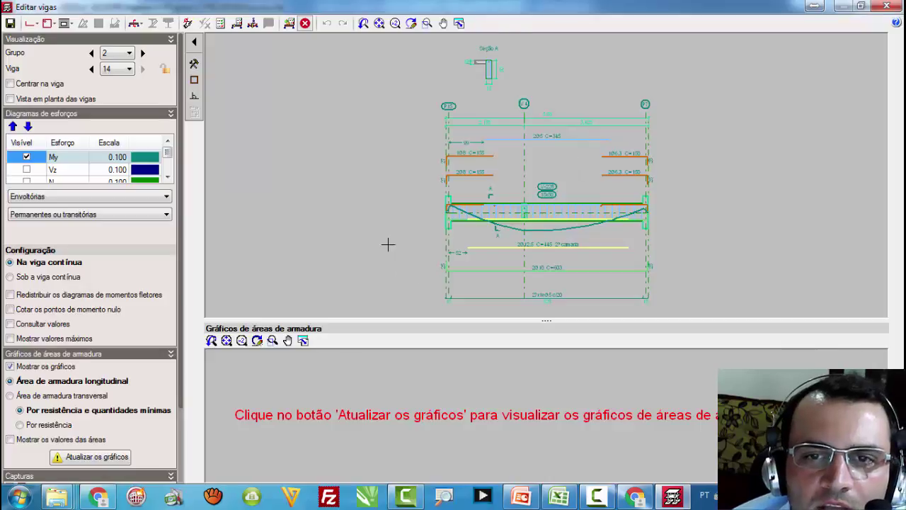
scroll(388, 244, "down", 1)
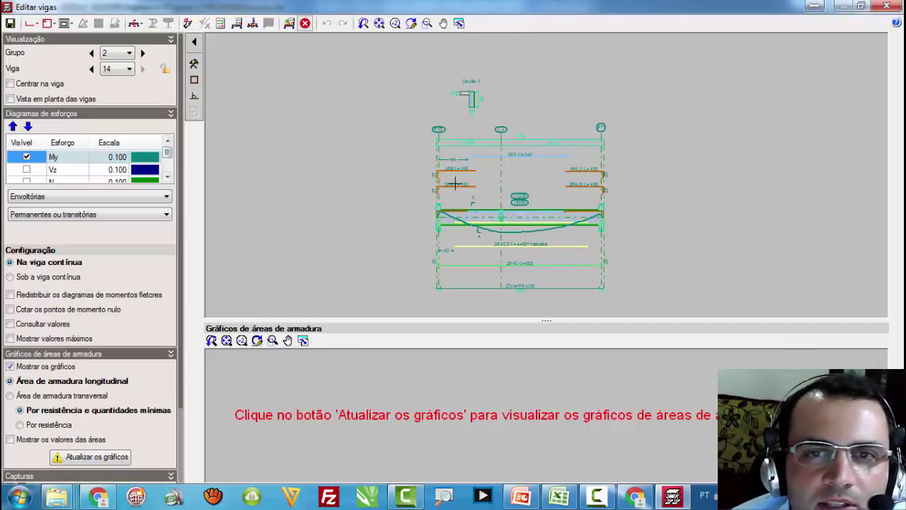
scroll(455, 184, "up", 4)
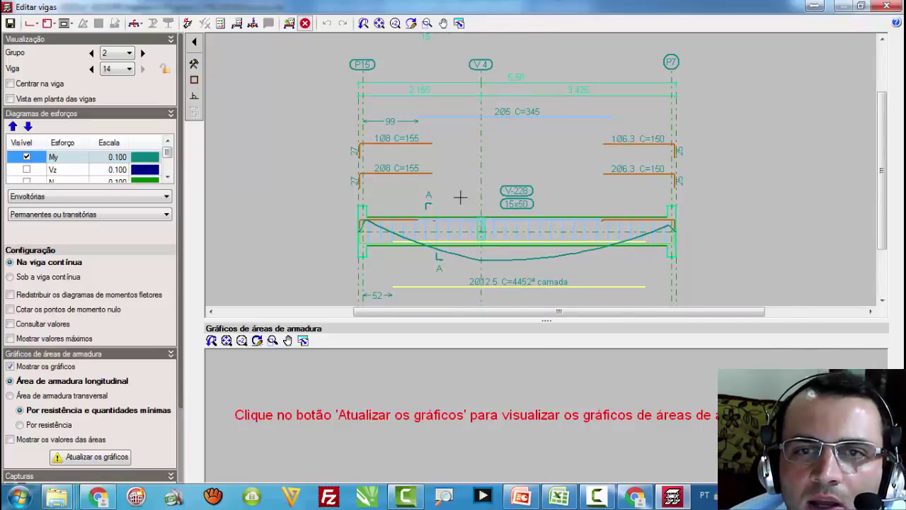
scroll(505, 156, "down", 3)
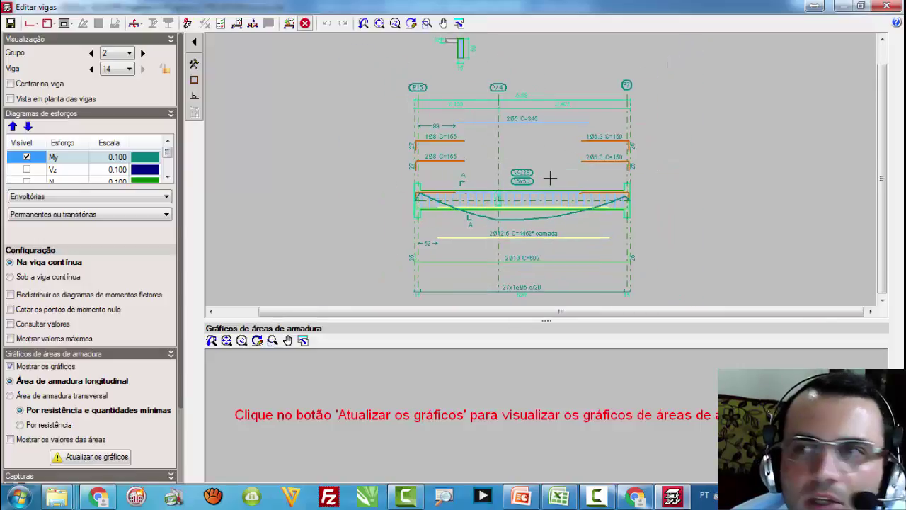
left_click(886, 6)
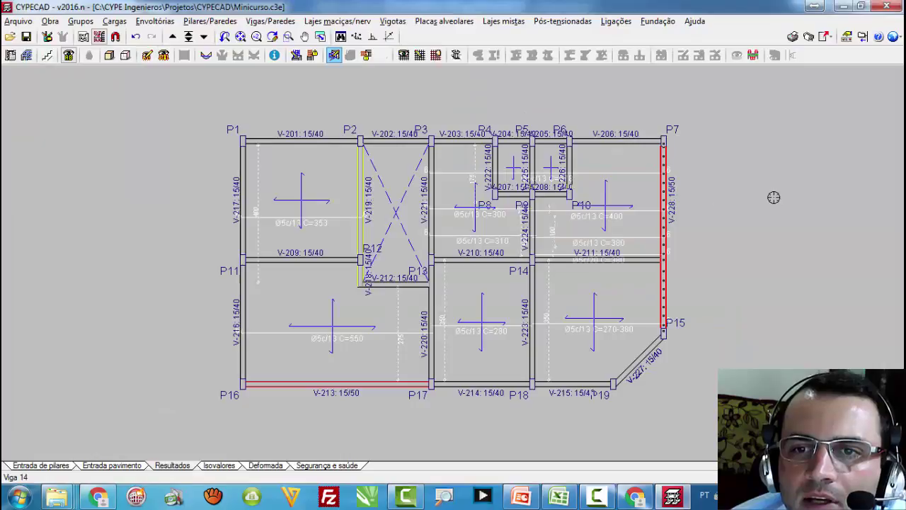
left_click(773, 197)
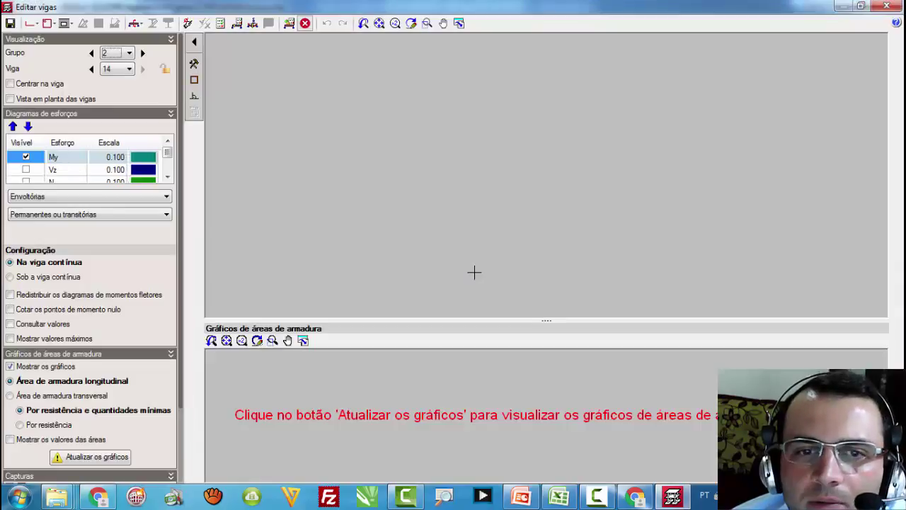
left_click(886, 6)
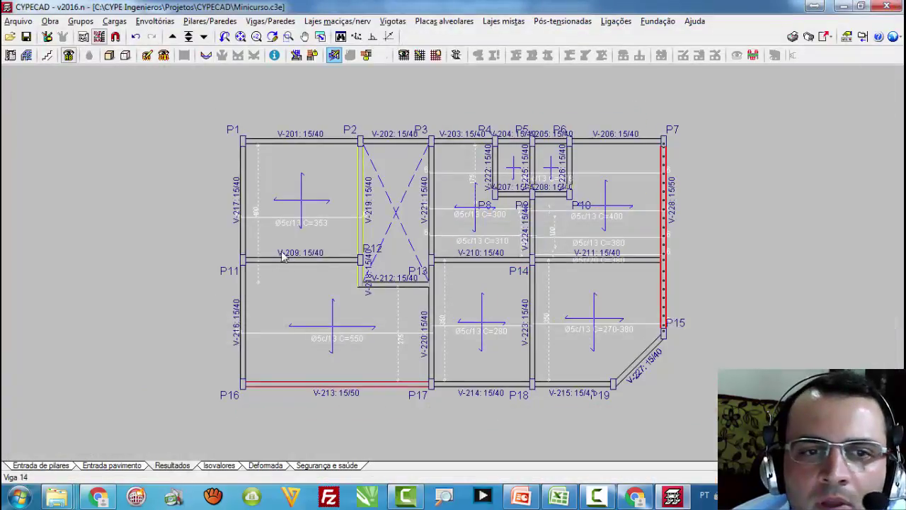
Step: Reopen beam V-213 in the beam editor and delete the 2Ø8 C=540 lower bars between P16 and P17
left_click(343, 381)
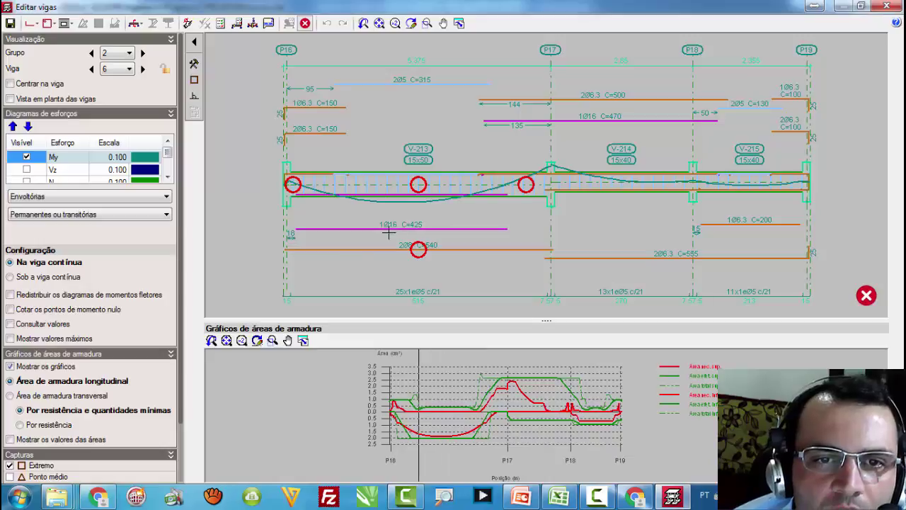
mouse_move(422, 250)
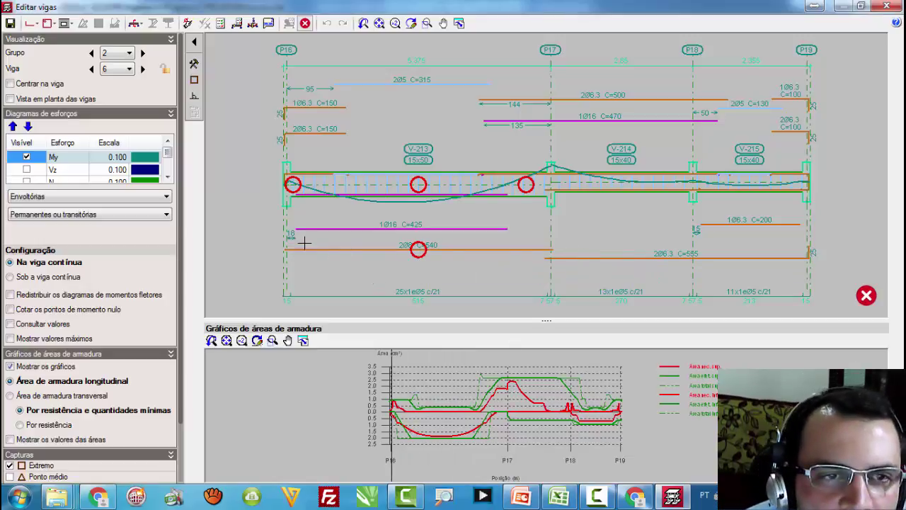
left_click(31, 22)
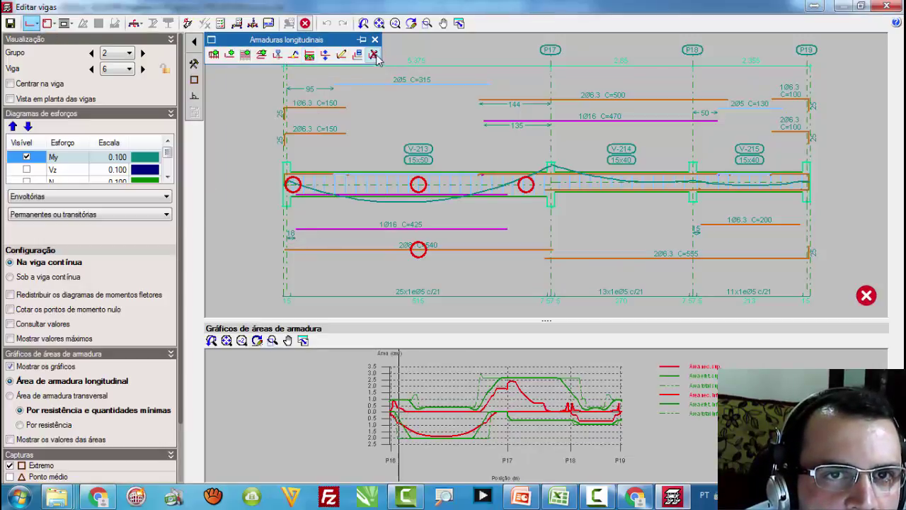
left_click(373, 54)
left_click(398, 249)
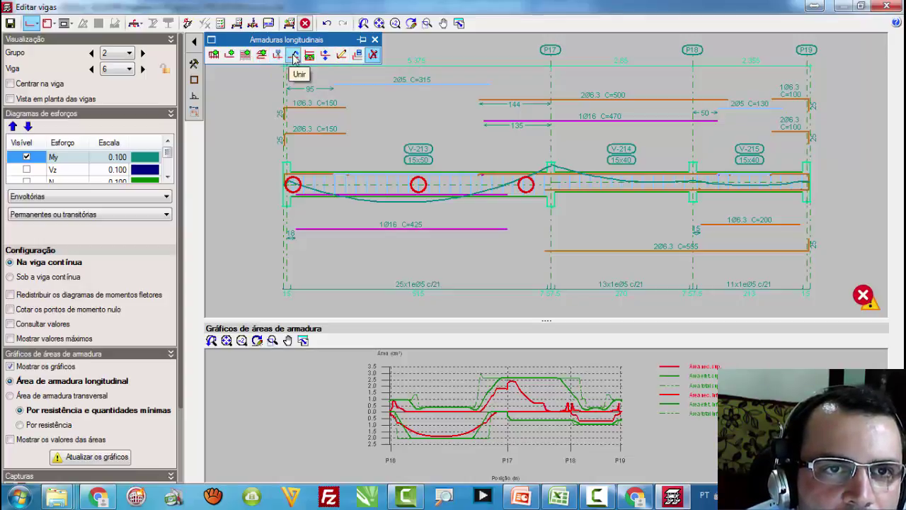
Step: Add a lower reinforcement of 2 Ø6.3 bars along the full span of V-213 from P16 to P17
left_click(230, 56)
left_click(297, 240)
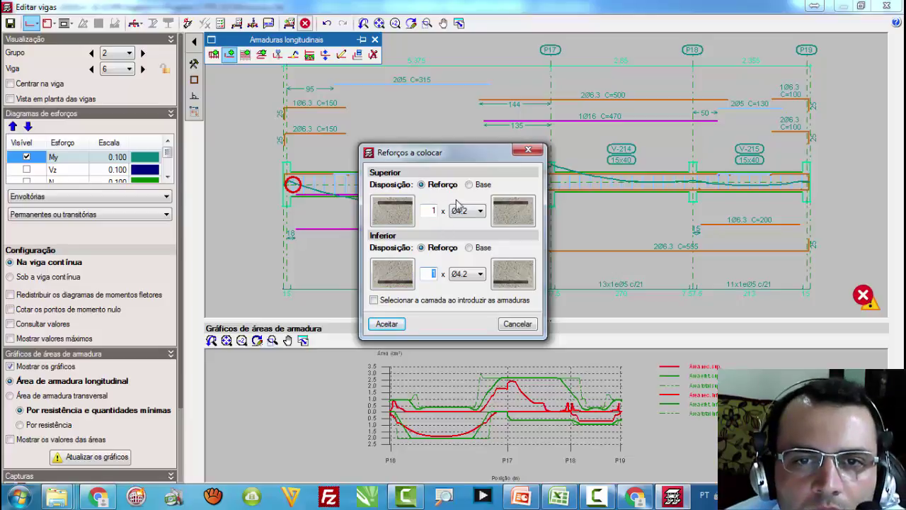
left_click(479, 275)
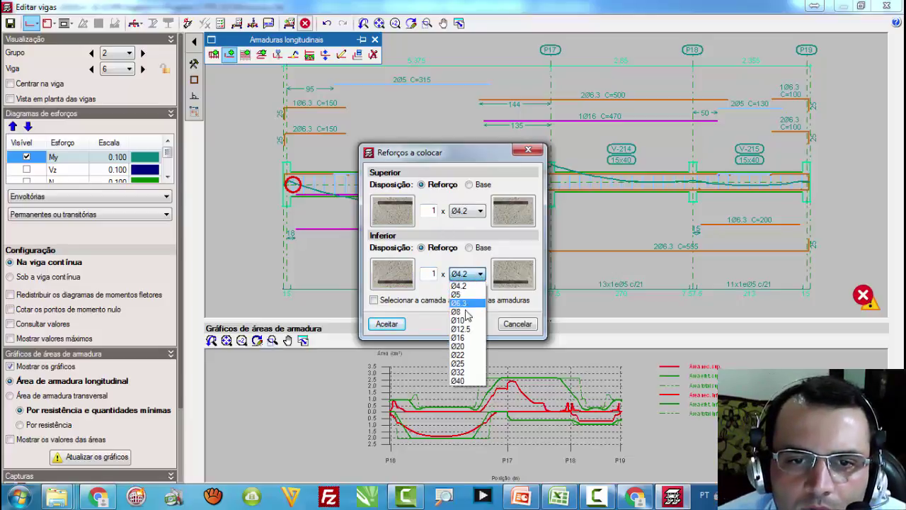
left_click(460, 303)
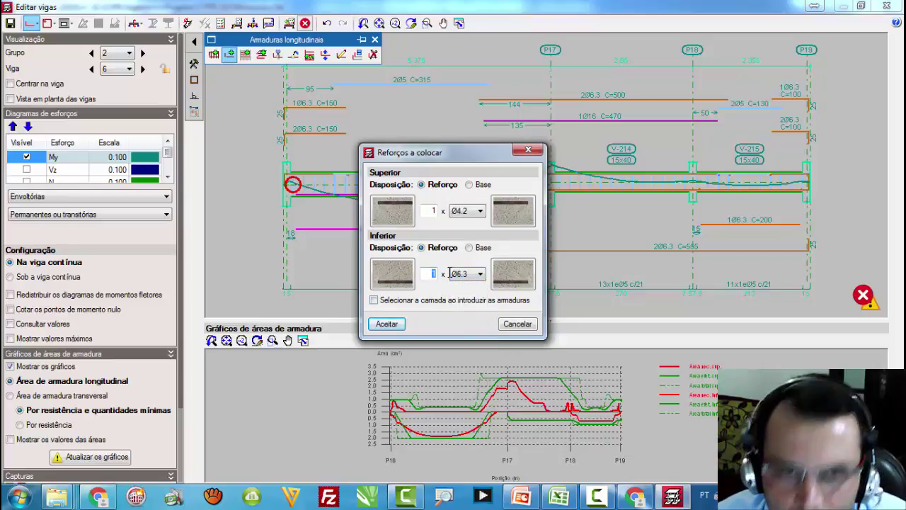
type("2")
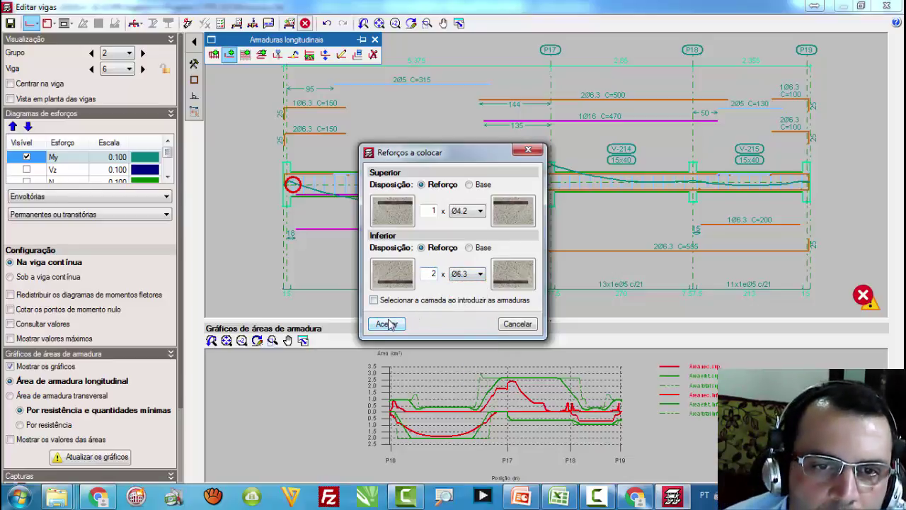
left_click(387, 327)
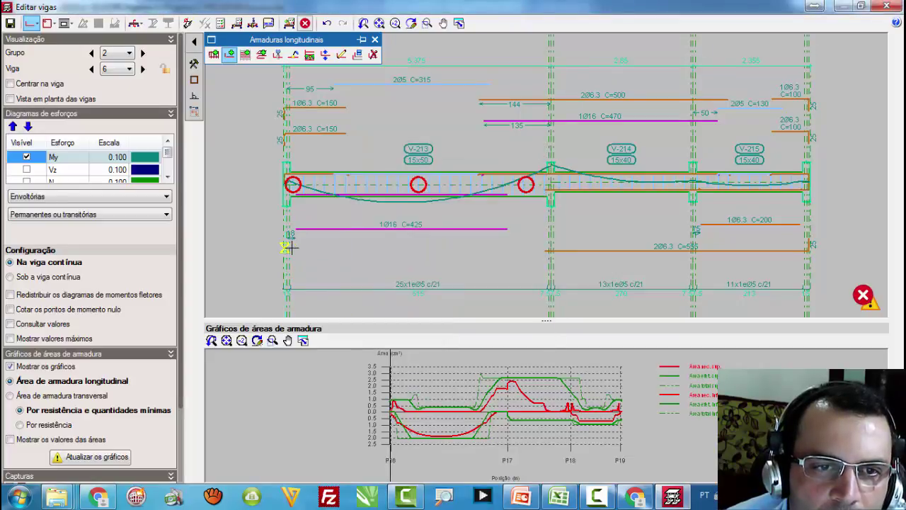
left_click(285, 247)
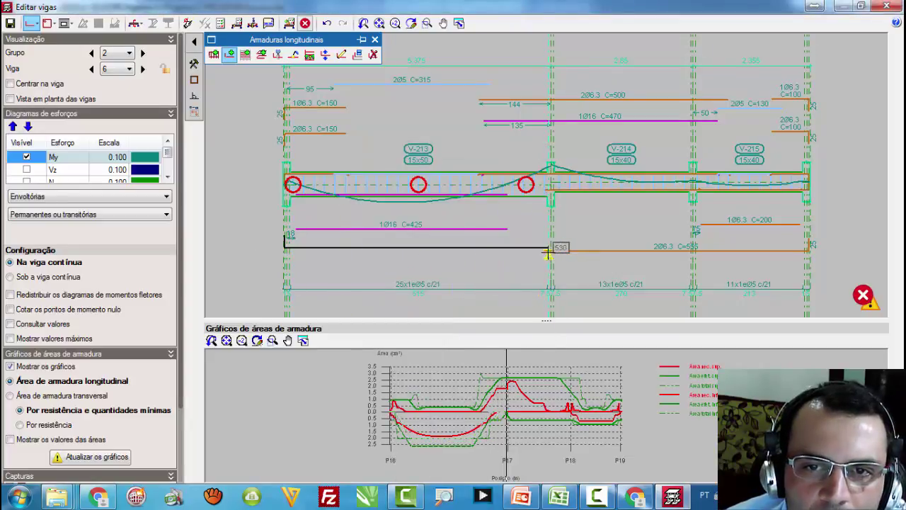
left_click(550, 248)
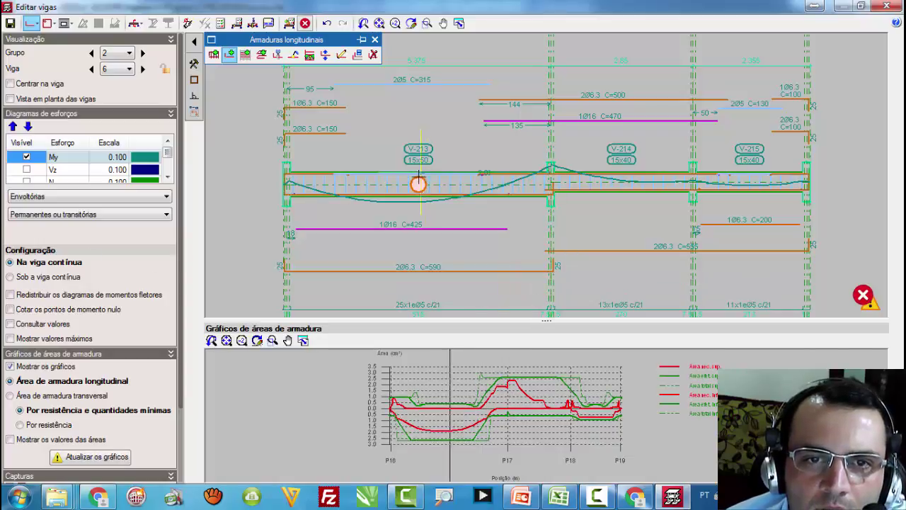
Step: Check the marked verification at V-213's midspan and change the new lower bars to 2 Ø8
mouse_move(419, 185)
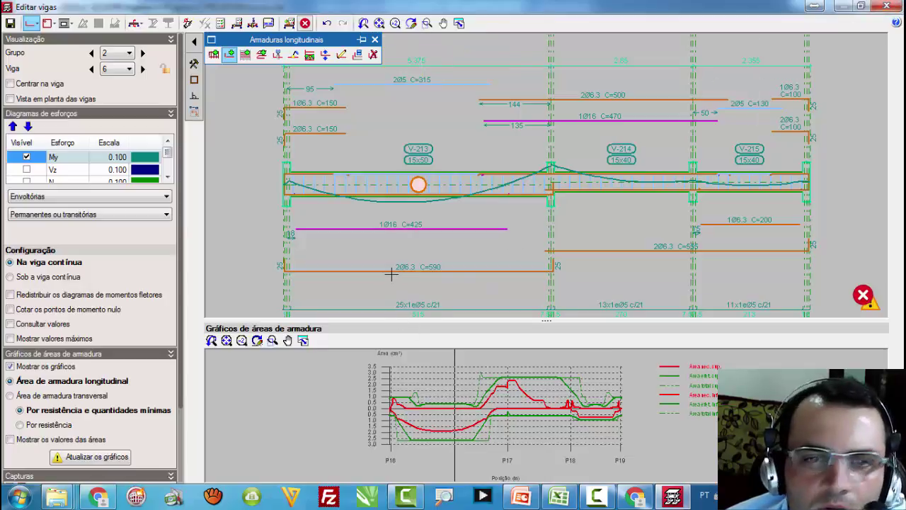
left_click(342, 55)
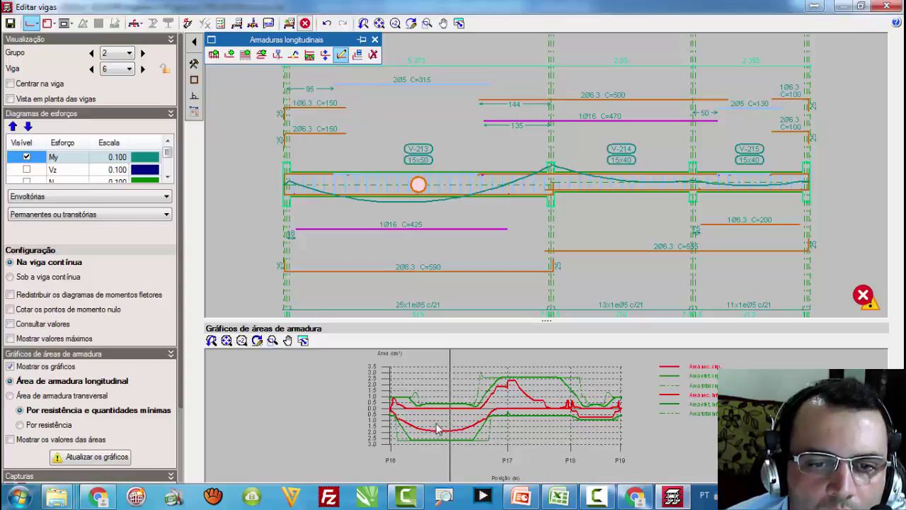
left_click(415, 270)
left_click(443, 245)
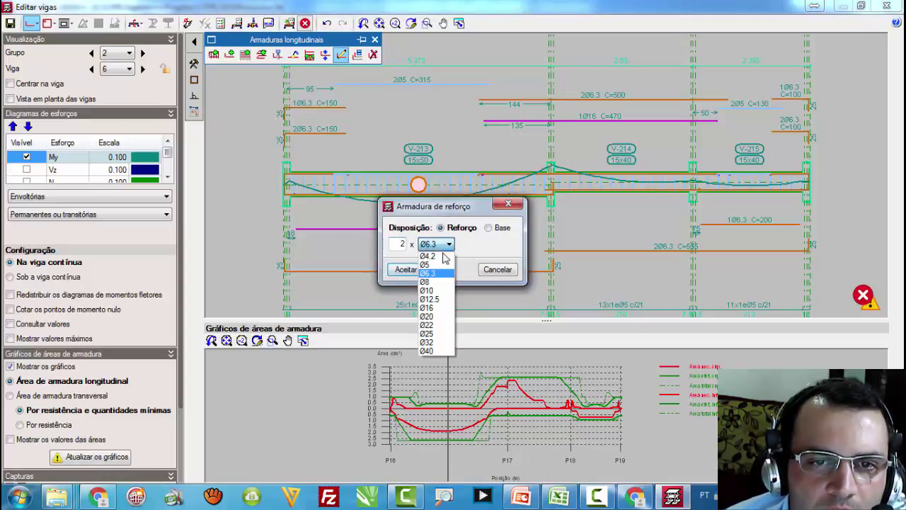
left_click(432, 263)
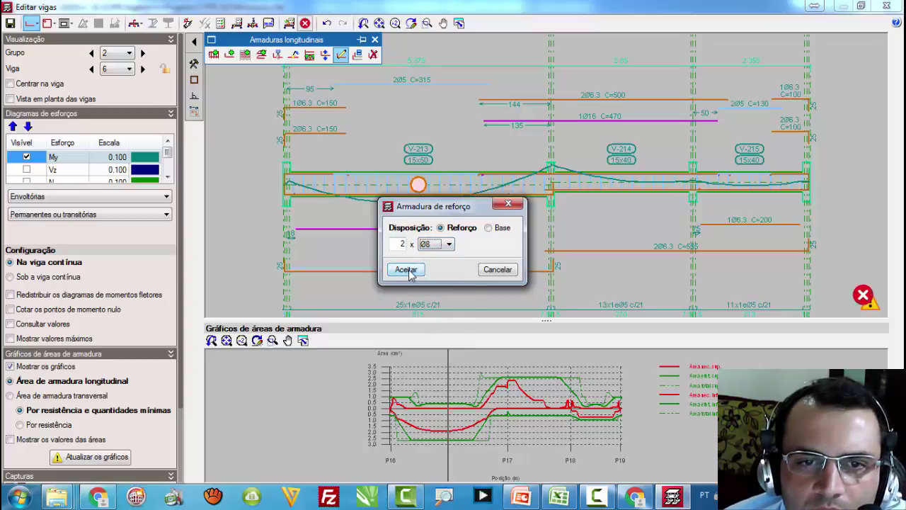
left_click(406, 270)
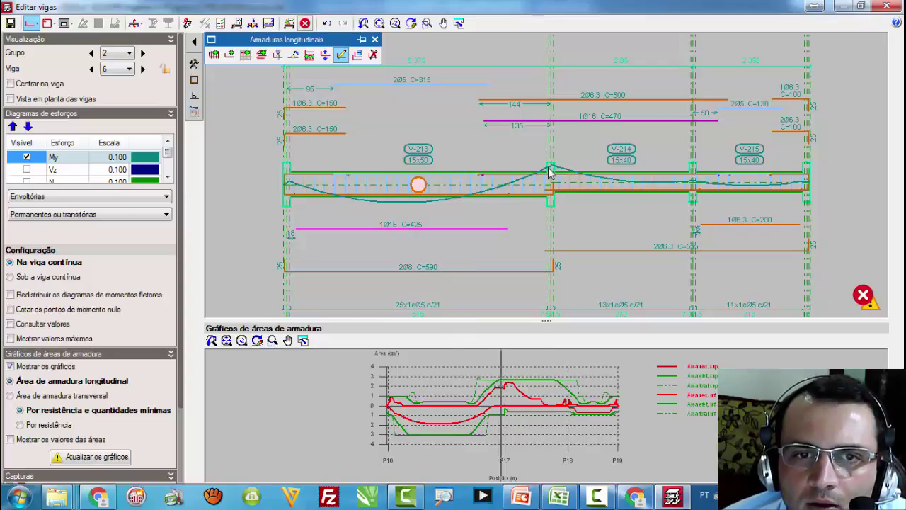
Step: Close the beam editor, saving the changes to V-213 and running the verification of the modified beam
left_click(886, 5)
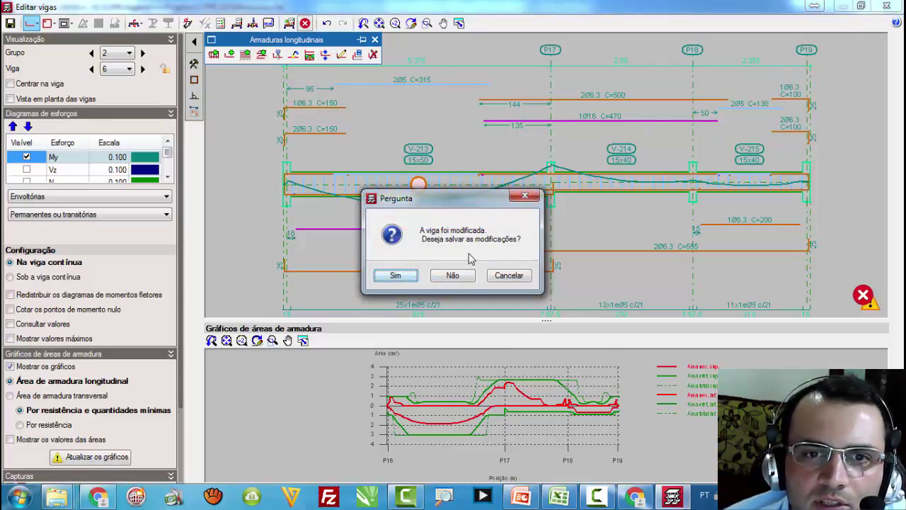
left_click(400, 278)
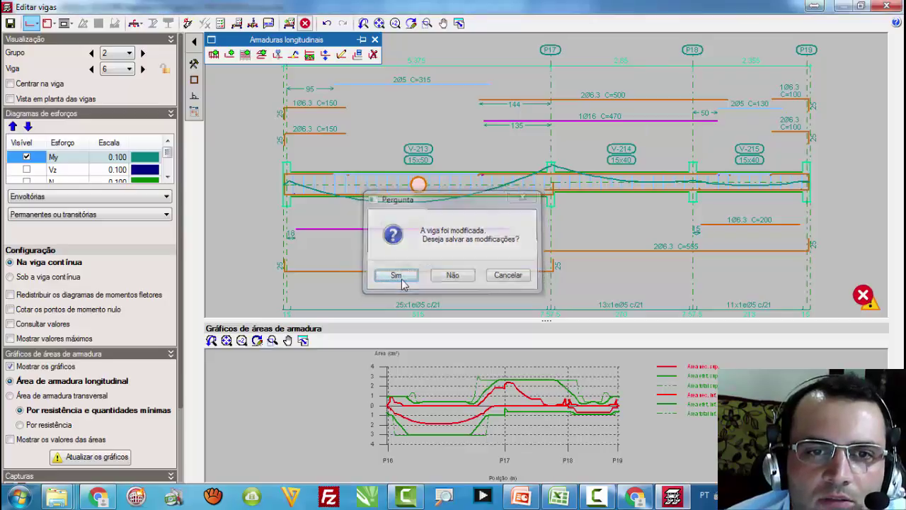
left_click(323, 276)
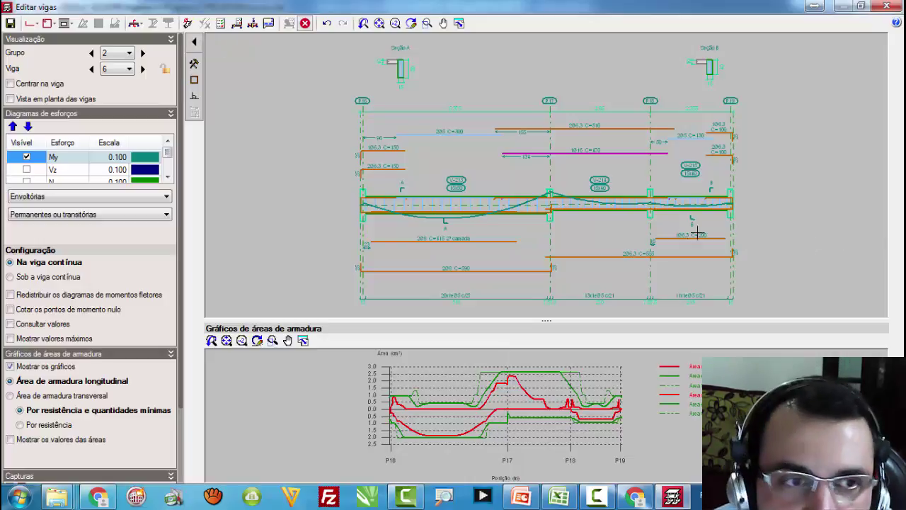
Step: Review the reinforcement of the continuous beam from P16 to P19 and close the beam editor, saving the modifications
scroll(578, 276, "down", 2)
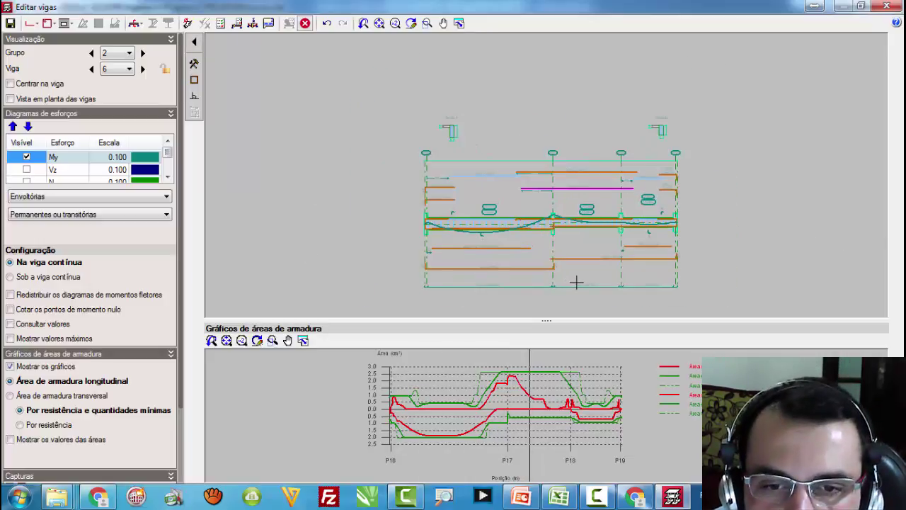
scroll(528, 257, "up", 3)
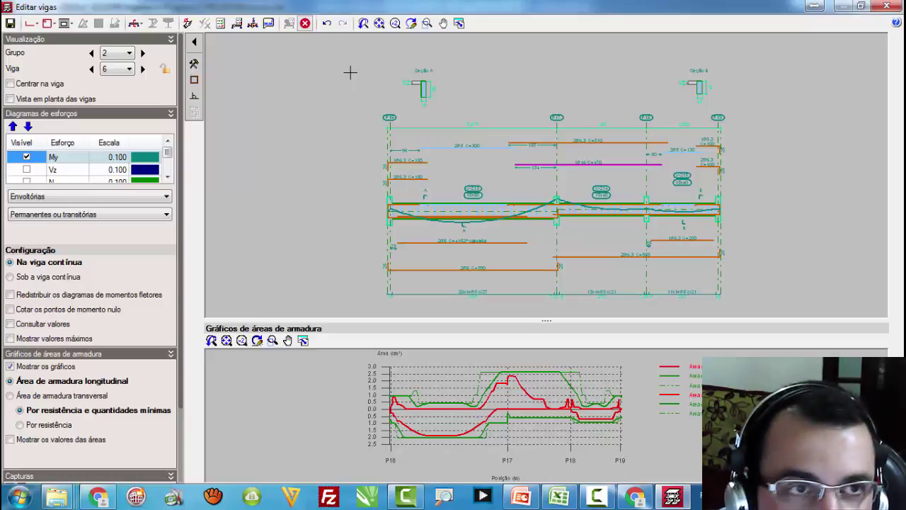
left_click(886, 6)
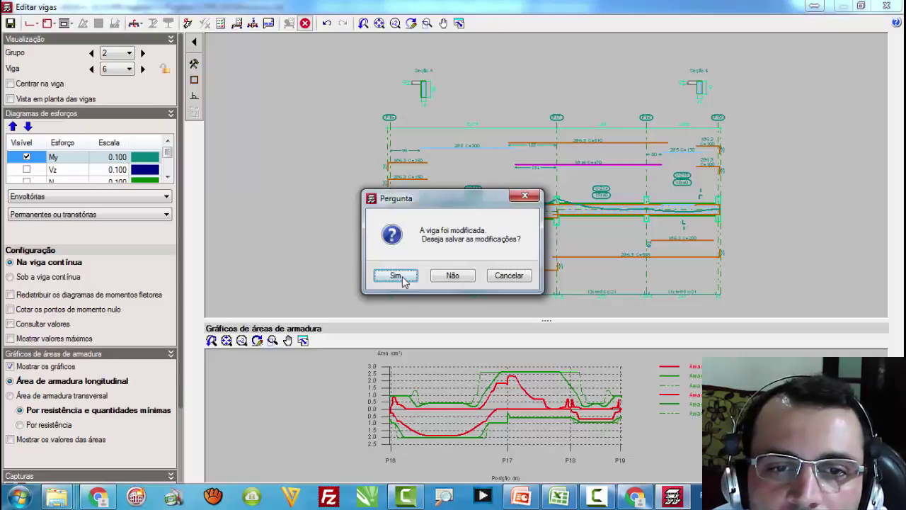
left_click(397, 275)
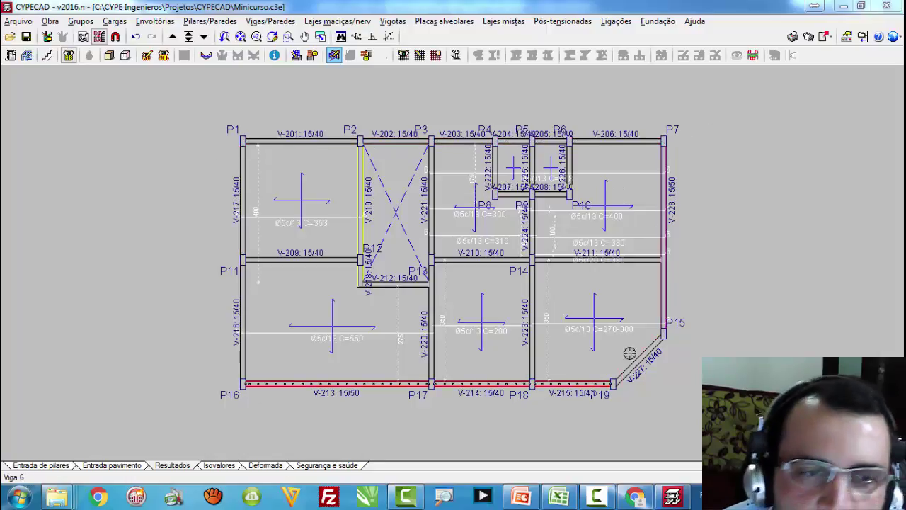
Step: In the column input view, change the fixed point of columns P1 to P7 to the midpoint of their upper face
left_click(62, 468)
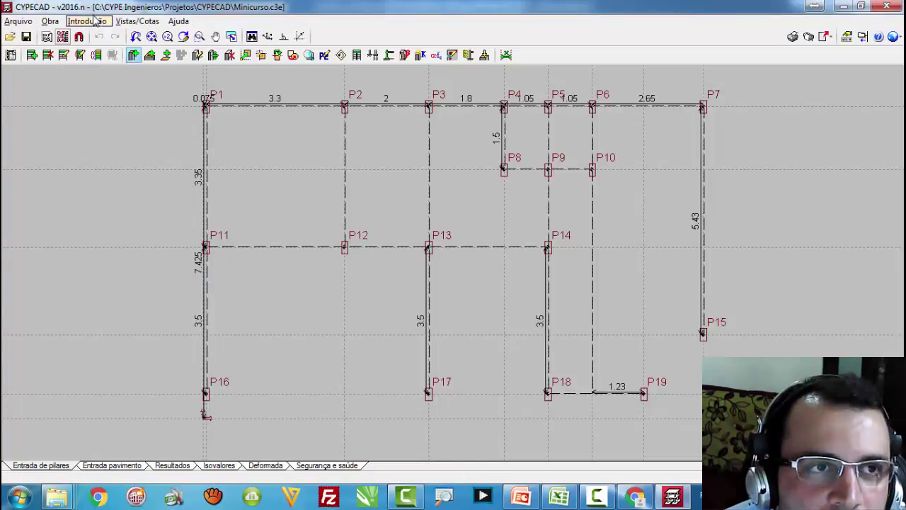
left_click(94, 22)
left_click(142, 55)
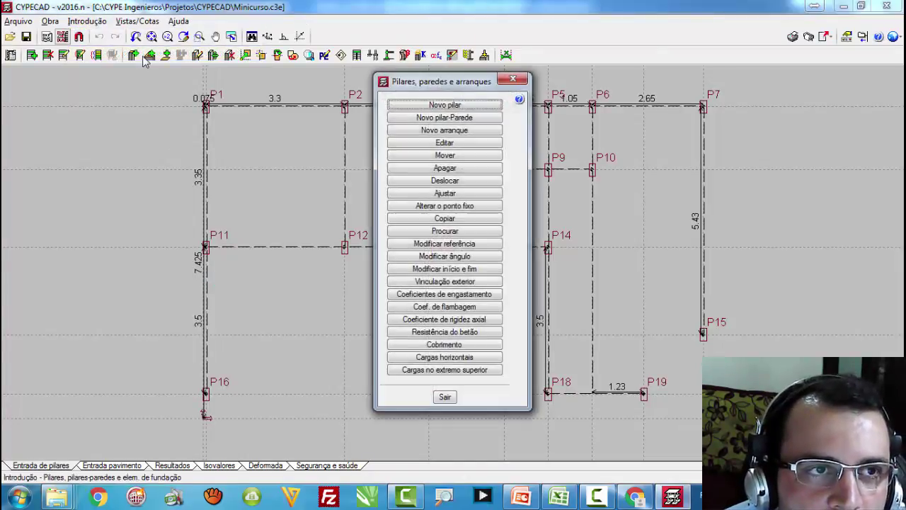
left_click(462, 206)
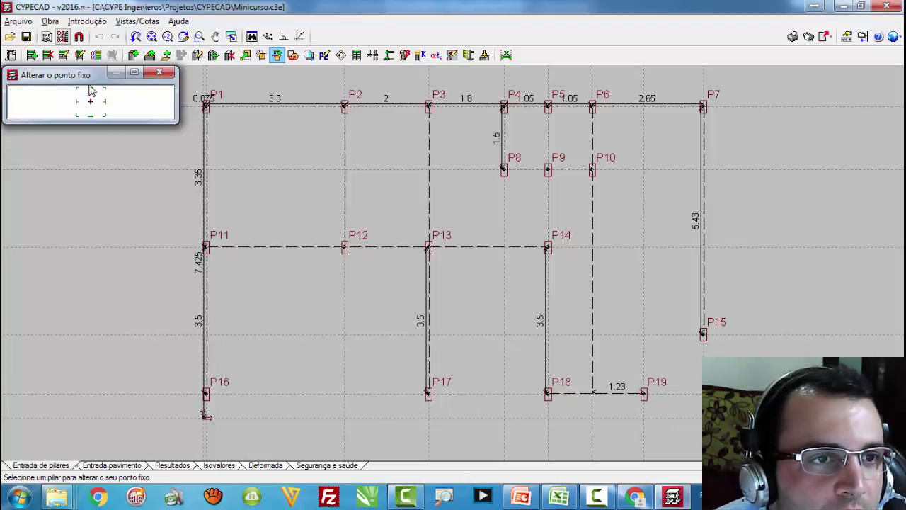
left_click(206, 107)
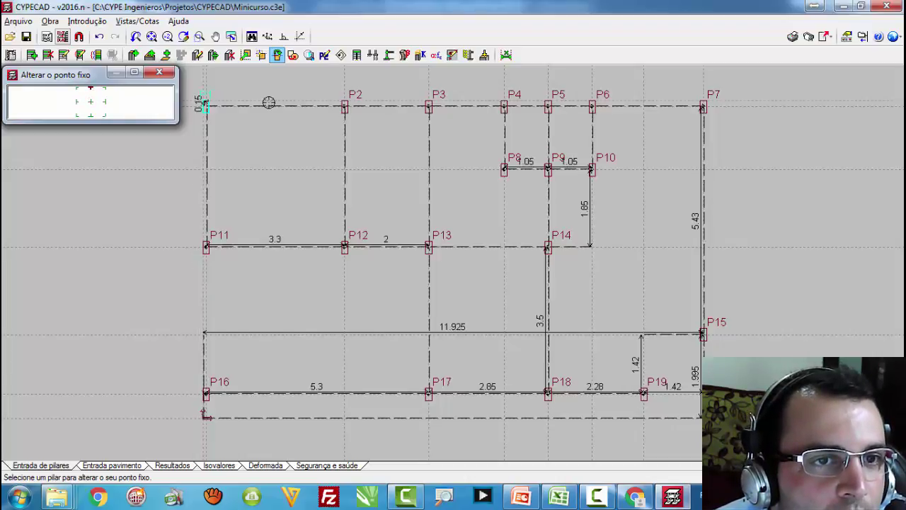
left_click(347, 112)
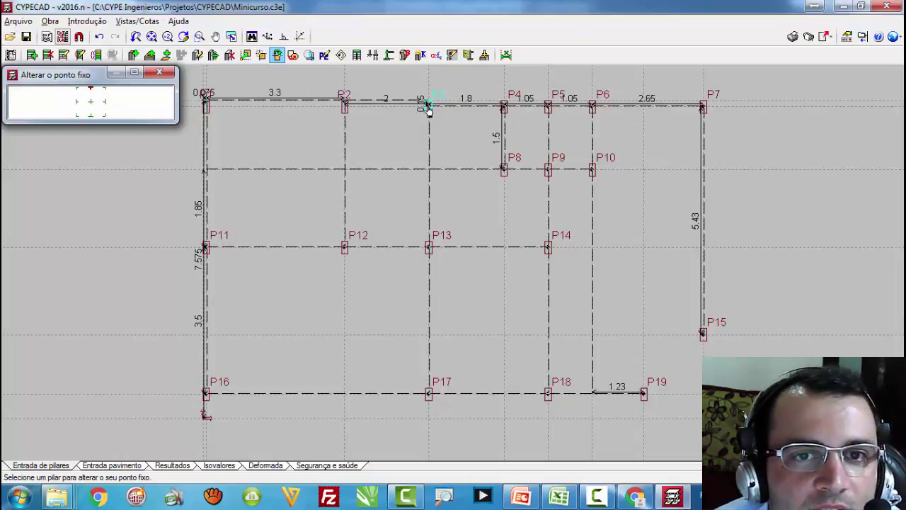
left_click(428, 106)
left_click(514, 108)
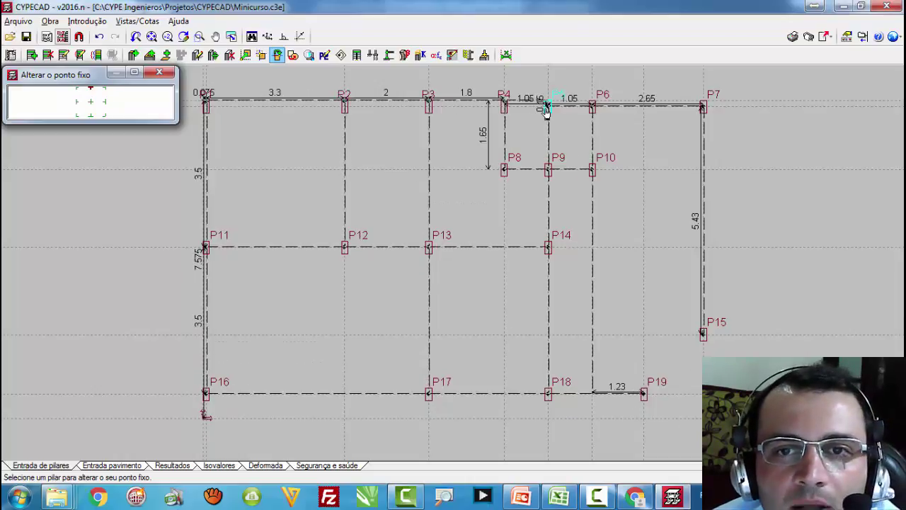
left_click(547, 106)
left_click(593, 108)
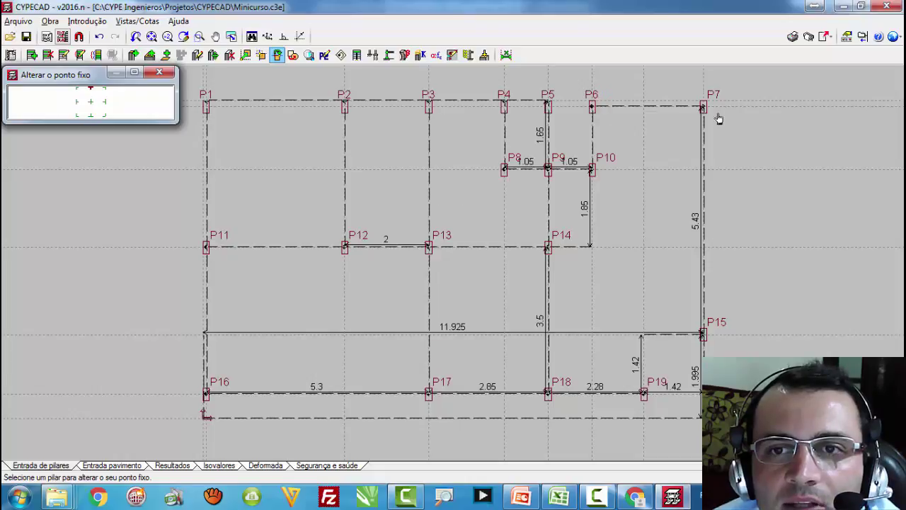
left_click(702, 106)
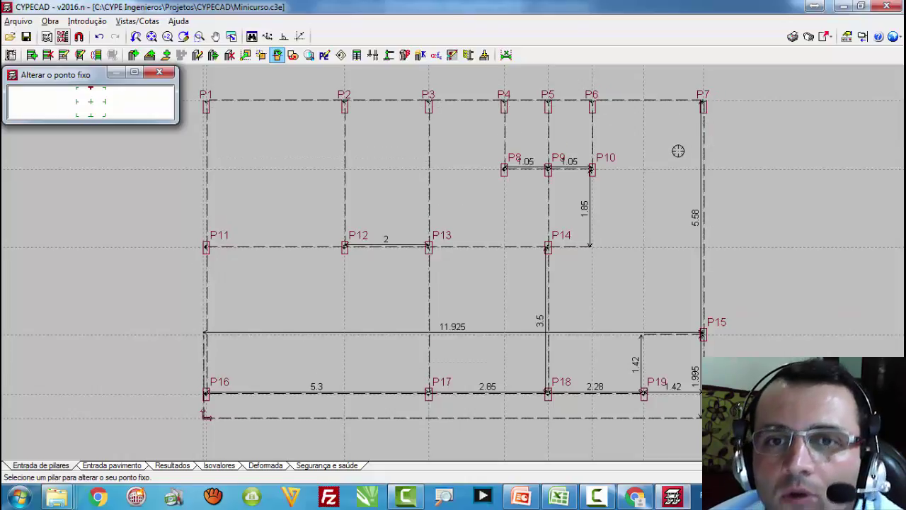
Step: Change the fixed point of columns P16, P17, P18 and P19 to the midpoint of their lower face
left_click(91, 117)
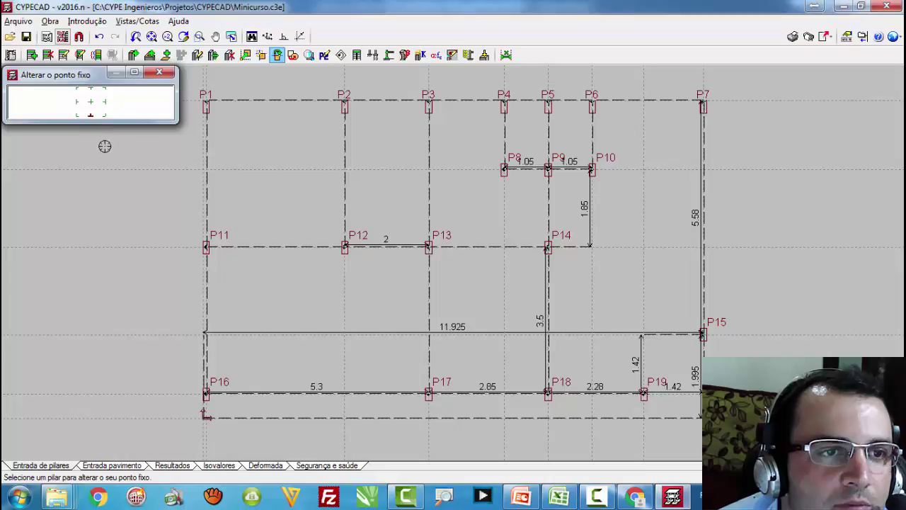
left_click(214, 394)
left_click(429, 394)
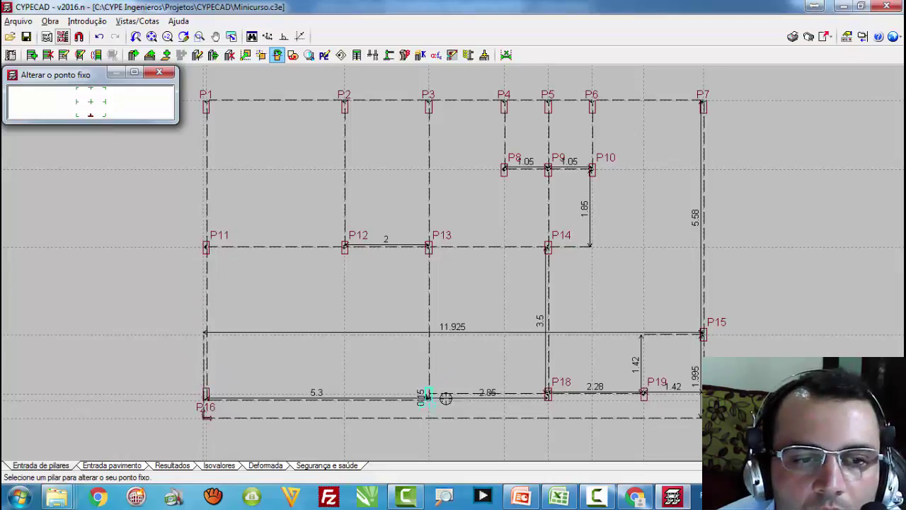
left_click(547, 394)
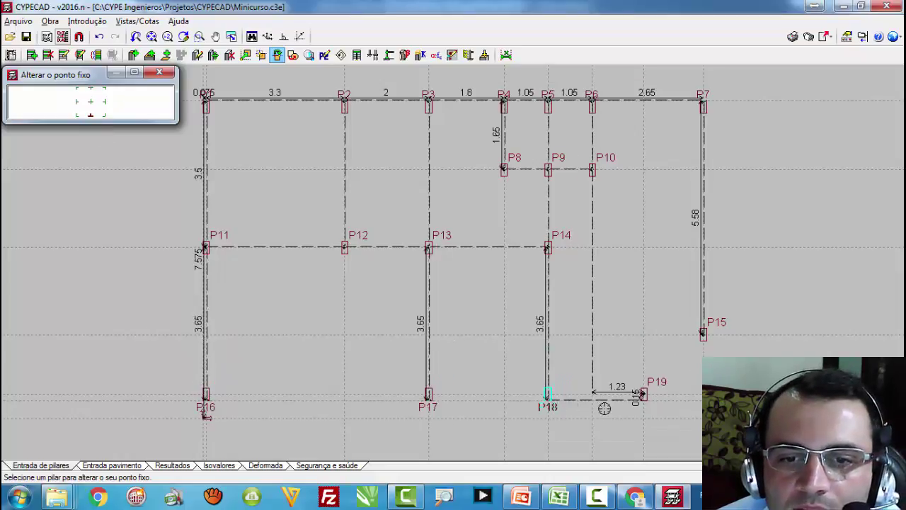
left_click(642, 395)
scroll(644, 400, "up", 3)
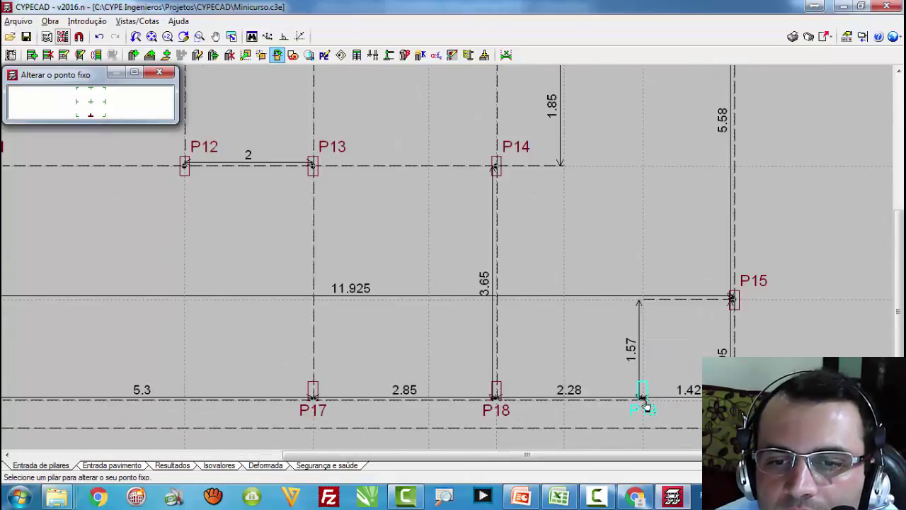
Step: Check the fixed points of the remaining columns and hide the dimensions in the column plan
scroll(644, 407, "down", 5)
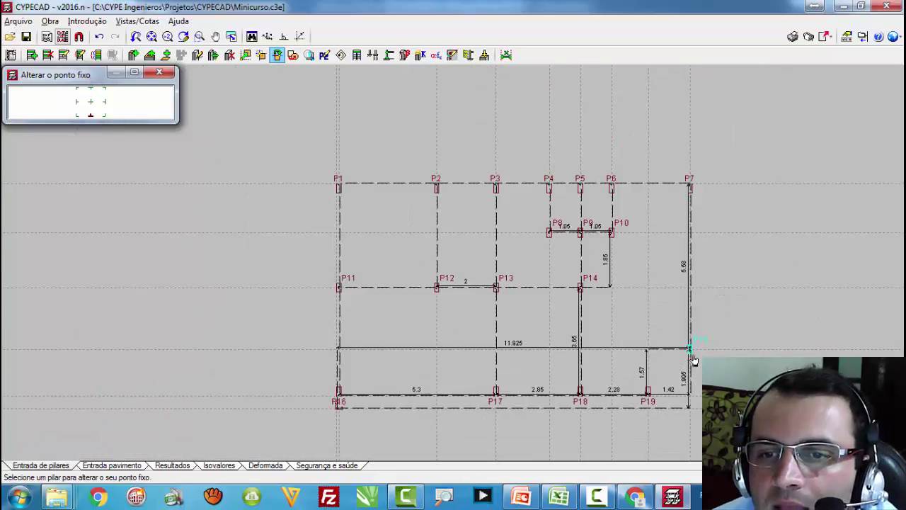
scroll(693, 361, "up", 2)
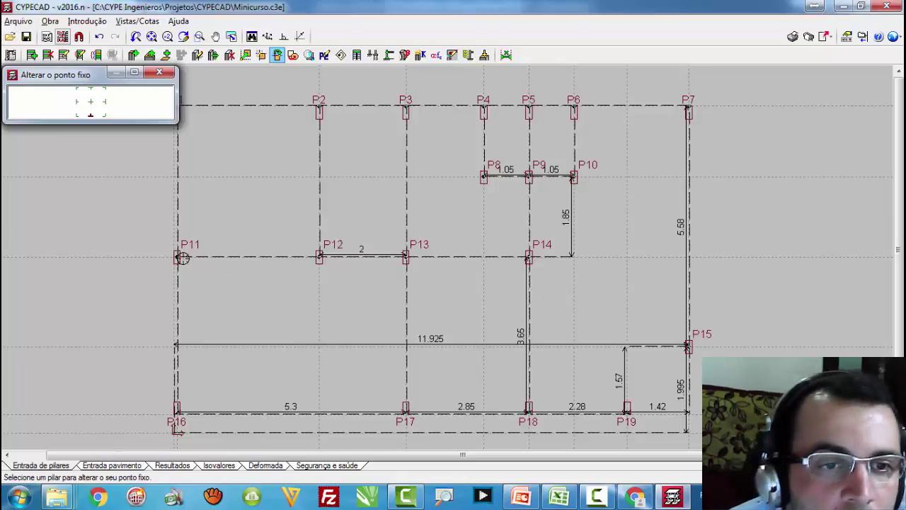
scroll(524, 301, "down", 2)
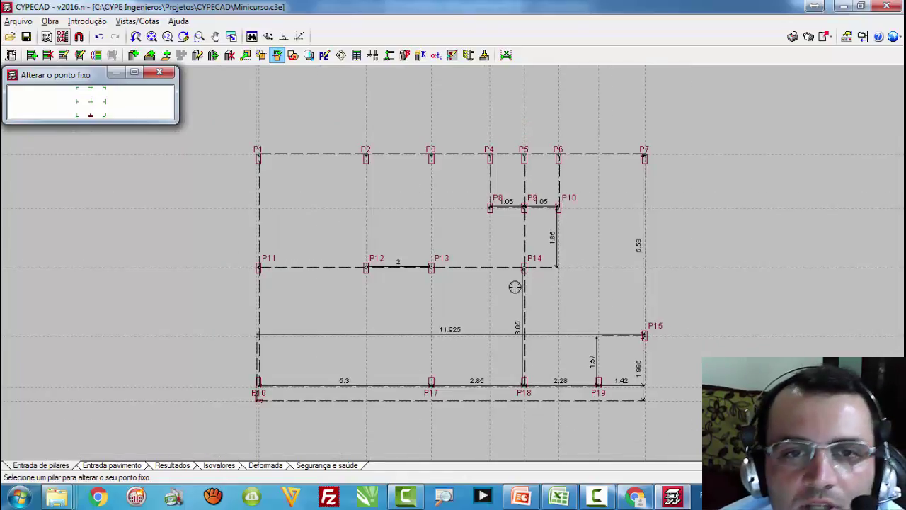
scroll(481, 275, "up", 2)
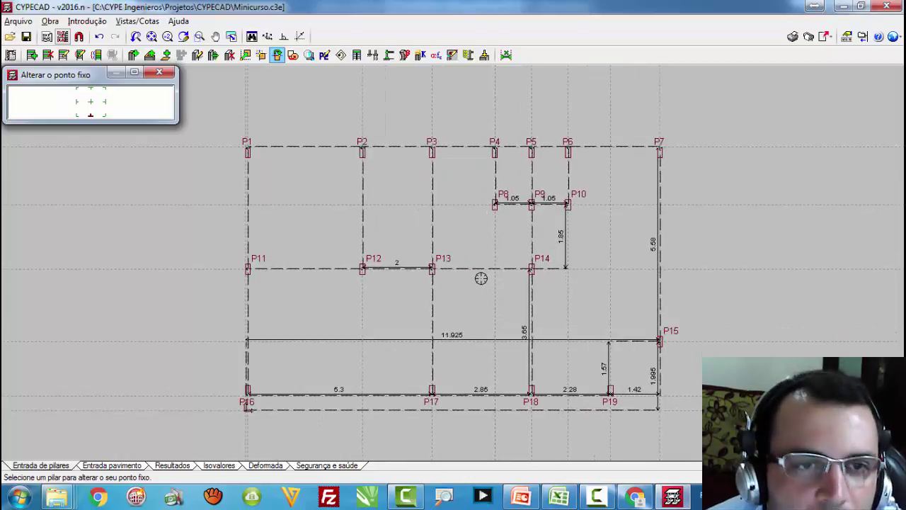
scroll(285, 201, "down", 1)
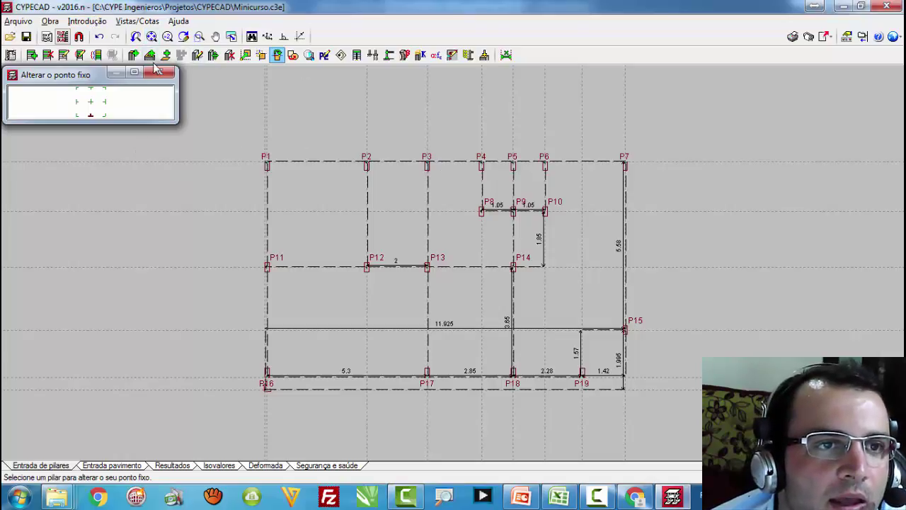
left_click(137, 20)
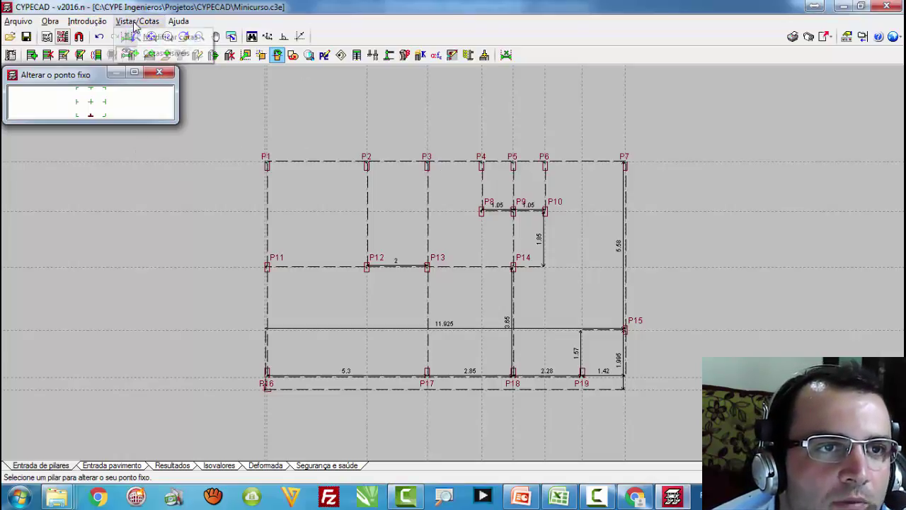
left_click(148, 55)
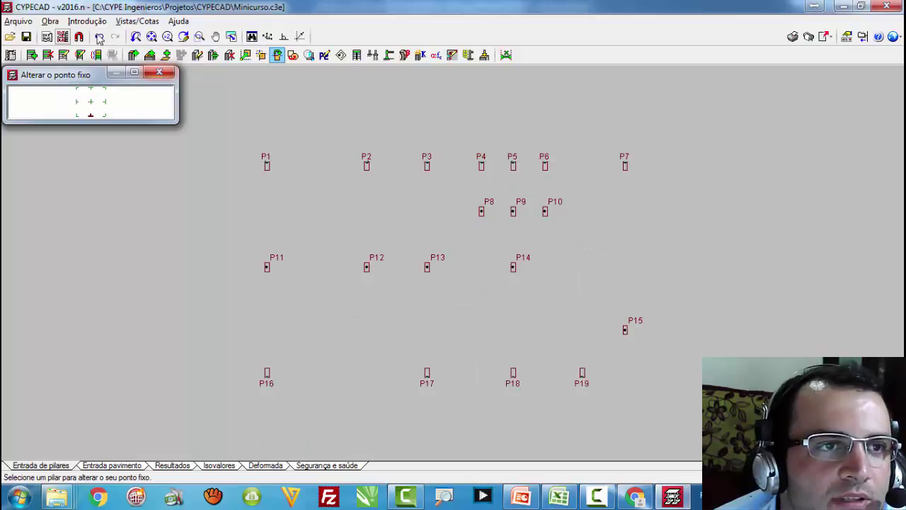
left_click(87, 20)
left_click(214, 99)
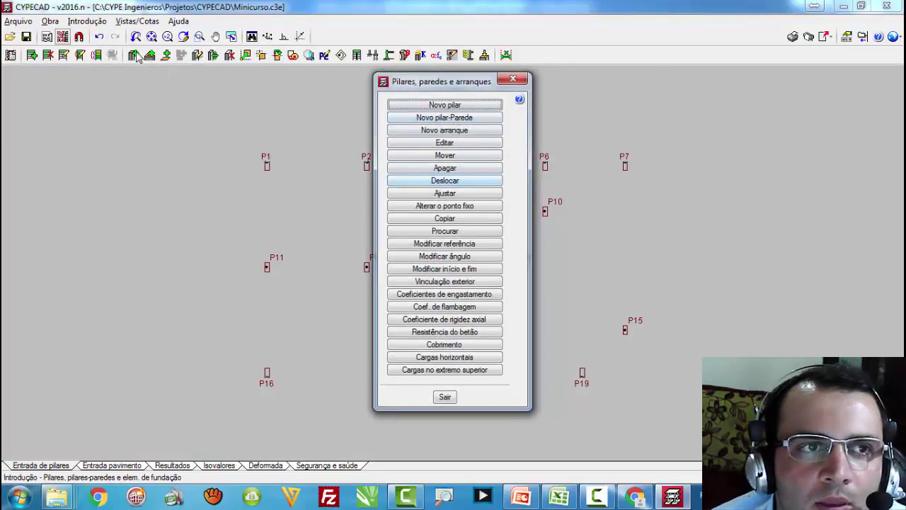
left_click(512, 80)
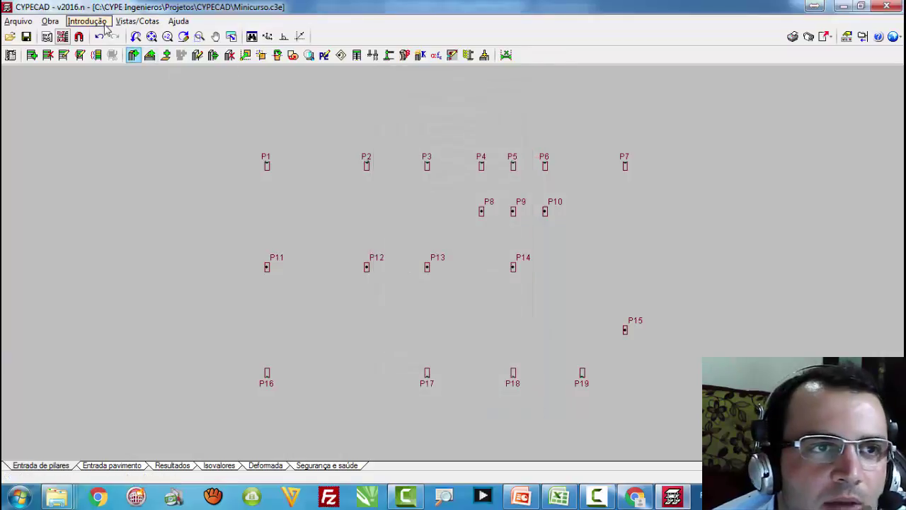
Step: Start modifying the column references at P1, keeping reference P1 and enabling consecutive numbering
left_click(91, 22)
left_click(135, 54)
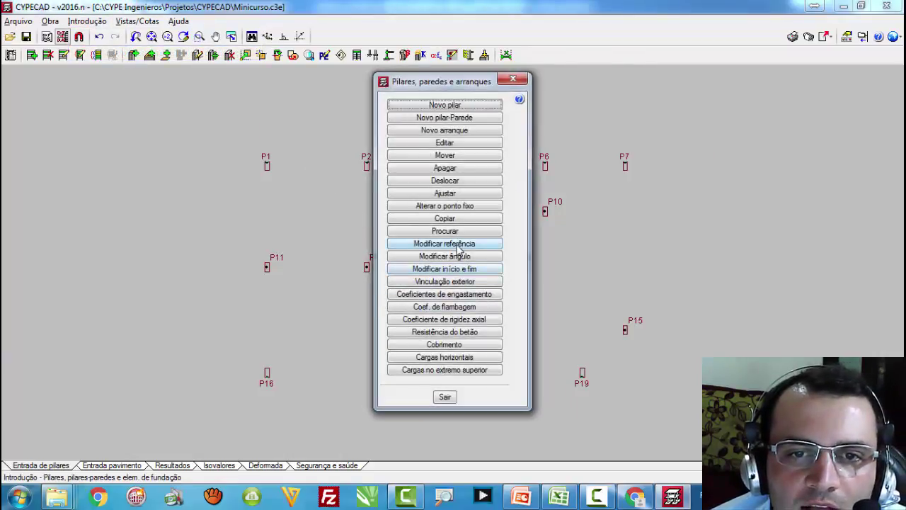
left_click(457, 244)
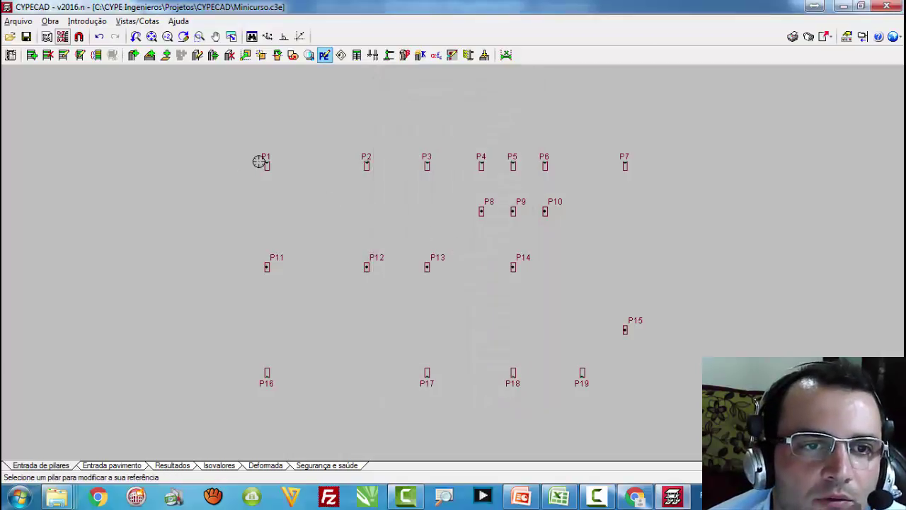
left_click(266, 165)
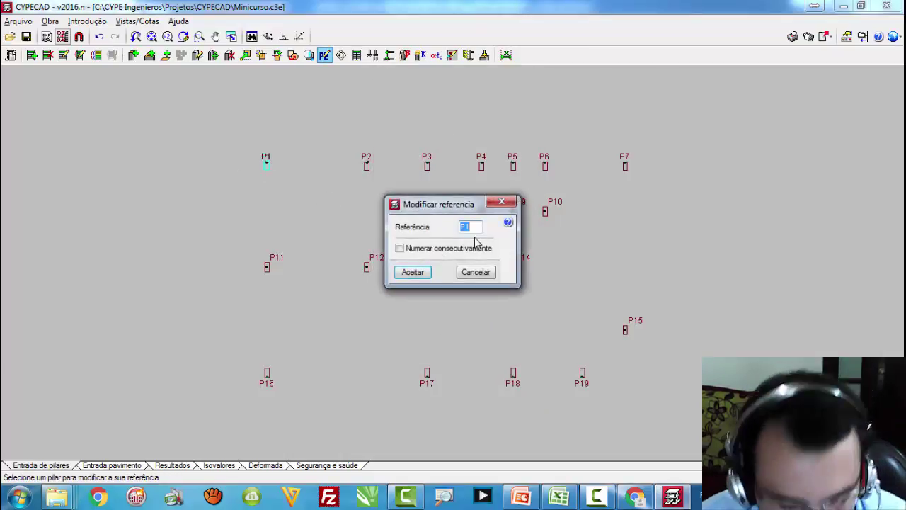
left_click(400, 249)
left_click(412, 272)
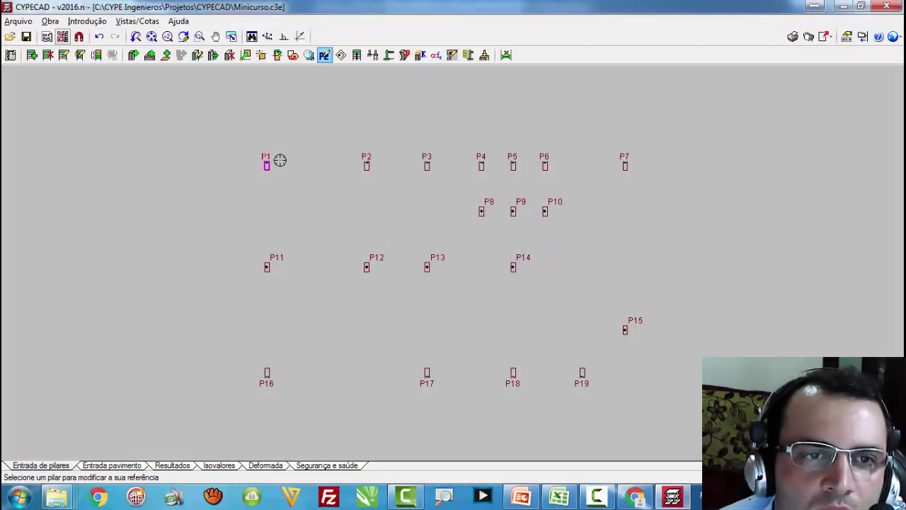
Step: Assign the consecutive references P2 to P7 to the other columns of the upper row, from left to right
left_click(365, 167)
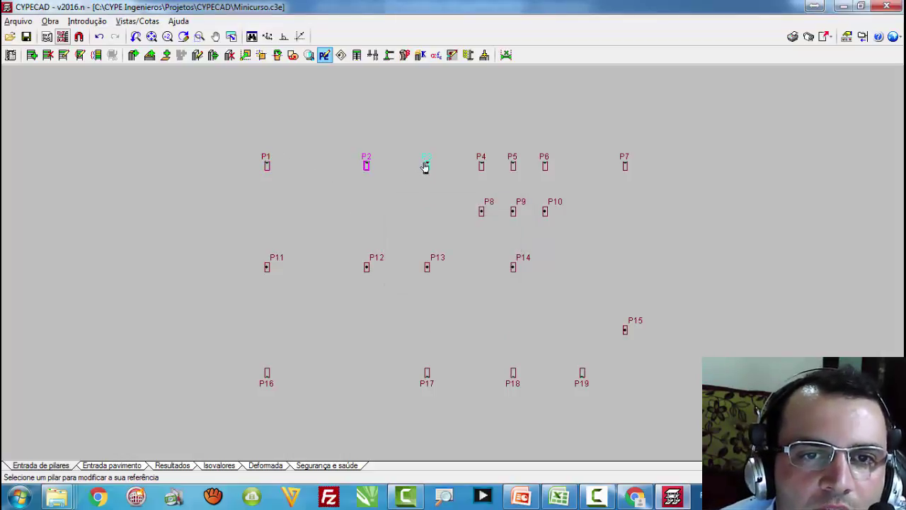
left_click(426, 166)
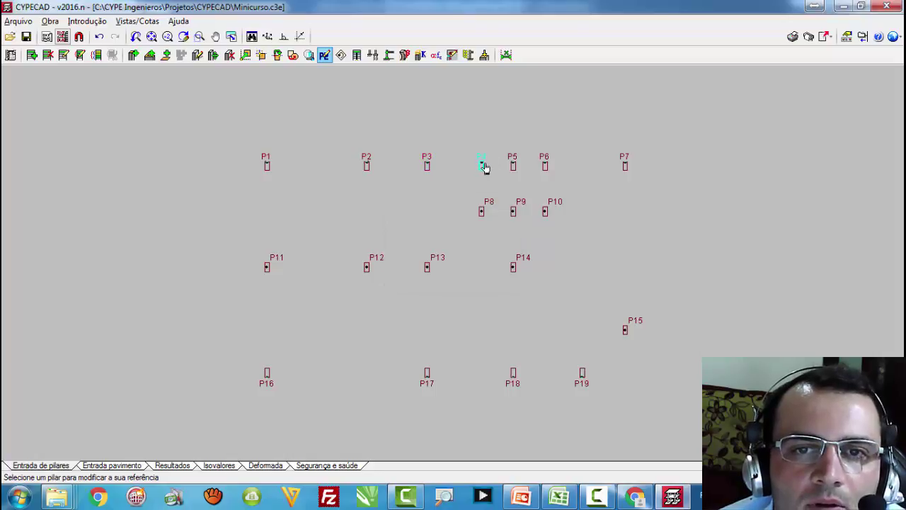
left_click(482, 166)
left_click(513, 167)
left_click(545, 166)
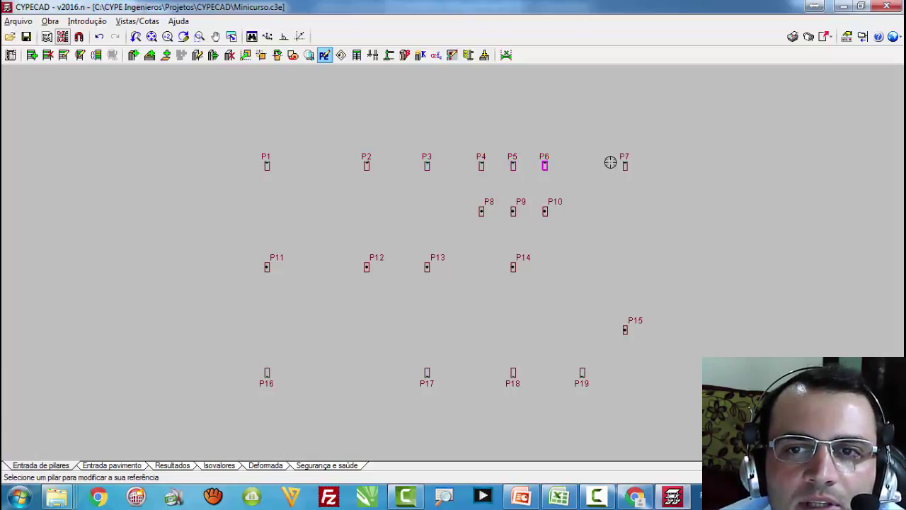
left_click(625, 166)
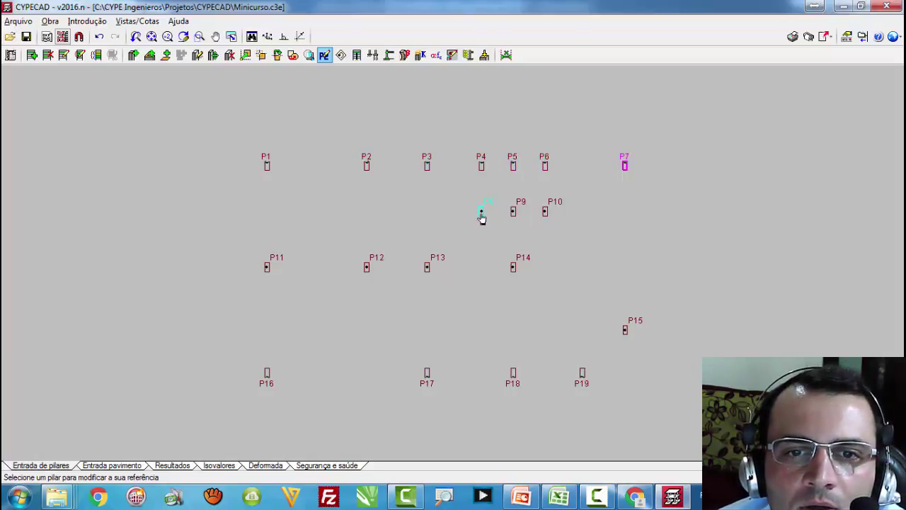
Step: Continue the consecutive numbering on the two middle rows of columns, assigning references P8 to P14 row by row
left_click(481, 211)
left_click(513, 211)
left_click(544, 211)
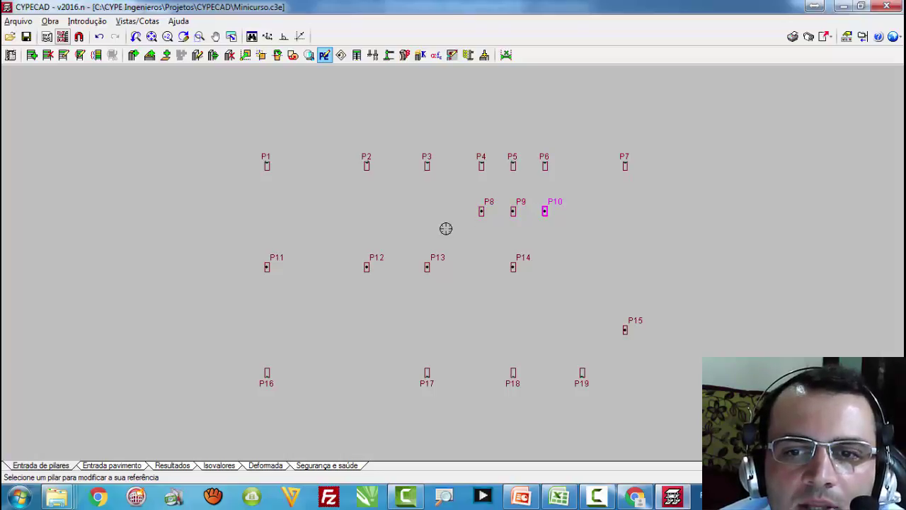
left_click(350, 256)
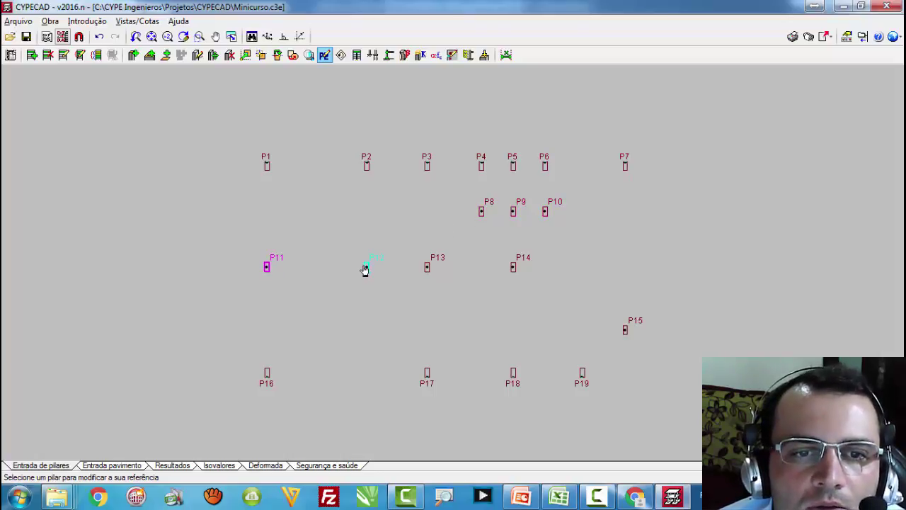
left_click(366, 267)
left_click(426, 268)
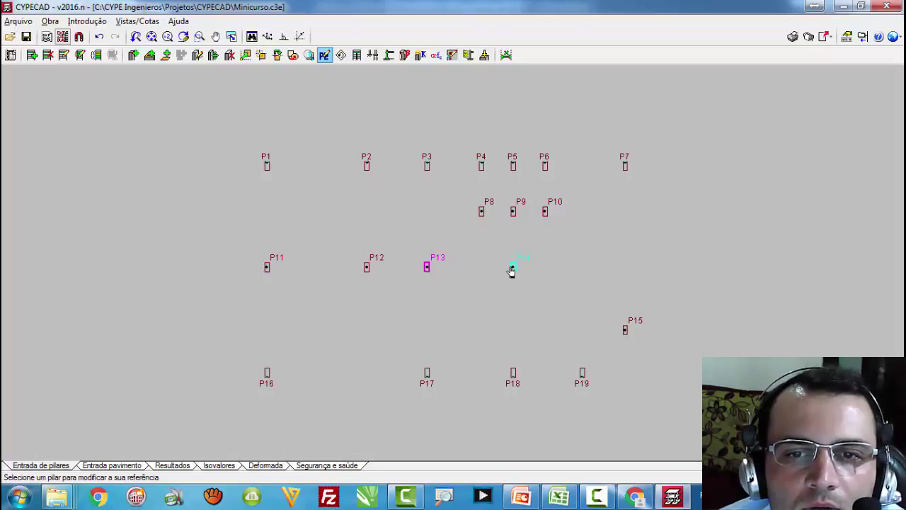
left_click(512, 268)
Step: Renumber the four columns of the lowest row as P15 to P18 and the isolated column above them at the right as P19
left_click(266, 375)
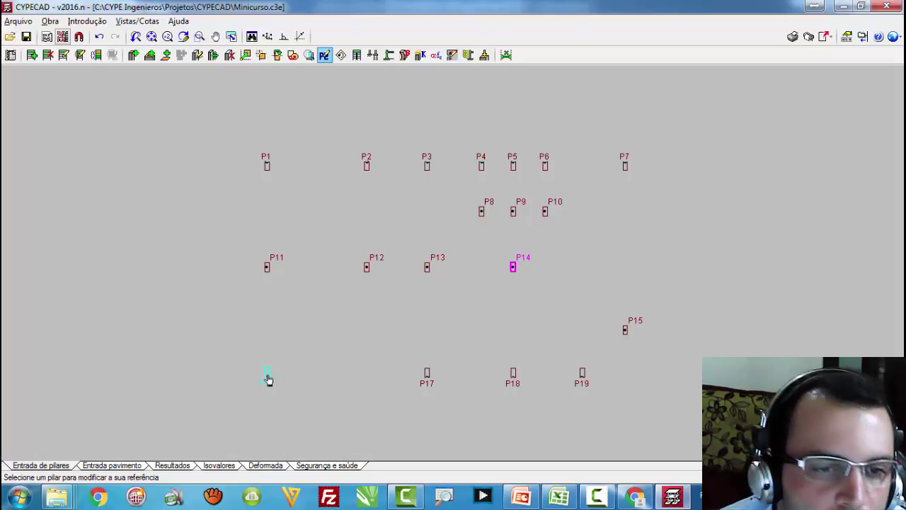
left_click(428, 373)
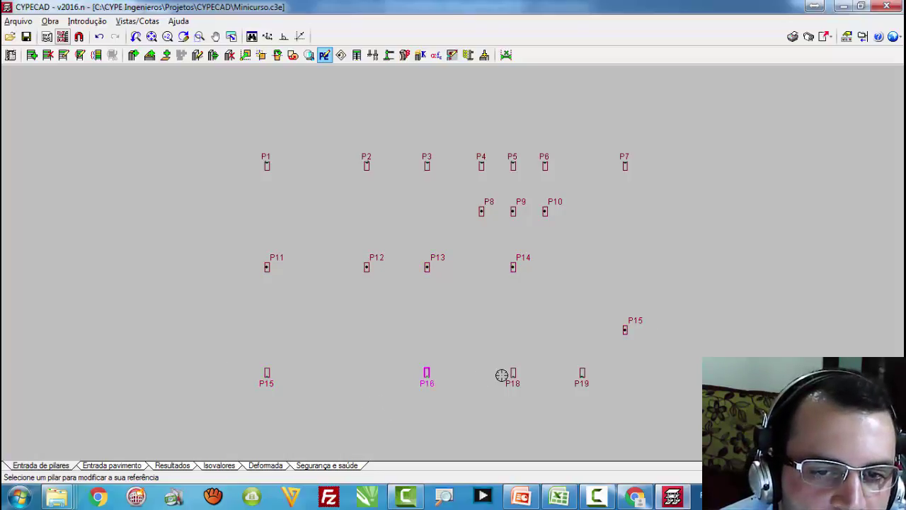
left_click(512, 374)
left_click(579, 374)
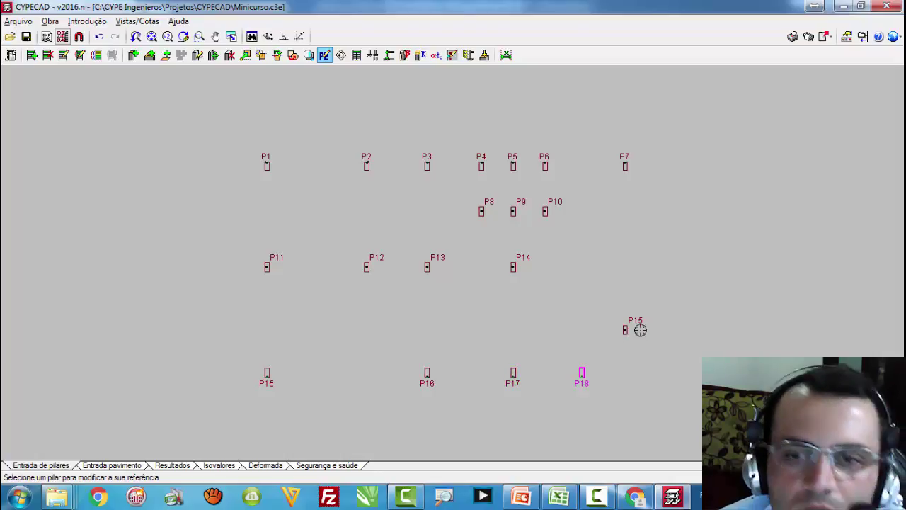
left_click(624, 330)
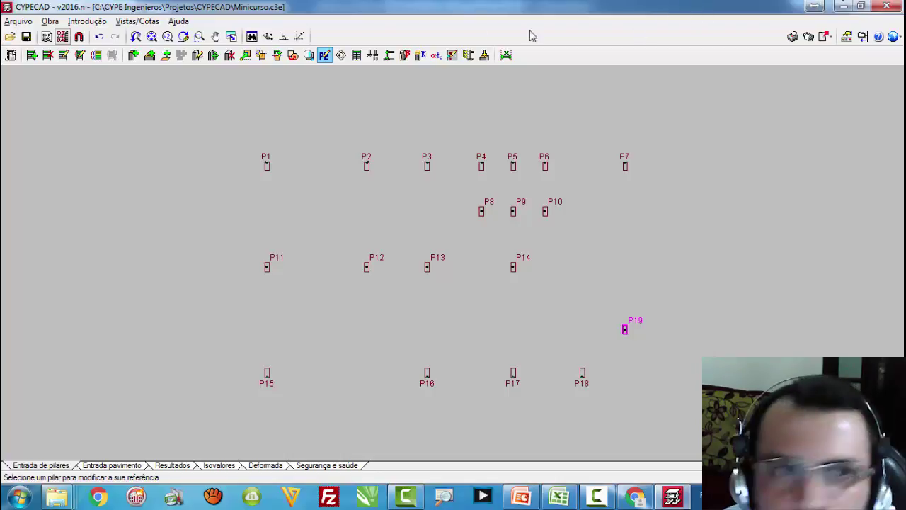
Step: Look through the results and isovalues views, and inspect the building's 3D deformed shape under self-weight (Peso próprio) from several angles
left_click(177, 467)
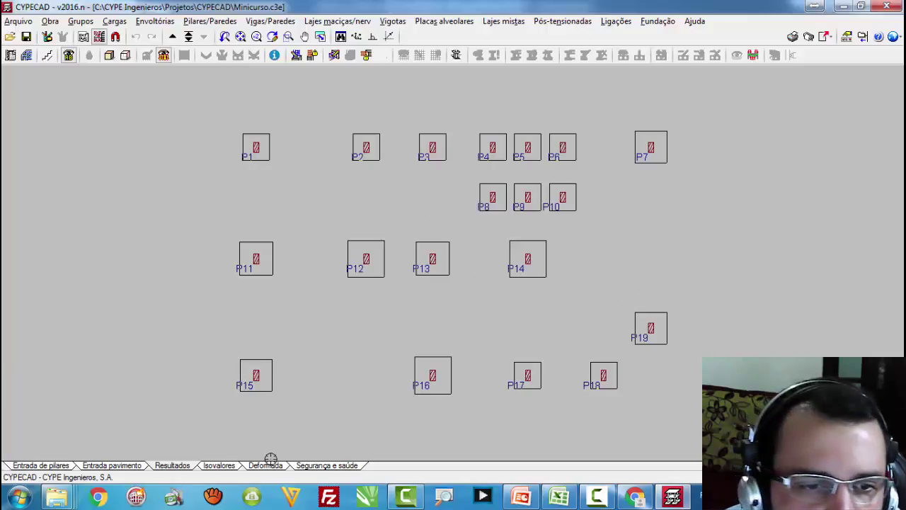
left_click(219, 465)
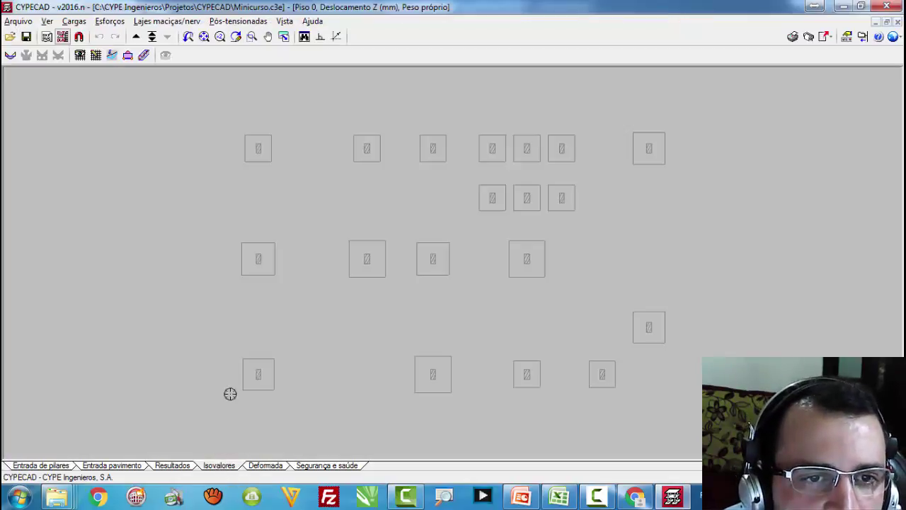
left_click(264, 465)
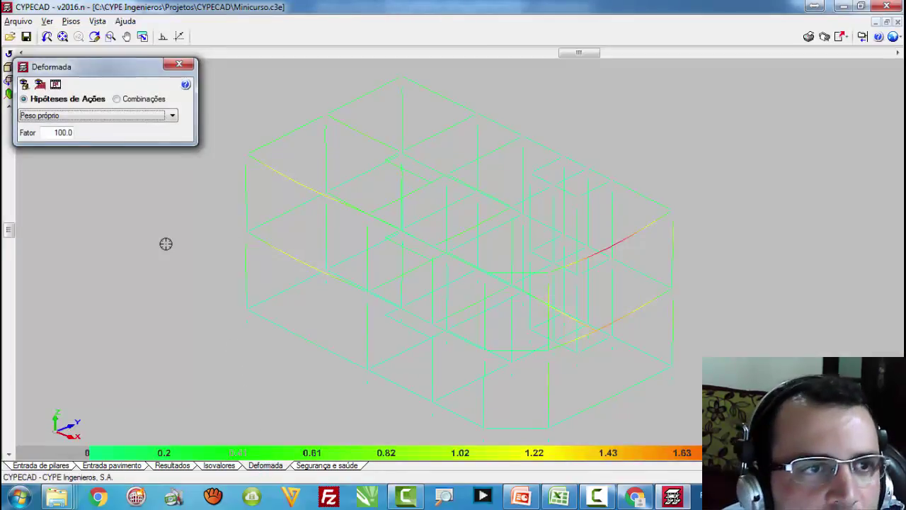
scroll(166, 243, "down", 1)
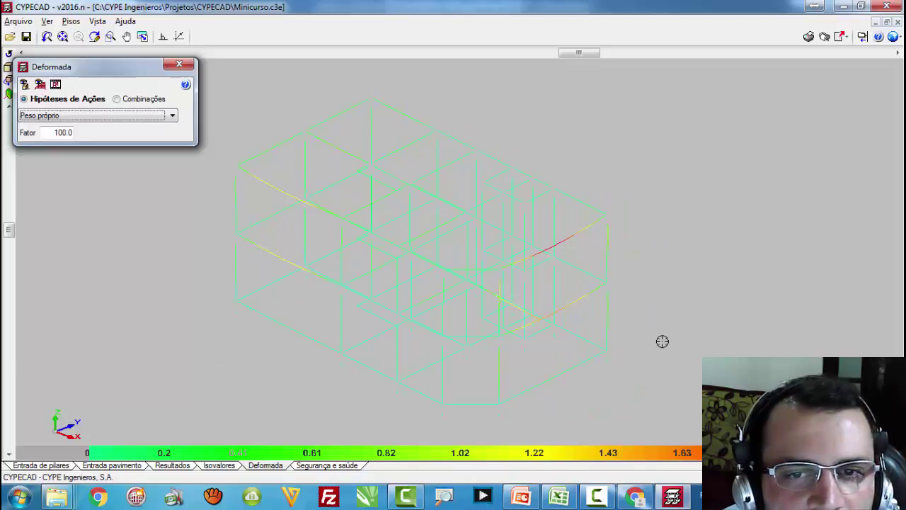
left_click_drag(662, 341, 642, 275)
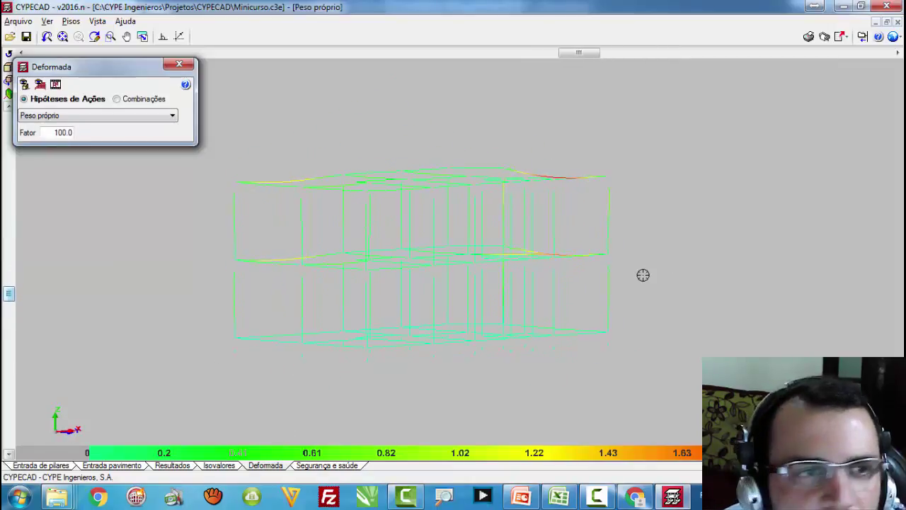
left_click(49, 132)
left_click_drag(683, 232, 485, 247)
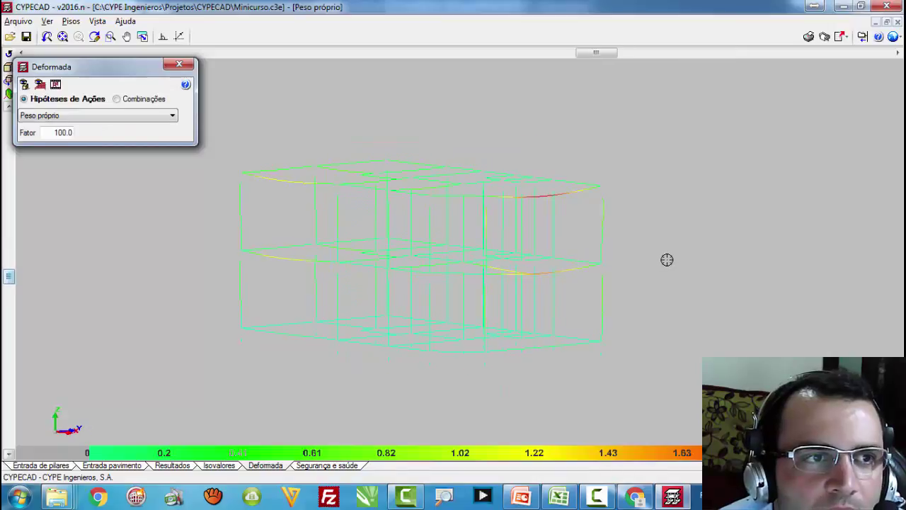
Step: Display the slab meshes in the deformed model and compare the deformation under Peso próprio, Cargas permanentes and Sobrecarga
left_click(40, 86)
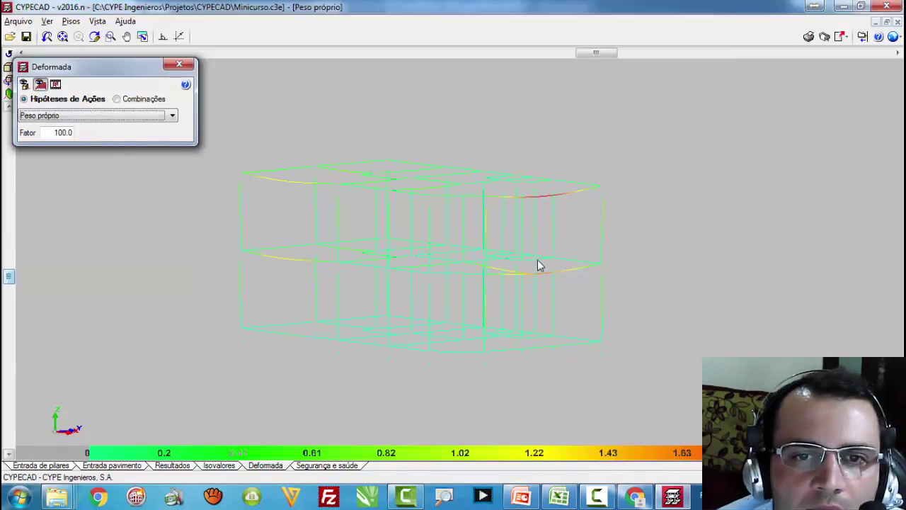
mouse_move(540, 261)
middle_mouse_down()
mouse_move(546, 313)
mouse_move(678, 227)
mouse_move(615, 261)
mouse_move(498, 269)
mouse_move(540, 253)
middle_mouse_up()
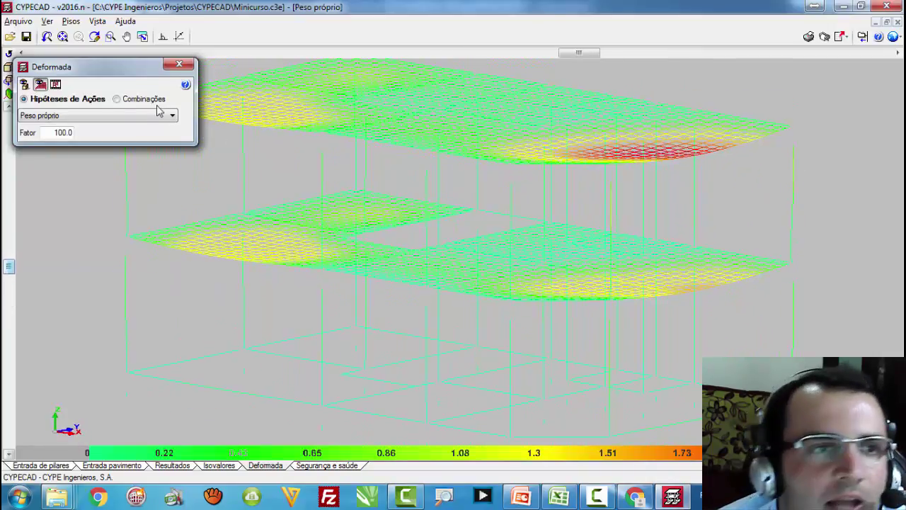
left_click(117, 117)
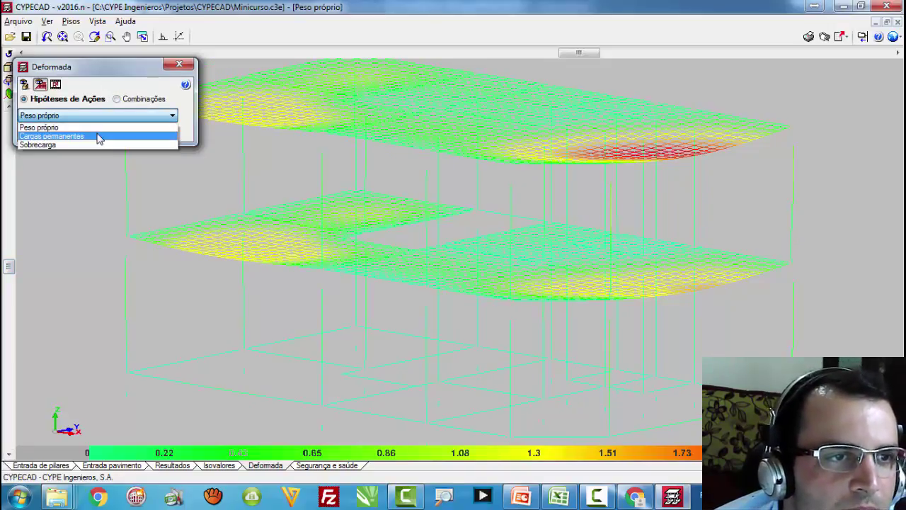
left_click(99, 137)
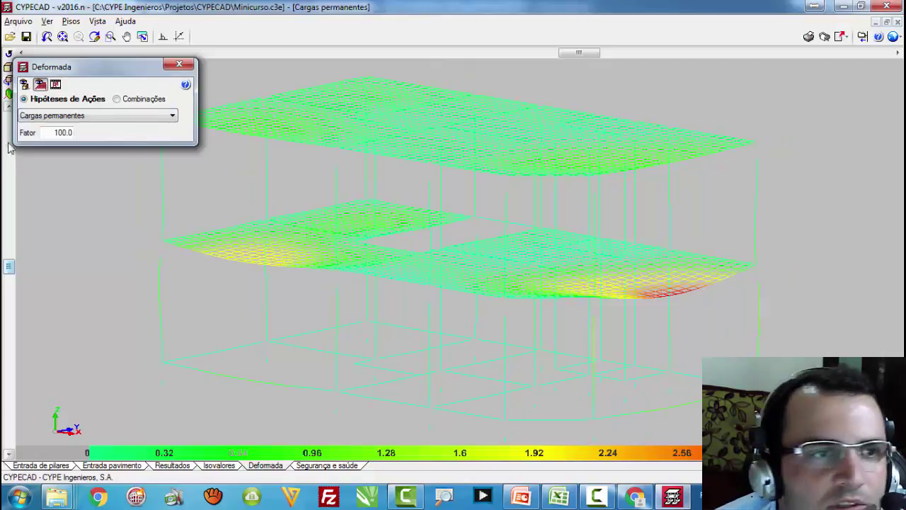
left_click(61, 116)
left_click(55, 144)
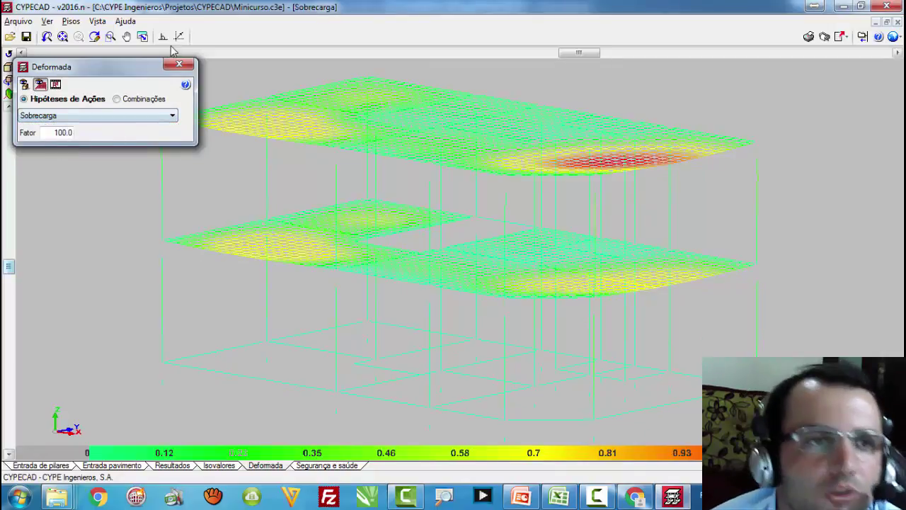
left_click(179, 66)
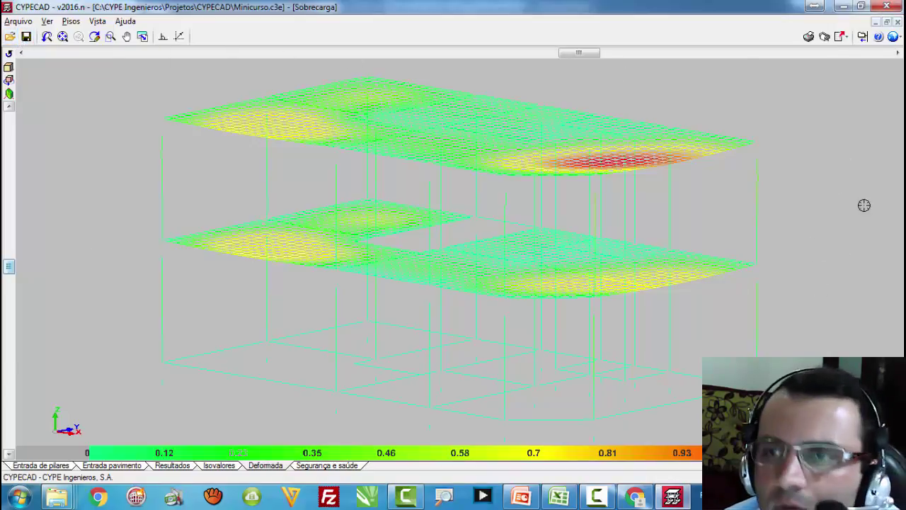
Step: Examine the list of available project reports from the floor input view and close it
left_click(170, 466)
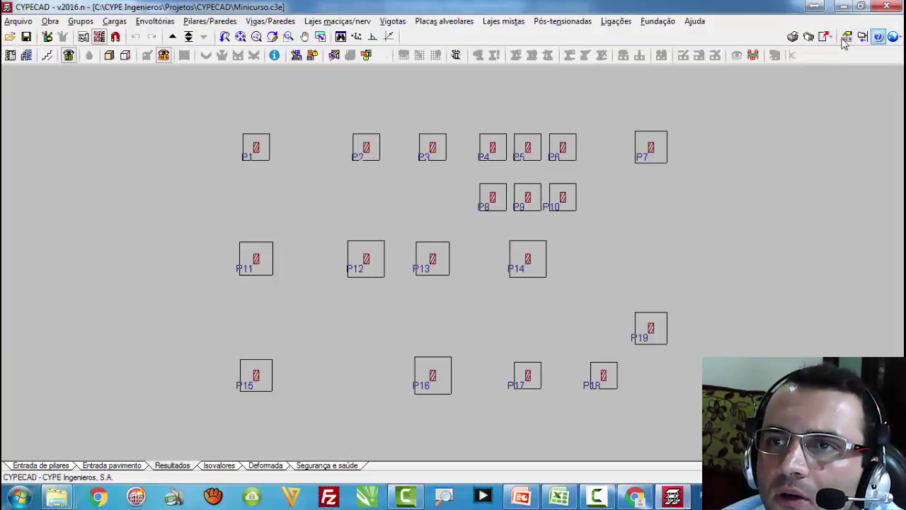
left_click(793, 37)
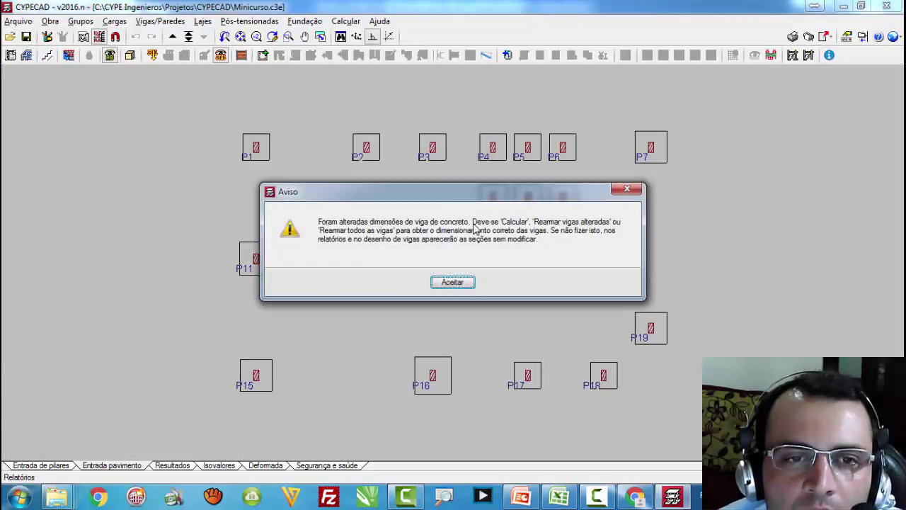
left_click(456, 281)
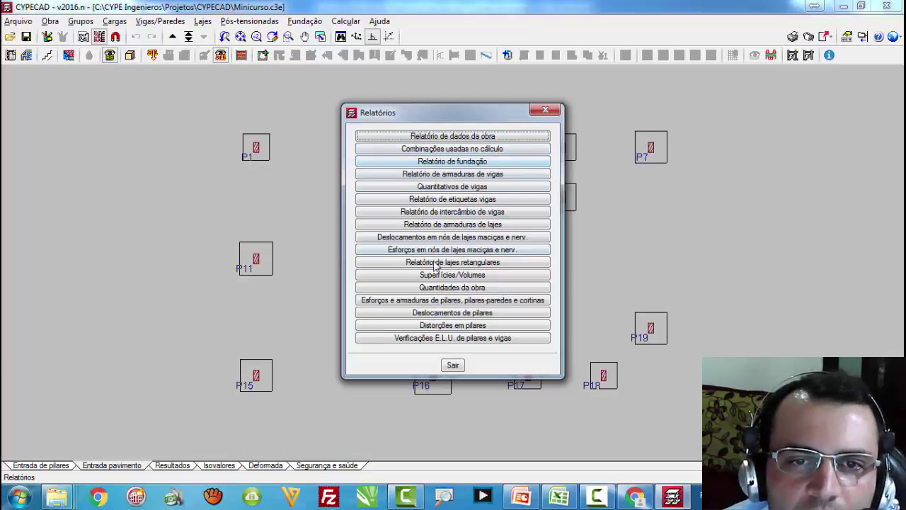
left_click(546, 110)
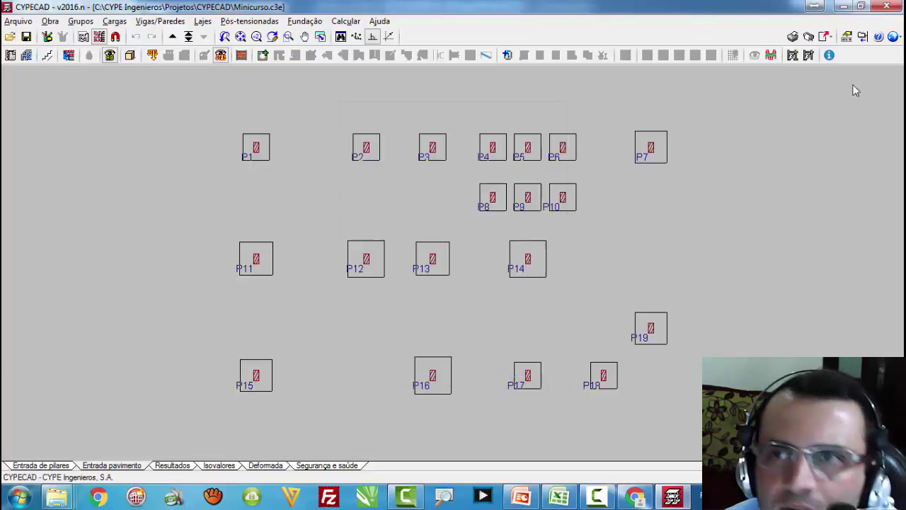
Step: Generate the column drawing (Desenho de pilares) for all floors as DWG sheets and show the detail of all drawings in the composition
left_click(809, 37)
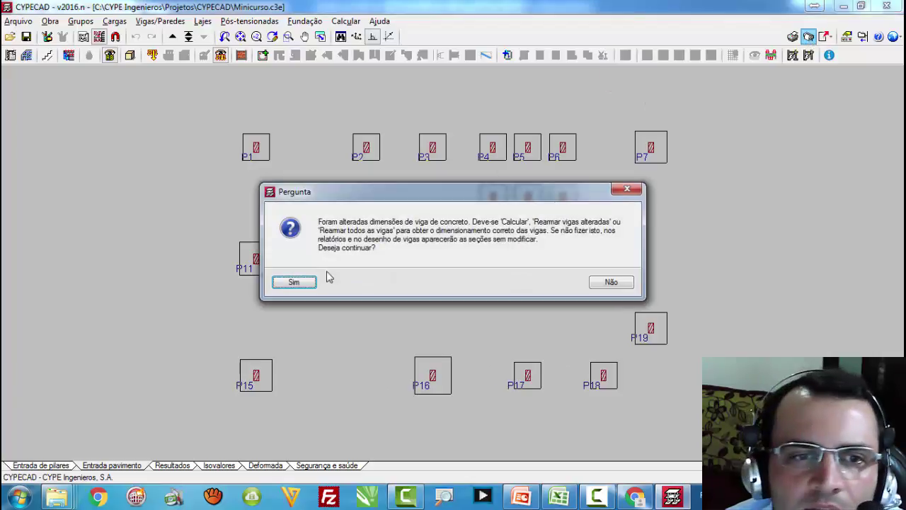
left_click(314, 282)
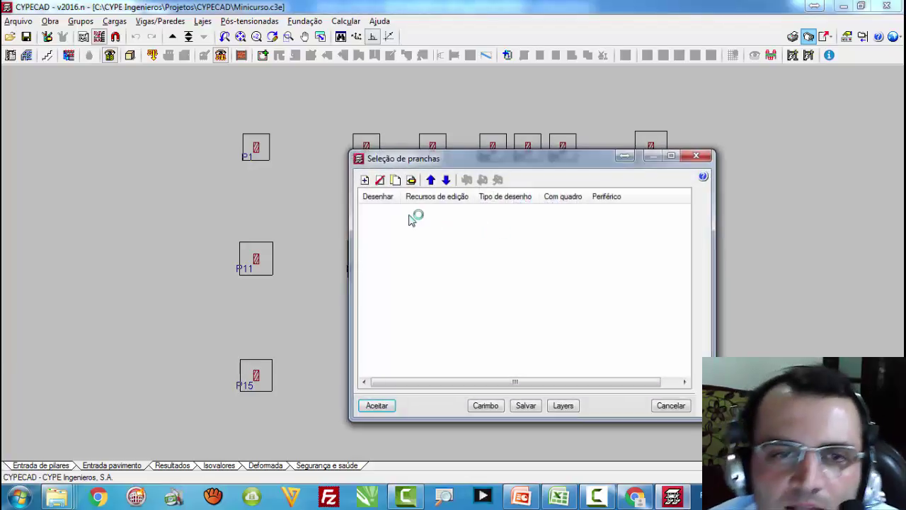
left_click(366, 180)
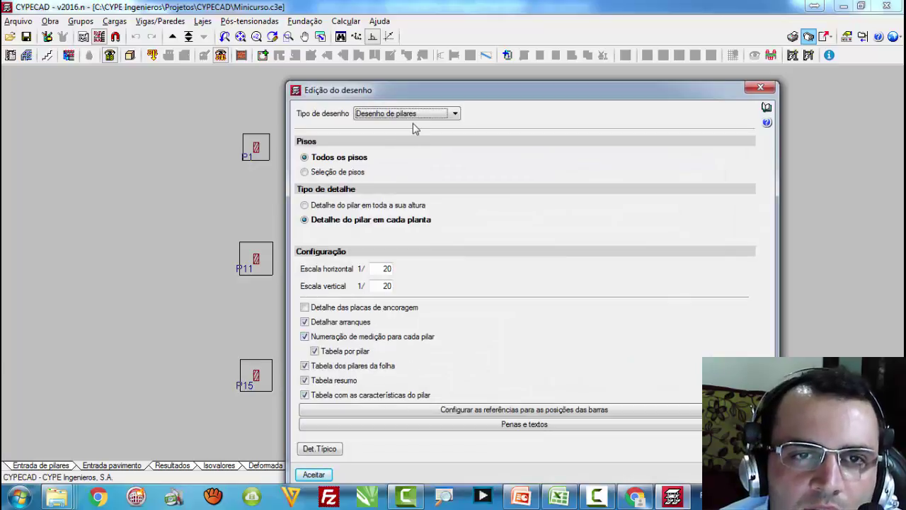
left_click(322, 475)
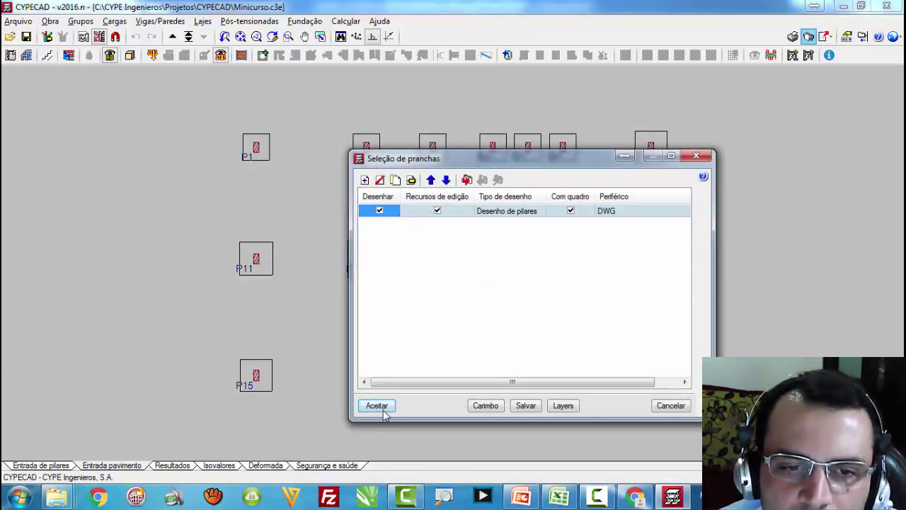
left_click(382, 408)
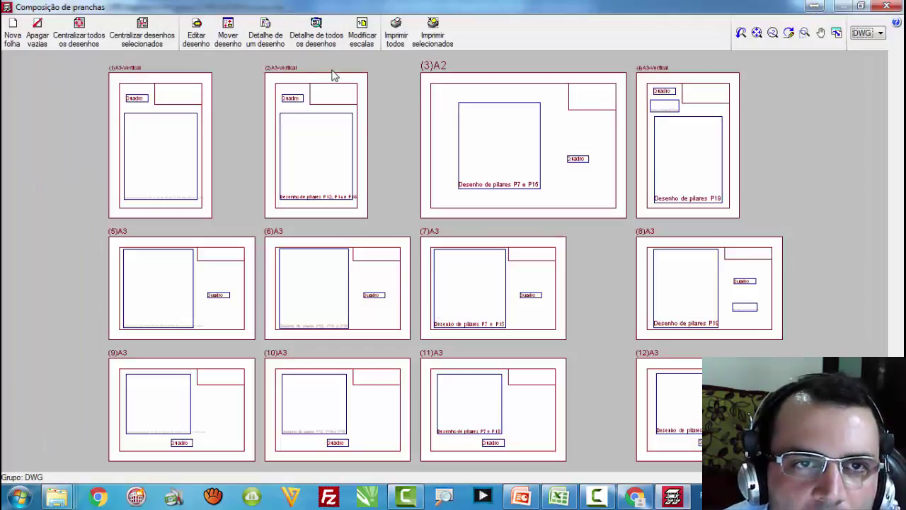
left_click(316, 36)
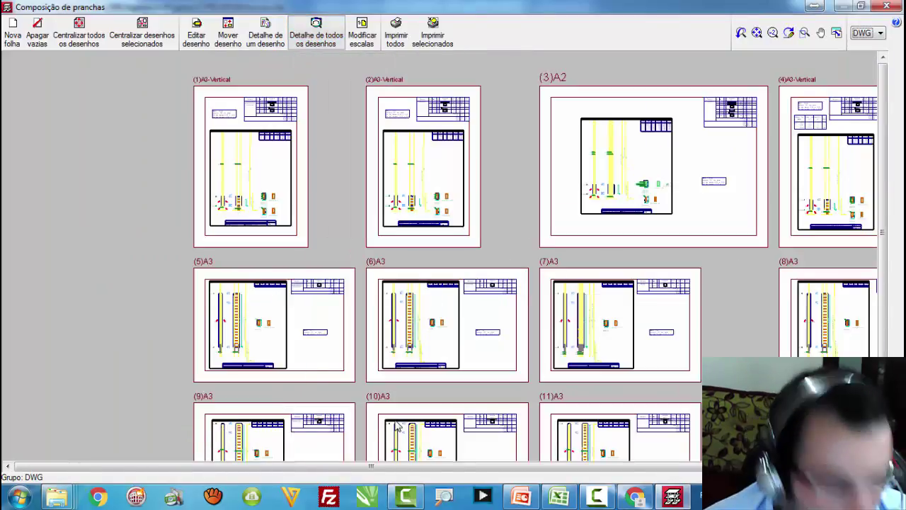
Step: Open the all-floors formwork plan (Planta de Forma de Todos os Pavimentos) from the 2 - Plantas de Fôrma folder in AutoCAD, accepting the foreign DWG
key("super+d")
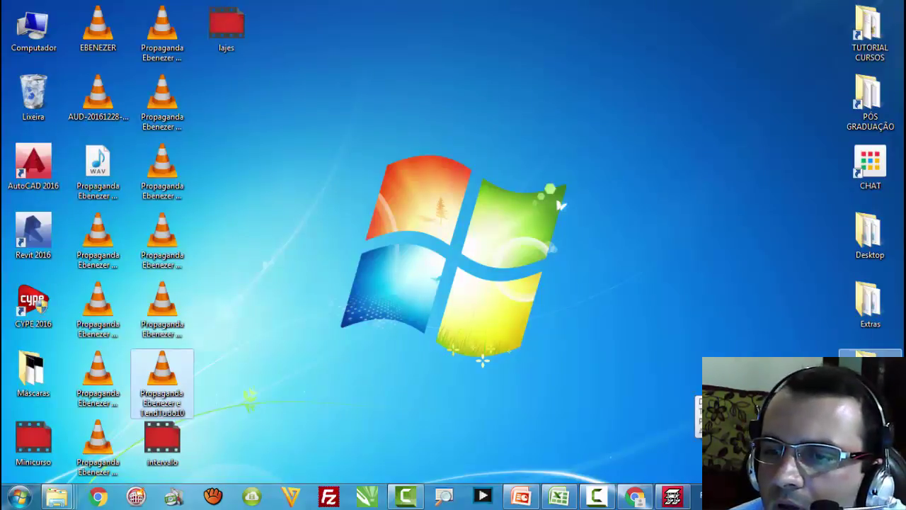
key("super+d")
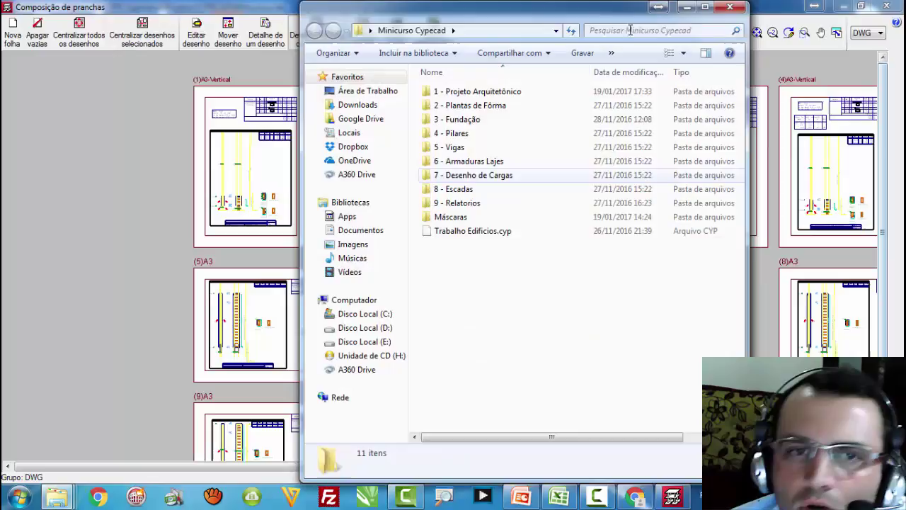
left_click(705, 6)
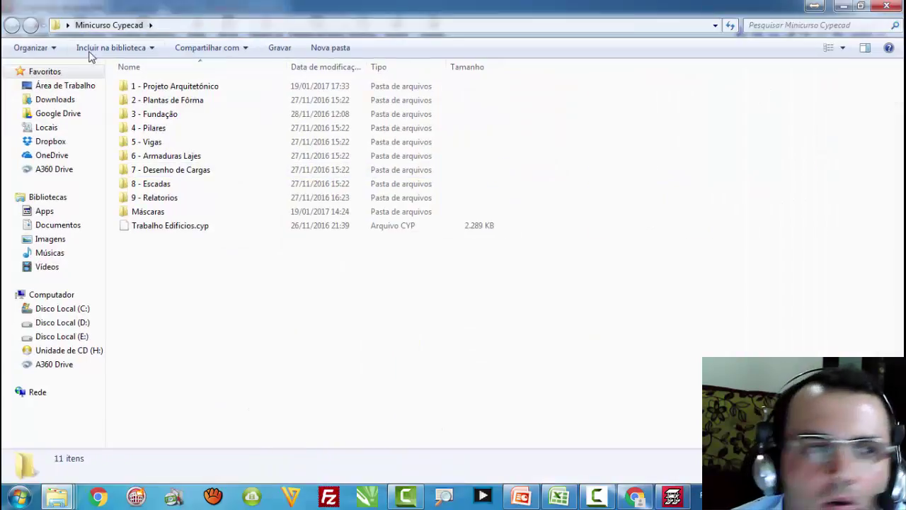
left_click(174, 90)
double_click(172, 104)
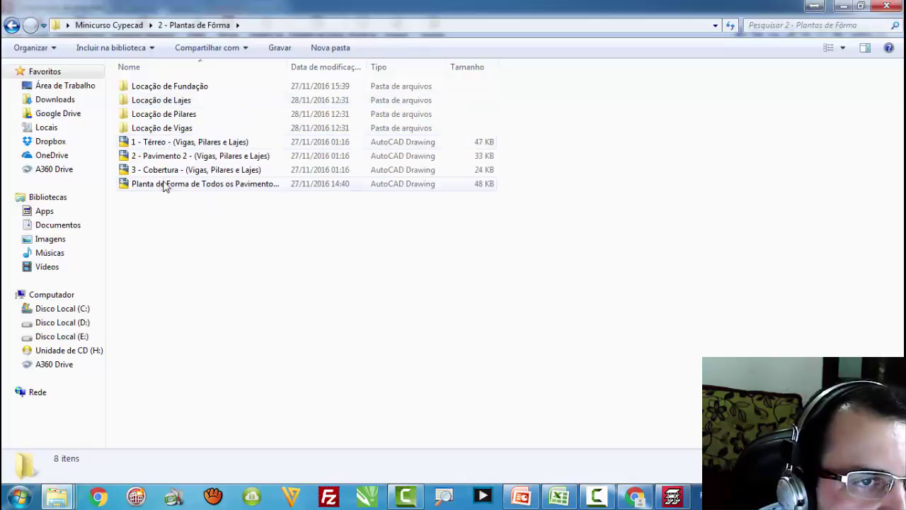
double_click(163, 188)
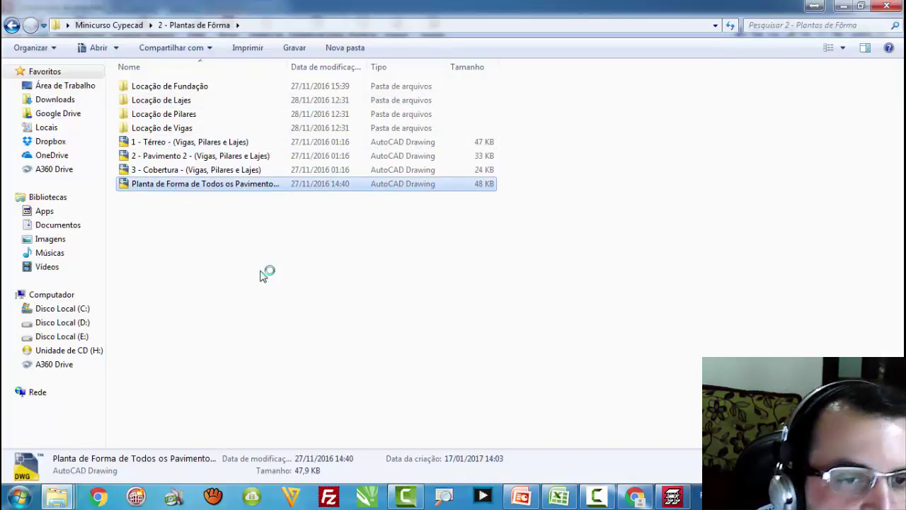
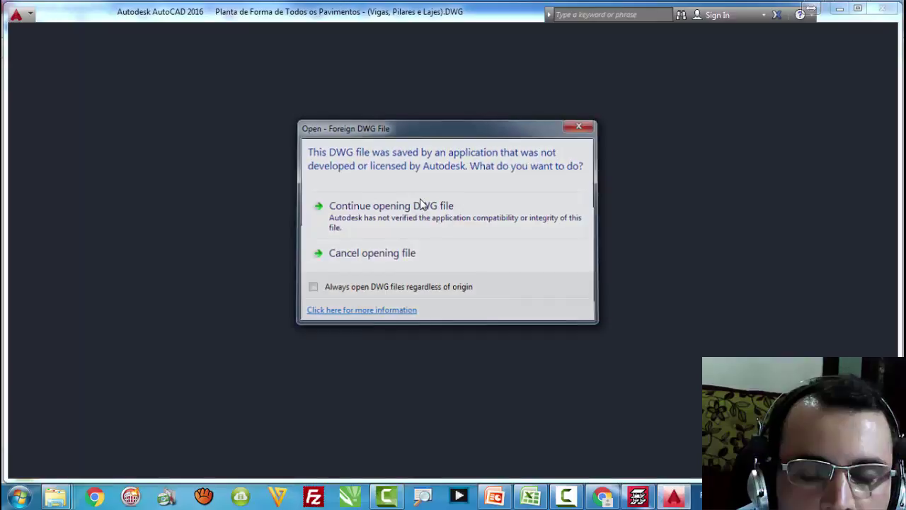
left_click(415, 207)
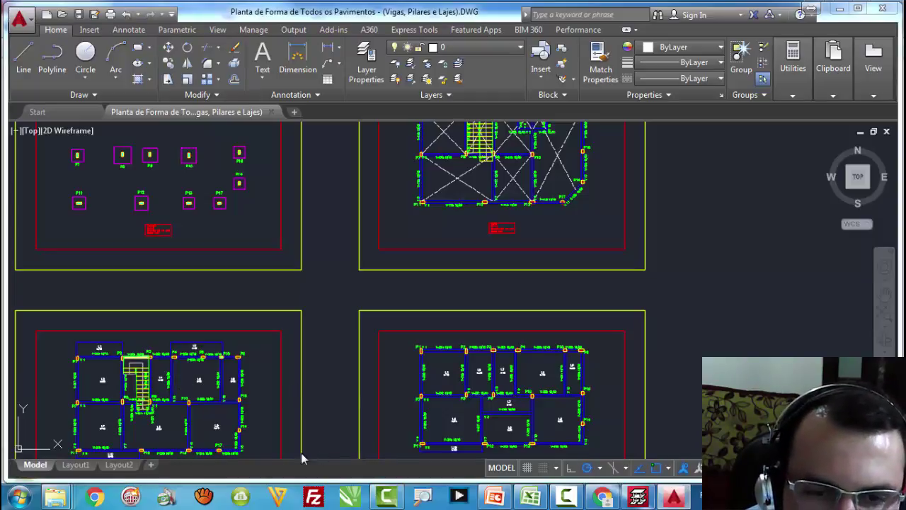
Step: Switch back to the Minicurso Cypecad folder and look through the drawing files in 3 - Fundação and 4 - Pilares
mouse_move(56, 496)
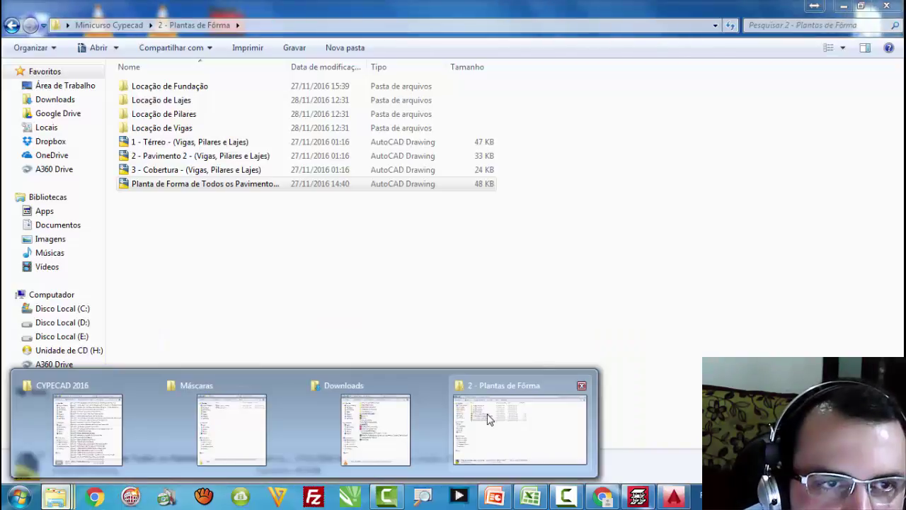
left_click(485, 419)
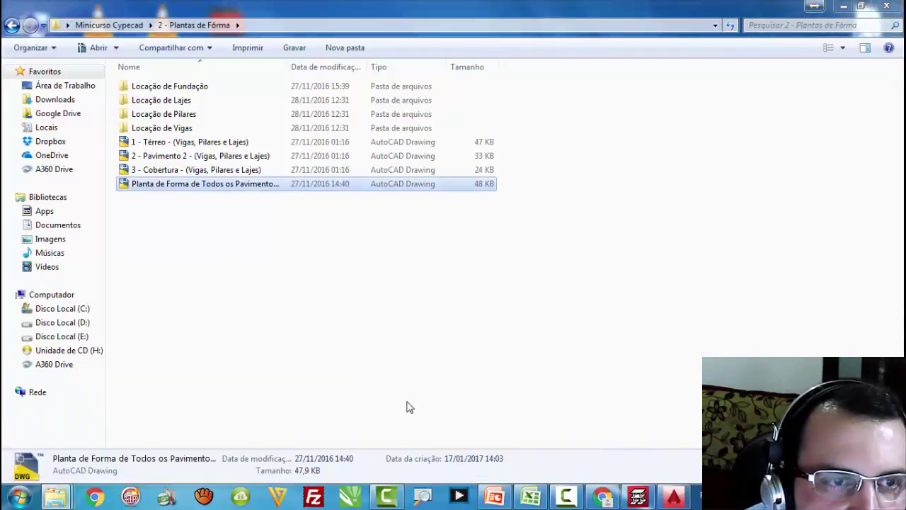
left_click(12, 25)
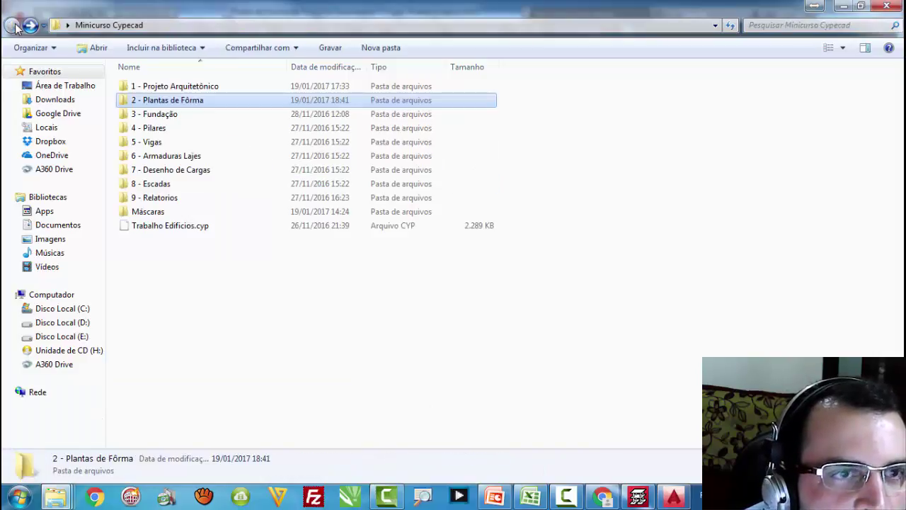
double_click(159, 116)
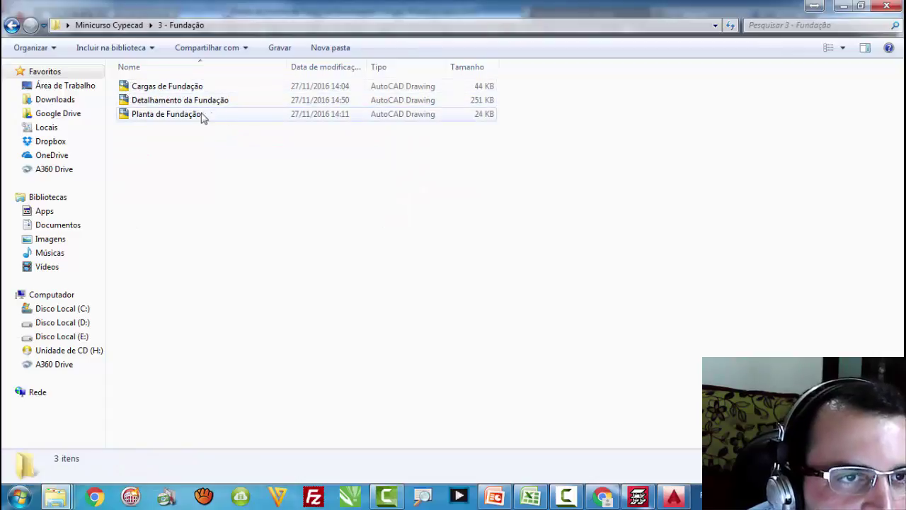
left_click(12, 26)
double_click(169, 126)
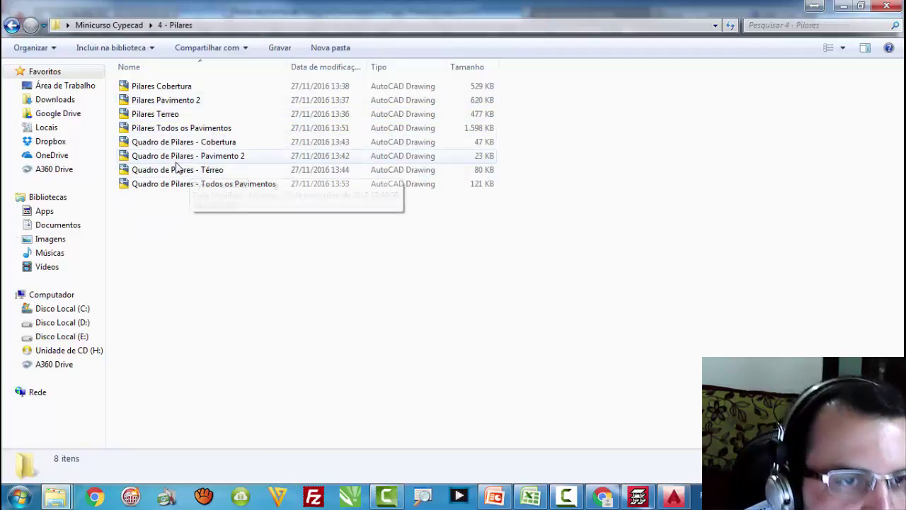
left_click(10, 27)
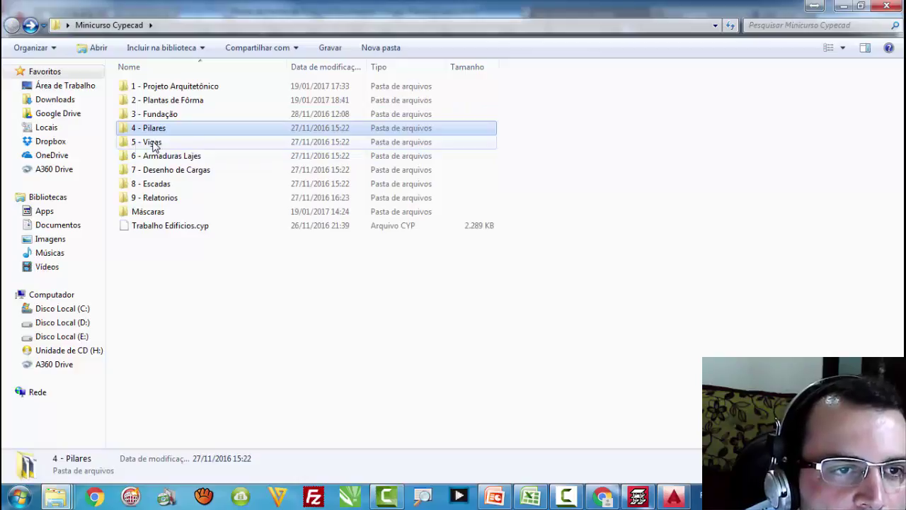
Step: Open the drawing Detalhamento de Vigas - Cobertura from the 5 - Vigas folder in AutoCAD, continuing past the foreign DWG prompt
double_click(154, 143)
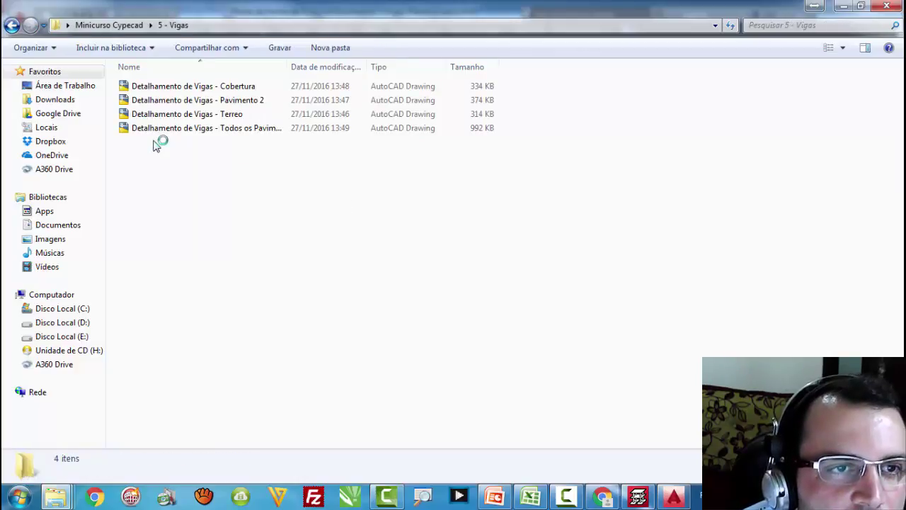
double_click(190, 88)
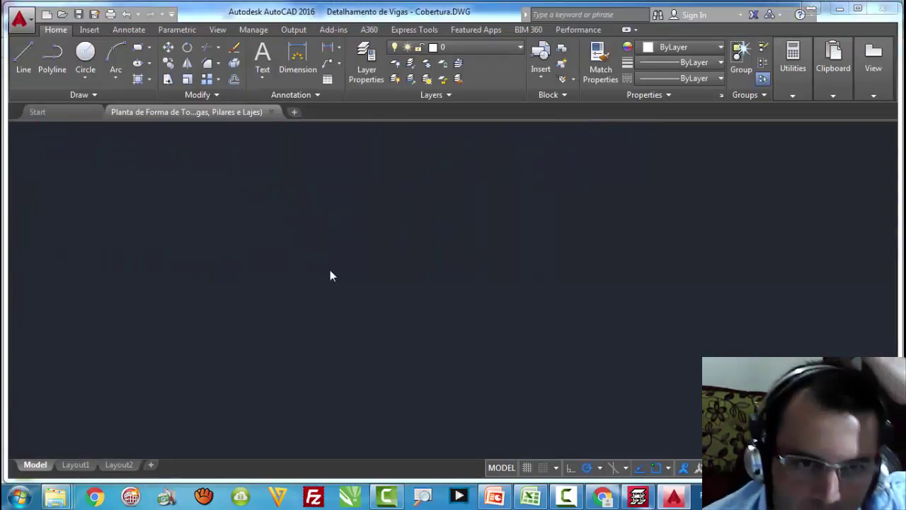
left_click(404, 205)
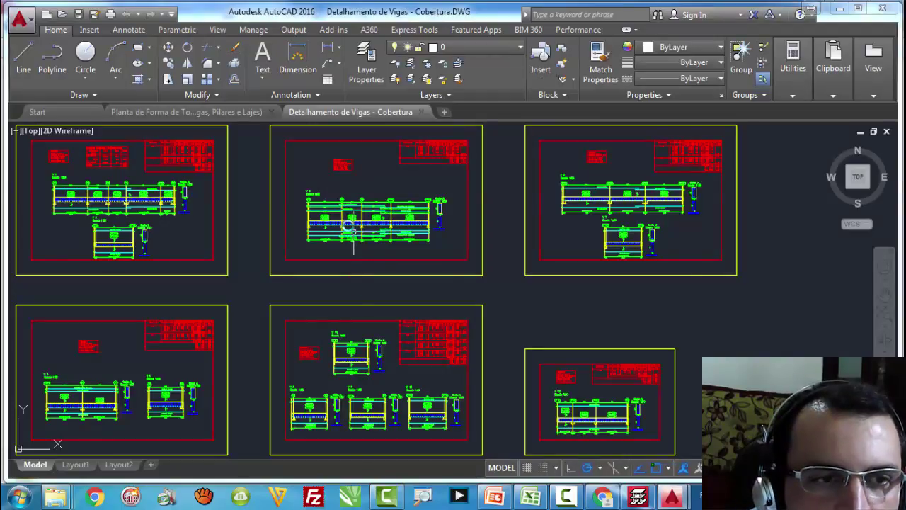
Step: Examine the roof beam detail sheets, including beams V-306 to V-309 and the V 4 and V 7 details
scroll(350, 226, "up", 4)
scroll(404, 159, "up", 3)
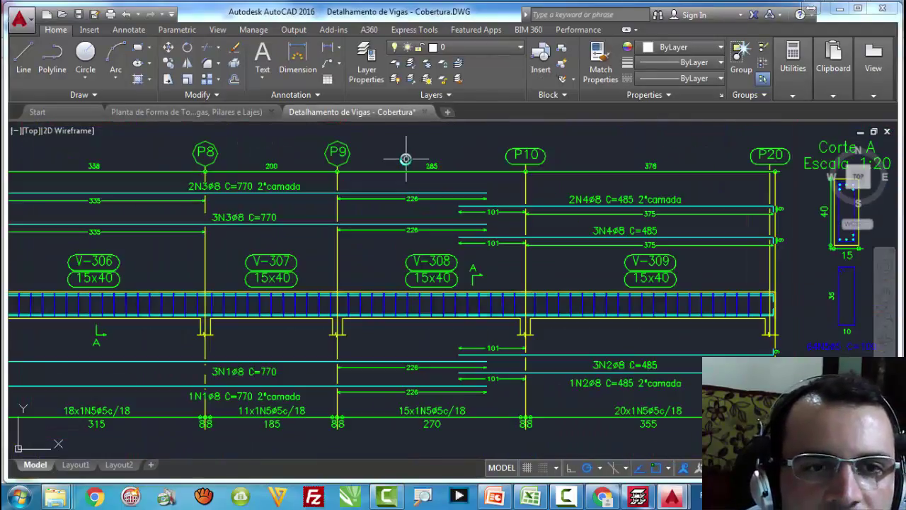
scroll(404, 158, "down", 2)
scroll(404, 168, "down", 5)
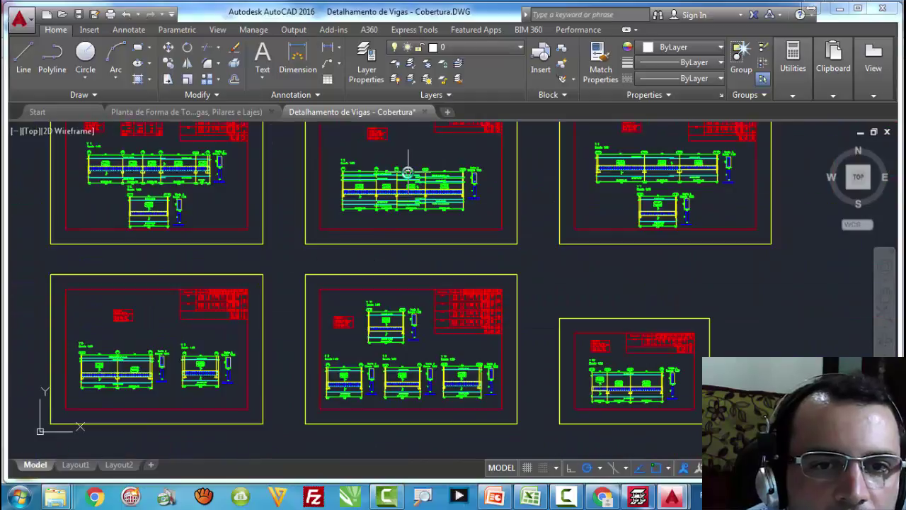
scroll(401, 166, "up", 3)
scroll(410, 191, "down", 2)
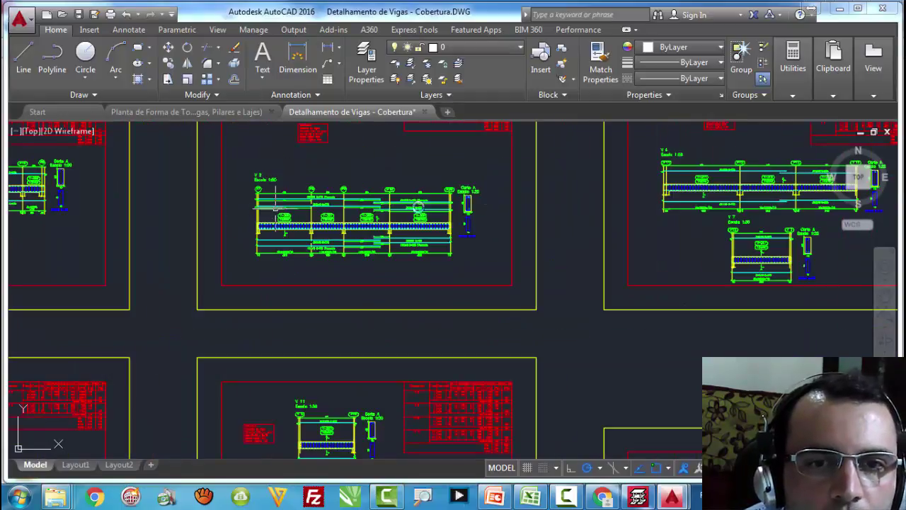
scroll(350, 180, "down", 4)
scroll(596, 196, "up", 2)
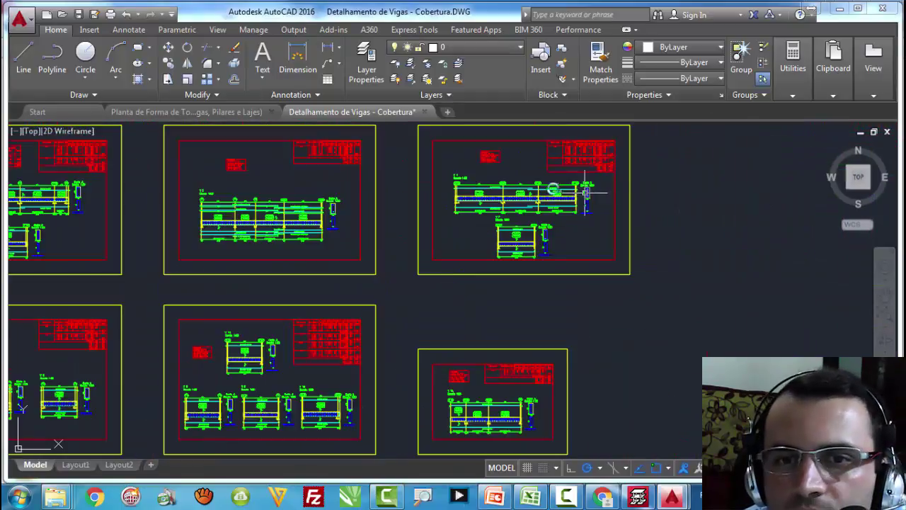
scroll(459, 184, "up", 4)
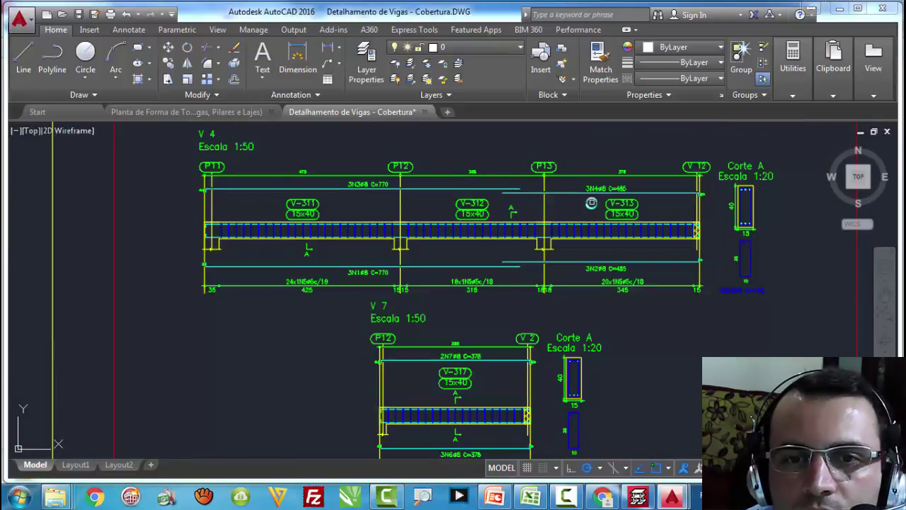
scroll(463, 285, "down", 4)
scroll(464, 285, "down", 5)
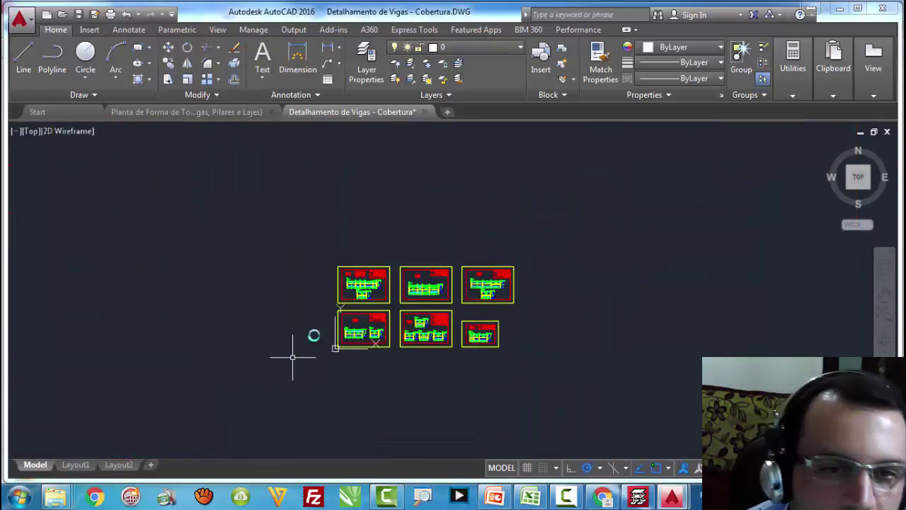
Step: Examine the reinforcement details and sections of beams V 5 and V 6 on their sheet
scroll(374, 318, "up", 4)
scroll(410, 367, "up", 6)
scroll(404, 364, "down", 1)
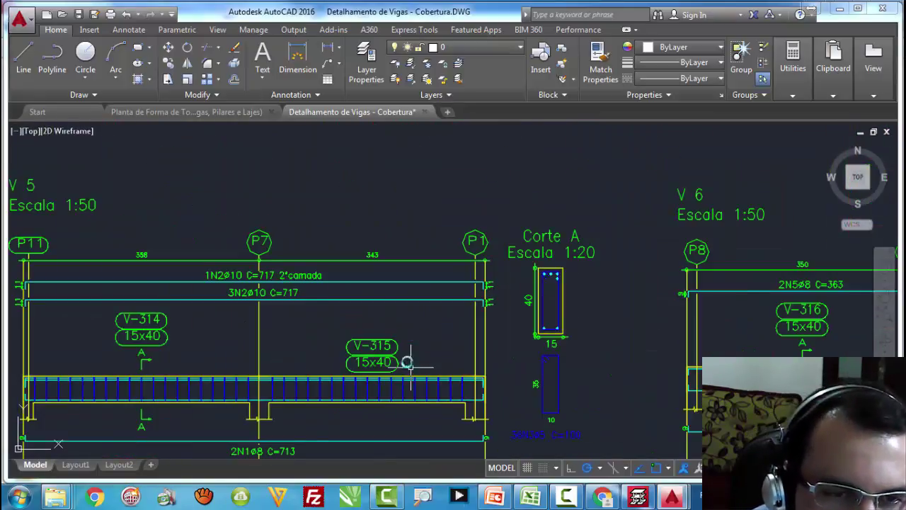
scroll(253, 345, "down", 2)
scroll(253, 345, "up", 2)
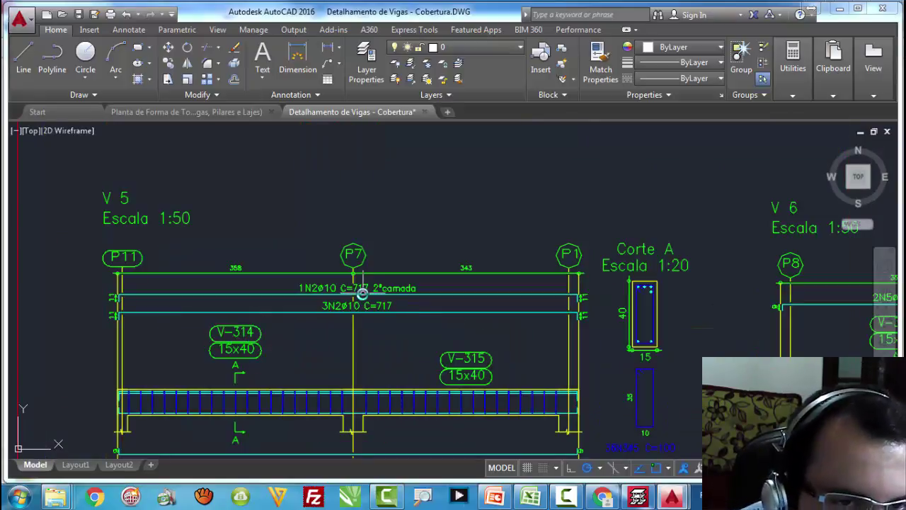
scroll(458, 344, "down", 4)
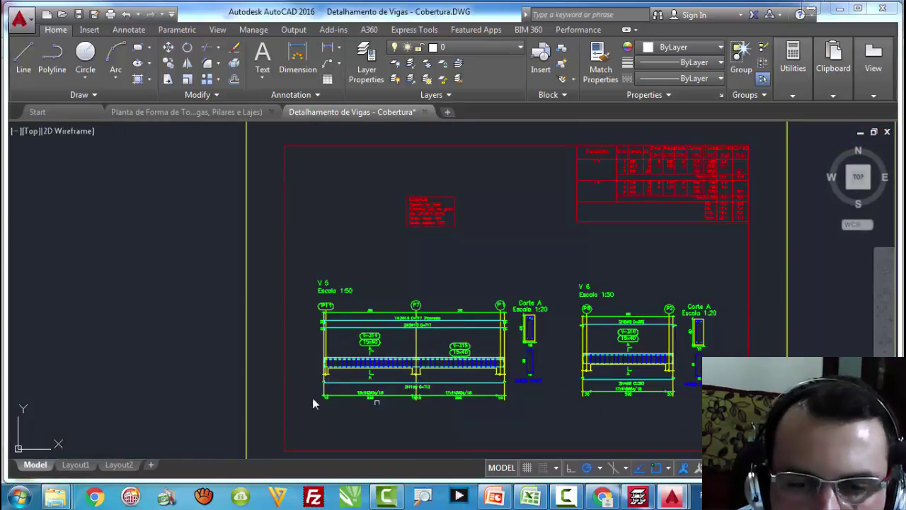
Step: Open Armadura Transversal Superior - Laje Pavimento 2 from the 6 - Armaduras Lajes folder in AutoCAD, widening the file name column to read the names
mouse_move(55, 497)
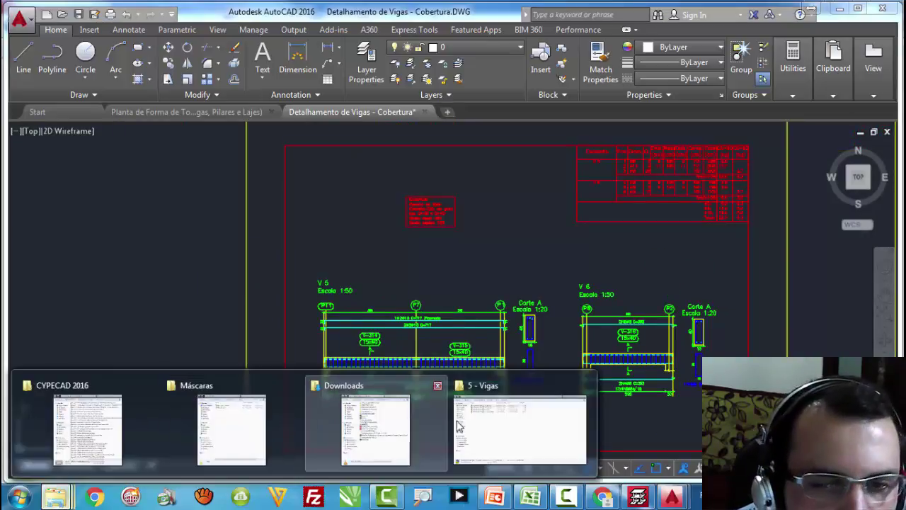
left_click(498, 425)
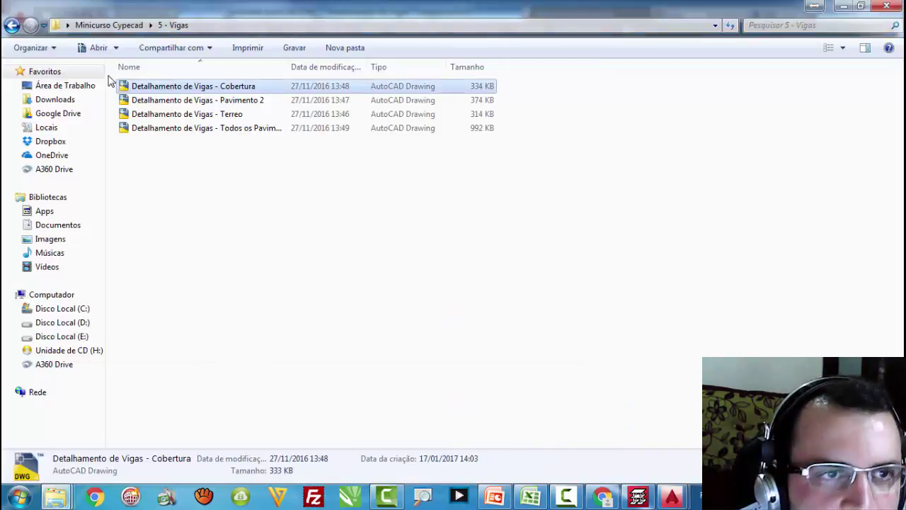
left_click(10, 26)
double_click(177, 156)
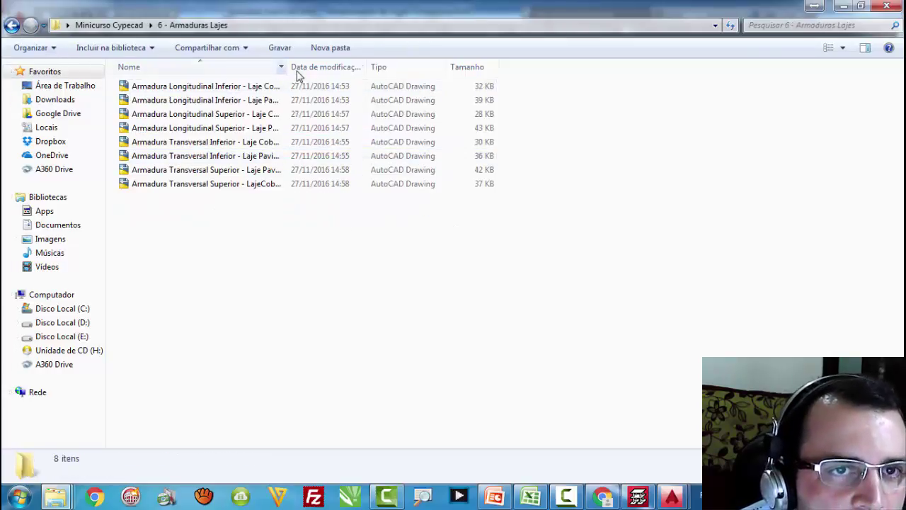
left_click_drag(304, 66, 418, 67)
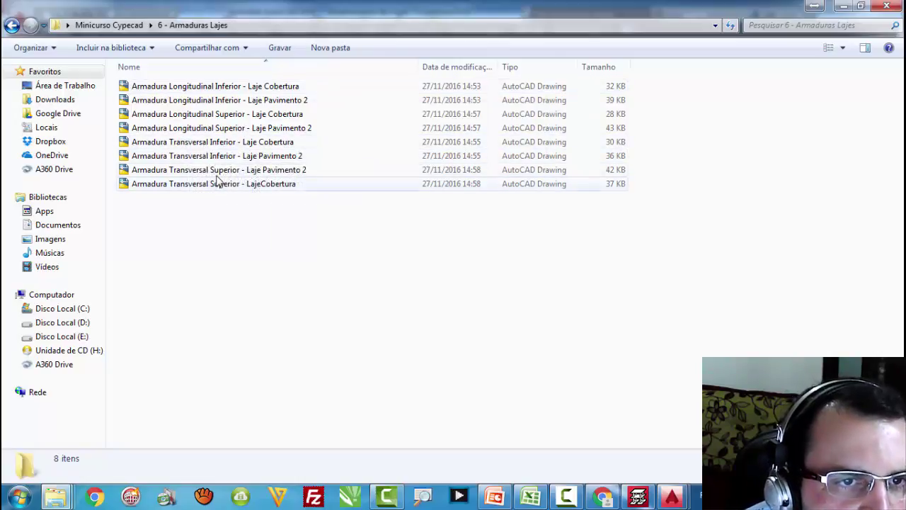
double_click(217, 171)
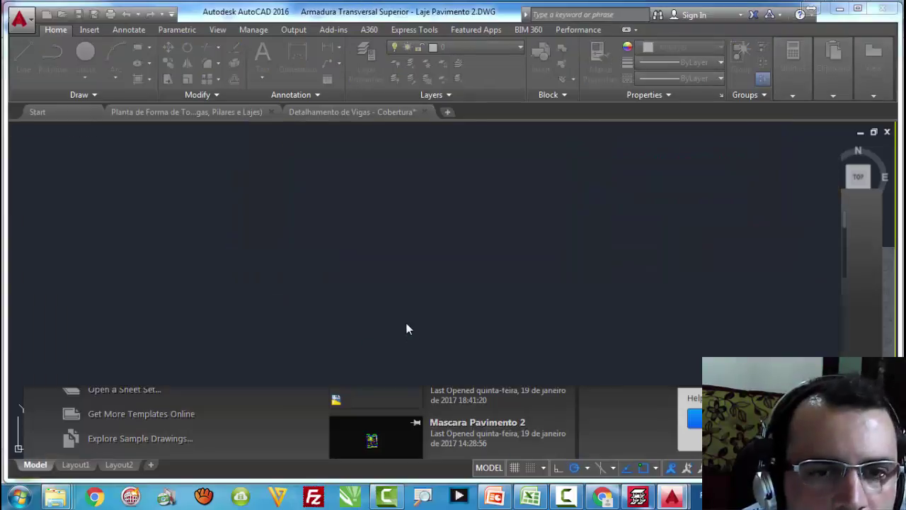
left_click(428, 221)
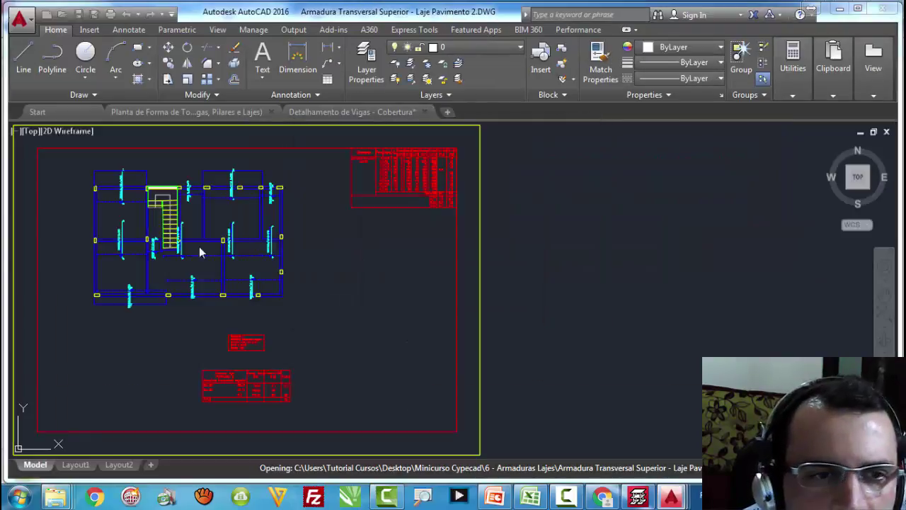
Step: Examine the upper transverse slab reinforcement of Pavimento 2 around the stairs, and return to the Minicurso Cypecad folder
scroll(114, 234, "up", 5)
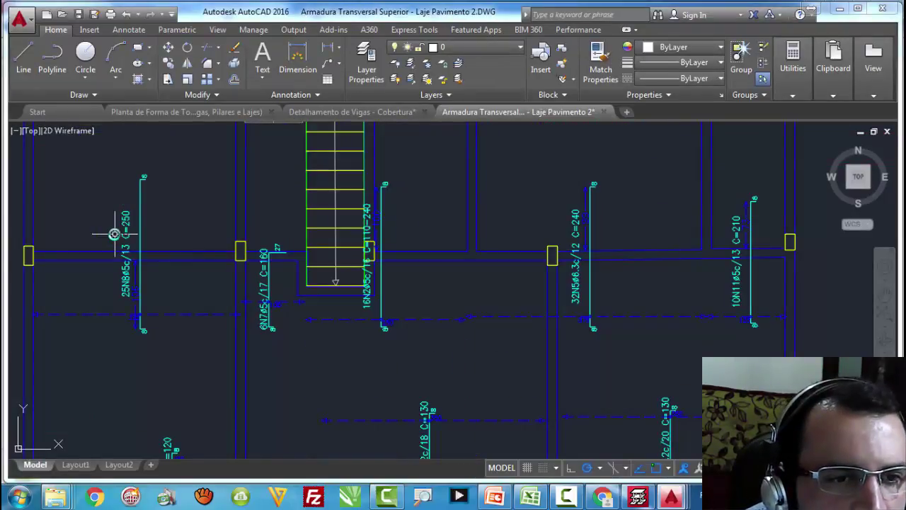
scroll(114, 233, "down", 3)
scroll(455, 263, "down", 2)
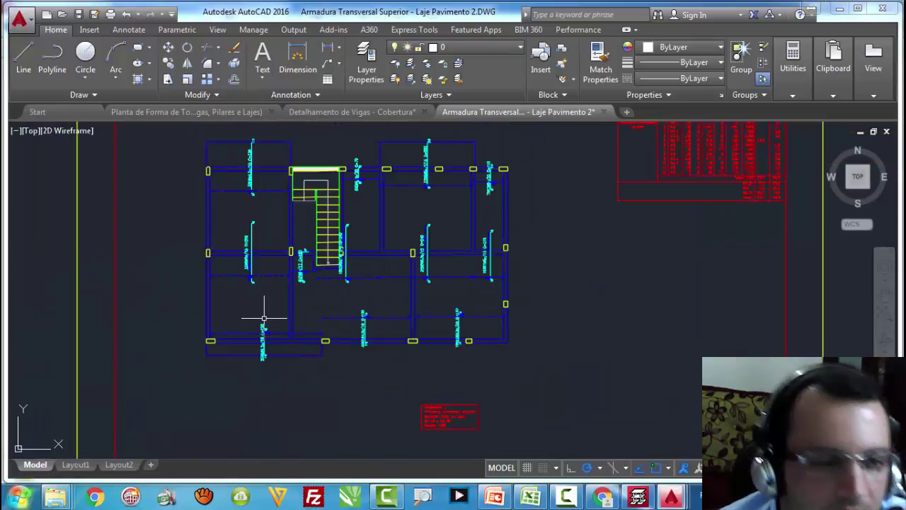
mouse_move(55, 495)
left_click(520, 429)
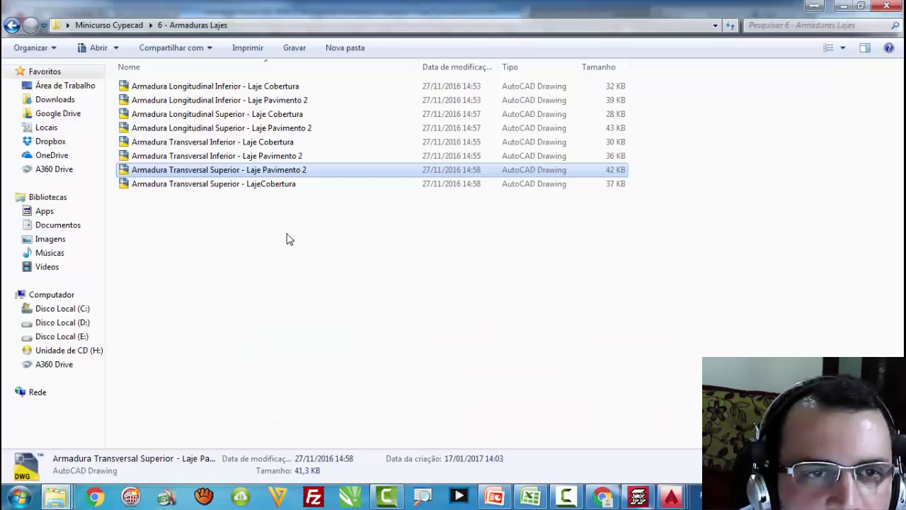
left_click(12, 26)
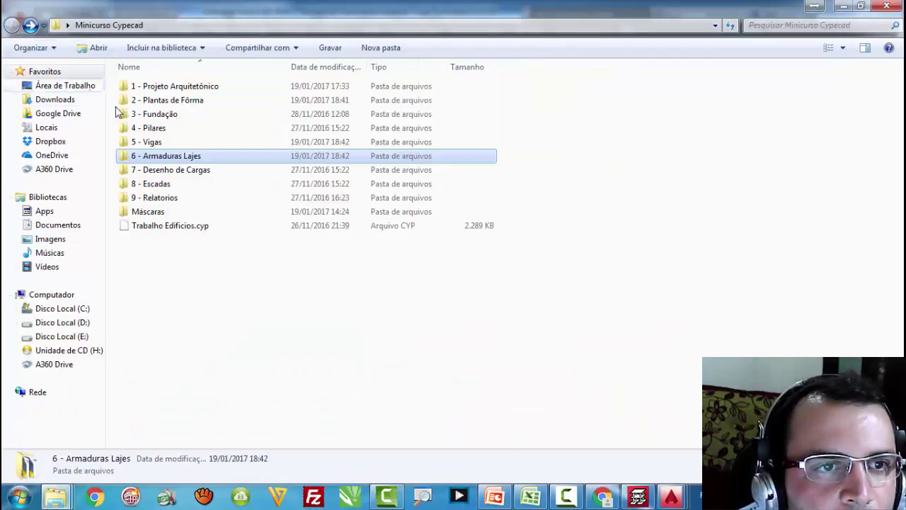
Step: Open Desenho de Cargas - Pavimento 2 from the 7 - Desenho de Cargas folder in AutoCAD, accepting the foreign DWG file
double_click(182, 171)
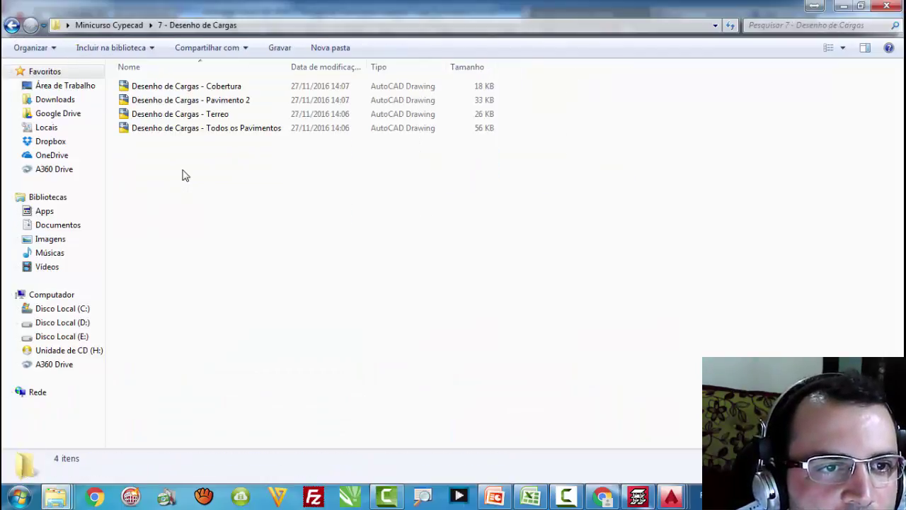
double_click(193, 101)
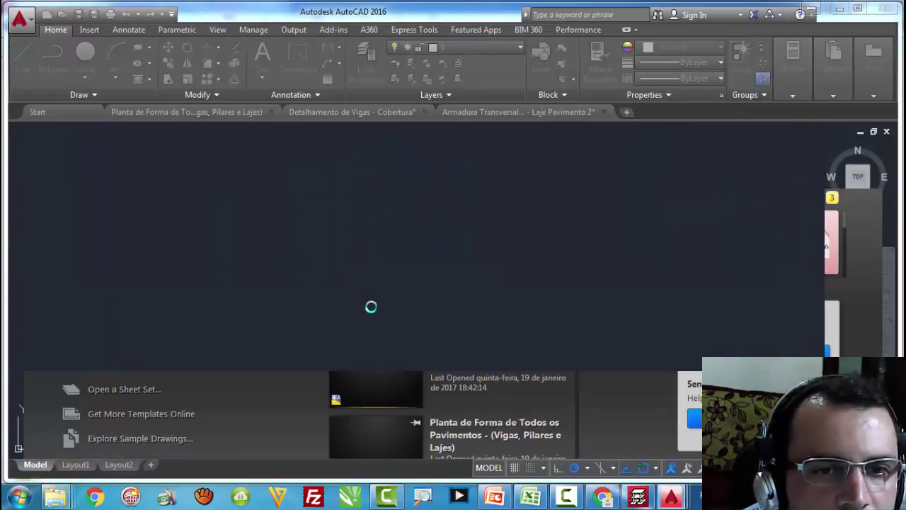
left_click(391, 213)
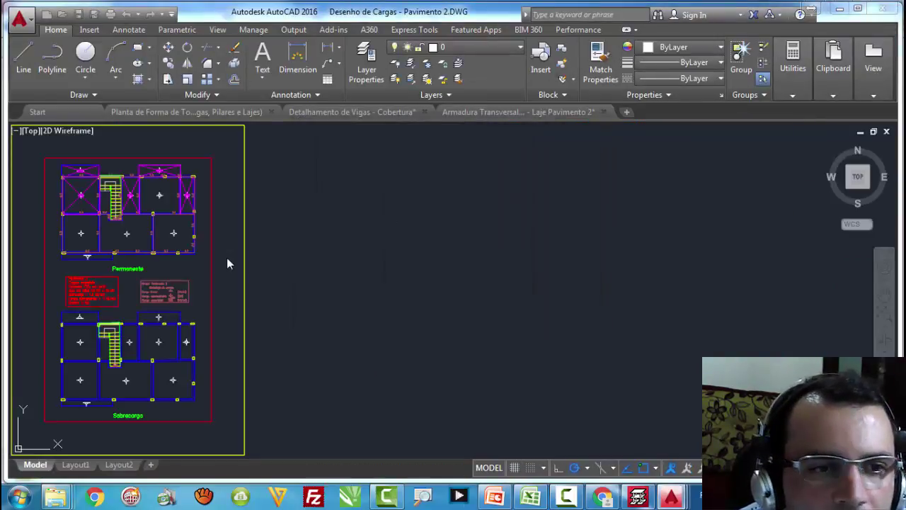
Step: Examine the permanent load plan of Pavimento 2, including the beam line loads, and return to the Minicurso Cypecad folder
scroll(58, 210, "up", 3)
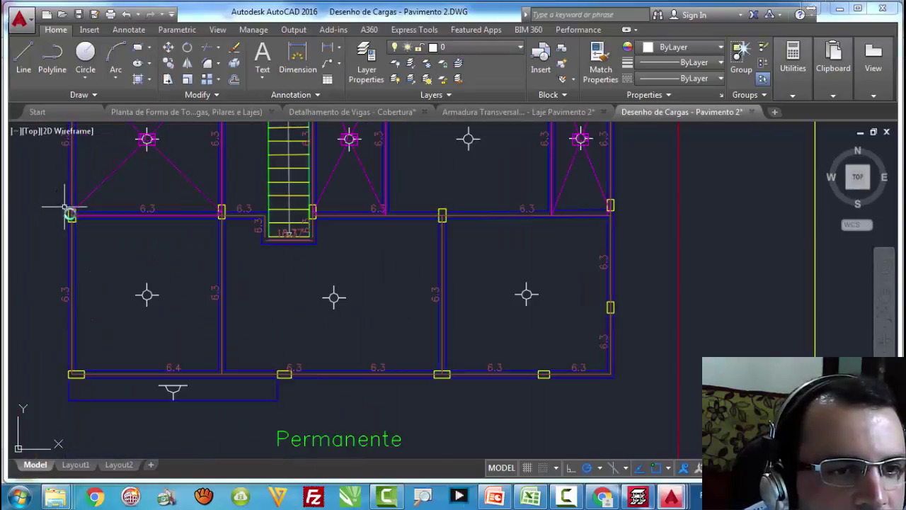
scroll(67, 210, "down", 3)
scroll(170, 346, "up", 4)
scroll(218, 310, "down", 4)
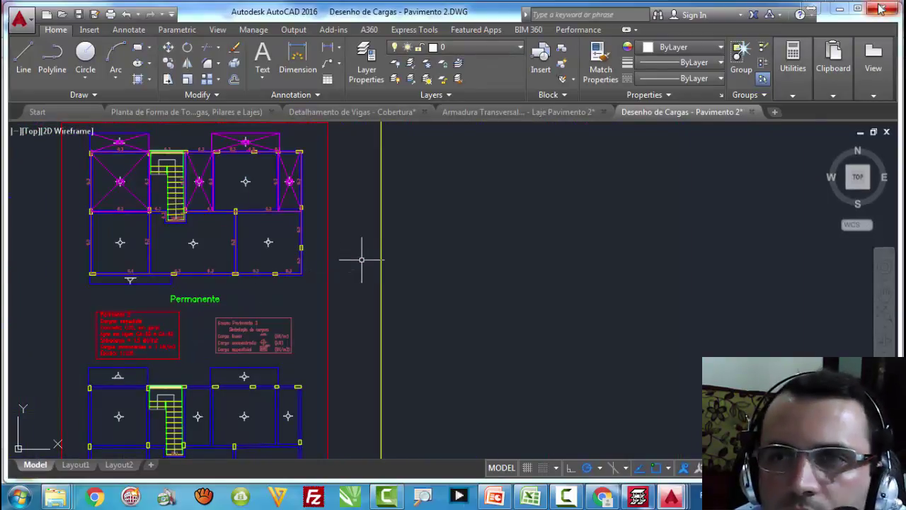
mouse_move(55, 496)
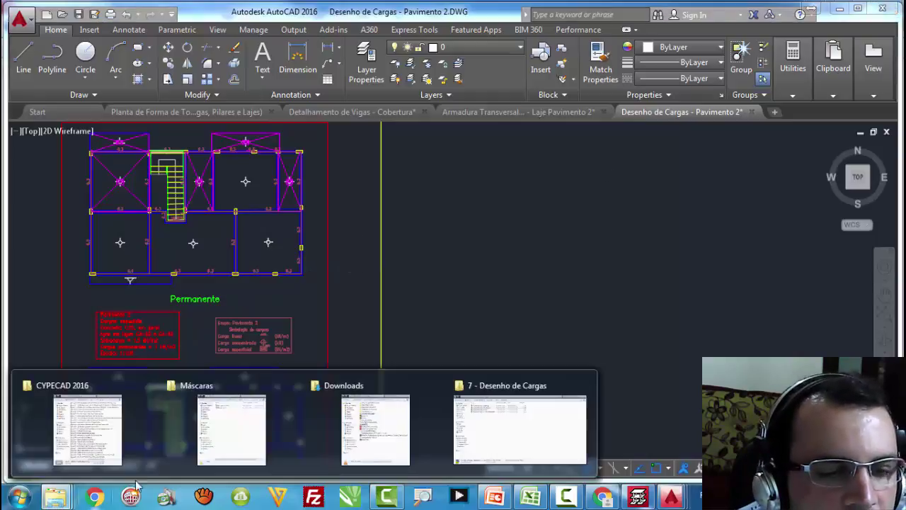
left_click(474, 418)
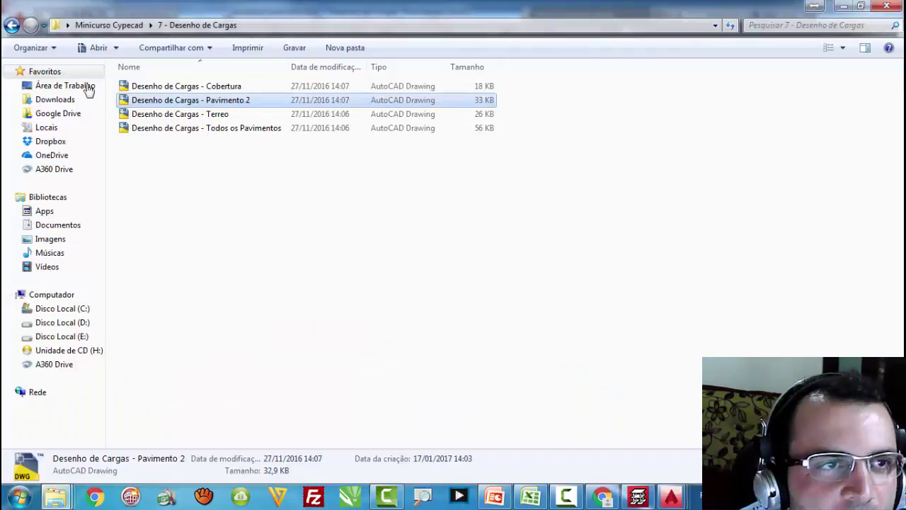
left_click(12, 25)
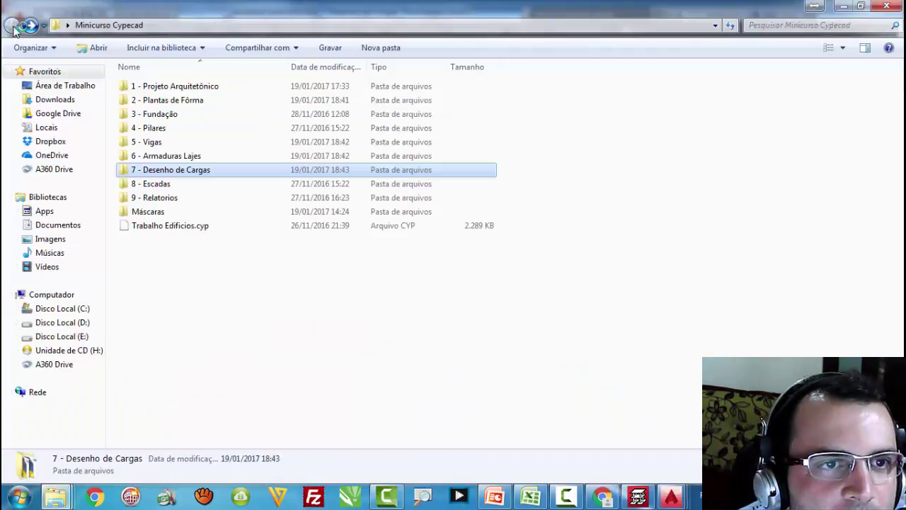
Step: Open Detalhamento das Escadas from the 8 - Escadas folder in AutoCAD, accepting the foreign DWG file
double_click(158, 183)
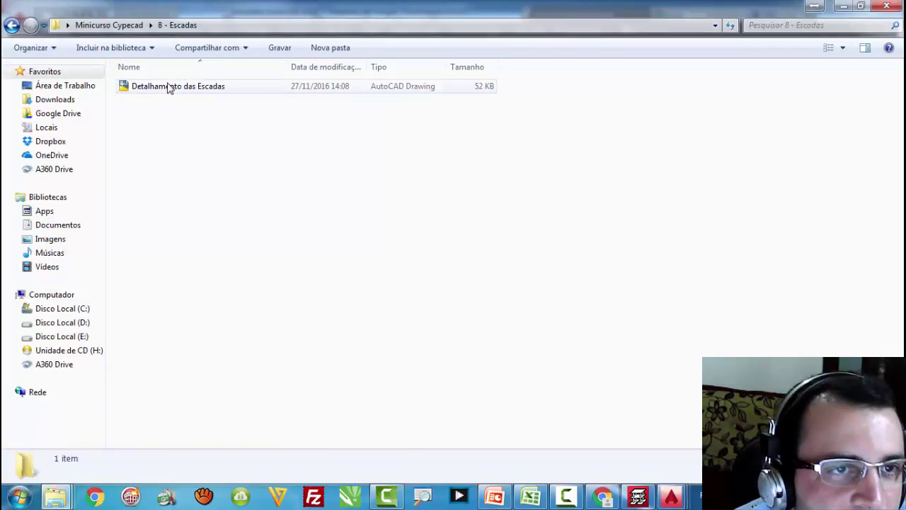
double_click(172, 86)
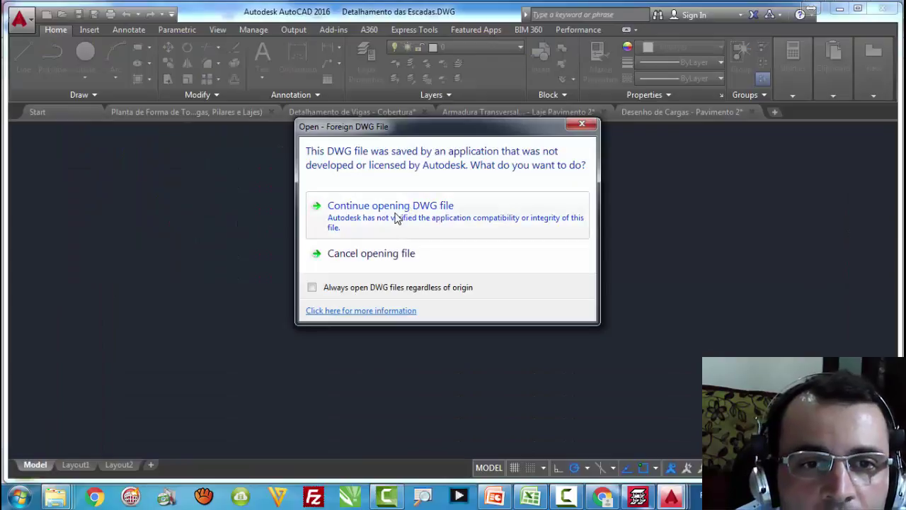
left_click(394, 215)
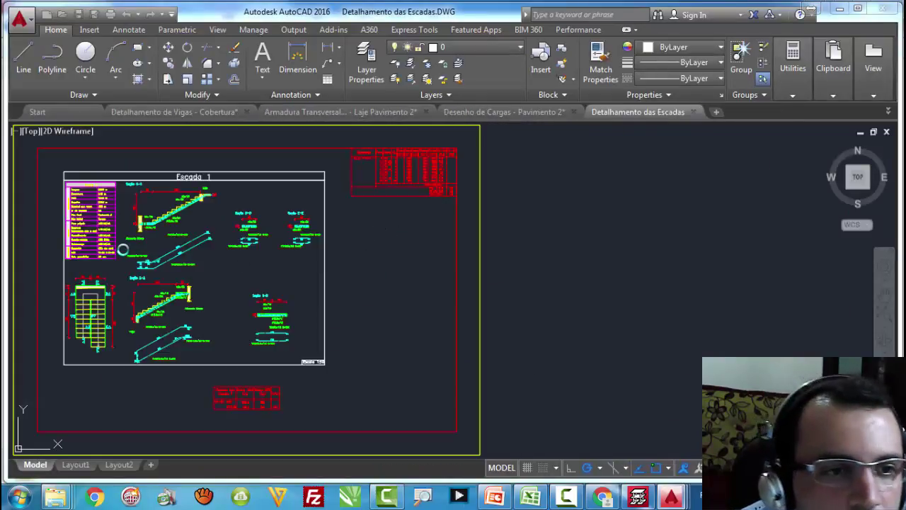
Step: Examine the Escada 1 sections, reinforcement bars and data table, and return to the Minicurso Cypecad folder
scroll(119, 242, "up", 2)
scroll(118, 238, "up", 5)
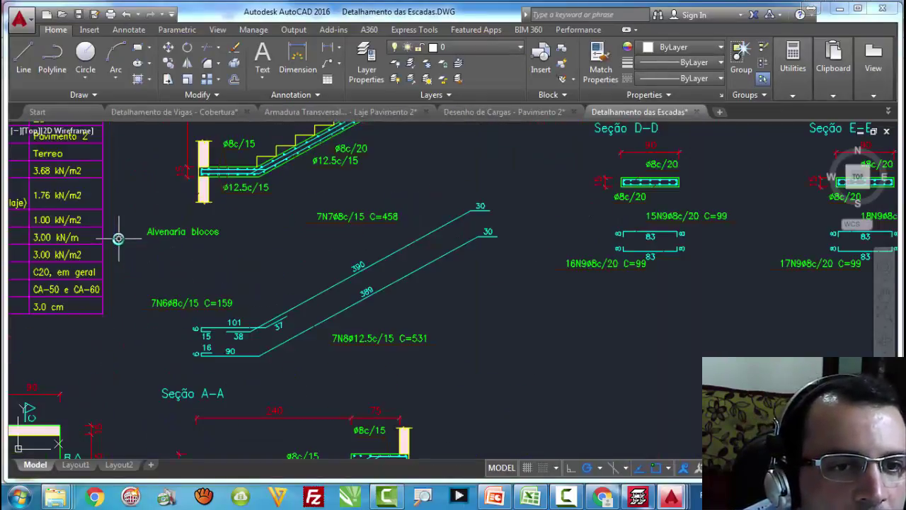
scroll(118, 239, "down", 5)
scroll(130, 218, "up", 5)
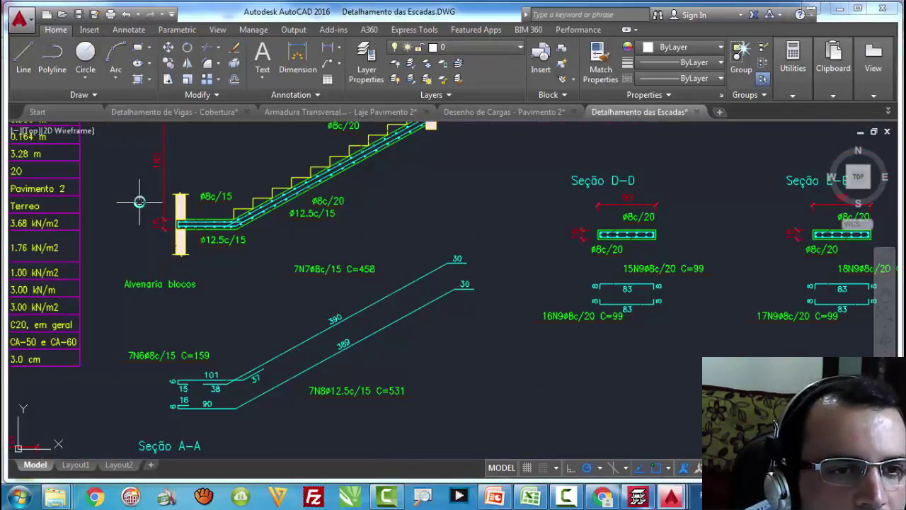
scroll(173, 200, "up", 1)
scroll(201, 226, "down", 6)
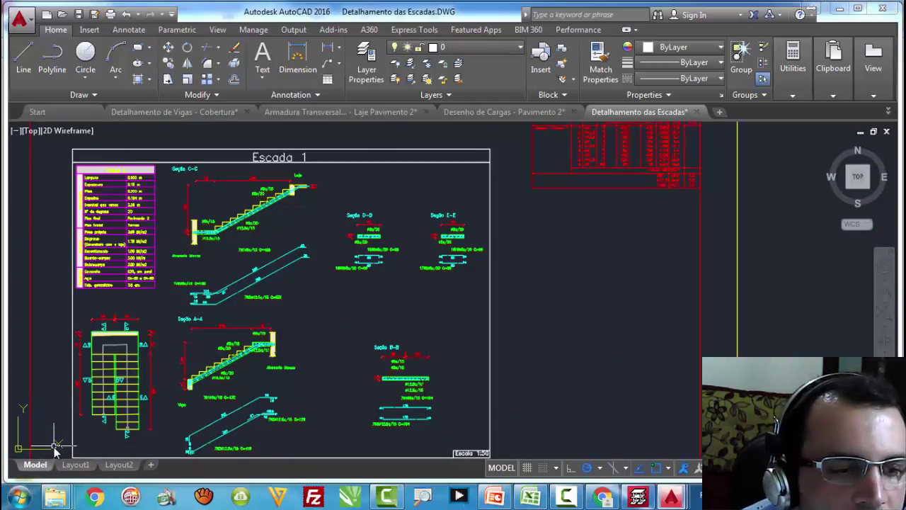
mouse_move(56, 493)
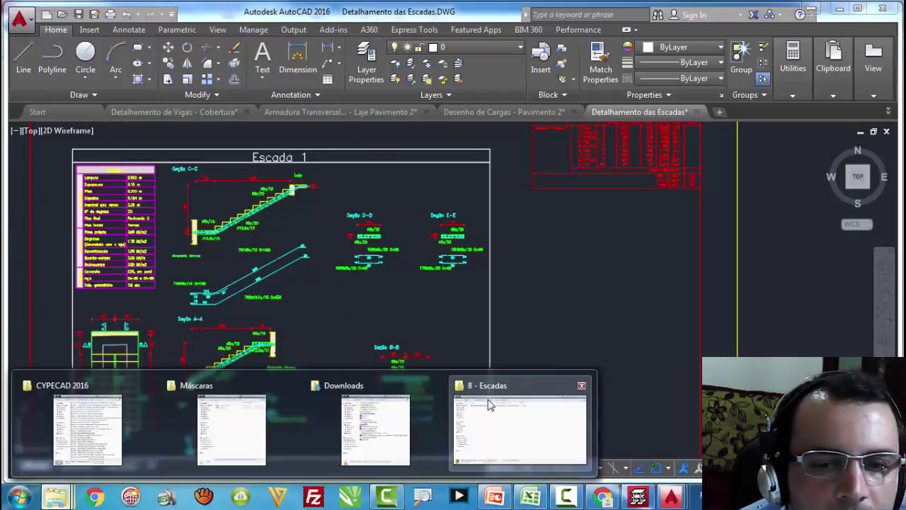
left_click(491, 403)
left_click(11, 26)
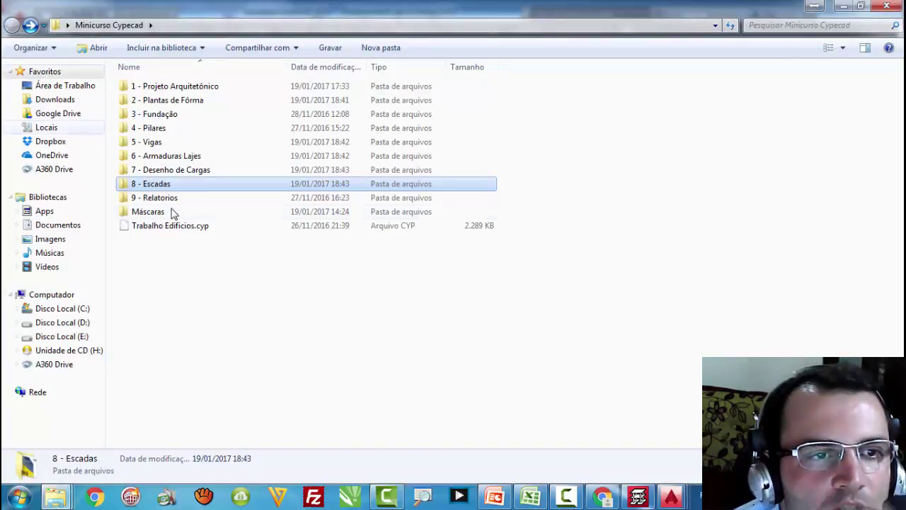
Step: Look through the PDF reports in the 9 - Relatorios folder, return to Minicurso Cypecad and close the folder window
double_click(161, 198)
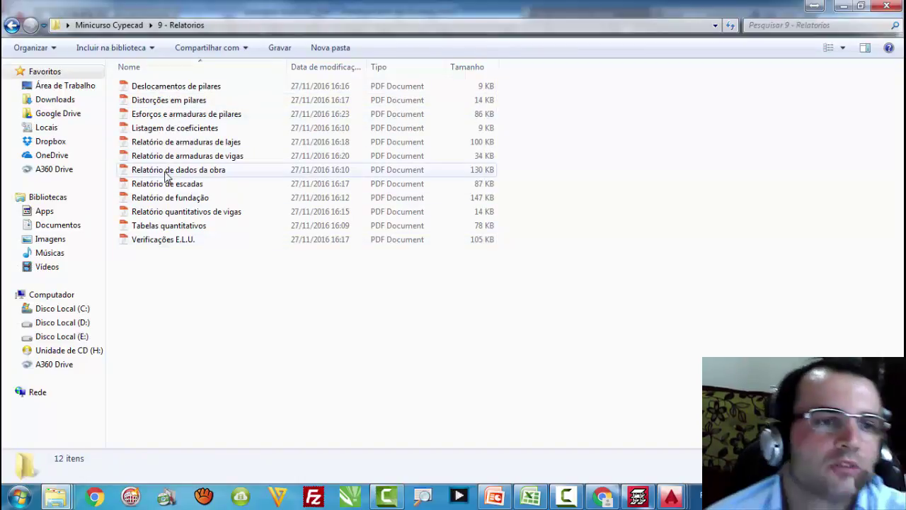
key("BackSpace")
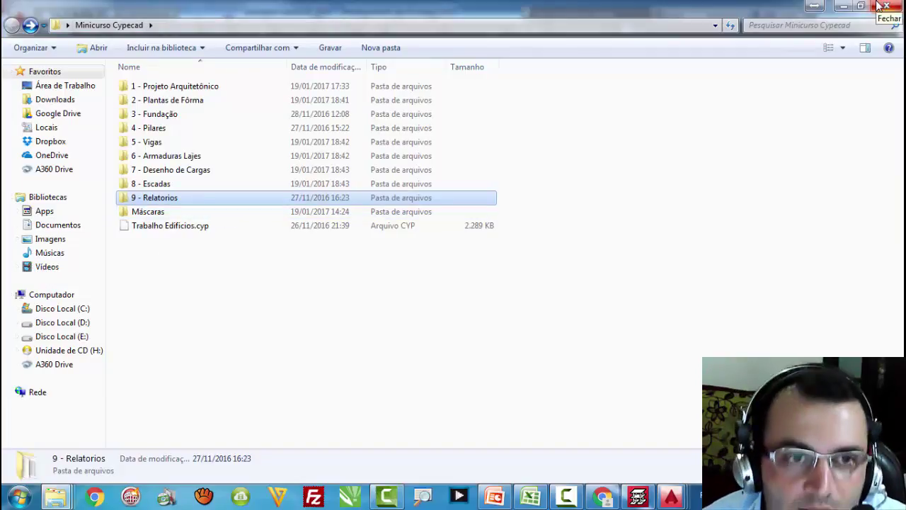
left_click(885, 6)
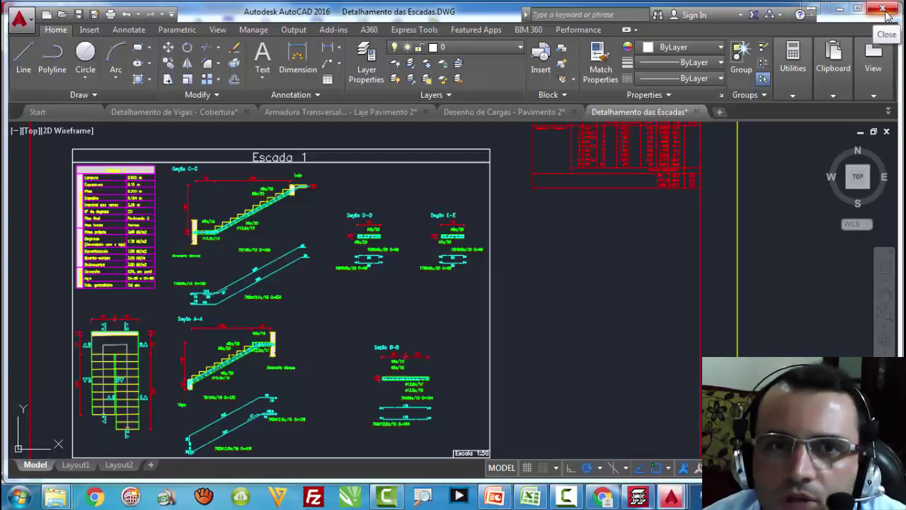
Step: Close AutoCAD, discarding the changes to all open drawings
left_click(885, 9)
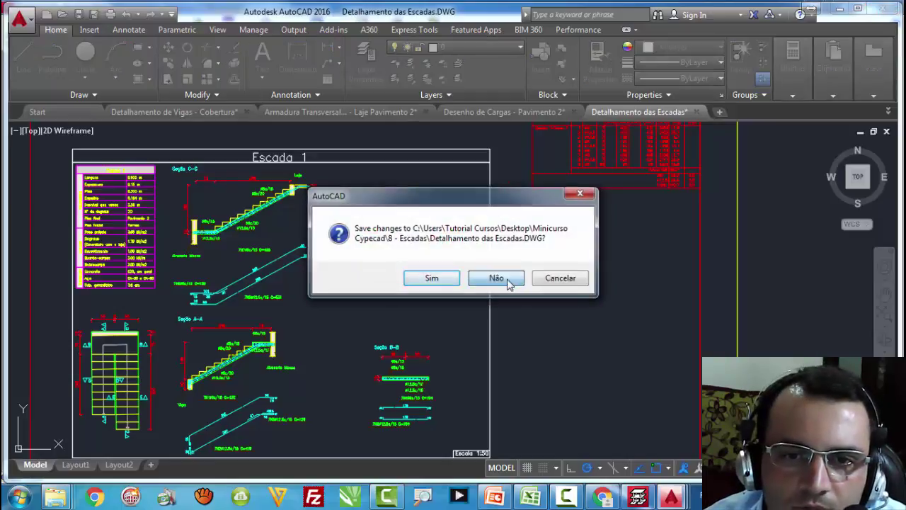
left_click(509, 279)
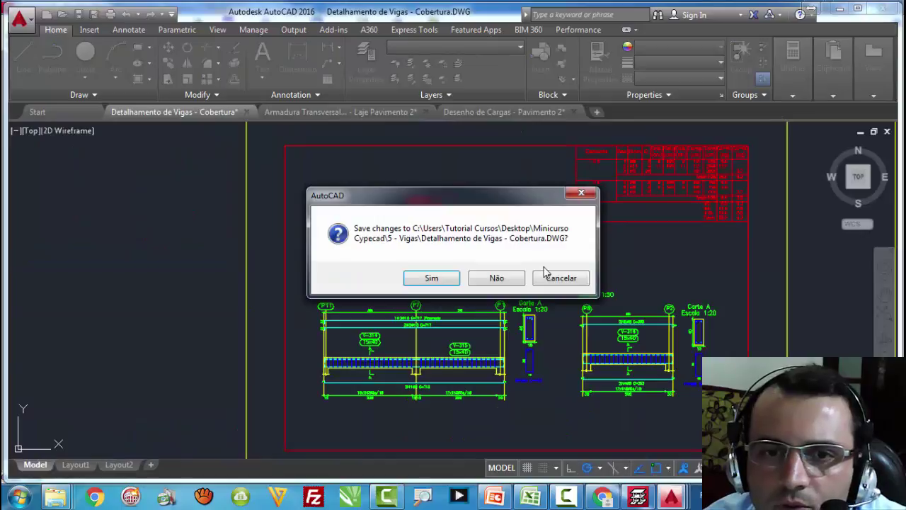
left_click(510, 278)
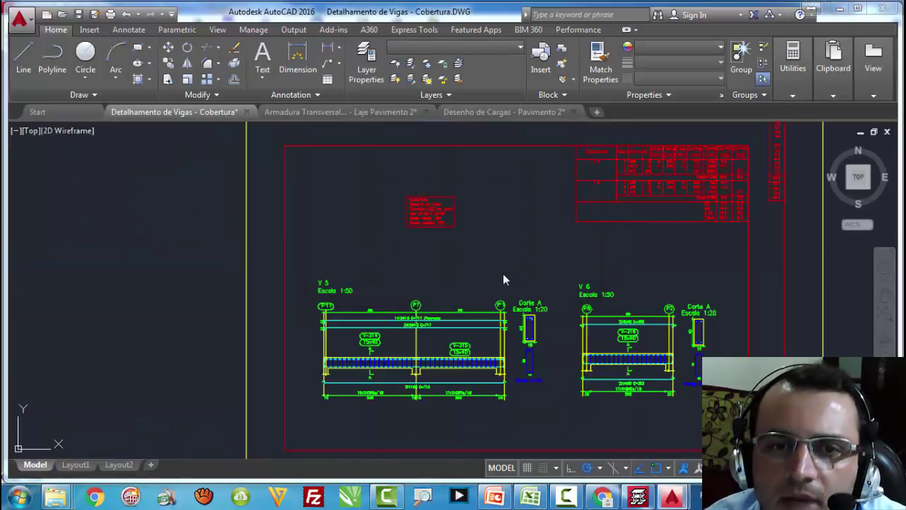
left_click(507, 283)
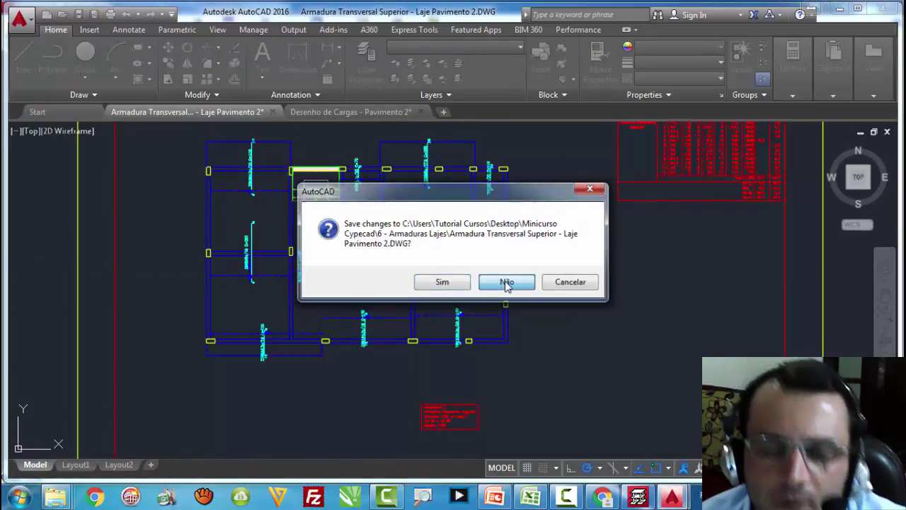
left_click(501, 283)
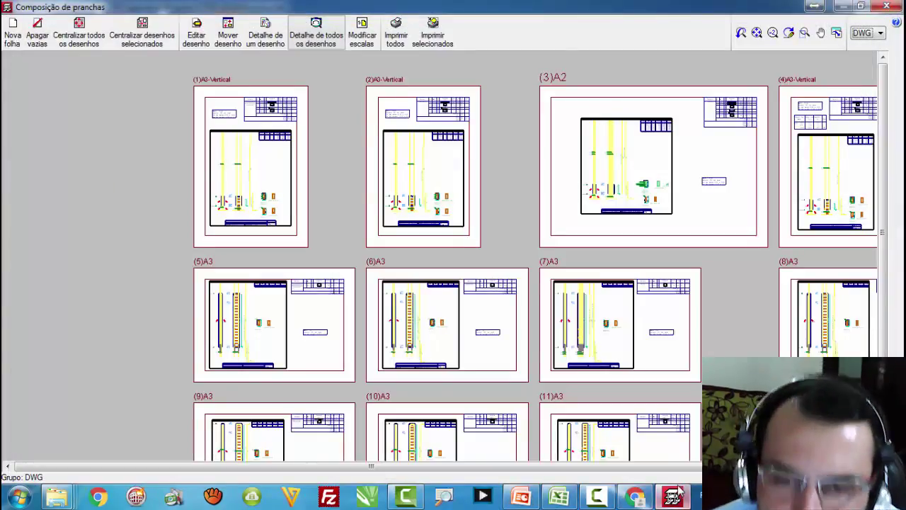
mouse_move(674, 496)
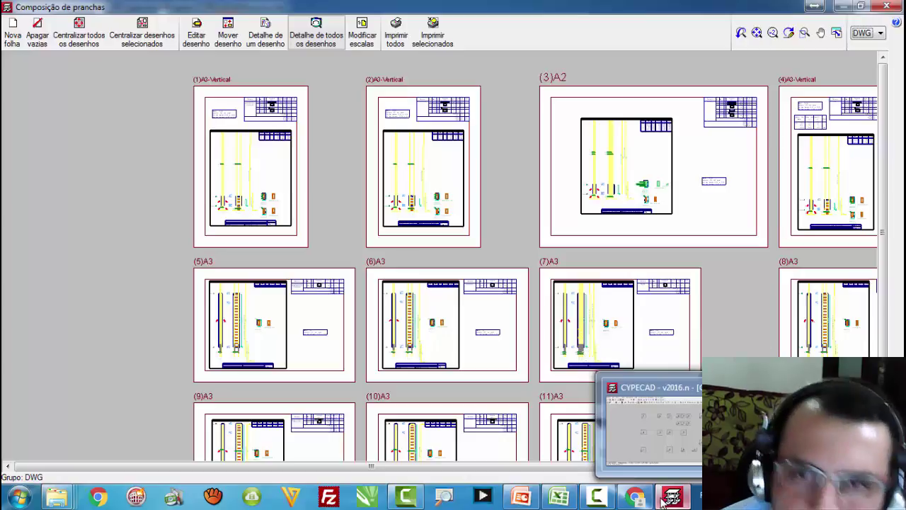
mouse_move(633, 499)
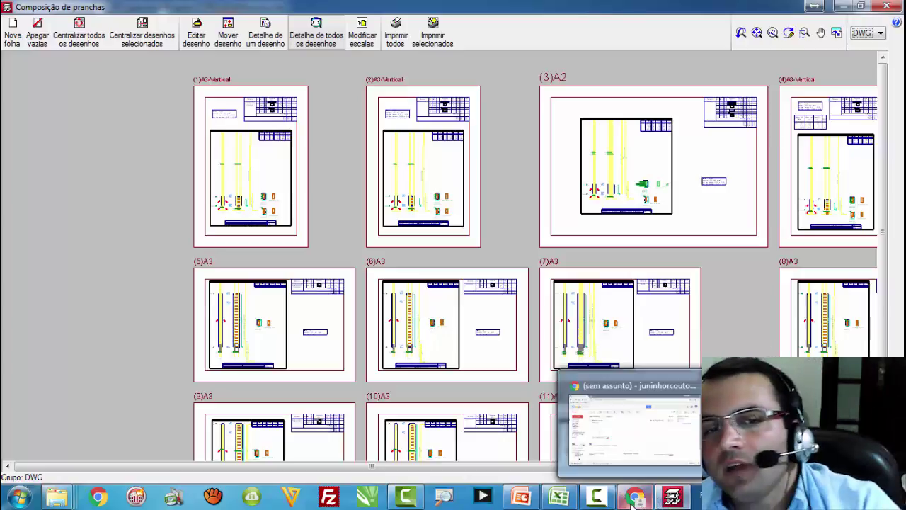